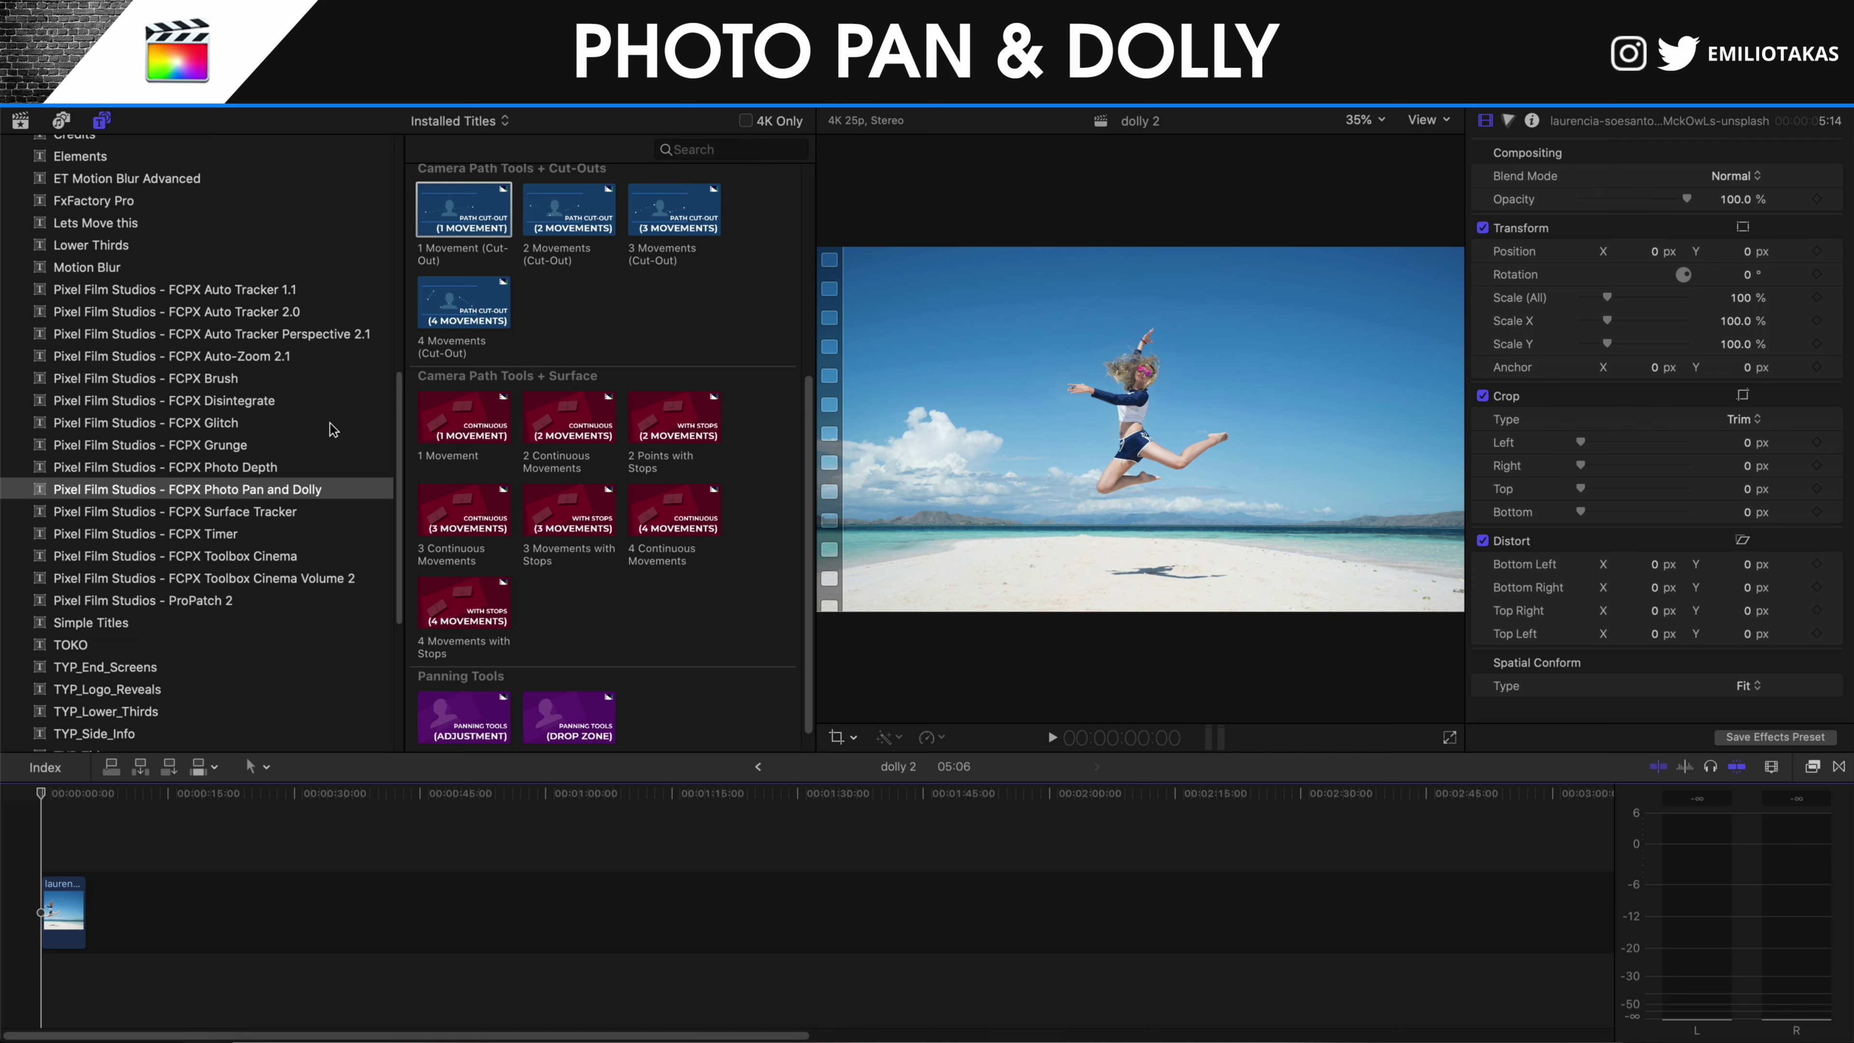
# Drop the 1 Movement (Cut-Out) title above the beach photo and extend its end to 5:06.
pyautogui.moveTo(450, 223); pyautogui.dragTo(41, 849)
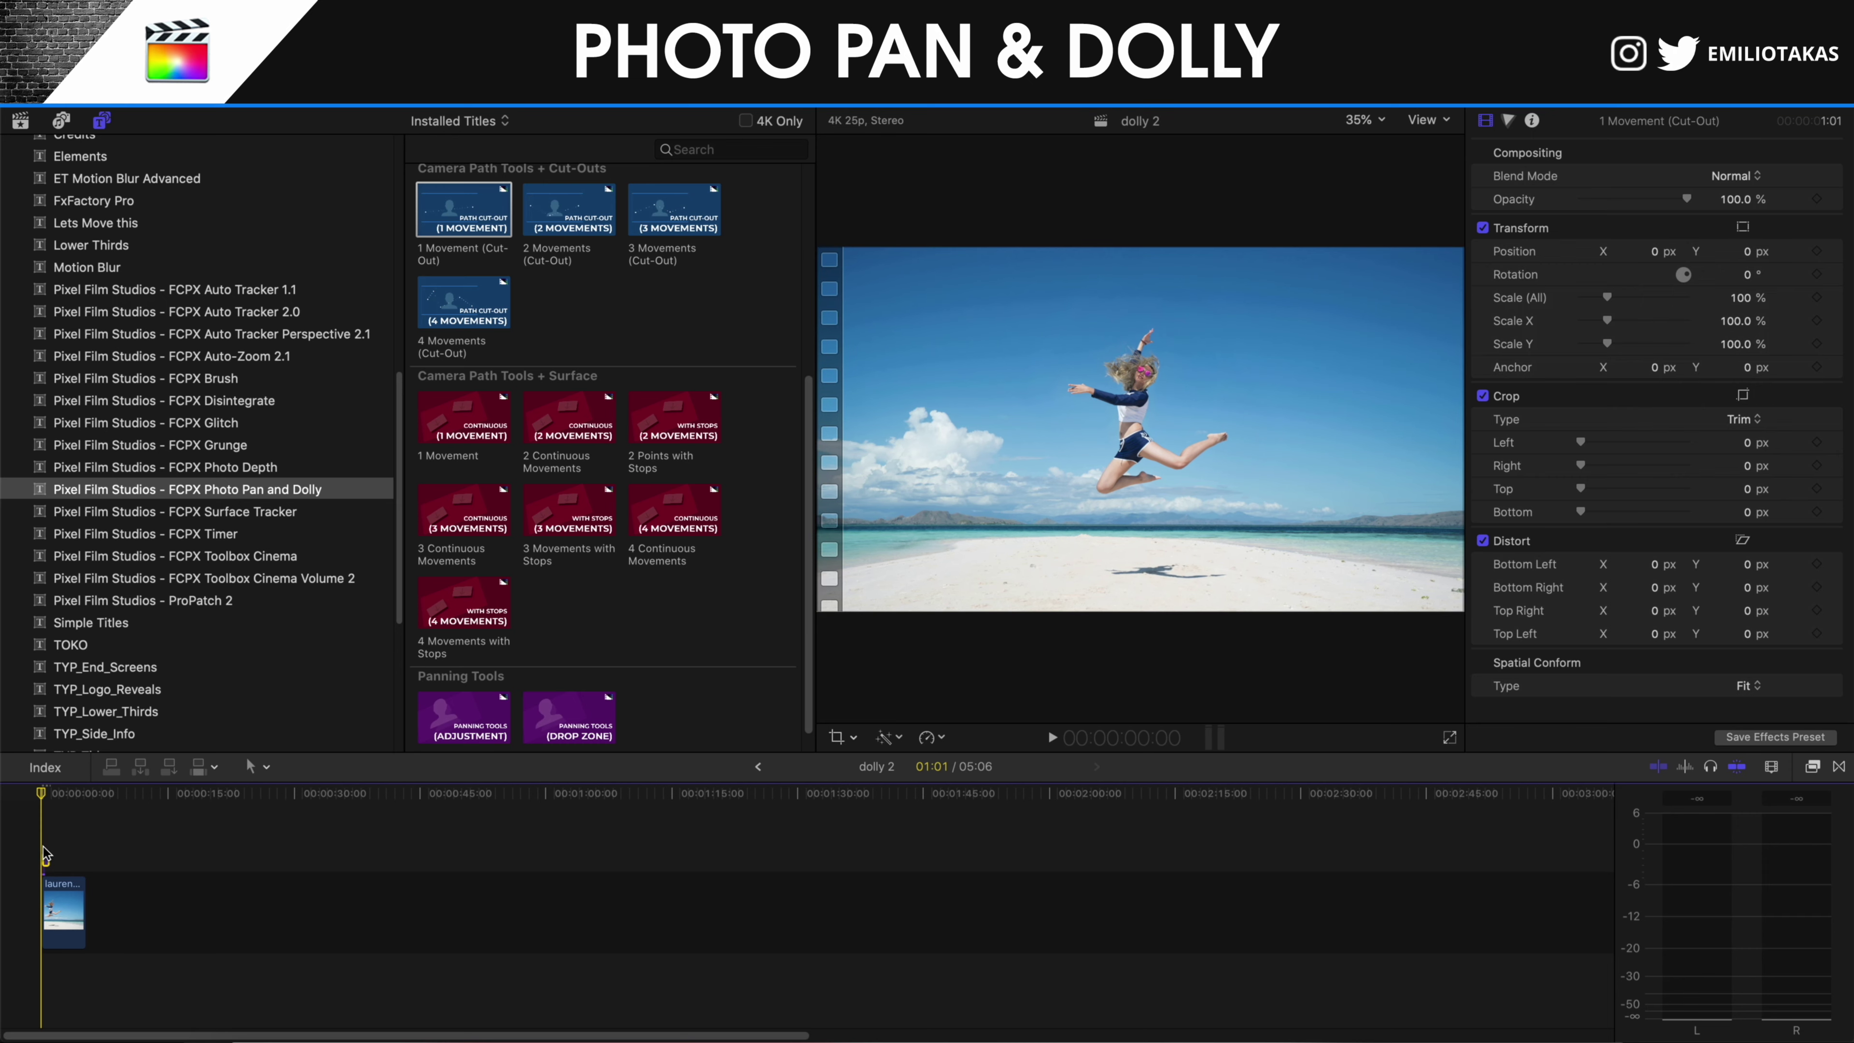
pyautogui.press('ctrl+super+1')
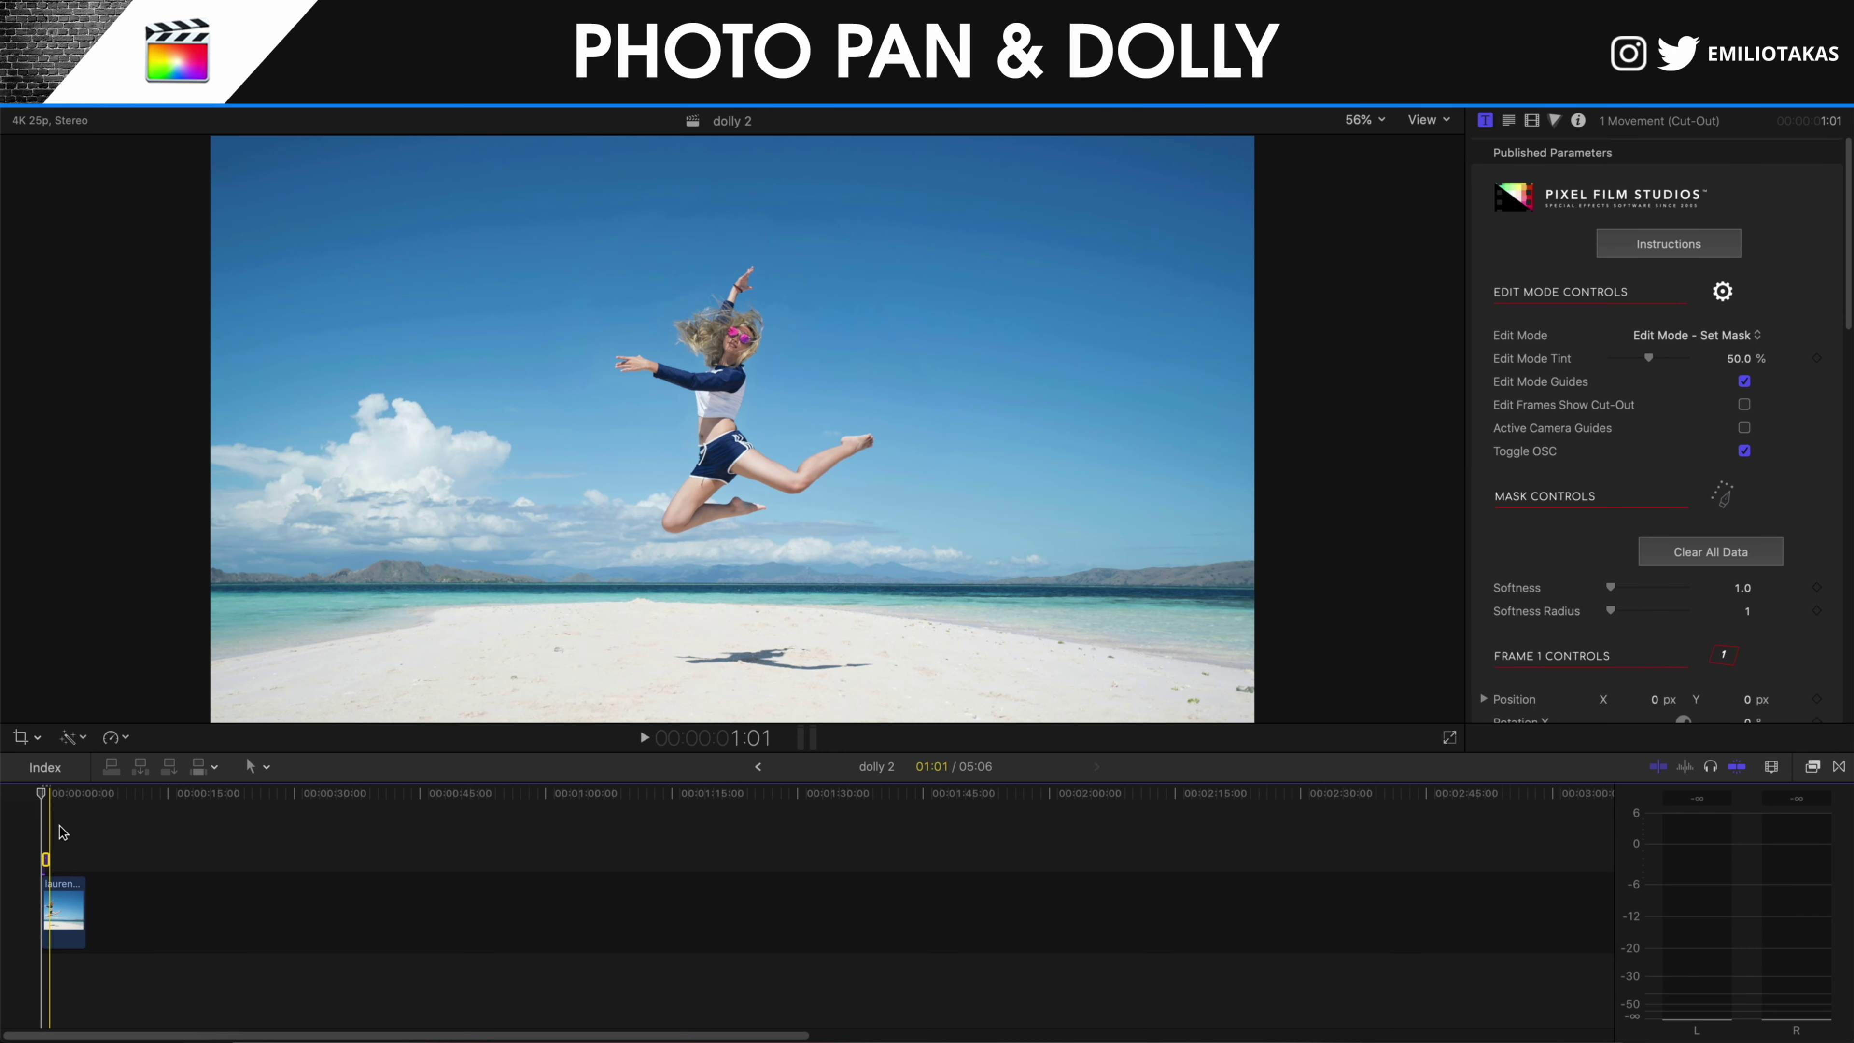
pyautogui.press('super+equal')
pyautogui.press('super+equal')
pyautogui.press('super+equal')
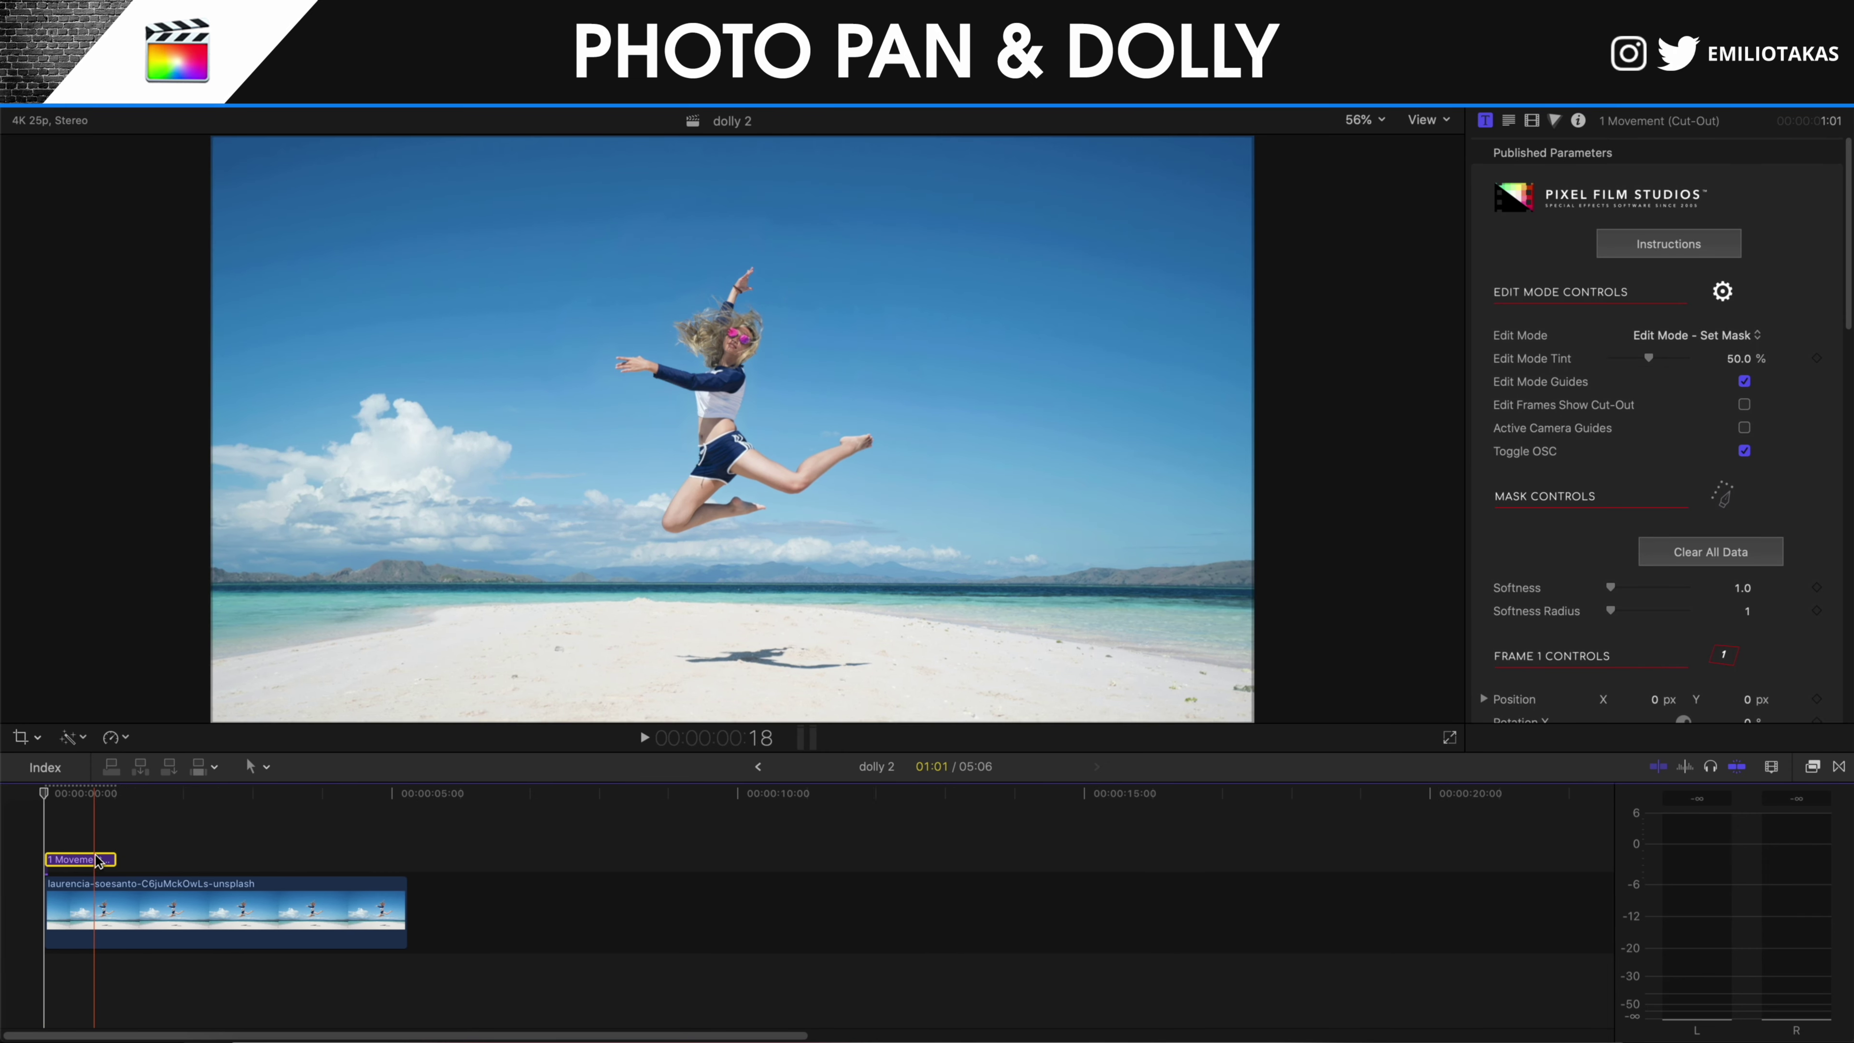
pyautogui.moveTo(113, 860); pyautogui.dragTo(401, 862)
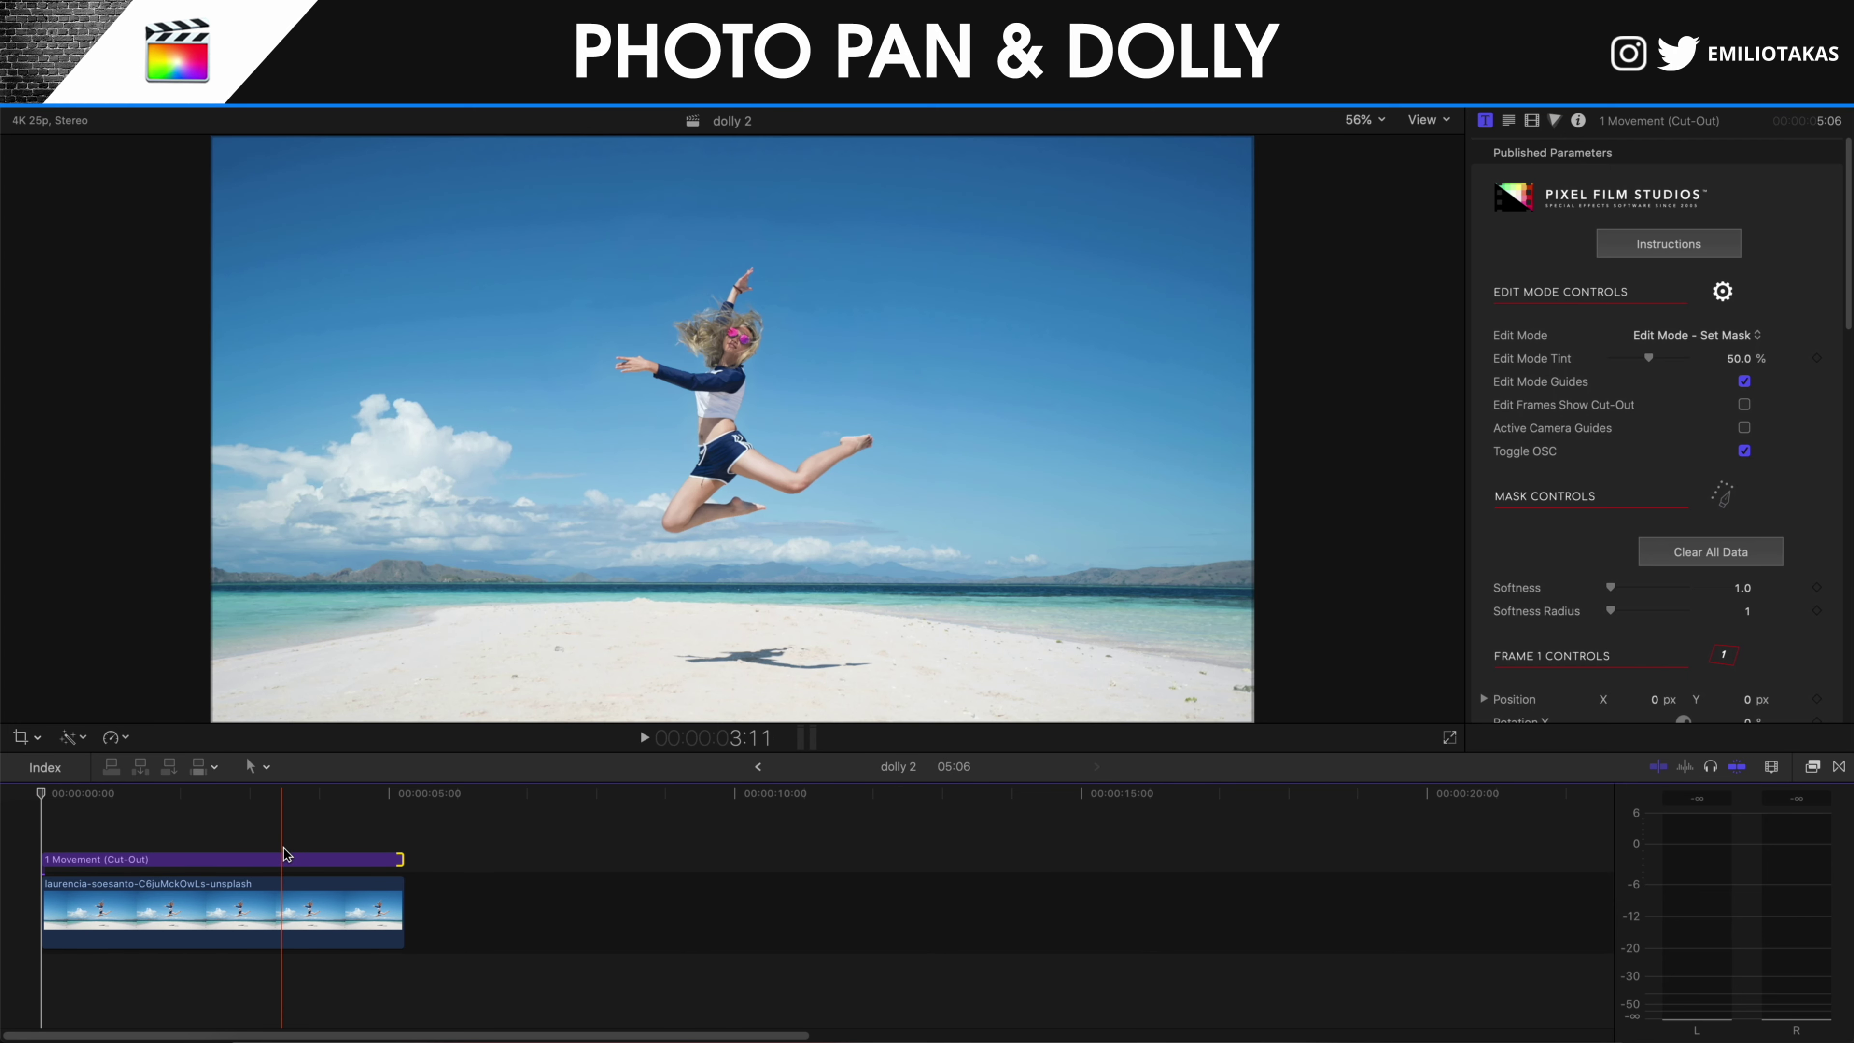
pyautogui.click(81, 868)
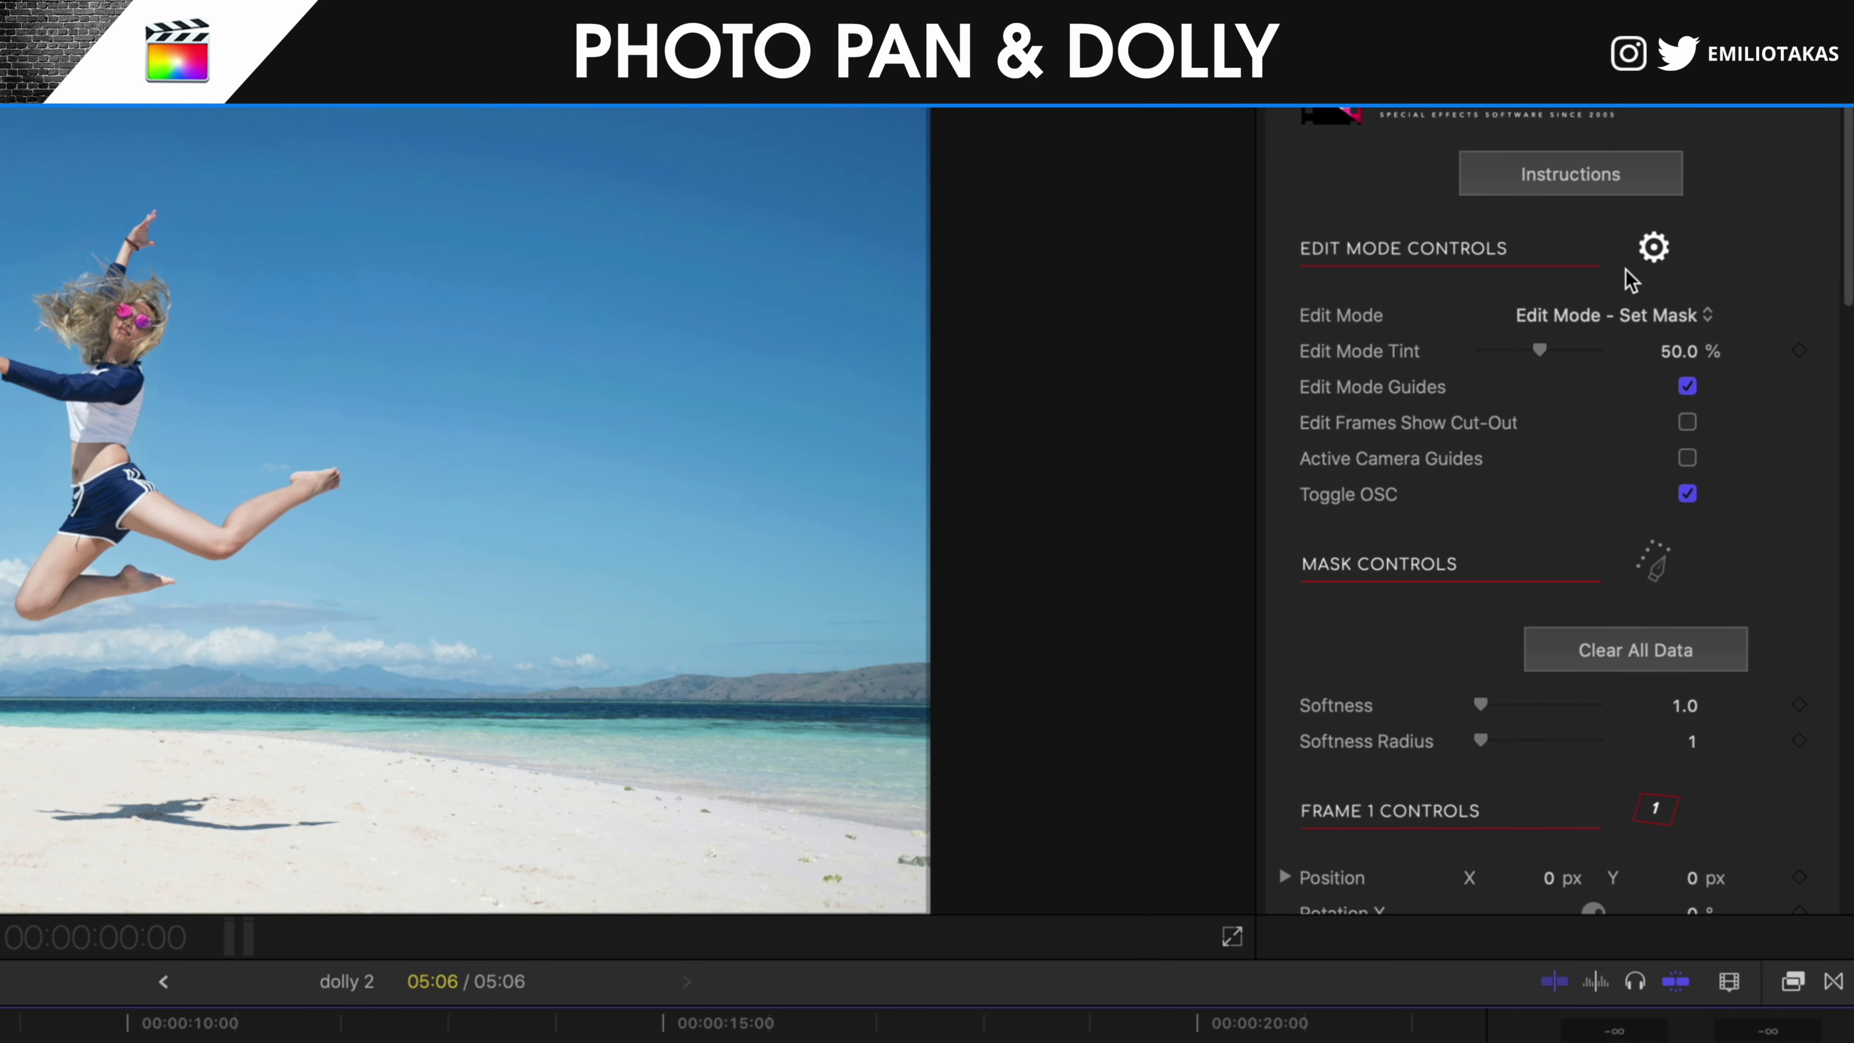
# Keep the Set Mask edit mode and set Frame 2's Position X and Y to 0.
pyautogui.click(1627, 322)
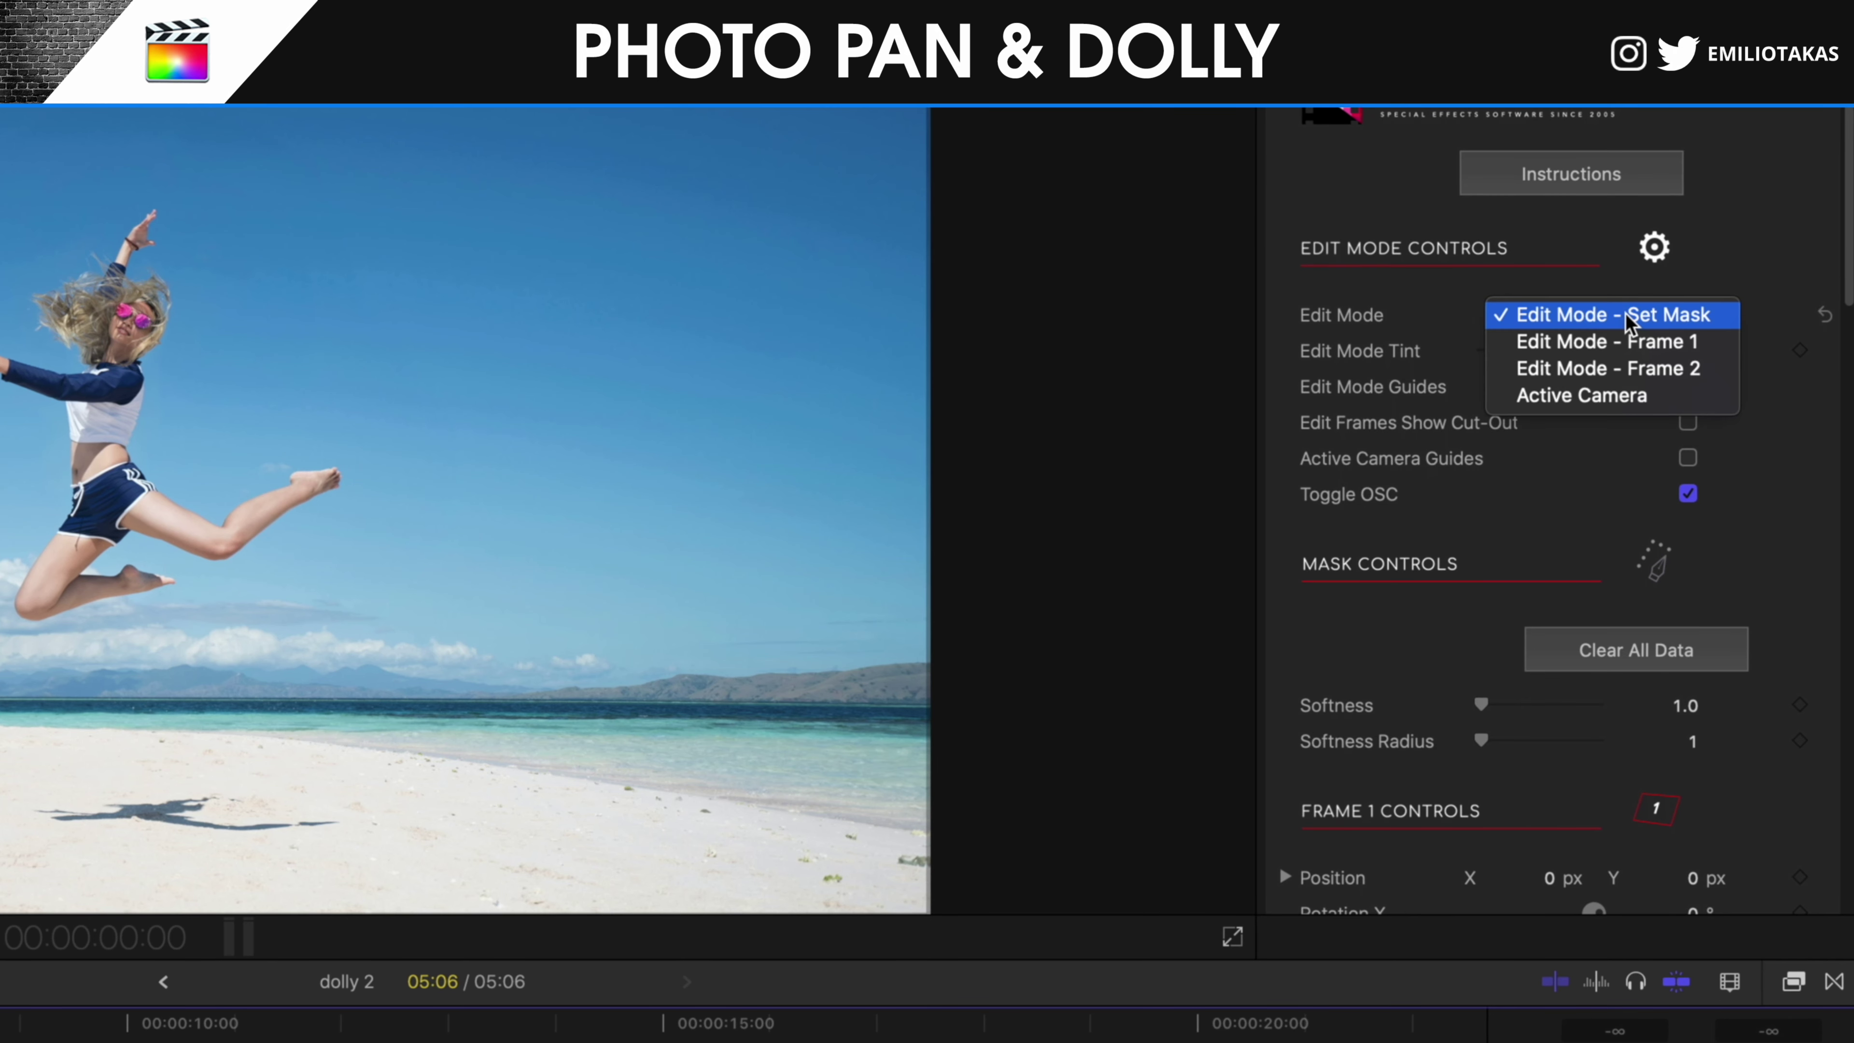
pyautogui.click(1628, 322)
pyautogui.scroll(-5, 1628, 472)
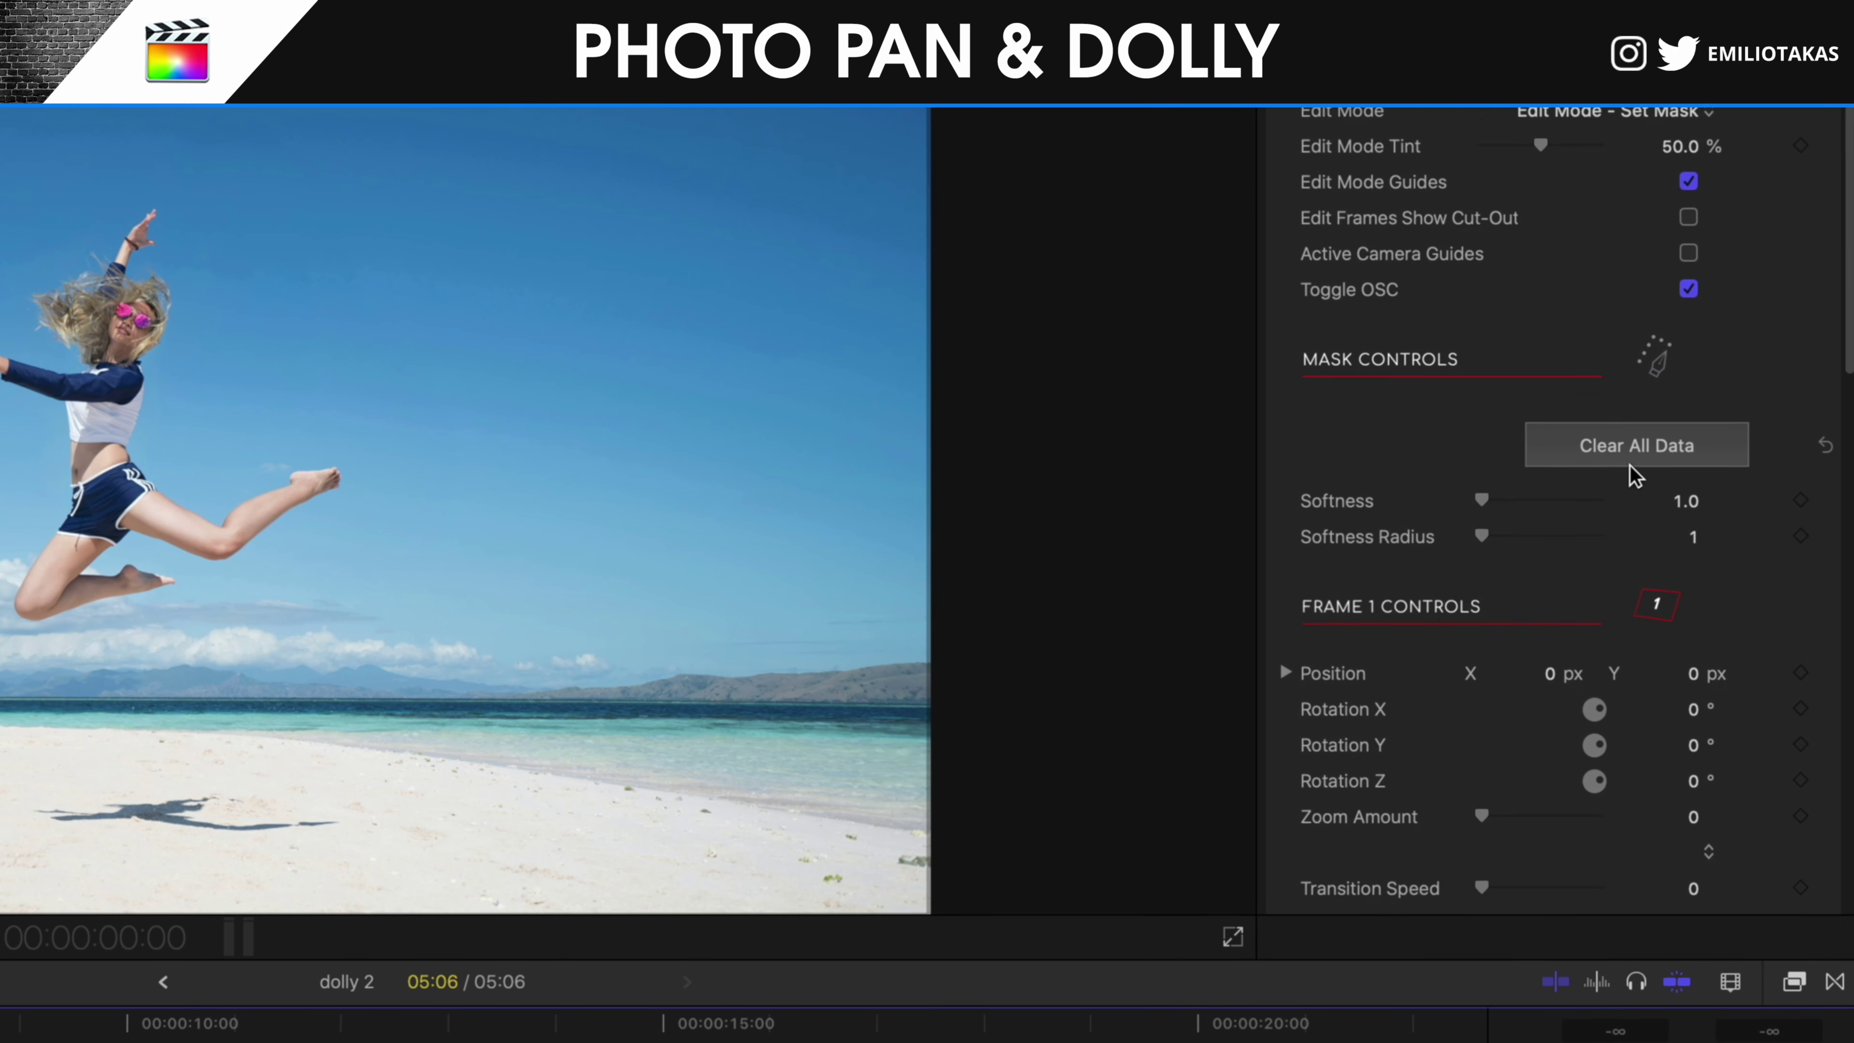
pyautogui.scroll(-1, 1606, 472)
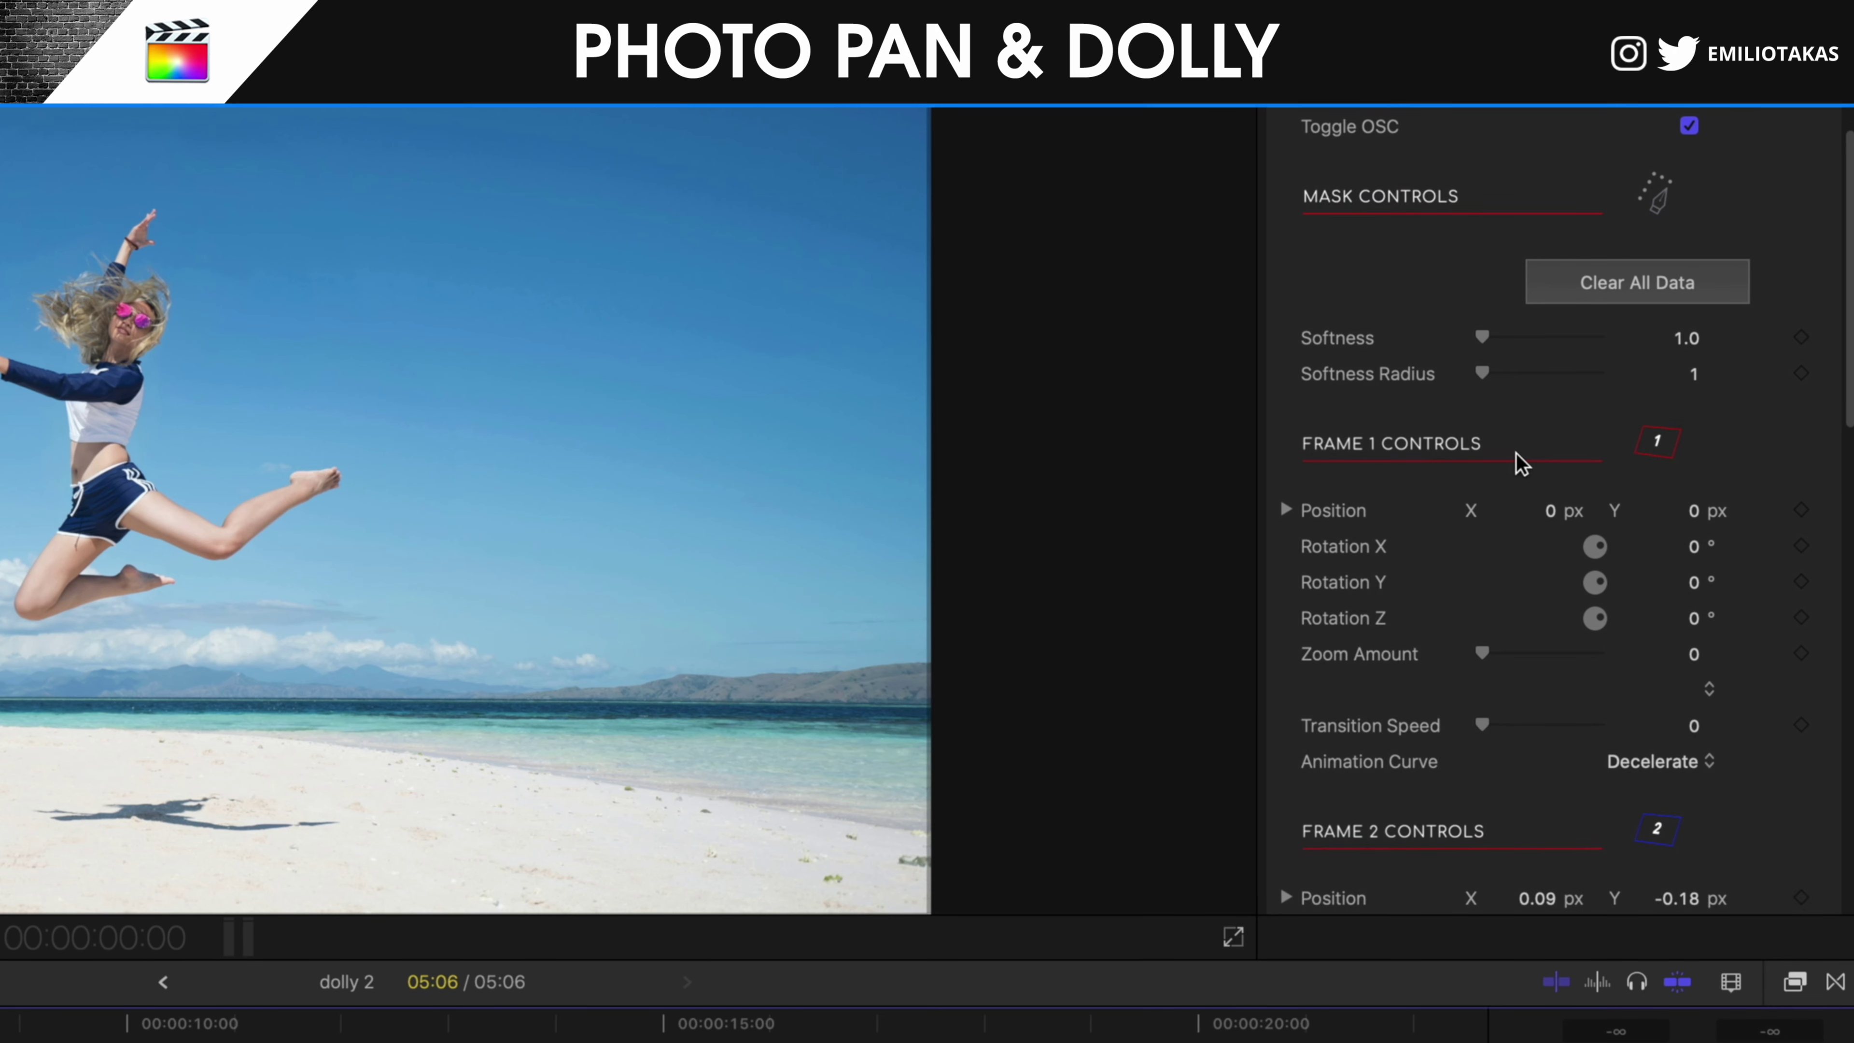
pyautogui.scroll(-1, 1547, 459)
pyautogui.scroll(-3, 1676, 476)
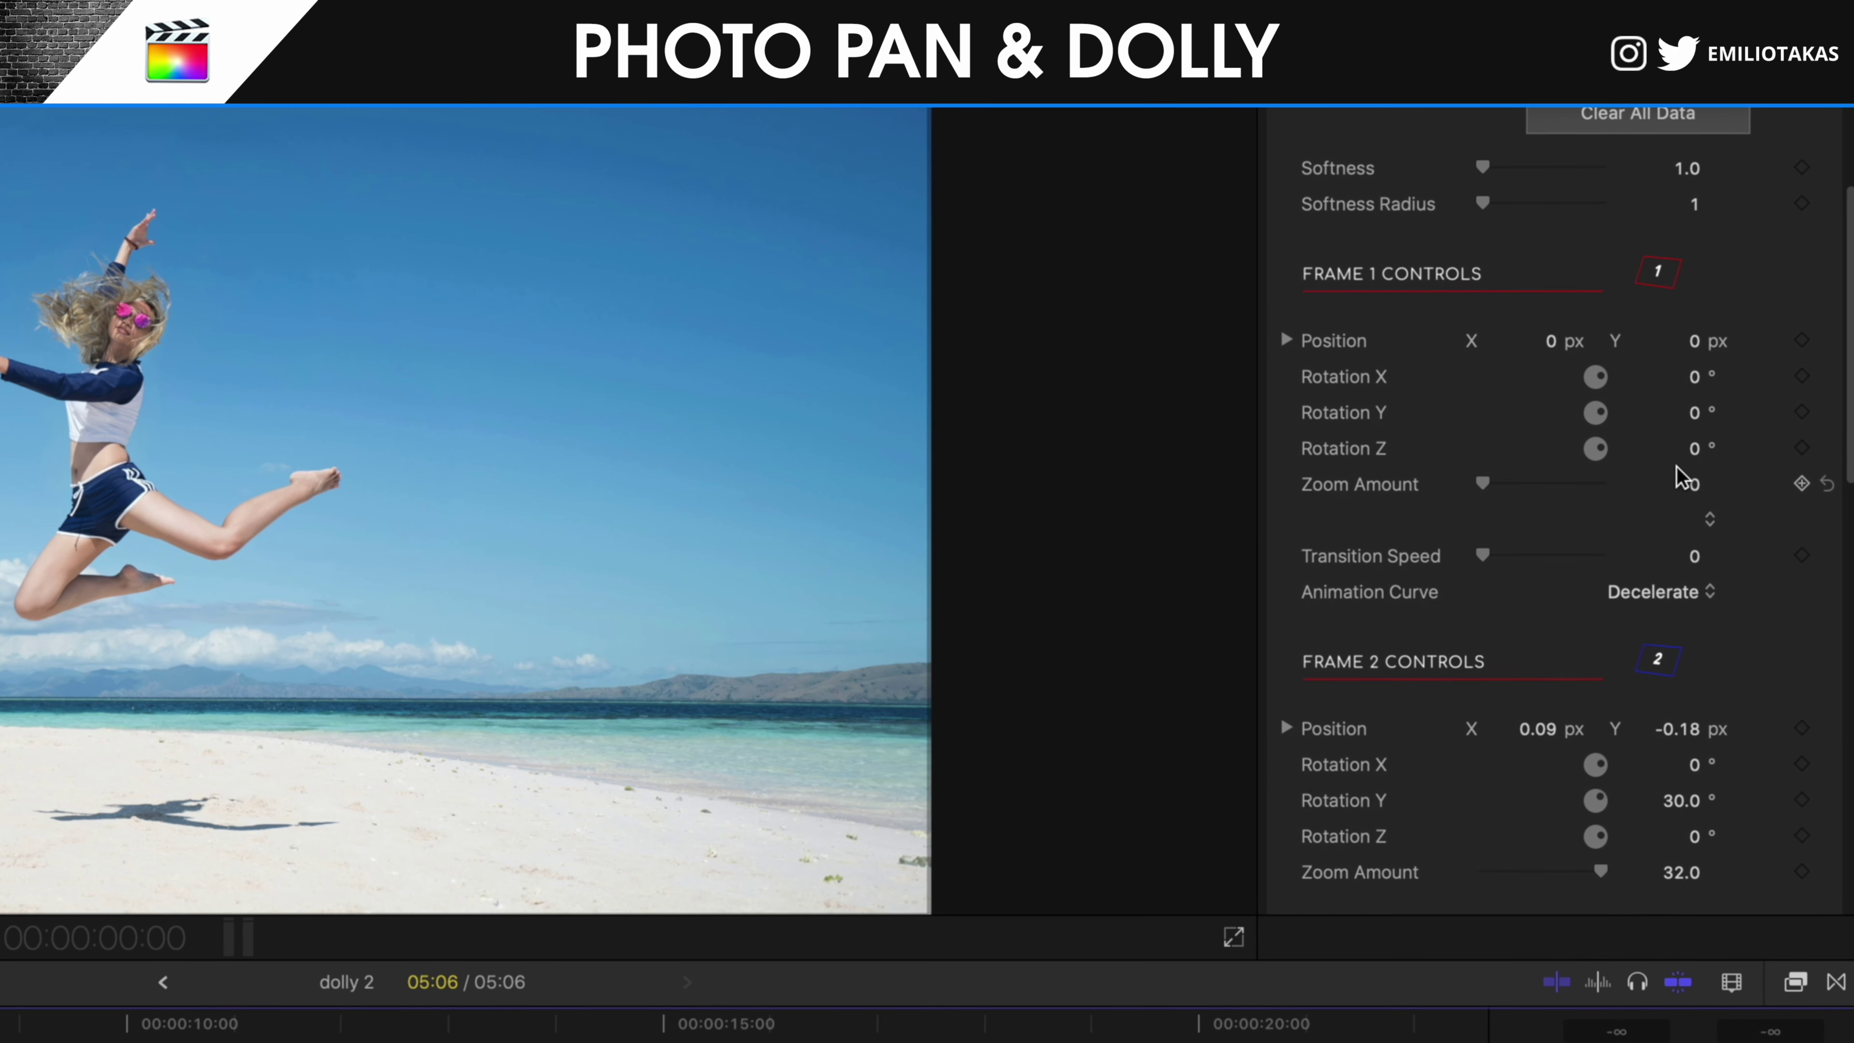
pyautogui.click(1548, 633)
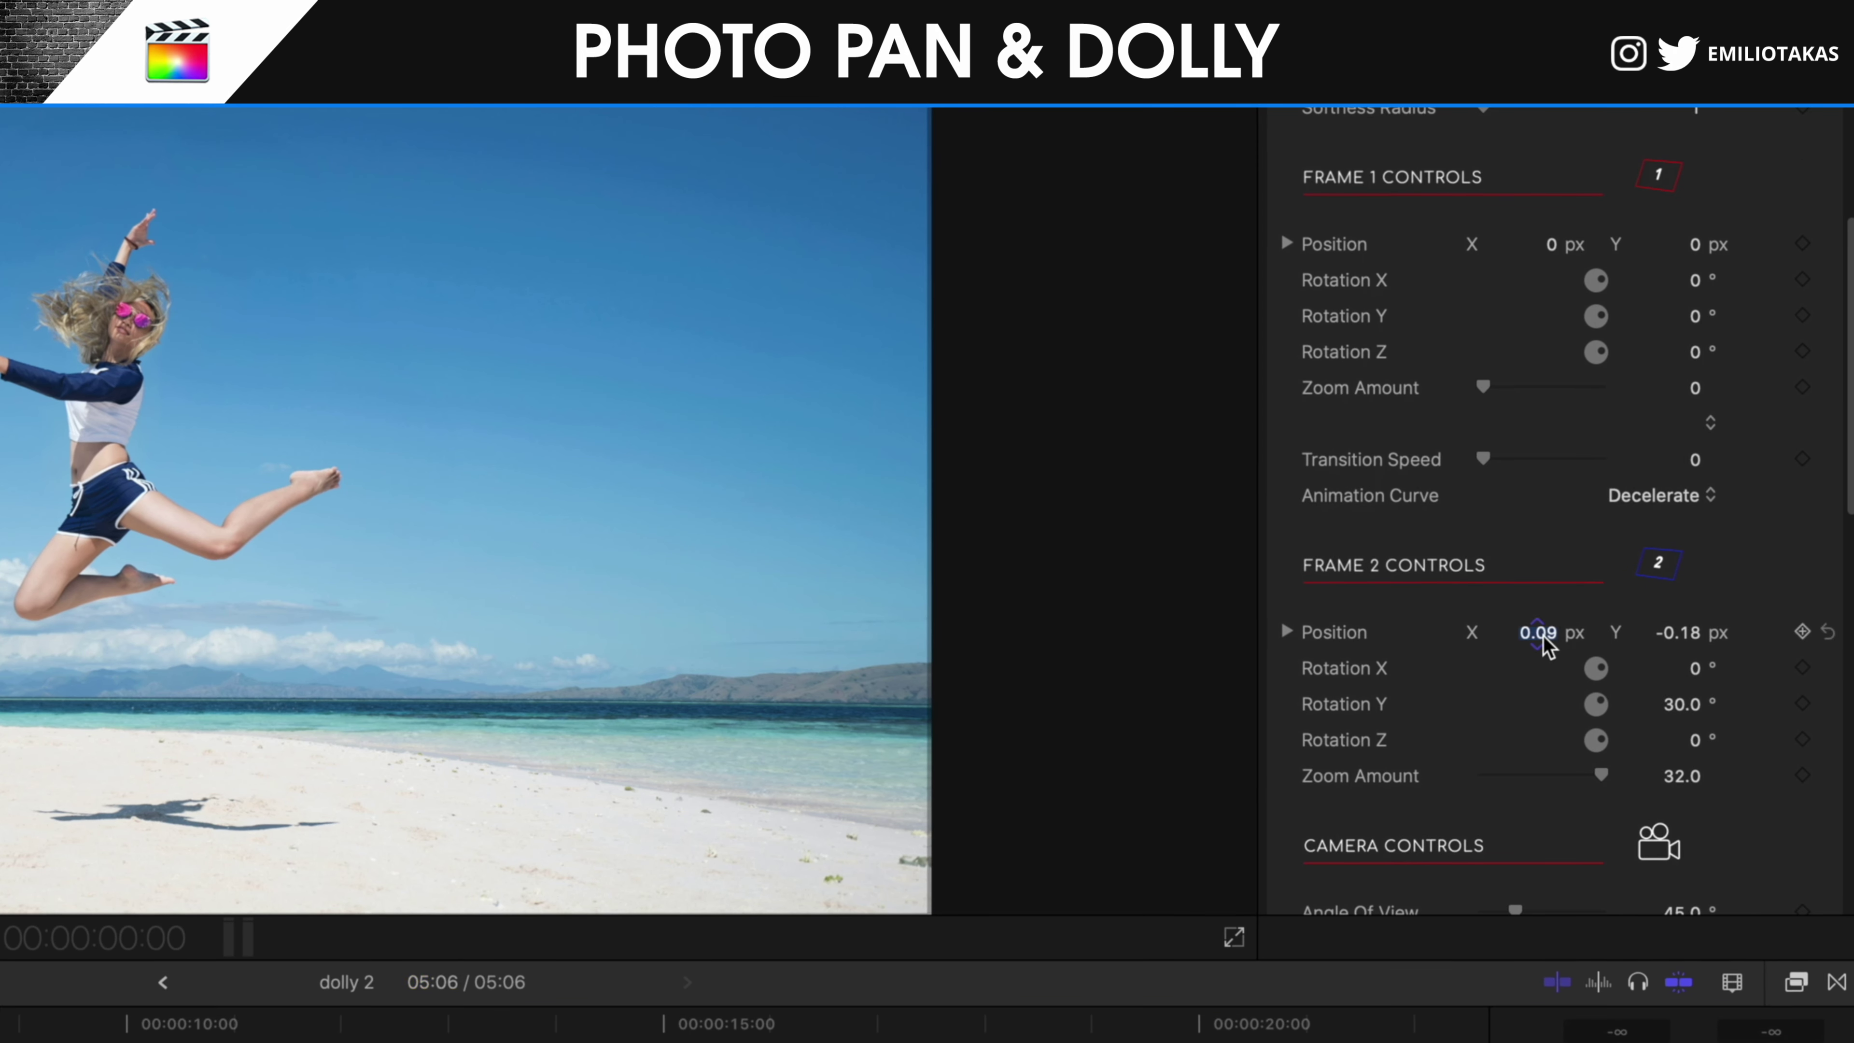
pyautogui.write('0')
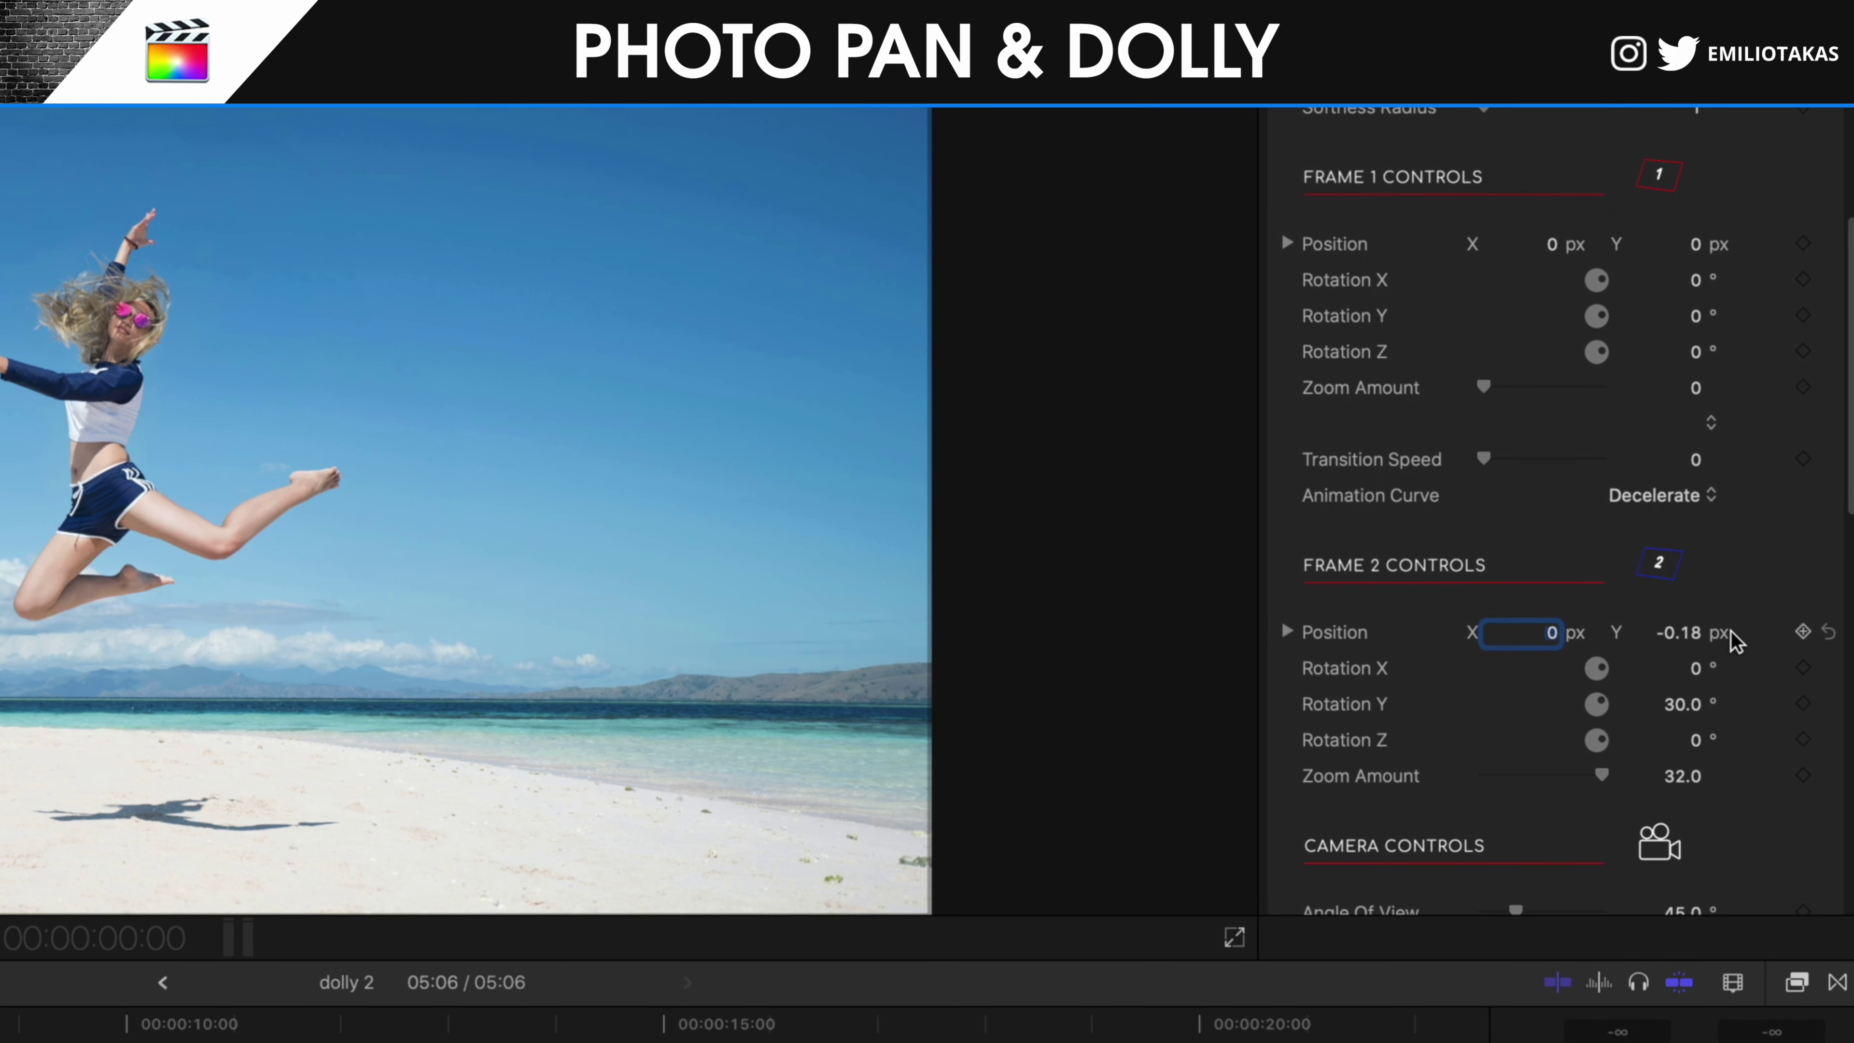
pyautogui.click(1687, 641)
pyautogui.write('0')
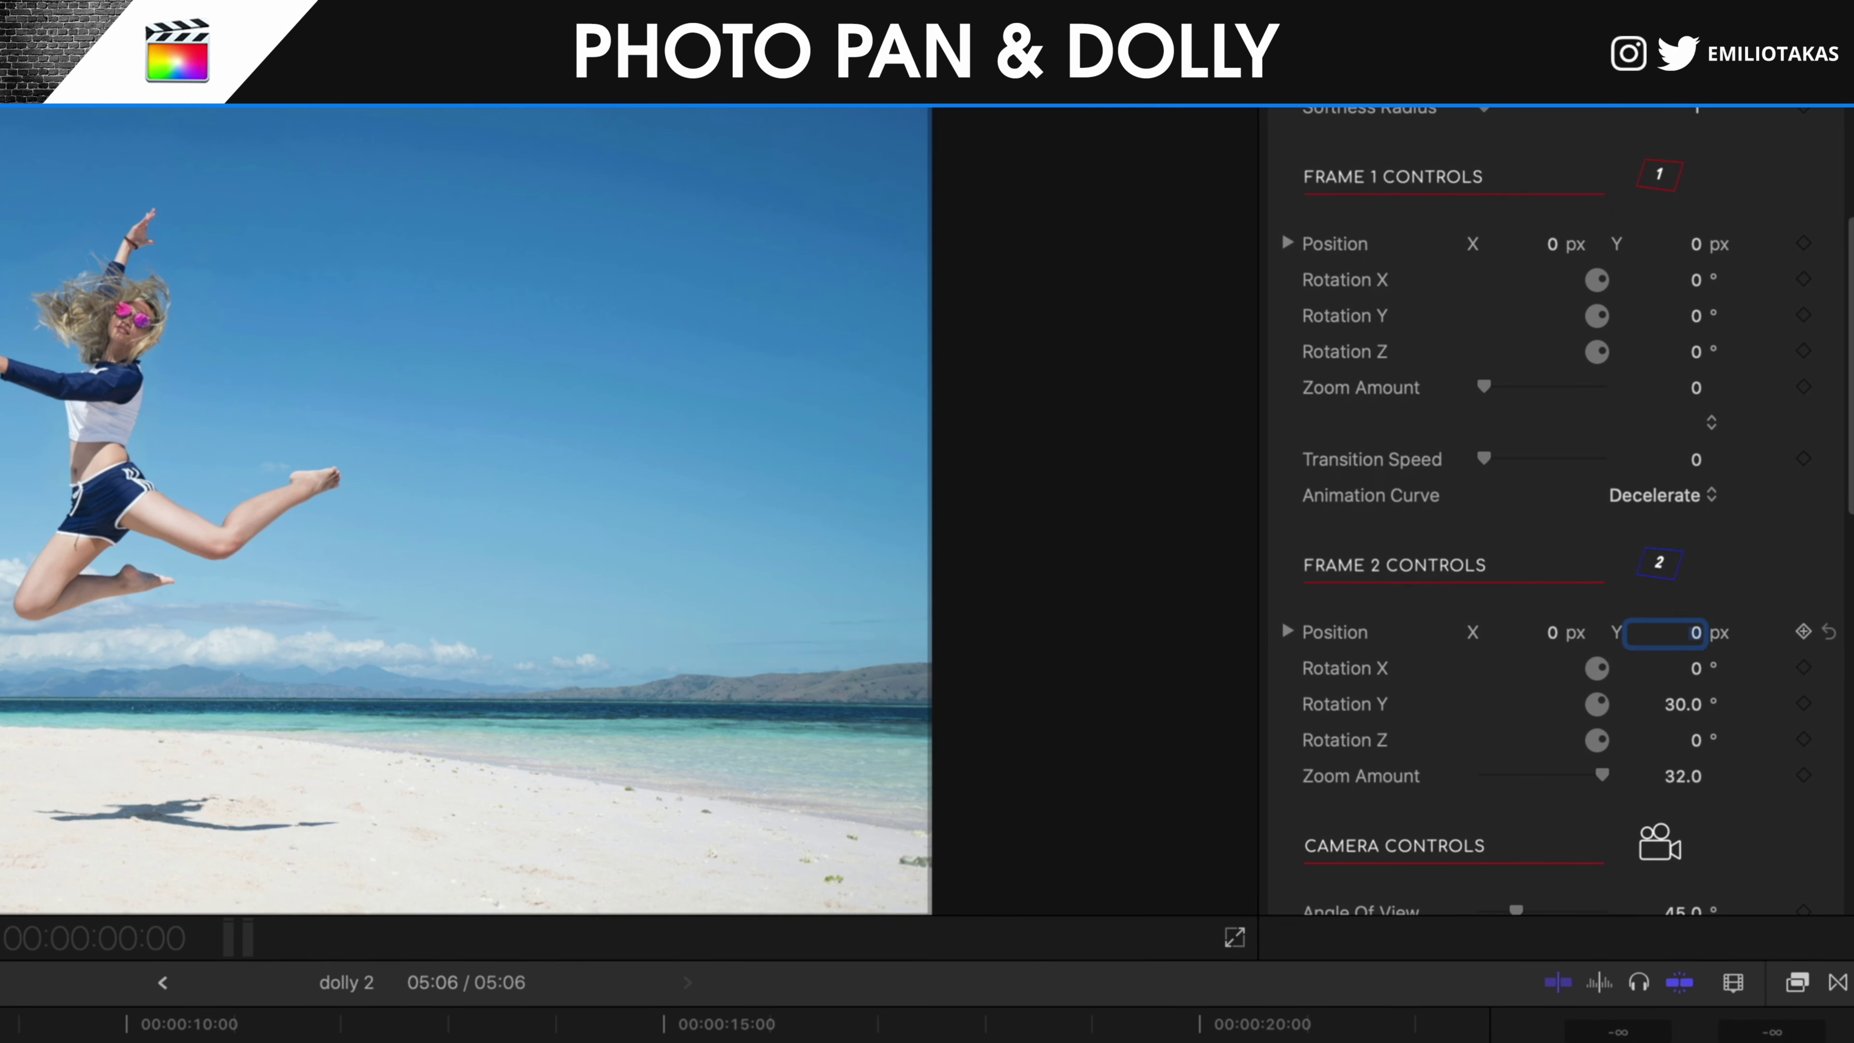
# Set Frame 2's Rotation Y to 0 and its Zoom Amount to 0.
pyautogui.click(1679, 706)
pyautogui.write('0')
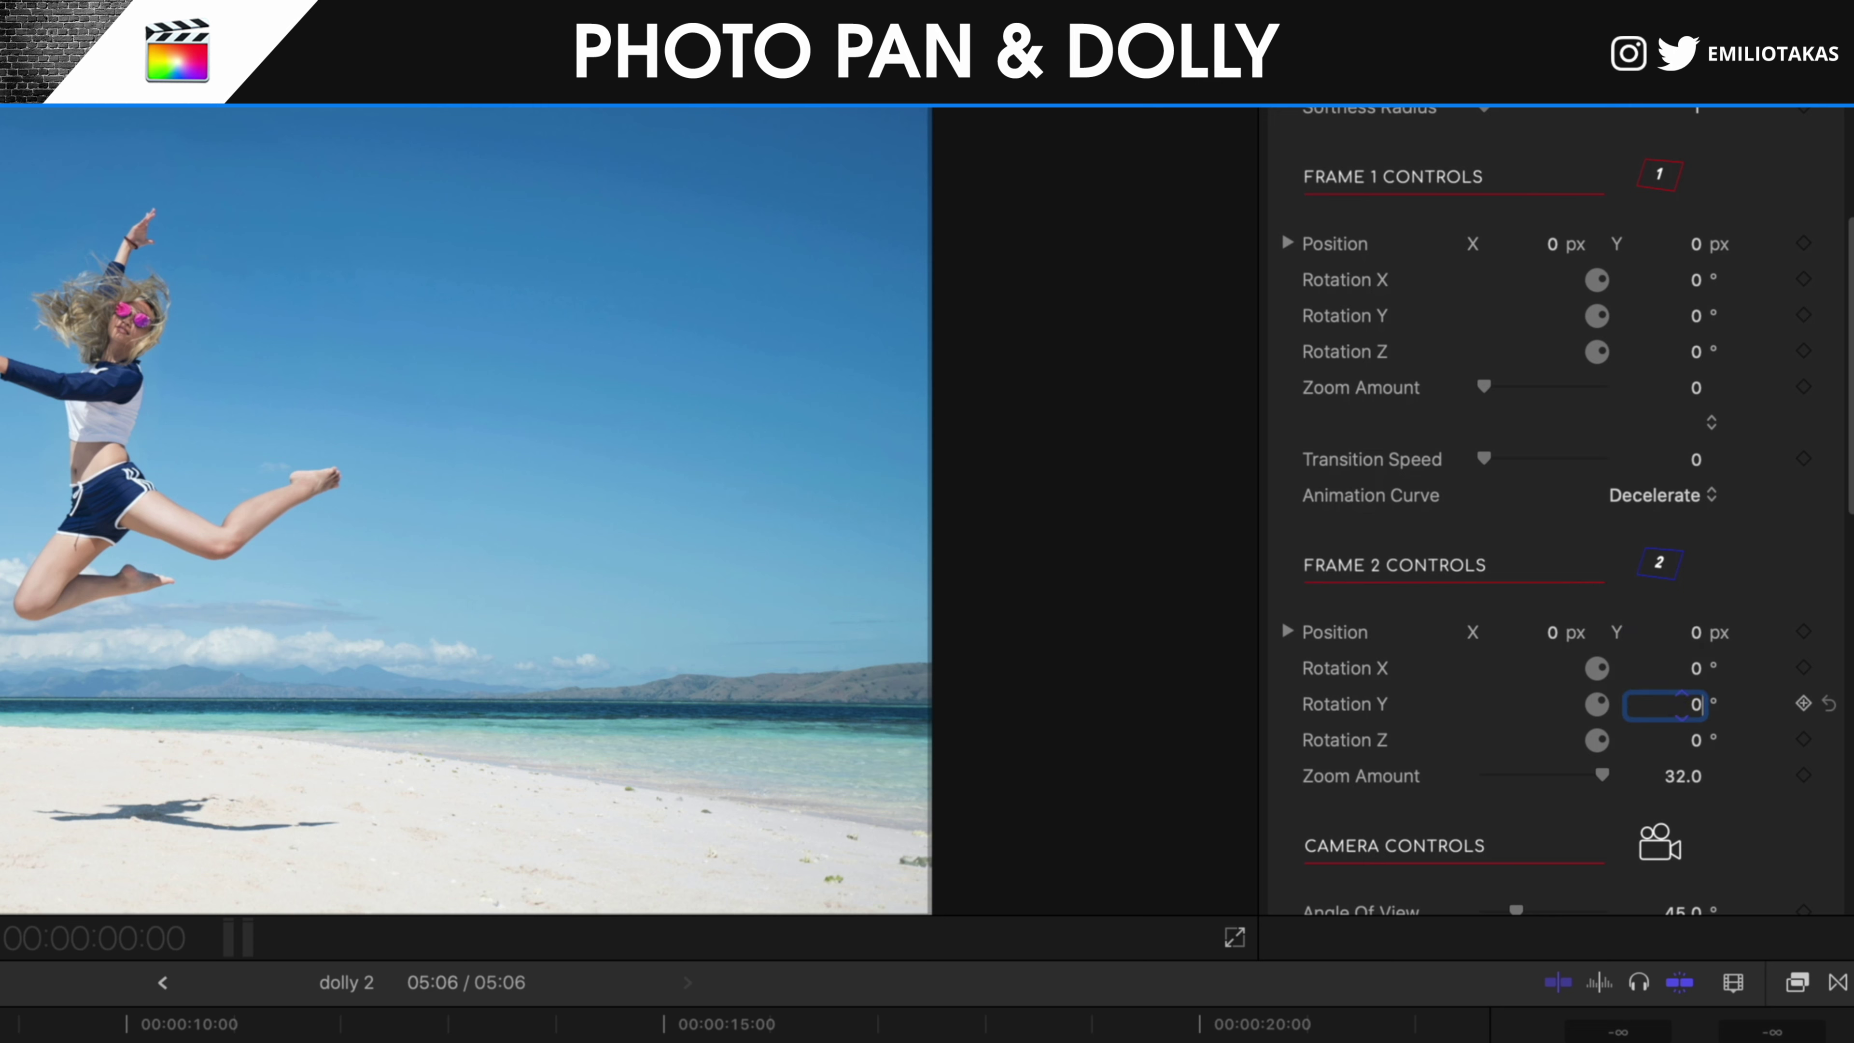
pyautogui.click(1684, 777)
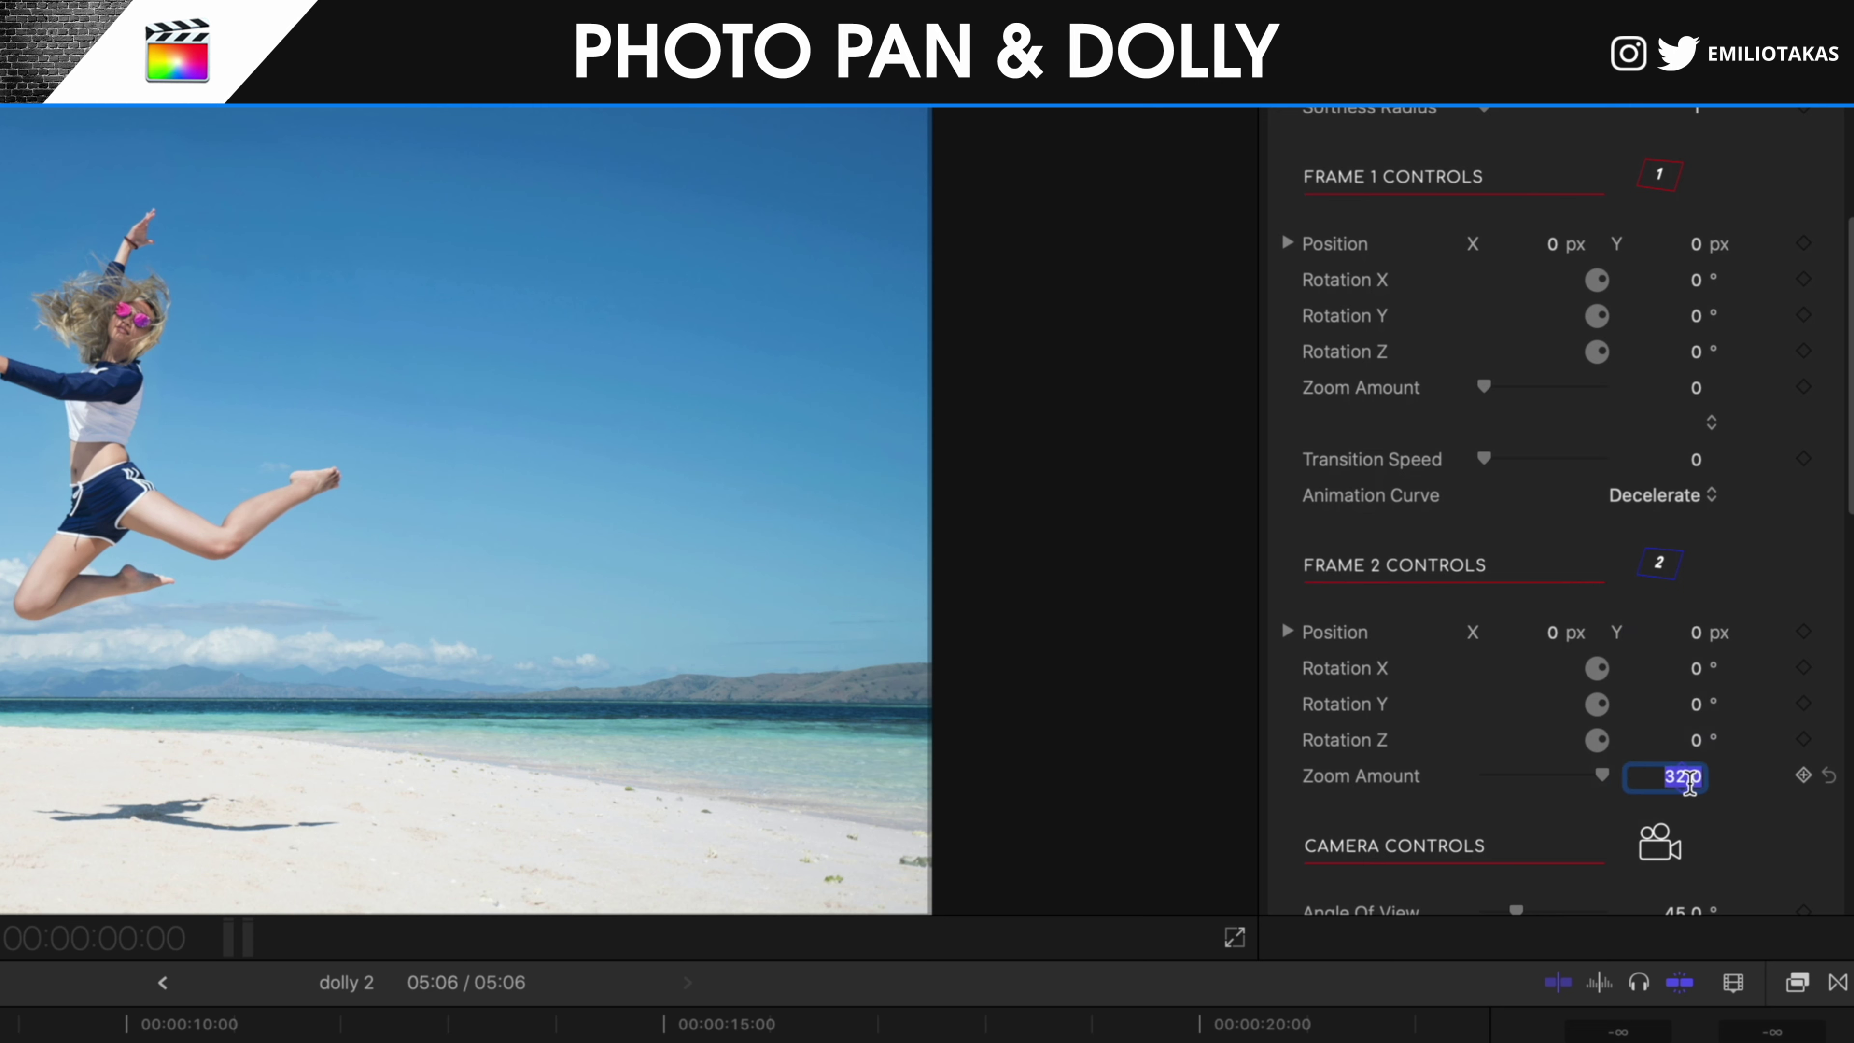
pyautogui.write('0')
pyautogui.press('Return')
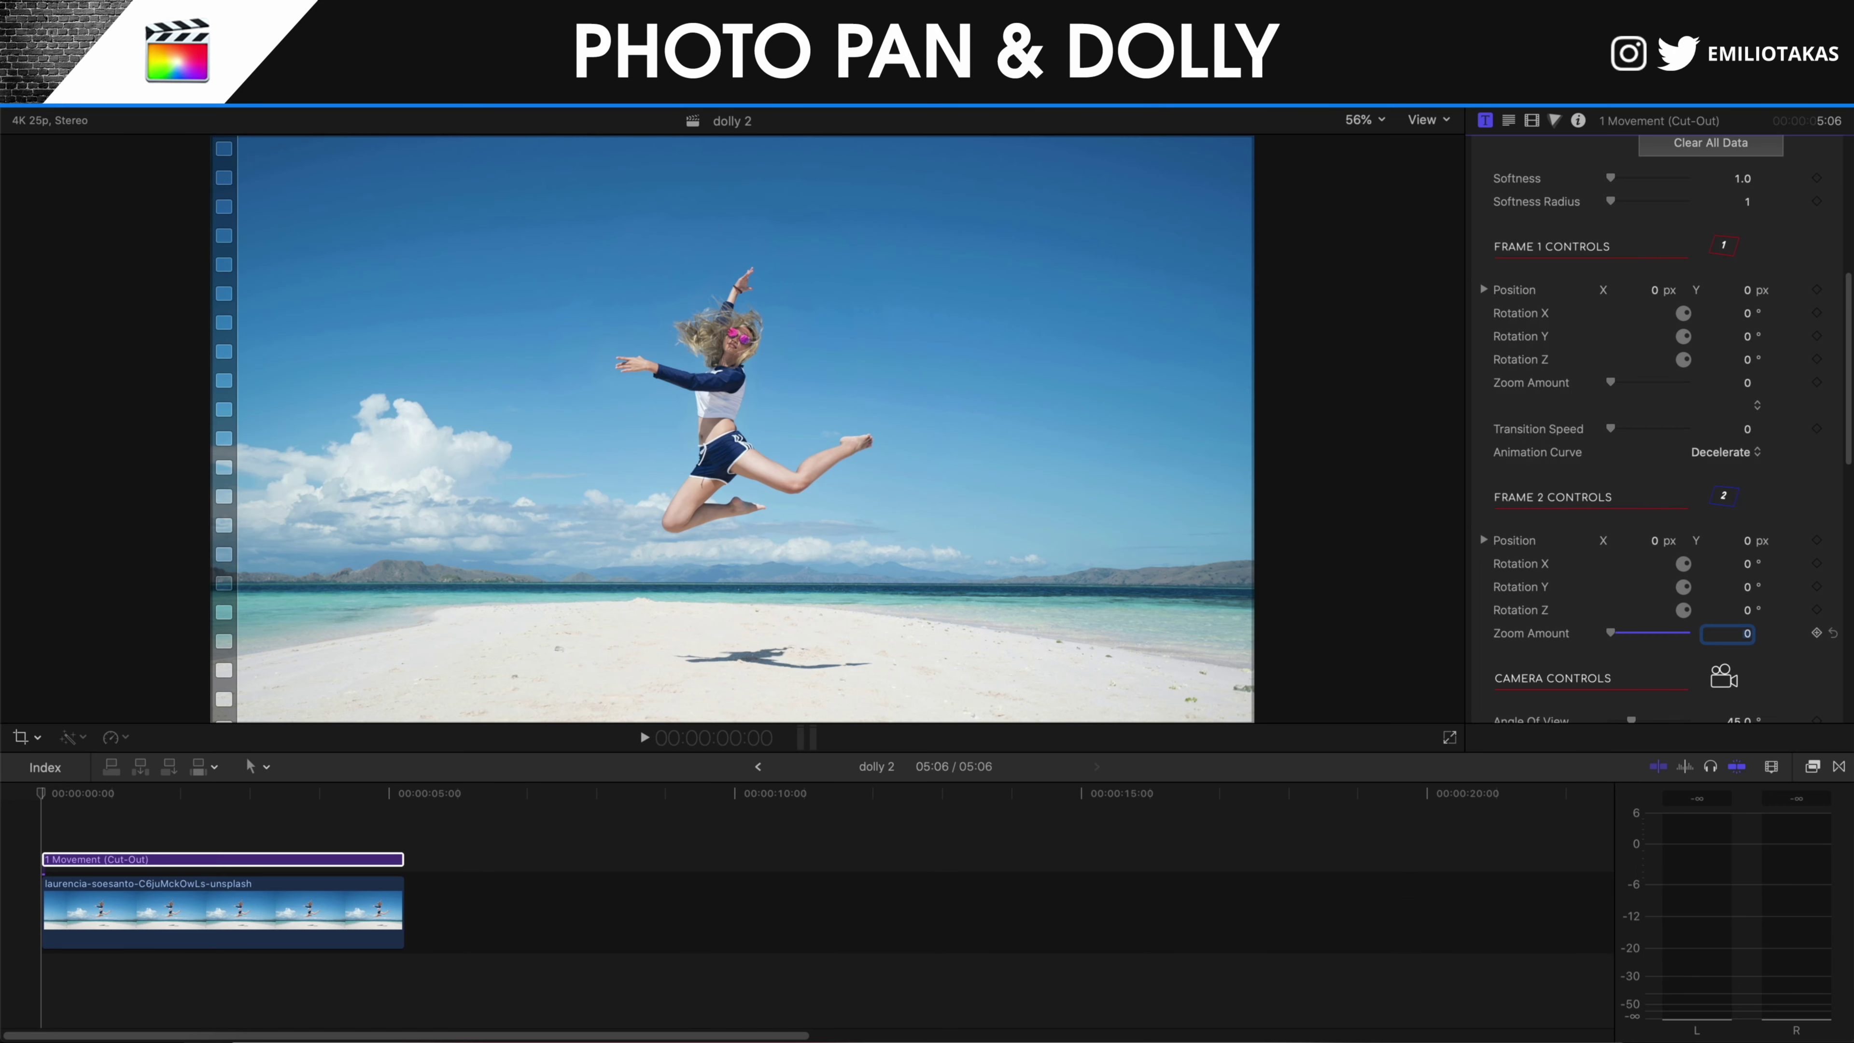
# Start the mask beside the raised hand and trace it down past the head and body to the foot.
pyautogui.click(57, 979)
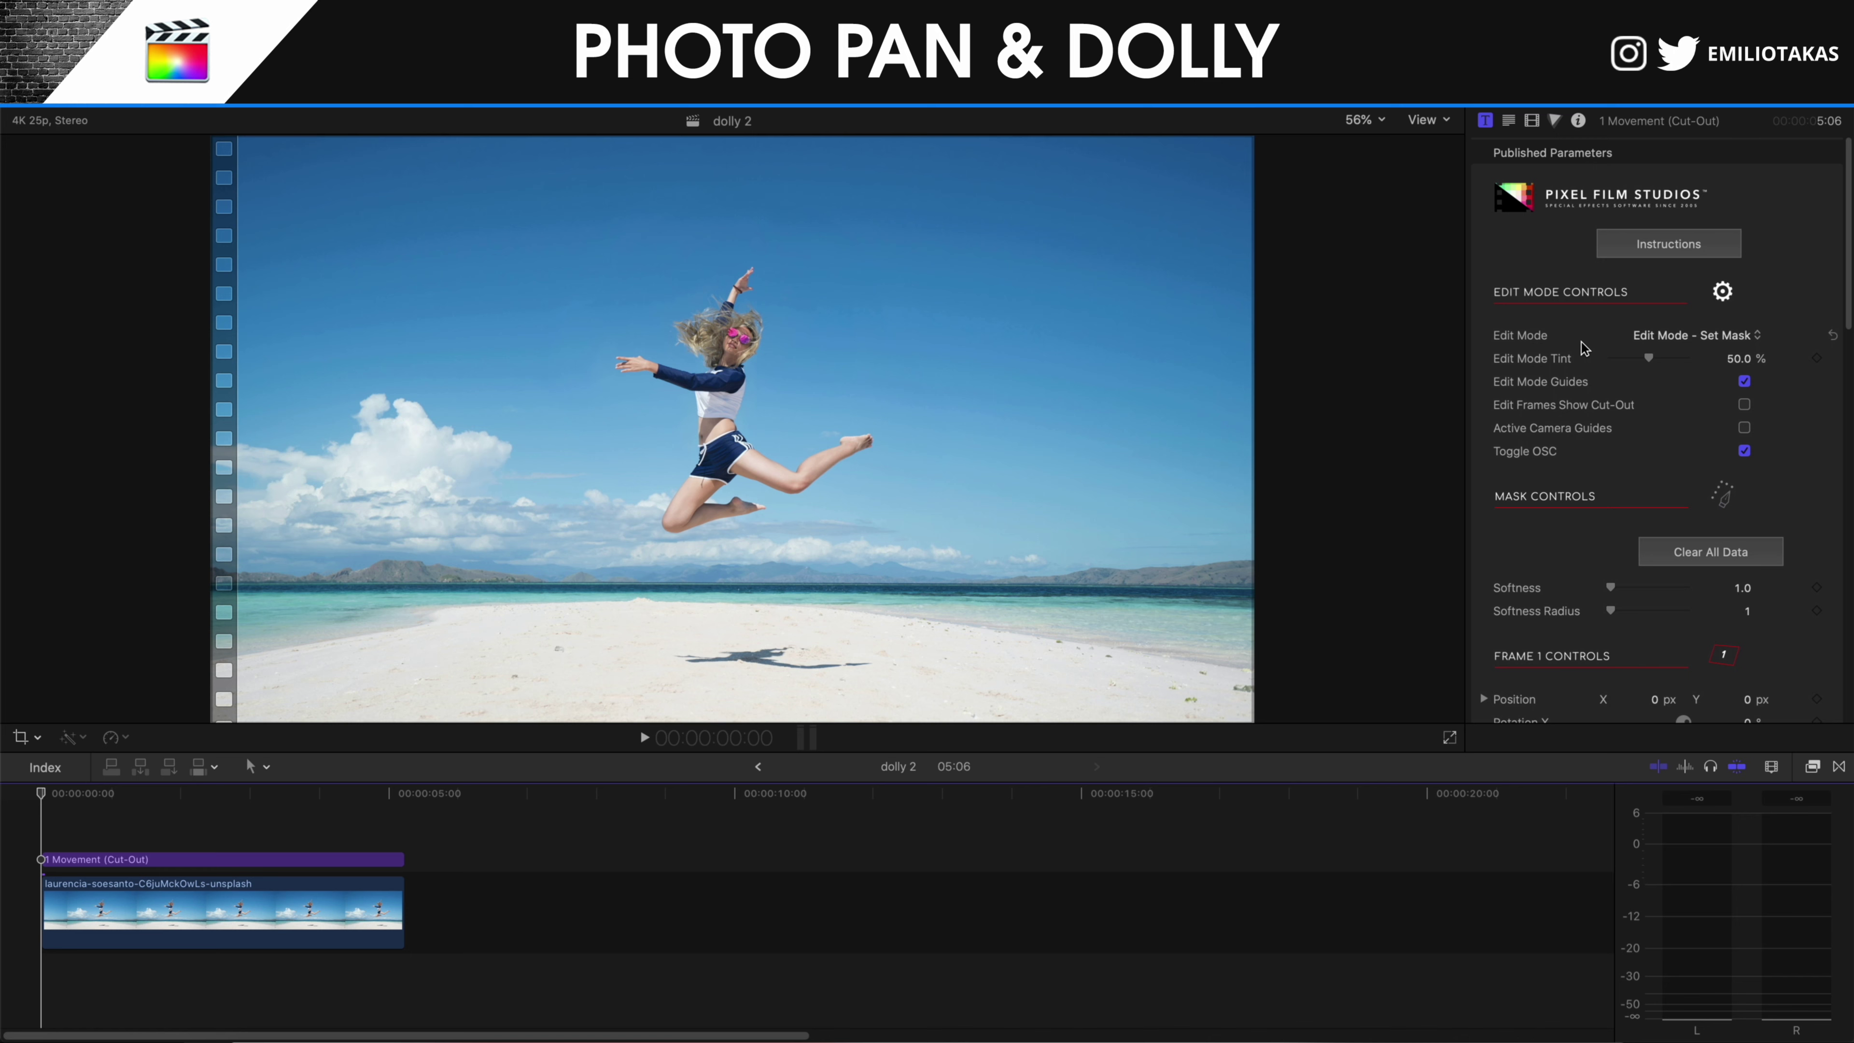
pyautogui.click(758, 283)
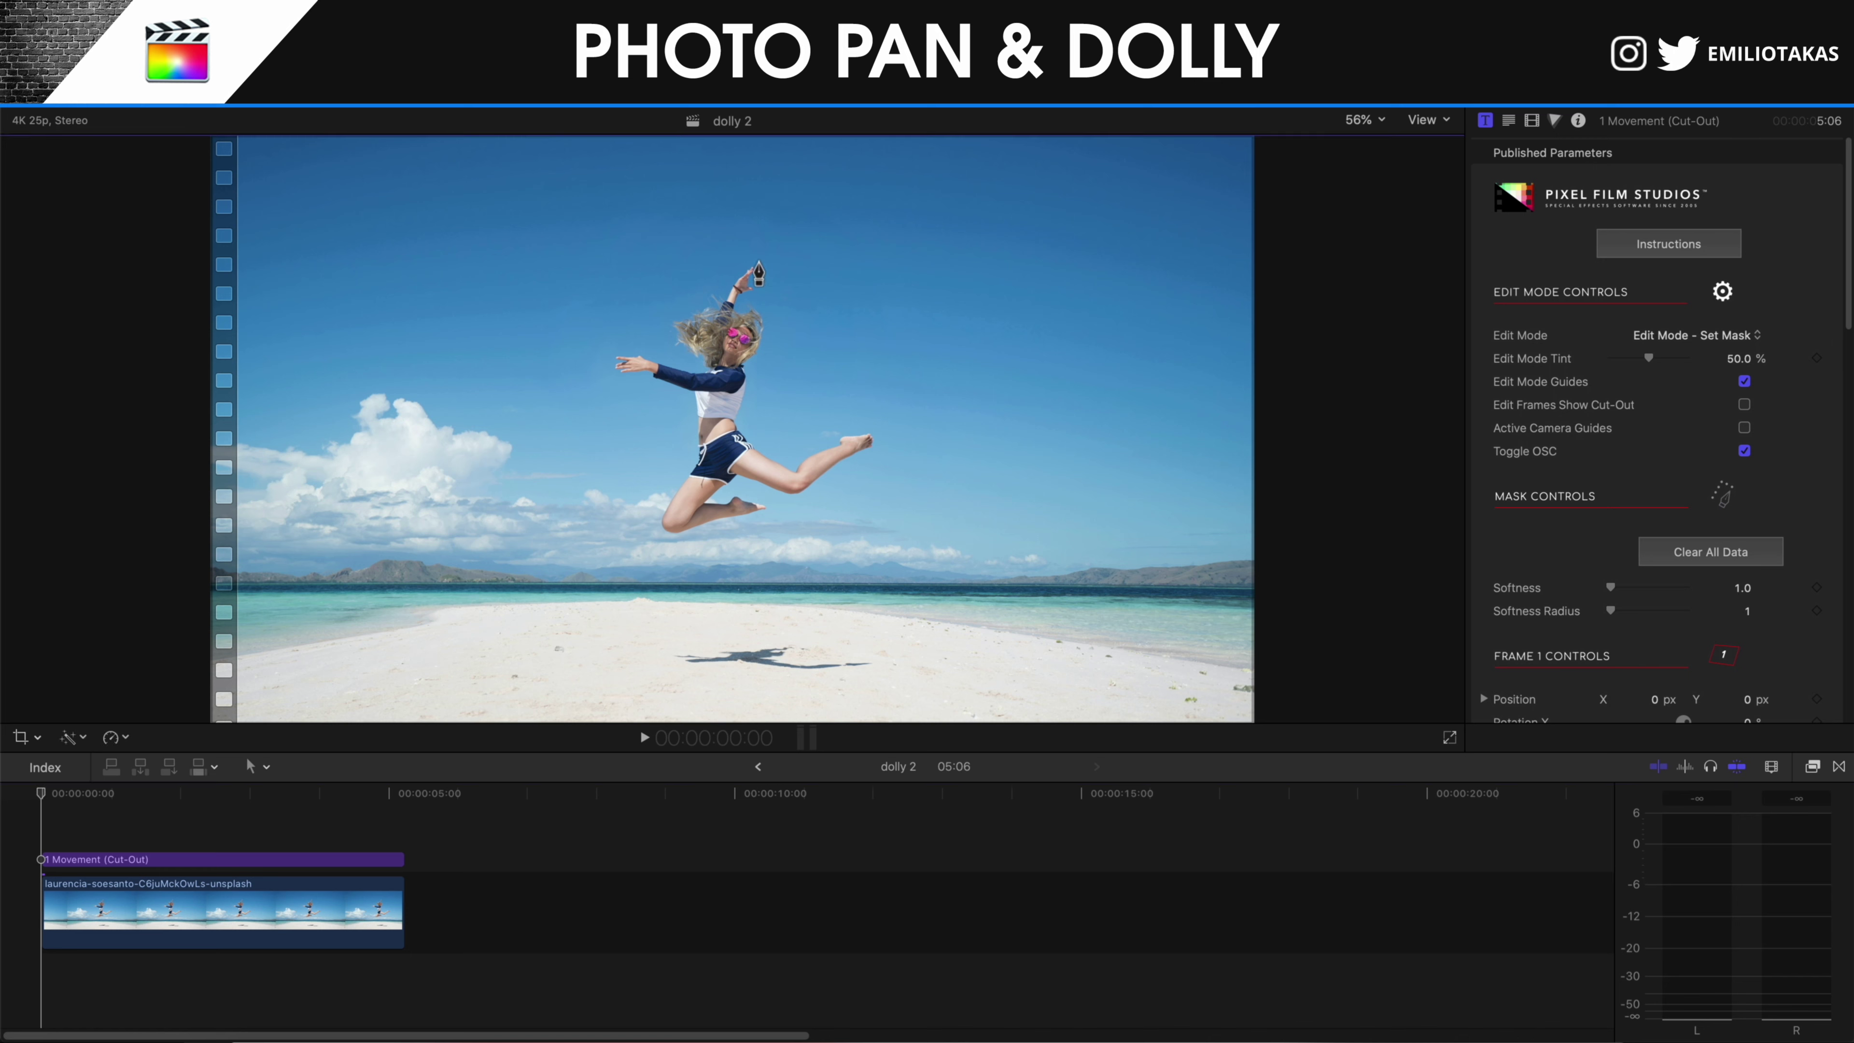
pyautogui.click(759, 257)
pyautogui.click(762, 286)
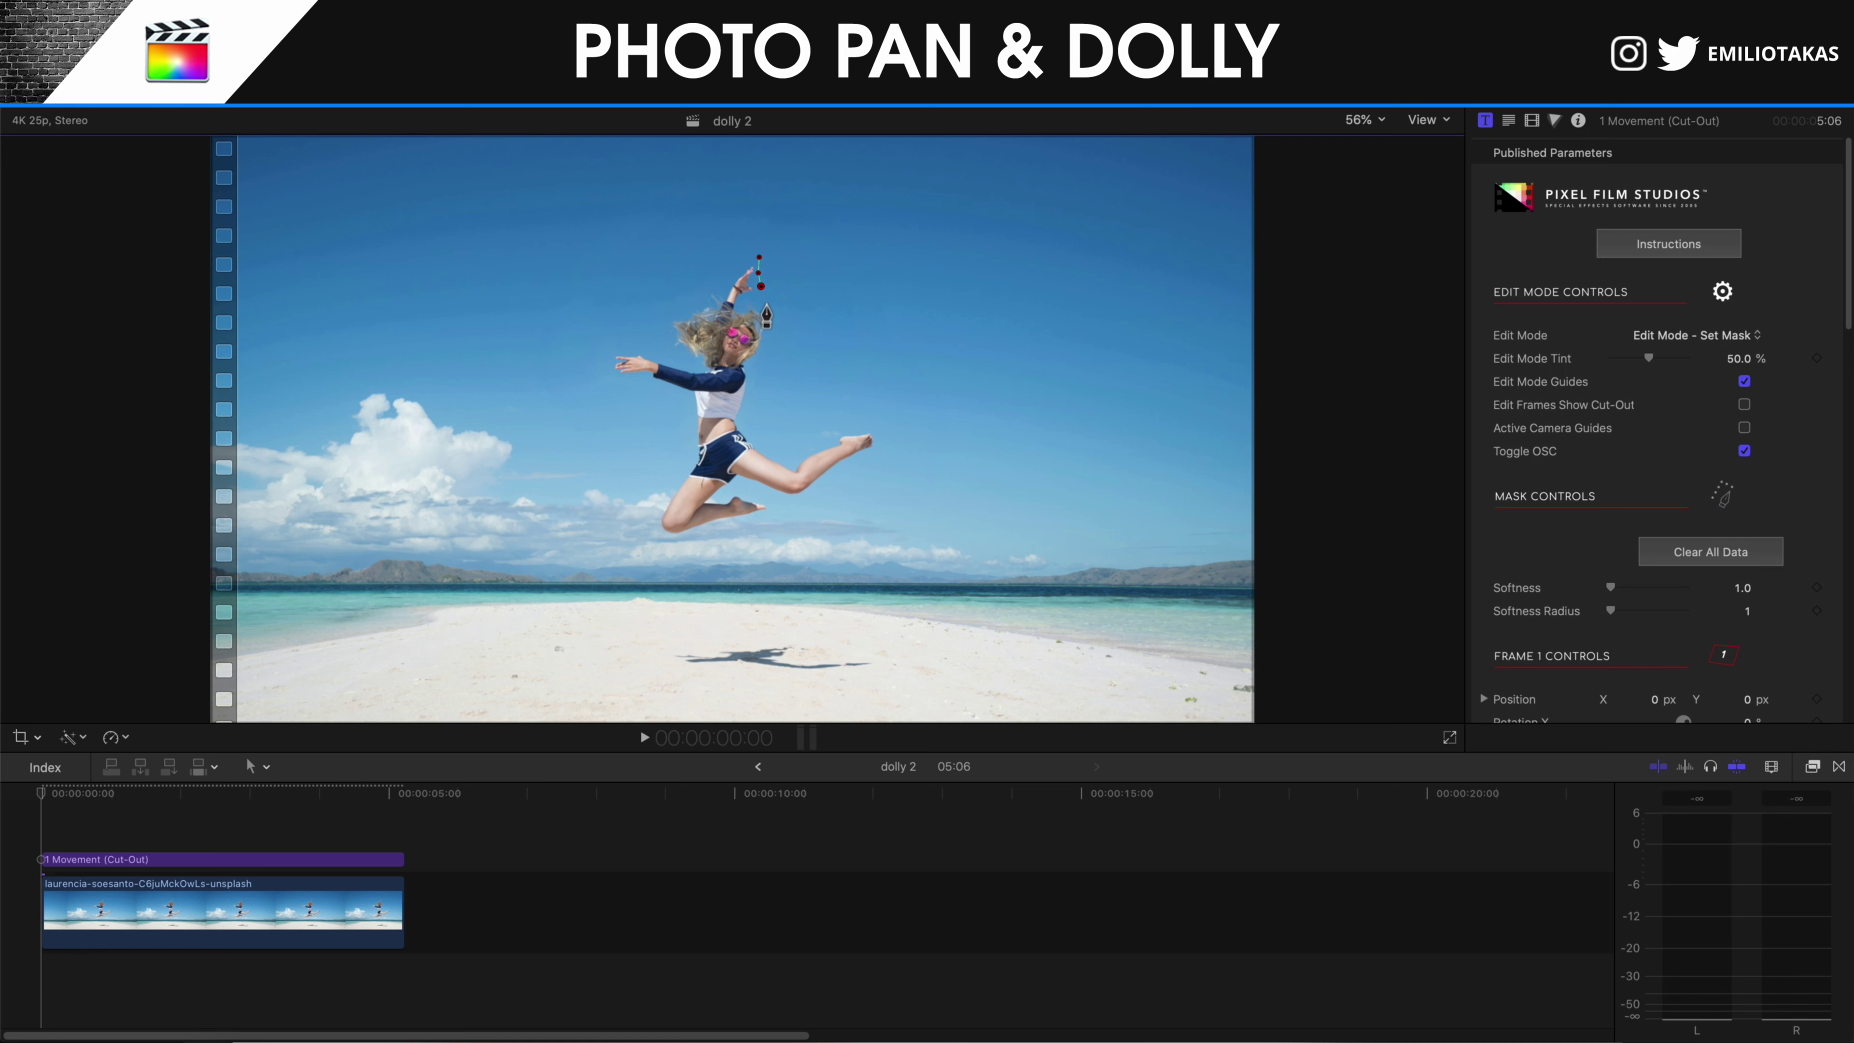
pyautogui.click(768, 301)
pyautogui.click(770, 316)
pyautogui.click(768, 332)
pyautogui.click(766, 349)
pyautogui.click(762, 365)
pyautogui.click(764, 389)
pyautogui.click(768, 413)
pyautogui.click(777, 430)
pyautogui.click(803, 434)
pyautogui.click(847, 421)
# Wrap the mask around the dancer's foot and along the underside of her leg.
pyautogui.click(879, 423)
pyautogui.click(887, 436)
pyautogui.click(882, 452)
pyautogui.click(867, 460)
pyautogui.click(849, 472)
pyautogui.click(834, 483)
pyautogui.click(816, 497)
pyautogui.click(799, 501)
pyautogui.click(781, 504)
pyautogui.click(766, 507)
pyautogui.click(751, 511)
pyautogui.click(735, 514)
pyautogui.click(719, 517)
pyautogui.click(671, 533)
pyautogui.click(661, 526)
# Trace the mask up the outstretched arm and hand, over the head, and close it on the first point.
pyautogui.click(667, 500)
pyautogui.click(675, 428)
pyautogui.click(659, 413)
pyautogui.click(645, 399)
pyautogui.click(612, 380)
pyautogui.click(596, 369)
pyautogui.click(593, 350)
pyautogui.click(610, 330)
pyautogui.click(637, 328)
pyautogui.click(683, 300)
pyautogui.click(700, 271)
pyautogui.click(724, 253)
pyautogui.click(759, 257)
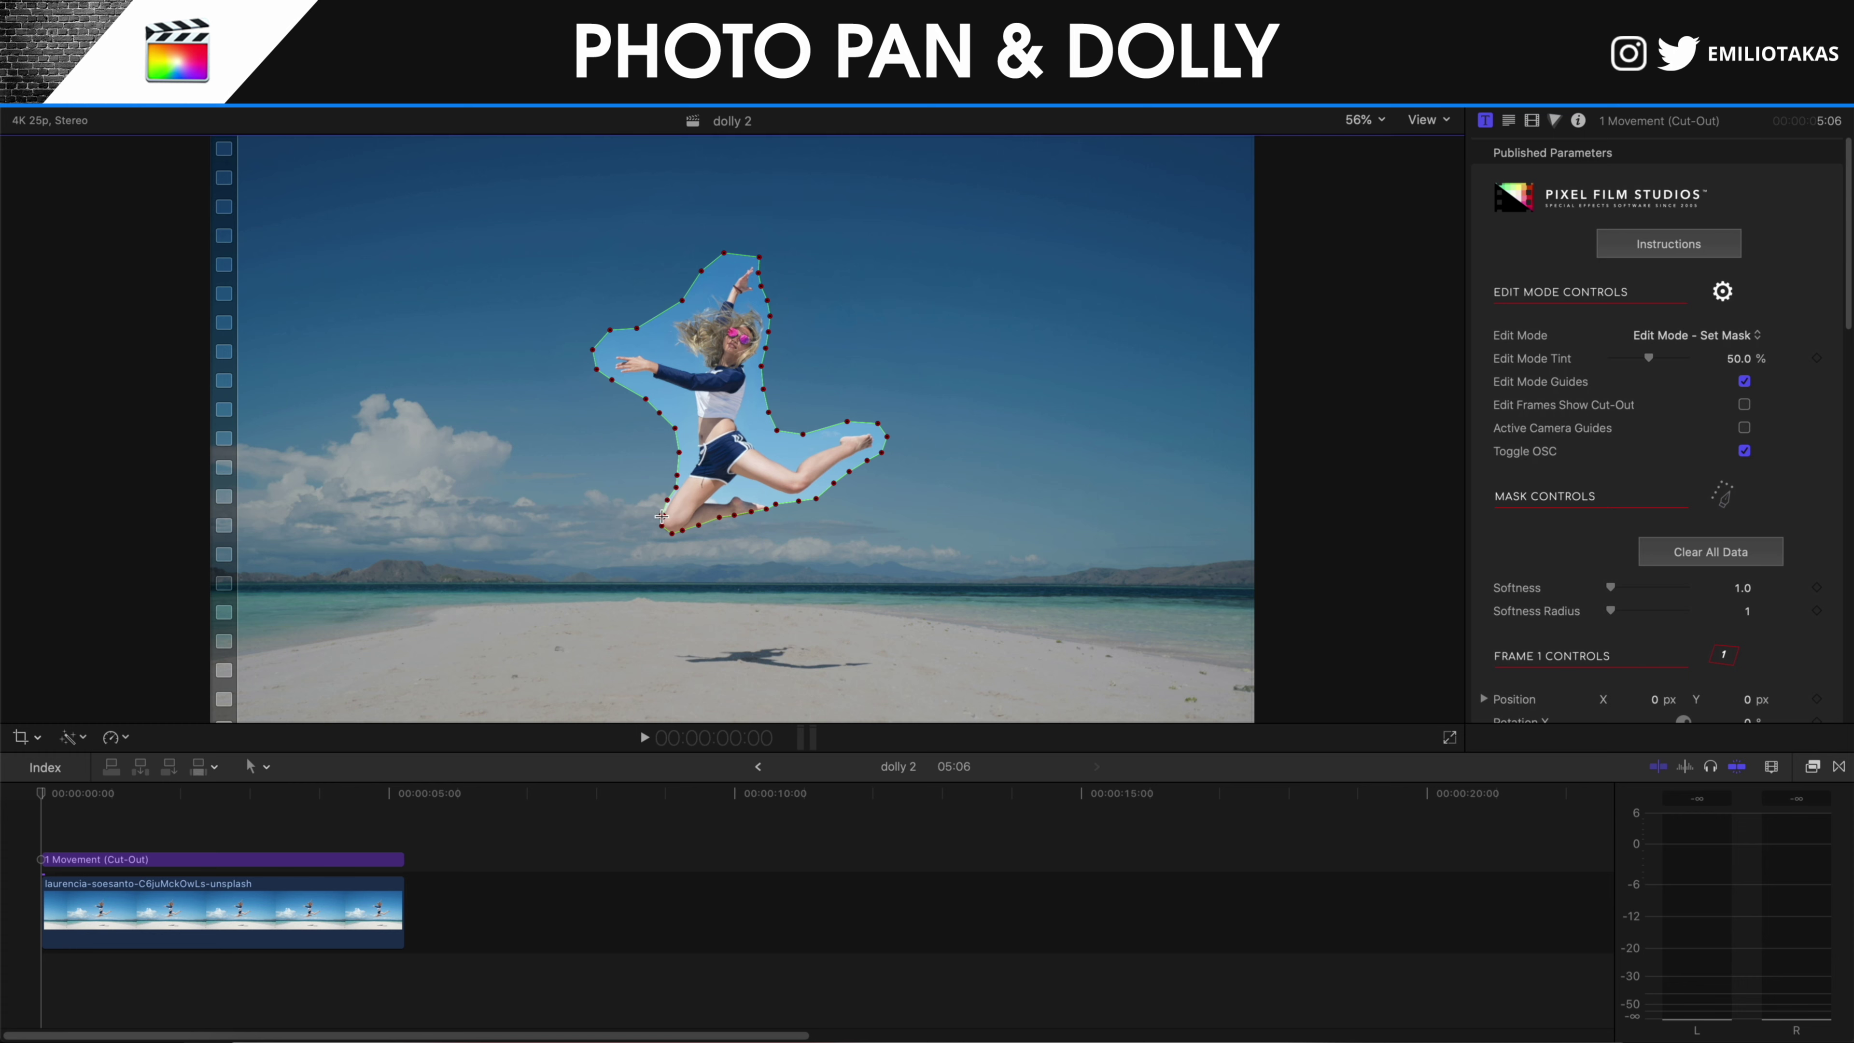
pyautogui.click(661, 515)
# Switch Edit Mode to the active camera view and turn off the cut-out's lighting.
pyautogui.click(1682, 341)
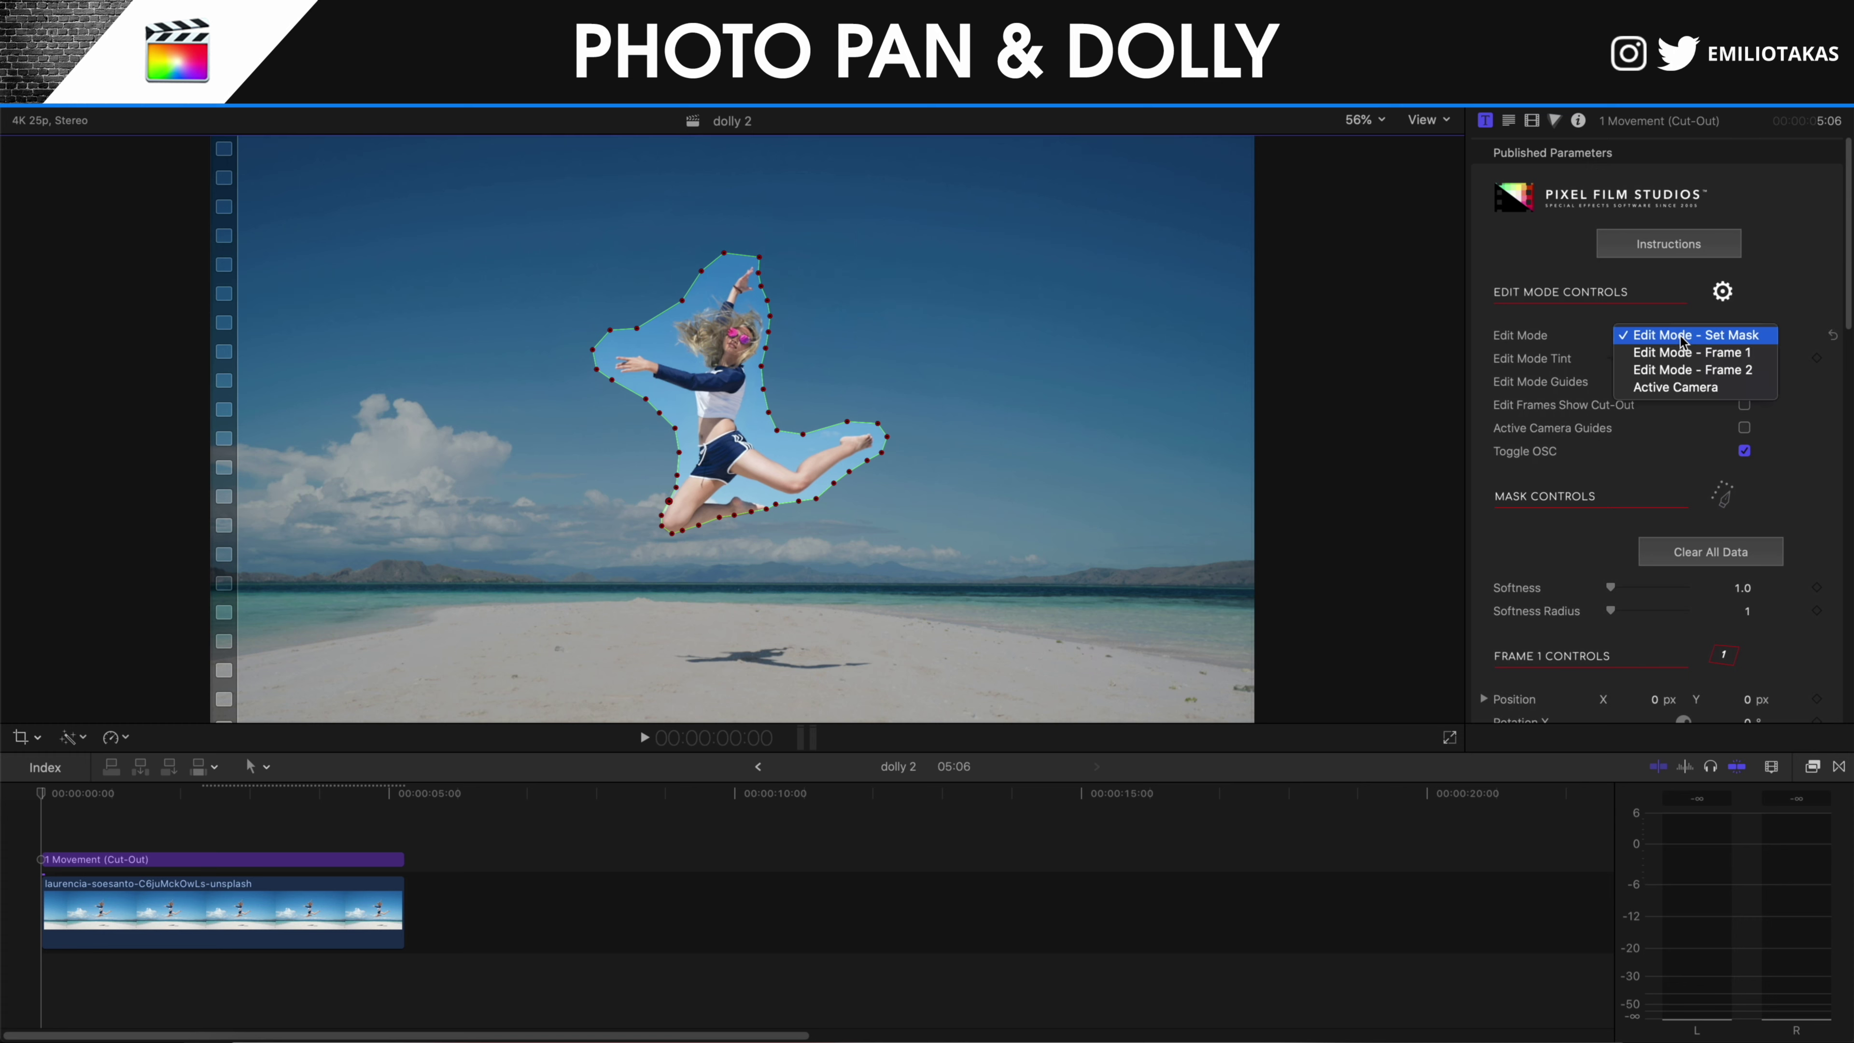
pyautogui.click(1704, 390)
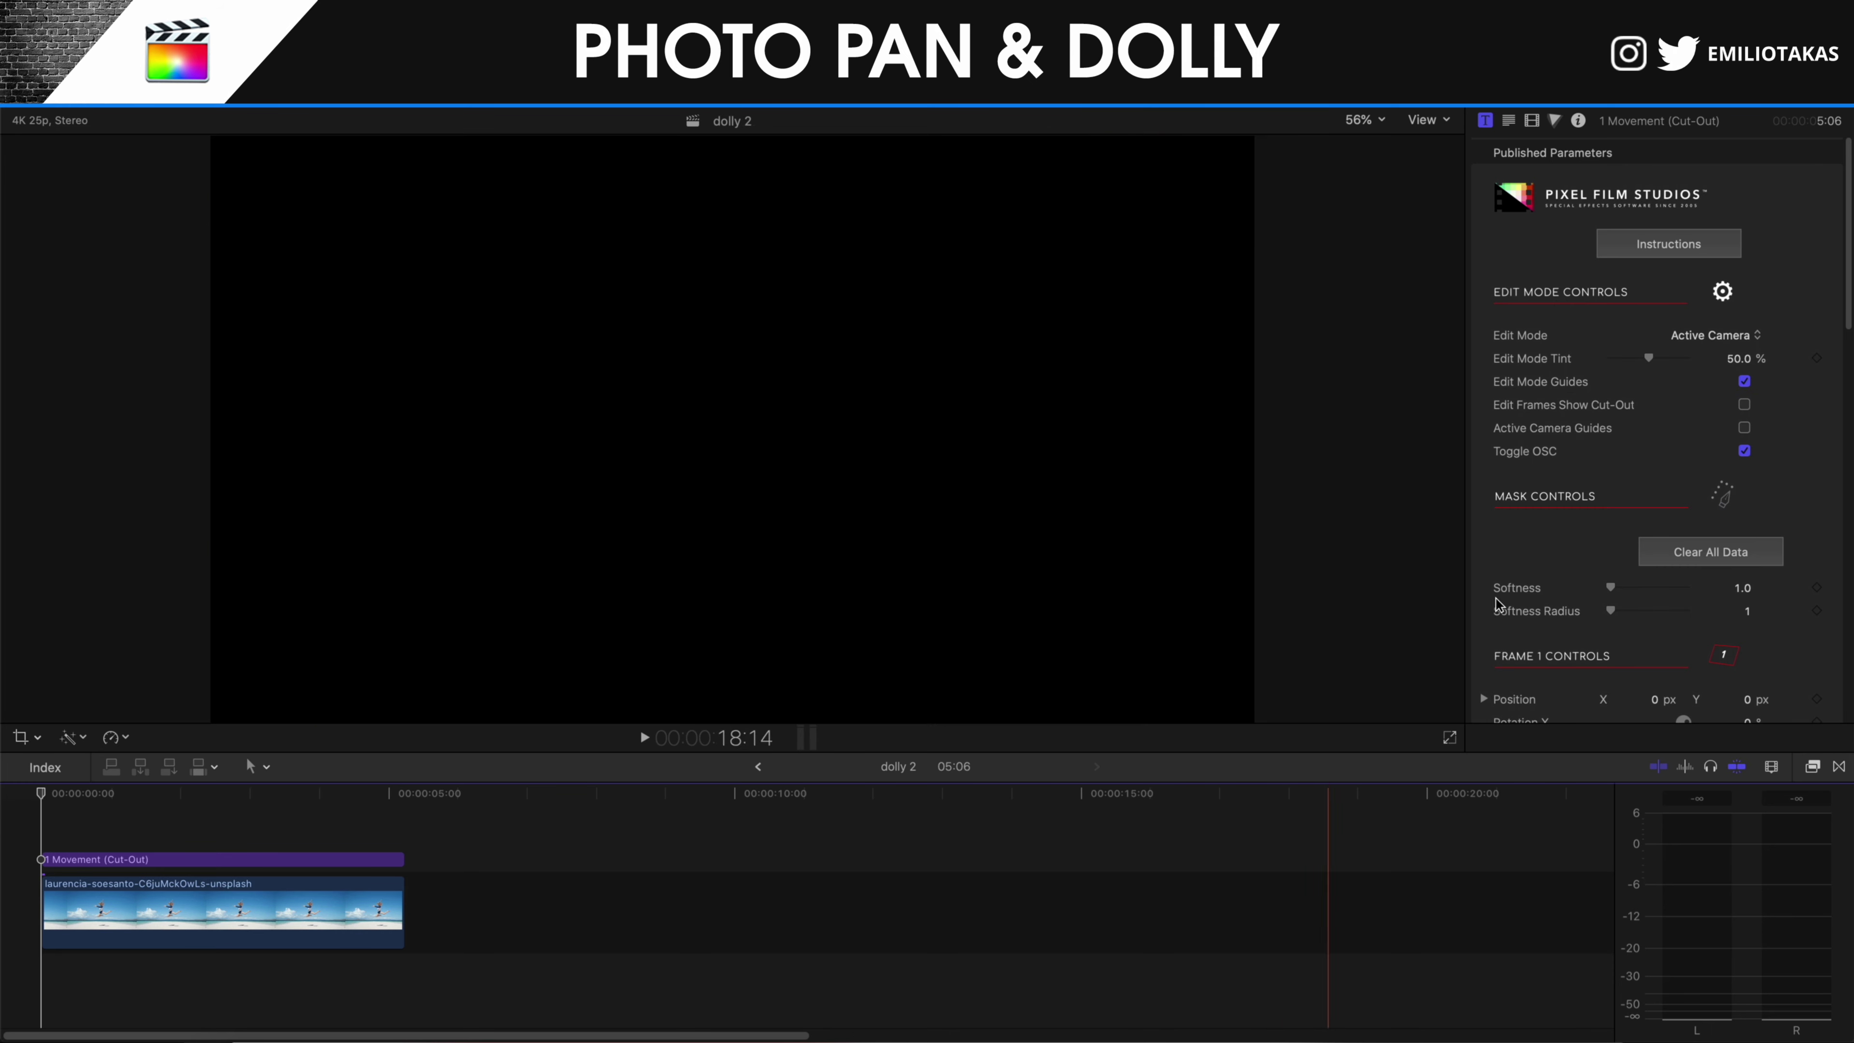
pyautogui.scroll(-10, 1693, 438)
pyautogui.scroll(-5, 1677, 513)
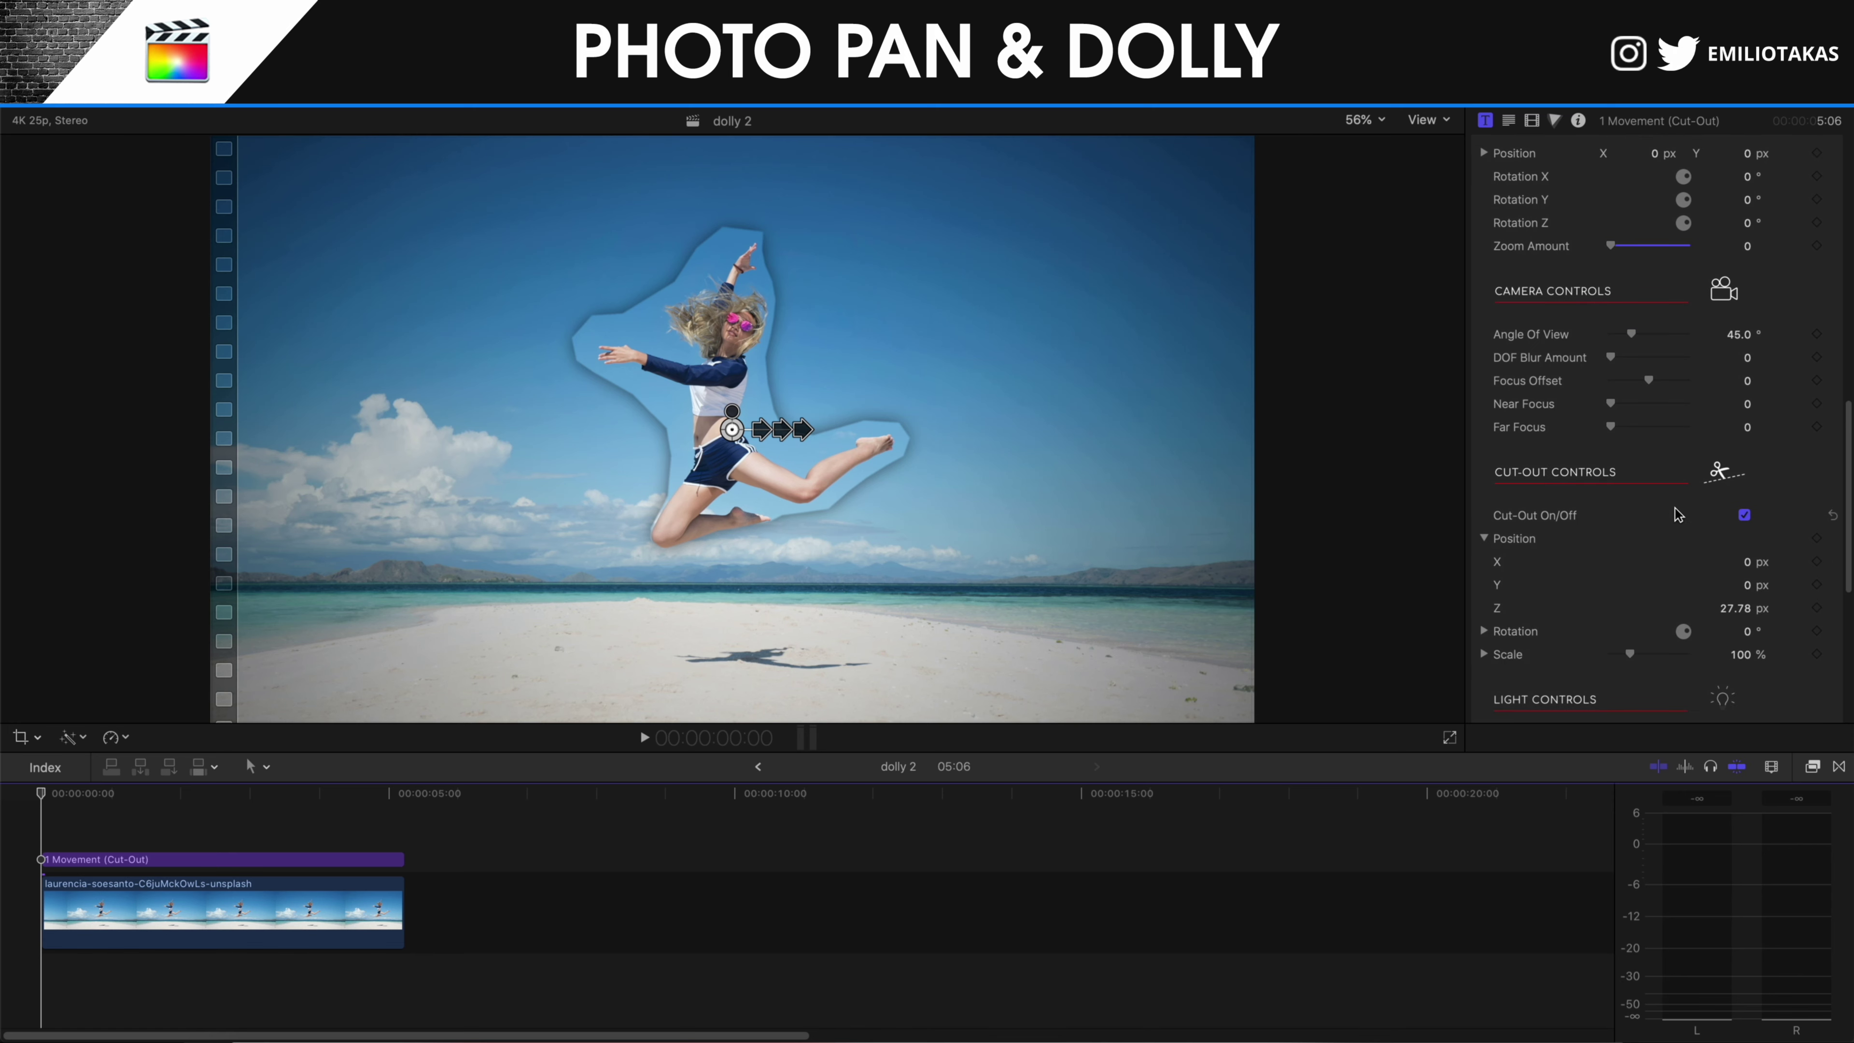
pyautogui.scroll(-5, 1755, 512)
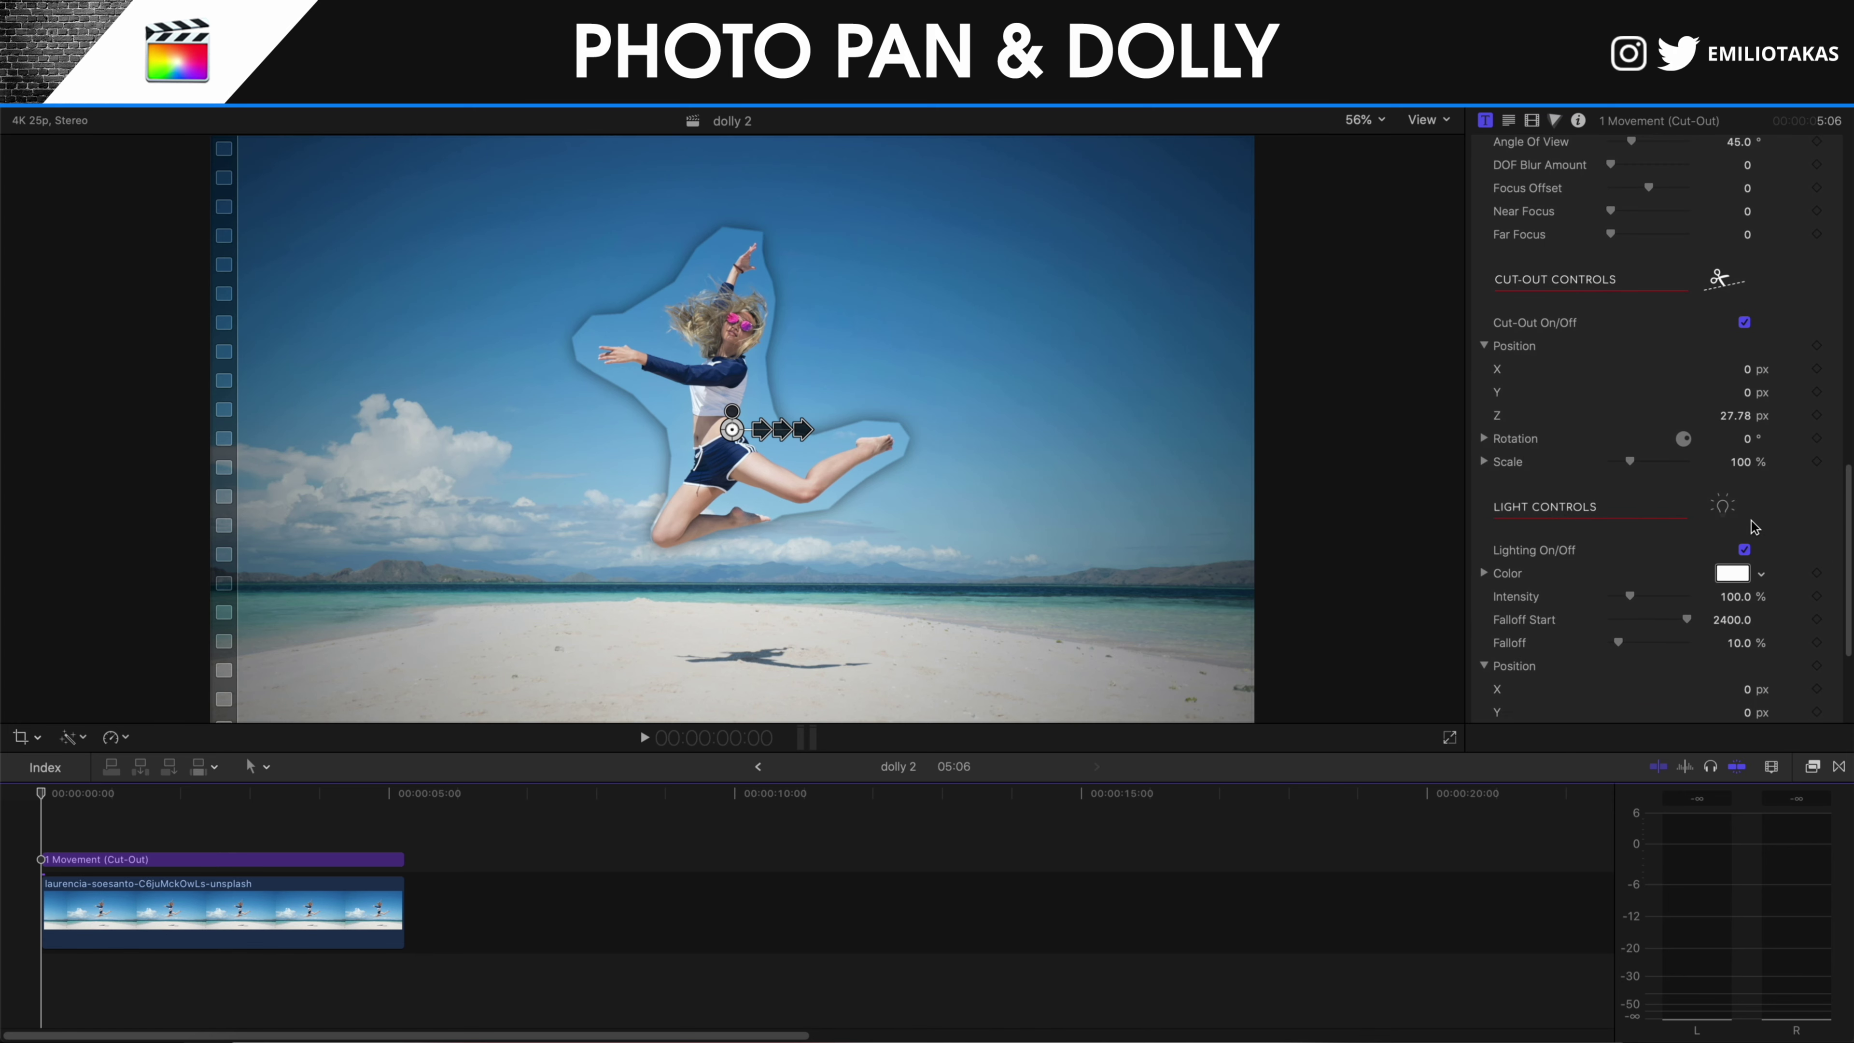
pyautogui.click(1745, 549)
# Set the cut-out mask's edge Softness to 200.0.
pyautogui.scroll(-5, 1749, 557)
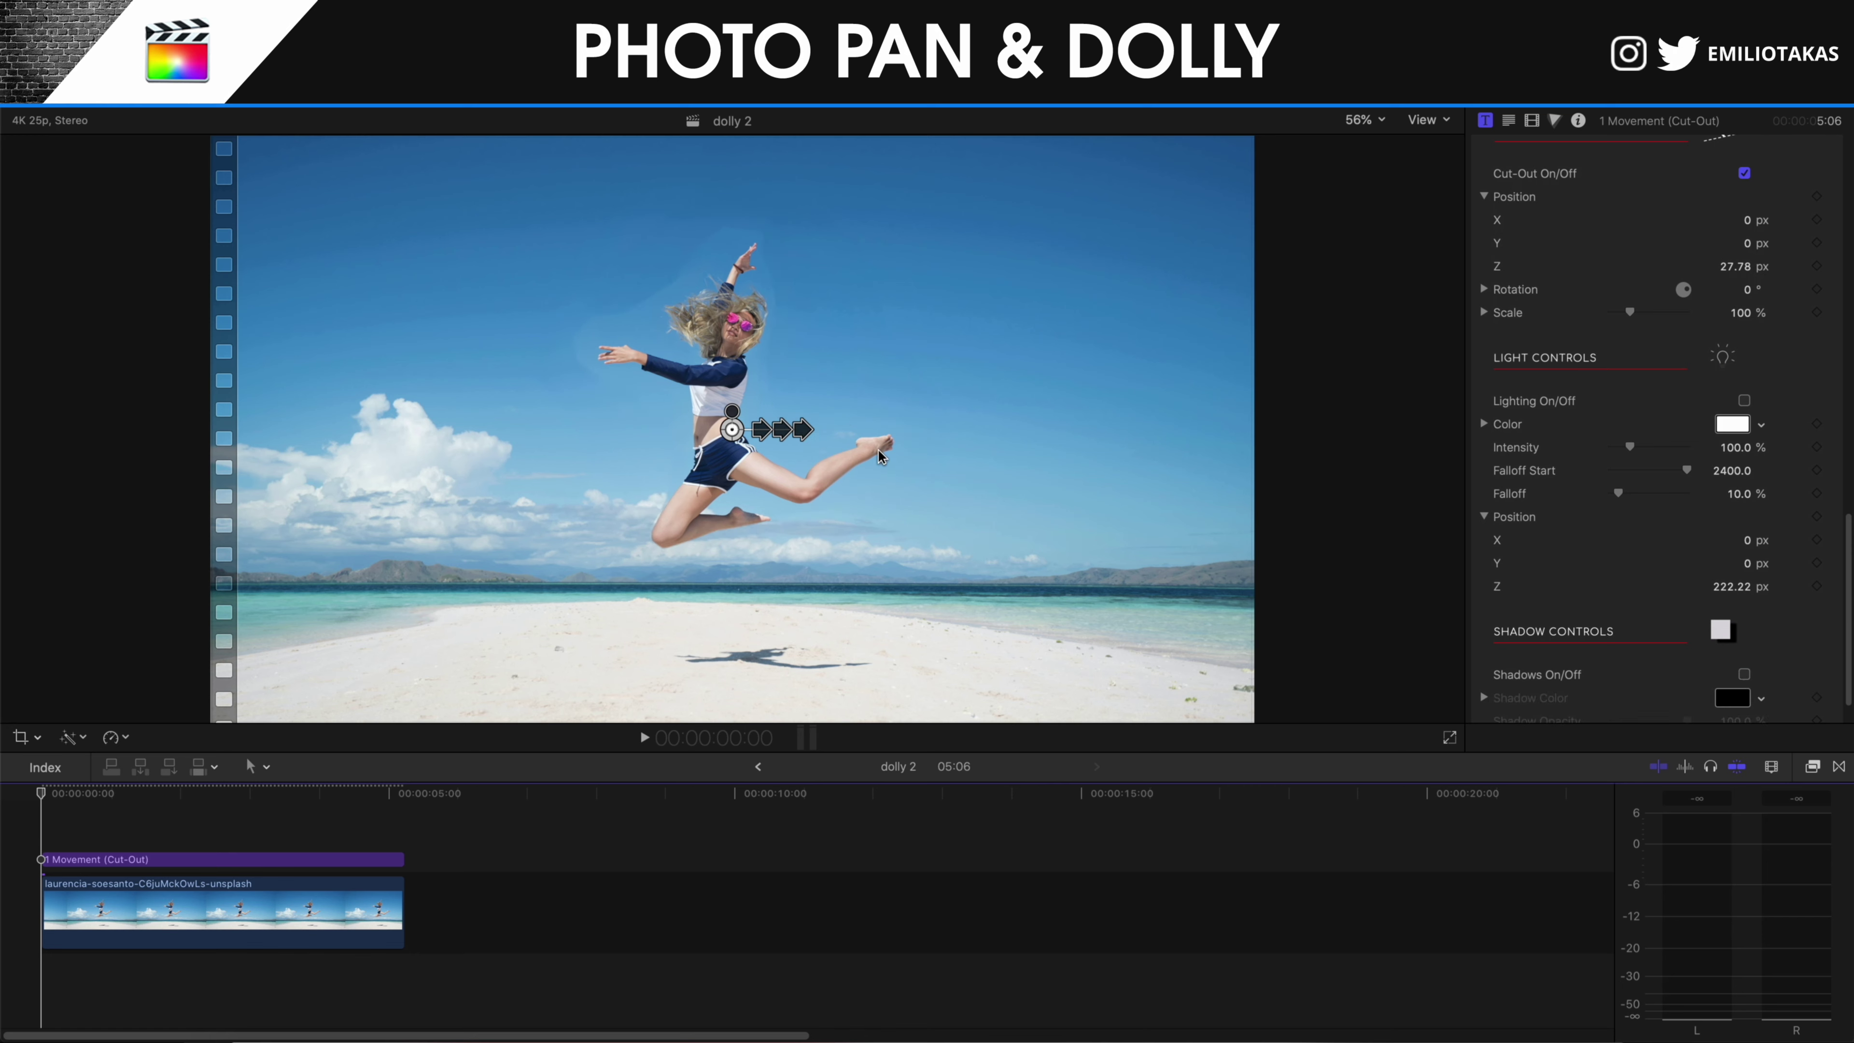
pyautogui.scroll(15, 1626, 469)
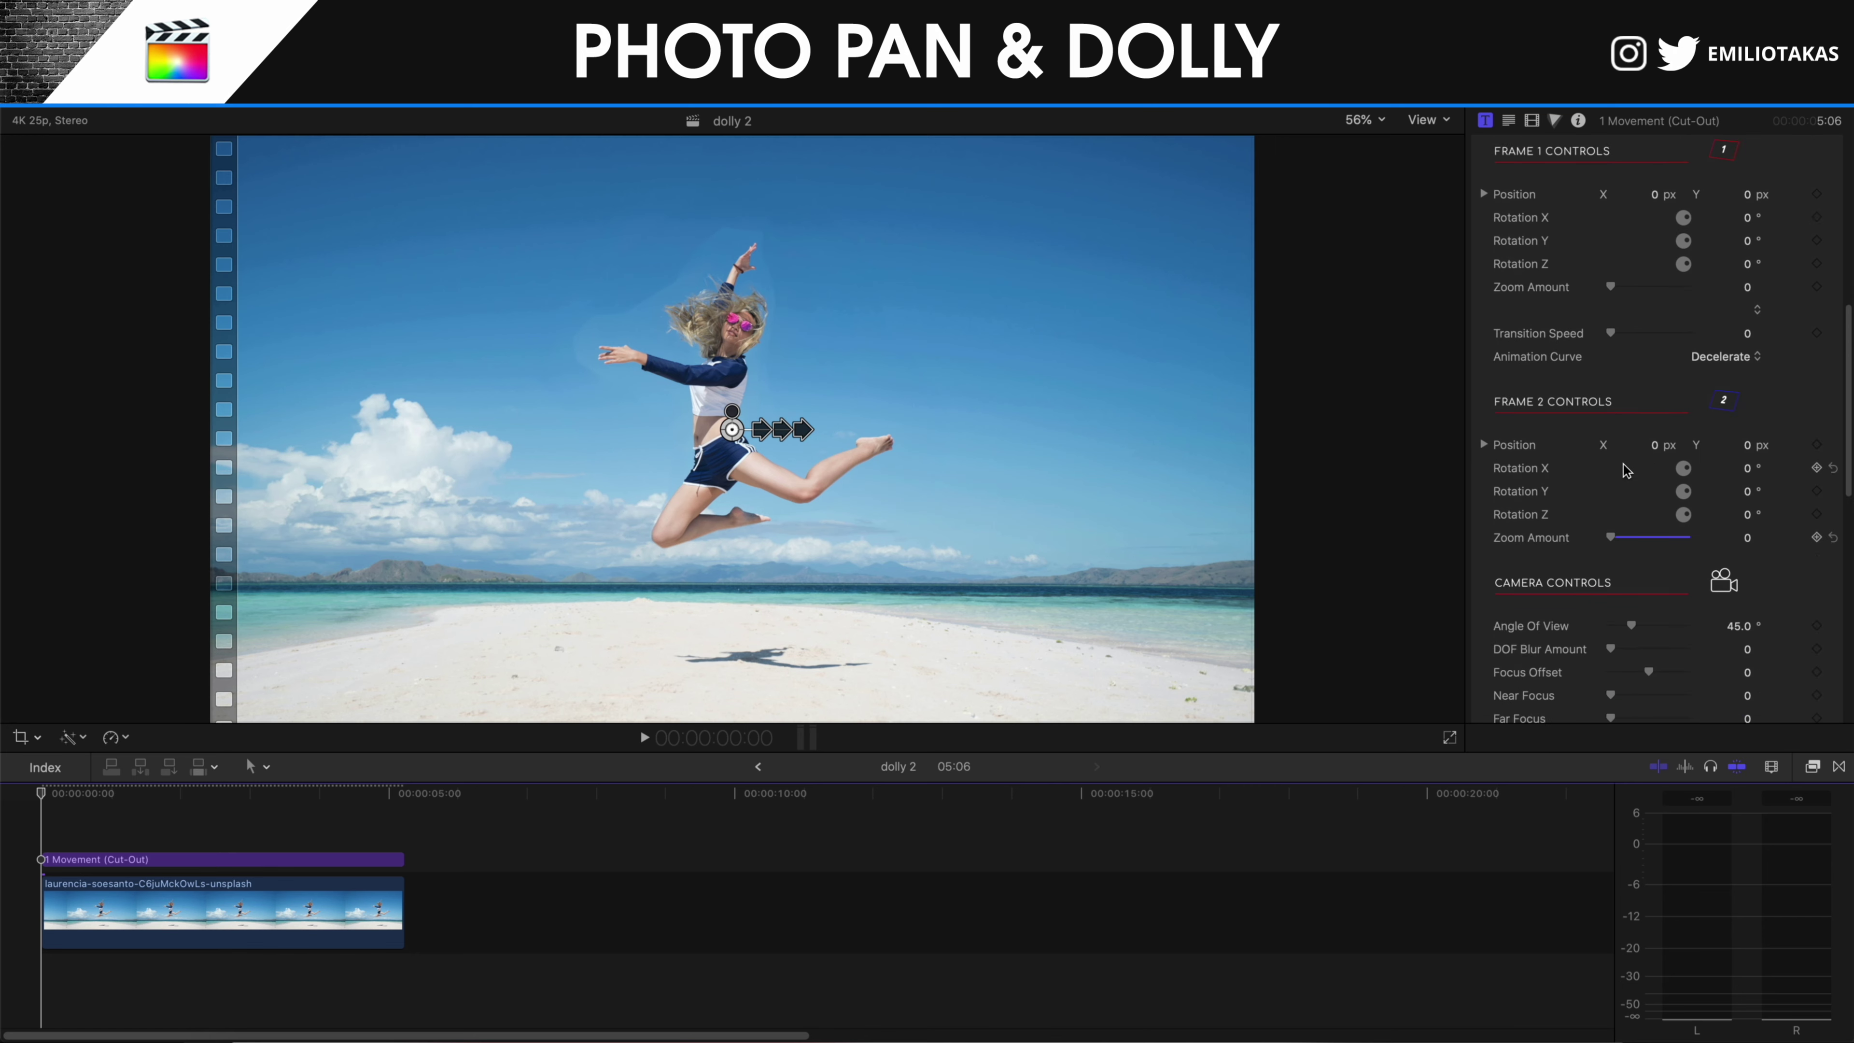
pyautogui.scroll(3, 1627, 470)
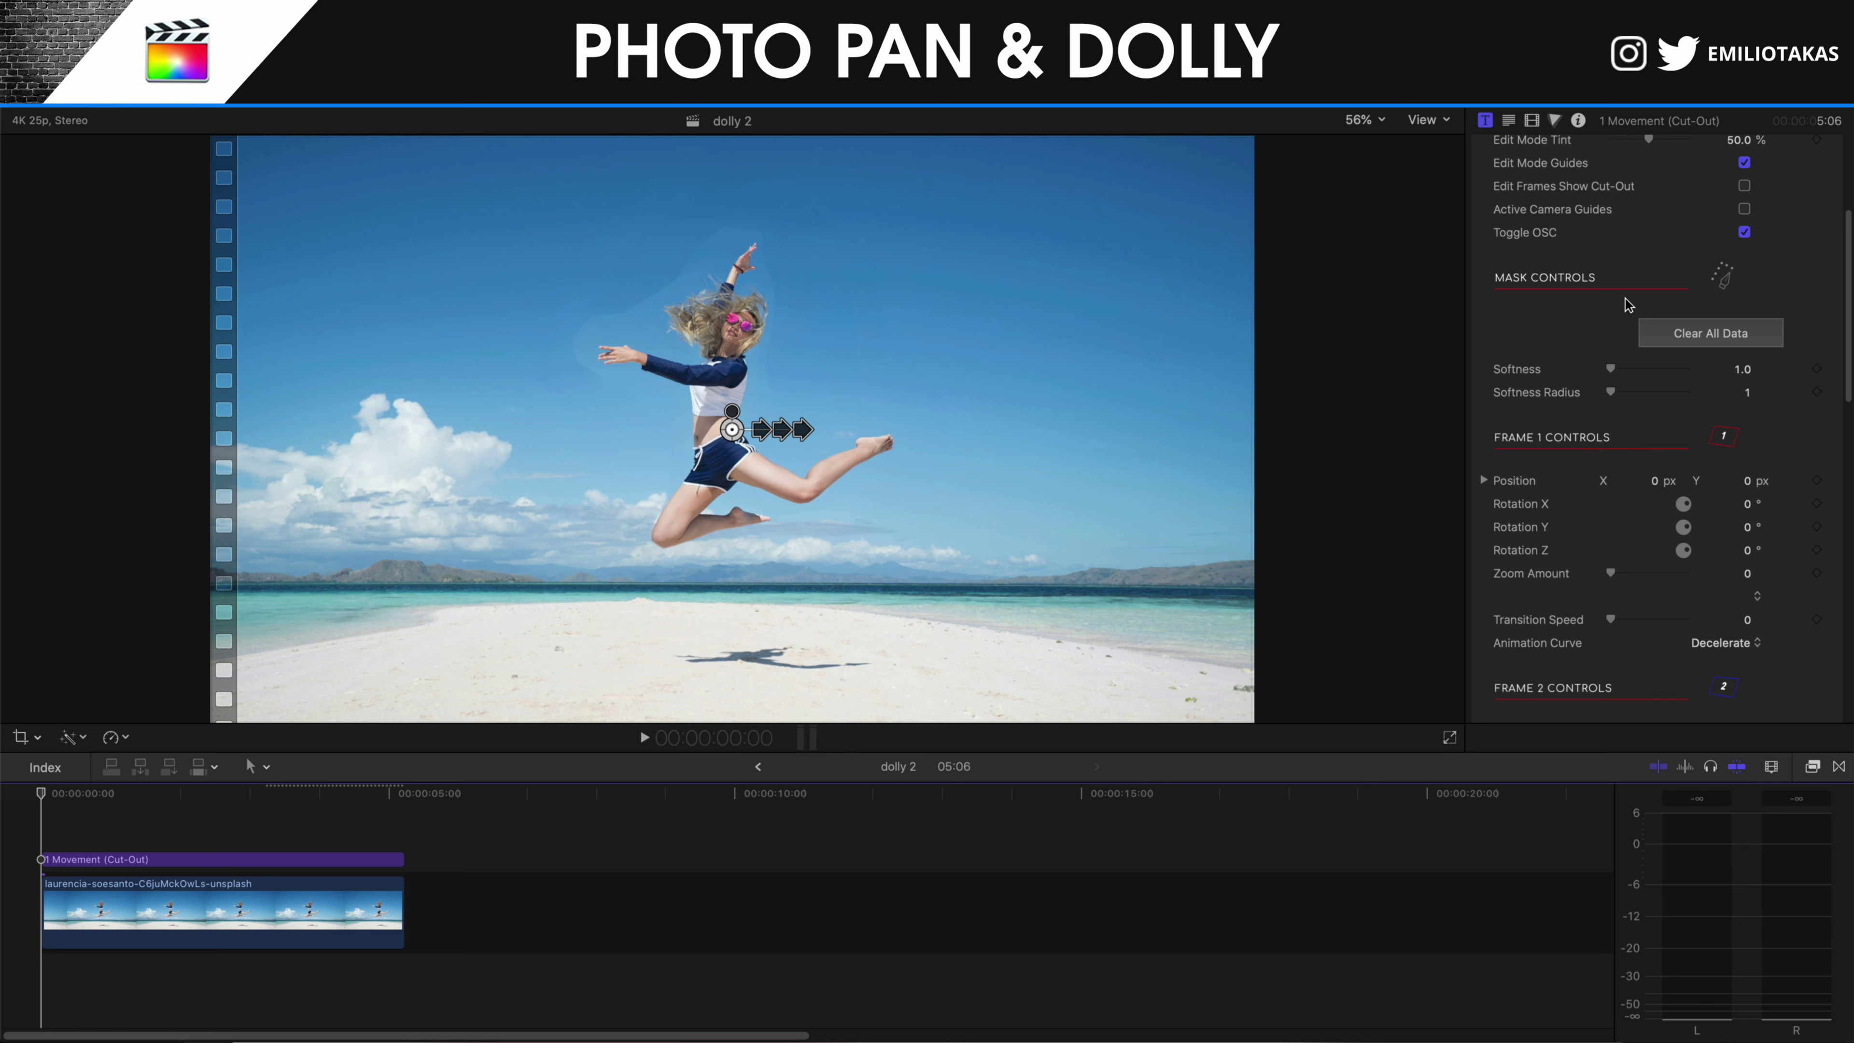
pyautogui.moveTo(1611, 370); pyautogui.dragTo(1730, 376)
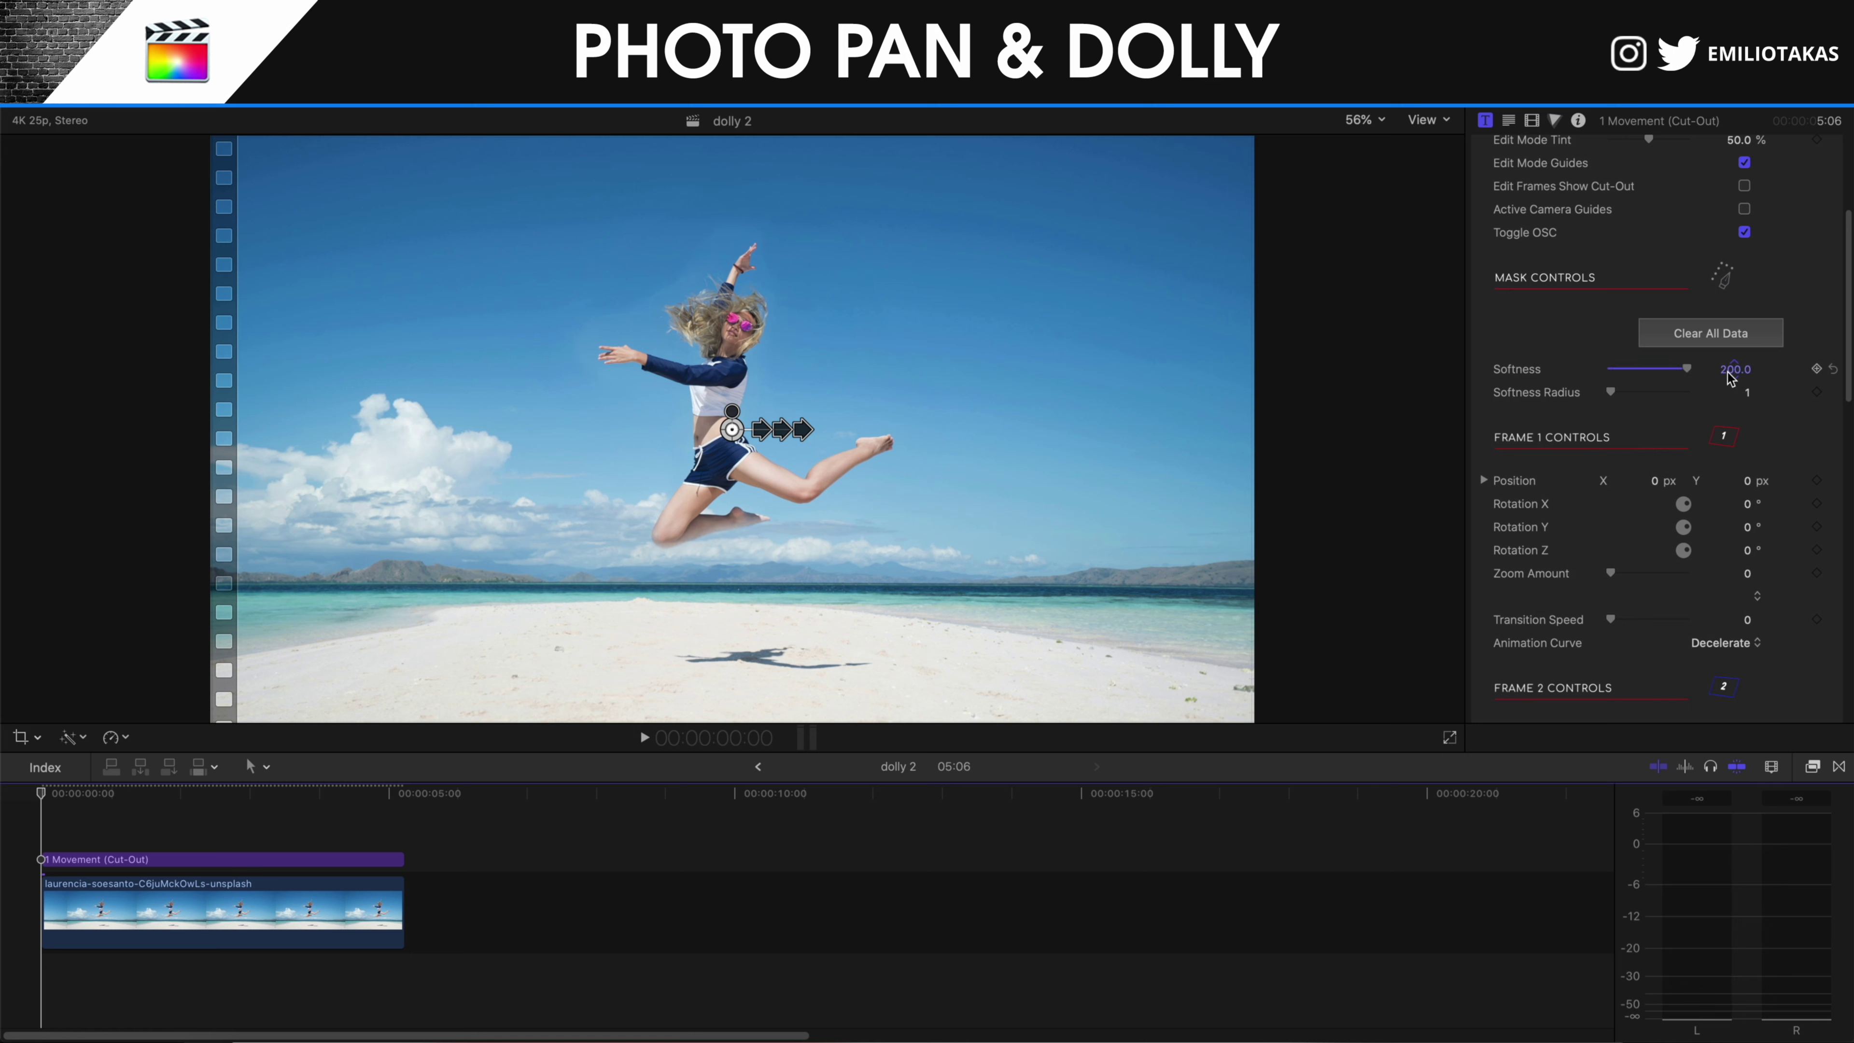
pyautogui.moveTo(1689, 368)
pyautogui.mouseDown()
pyautogui.moveTo(1648, 369)
pyautogui.moveTo(1668, 376)
pyautogui.mouseUp()
# At 4:23, give Frame 2 a Zoom Amount of 32 and Rotation X of 6°.
pyautogui.scroll(-2, 1697, 385)
pyautogui.moveTo(292, 825); pyautogui.dragTo(375, 825)
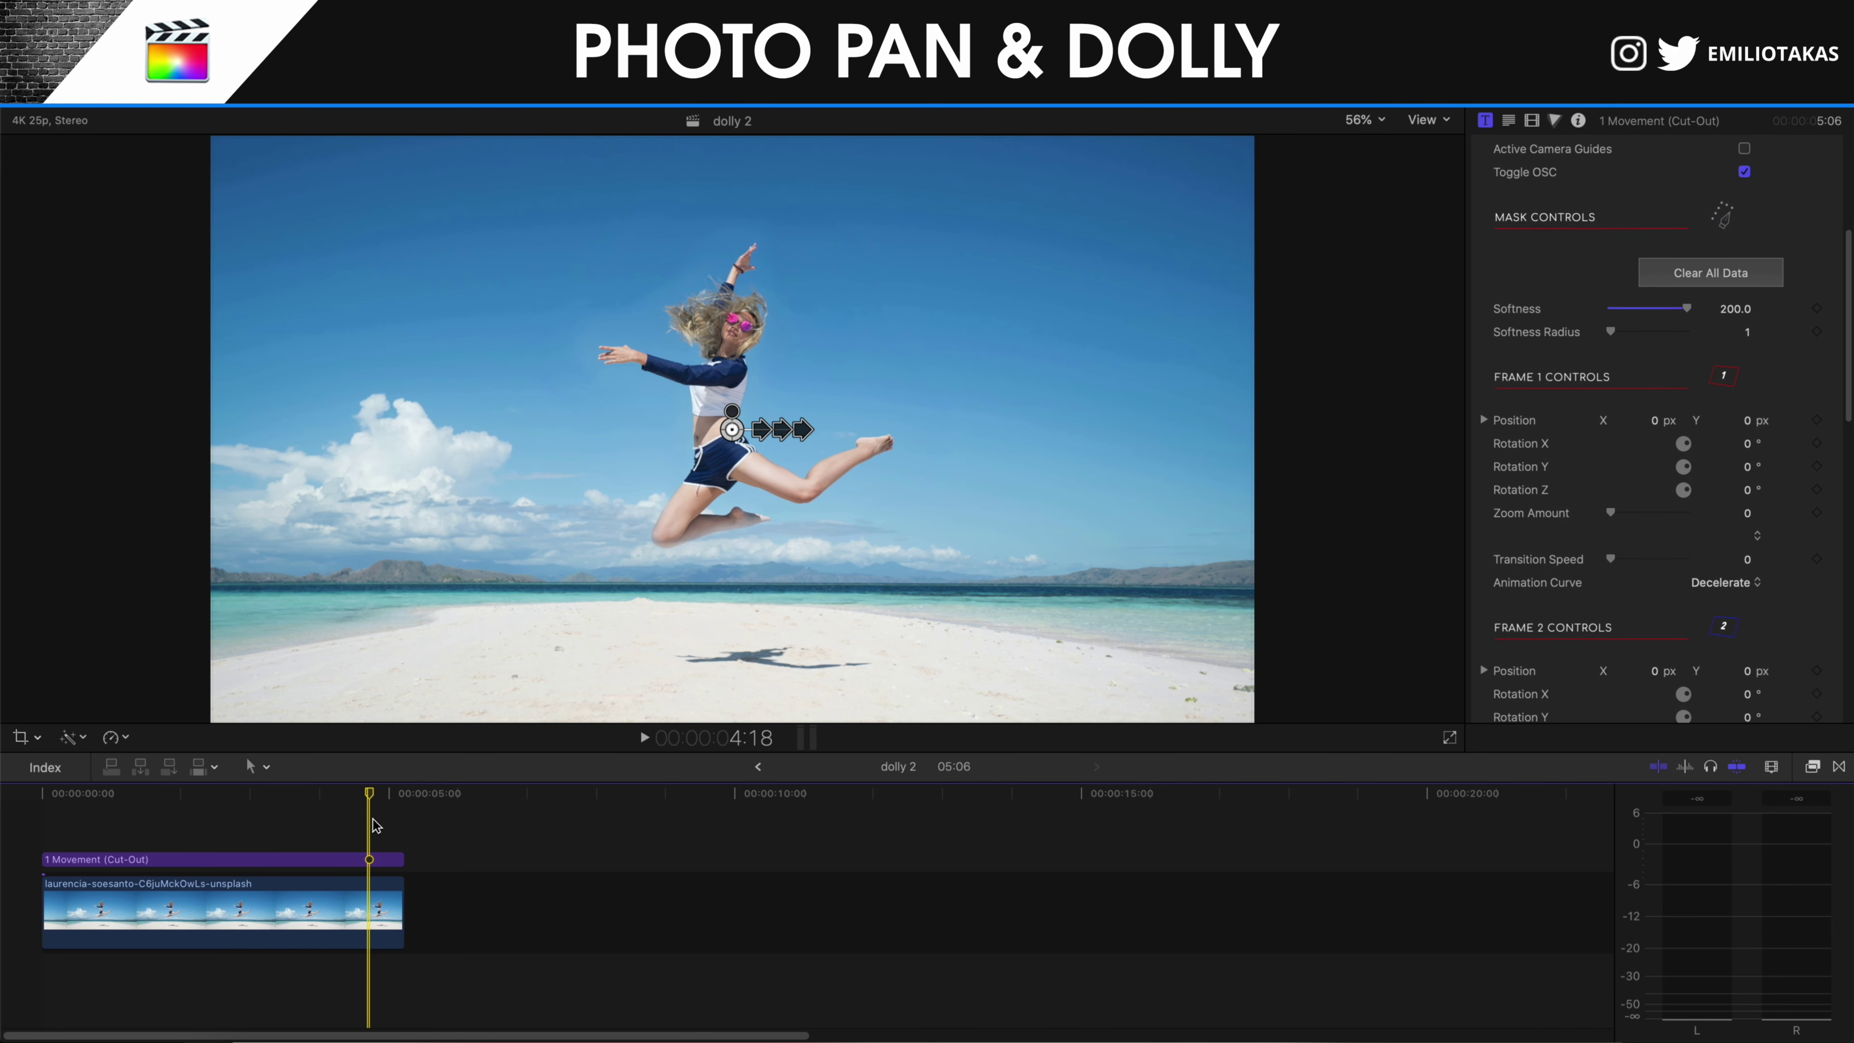
pyautogui.click(383, 796)
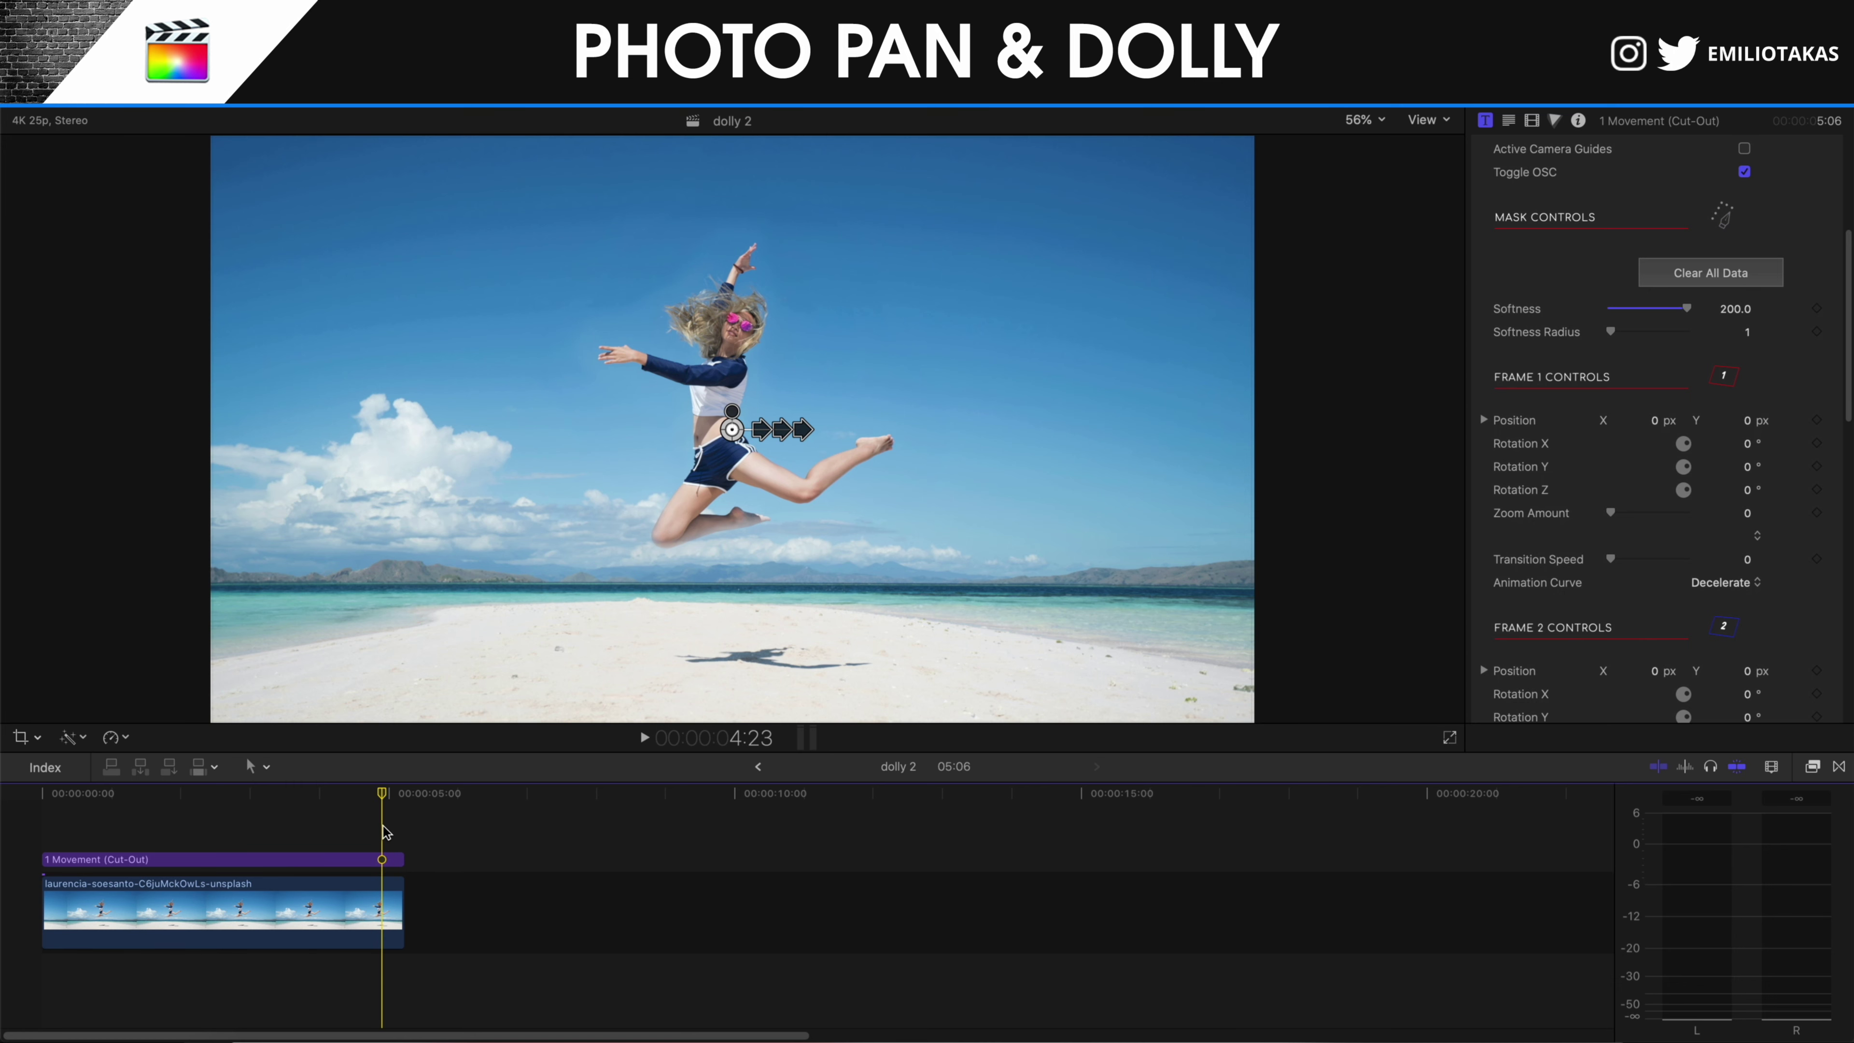
pyautogui.scroll(-4, 1583, 468)
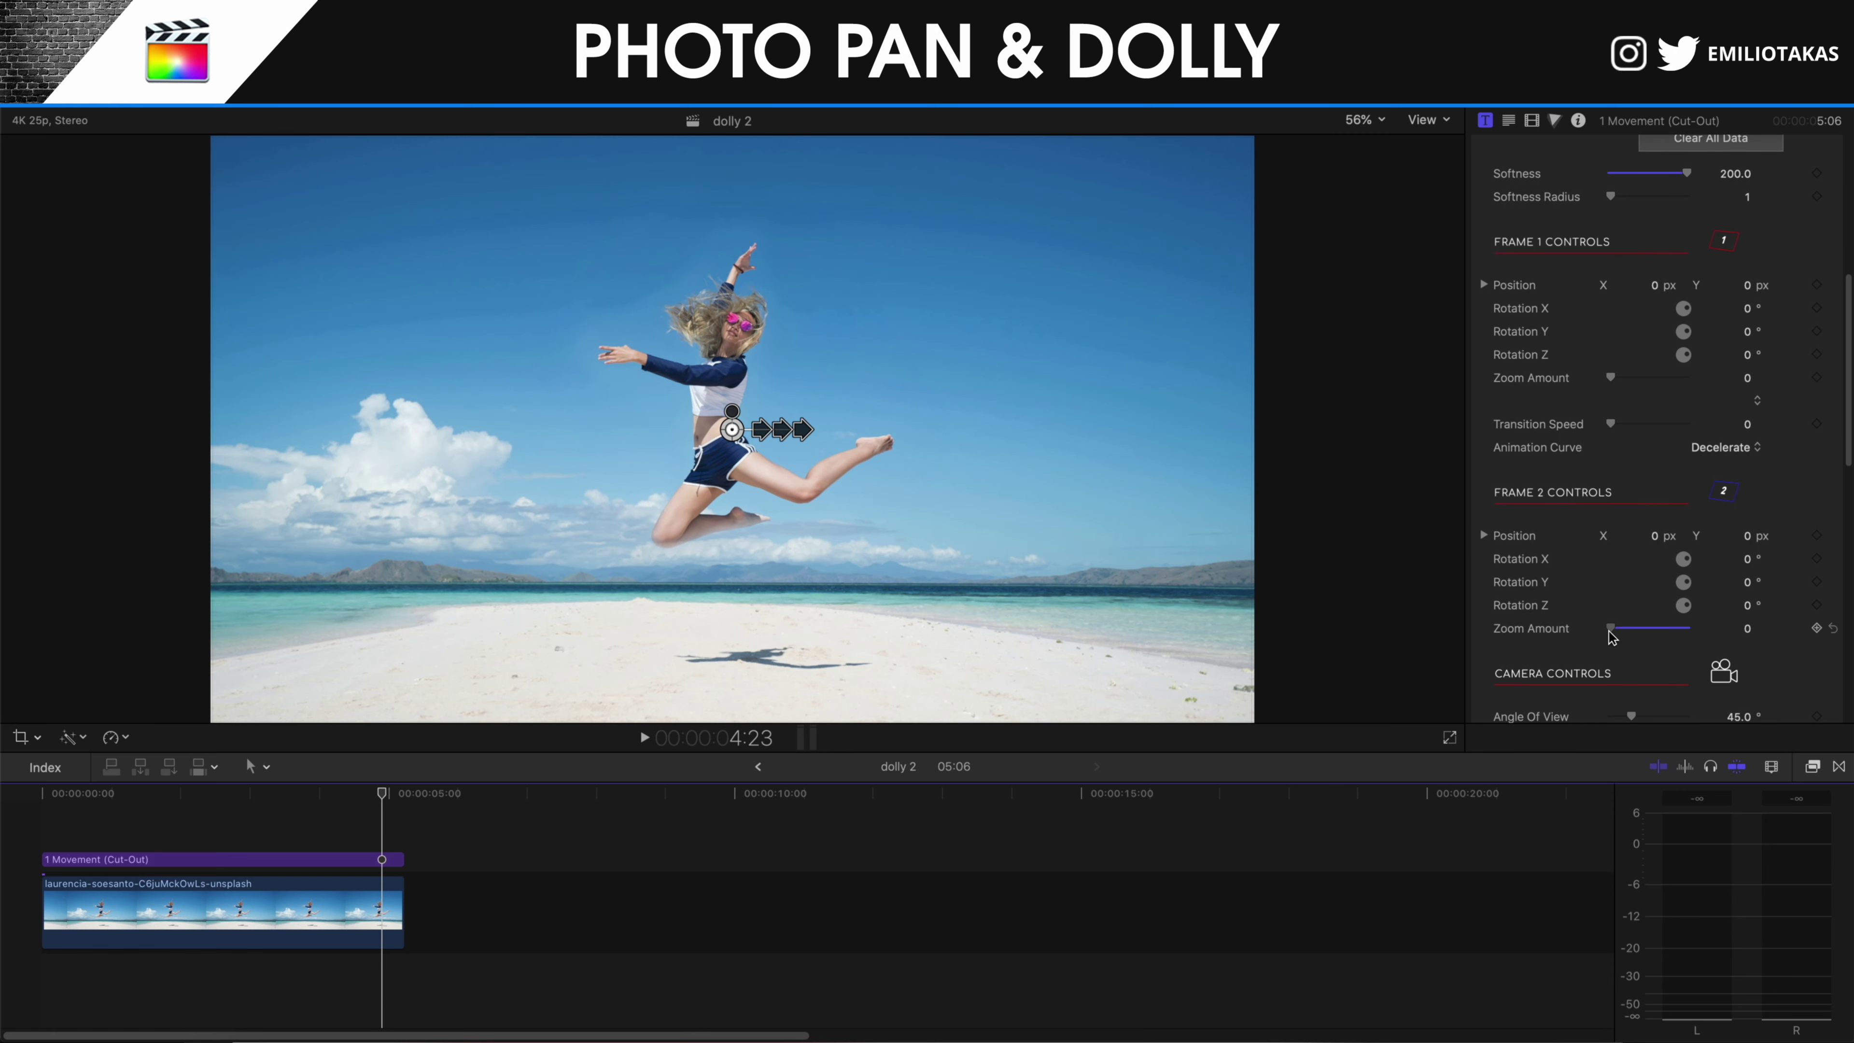
pyautogui.moveTo(1612, 637); pyautogui.dragTo(1695, 641)
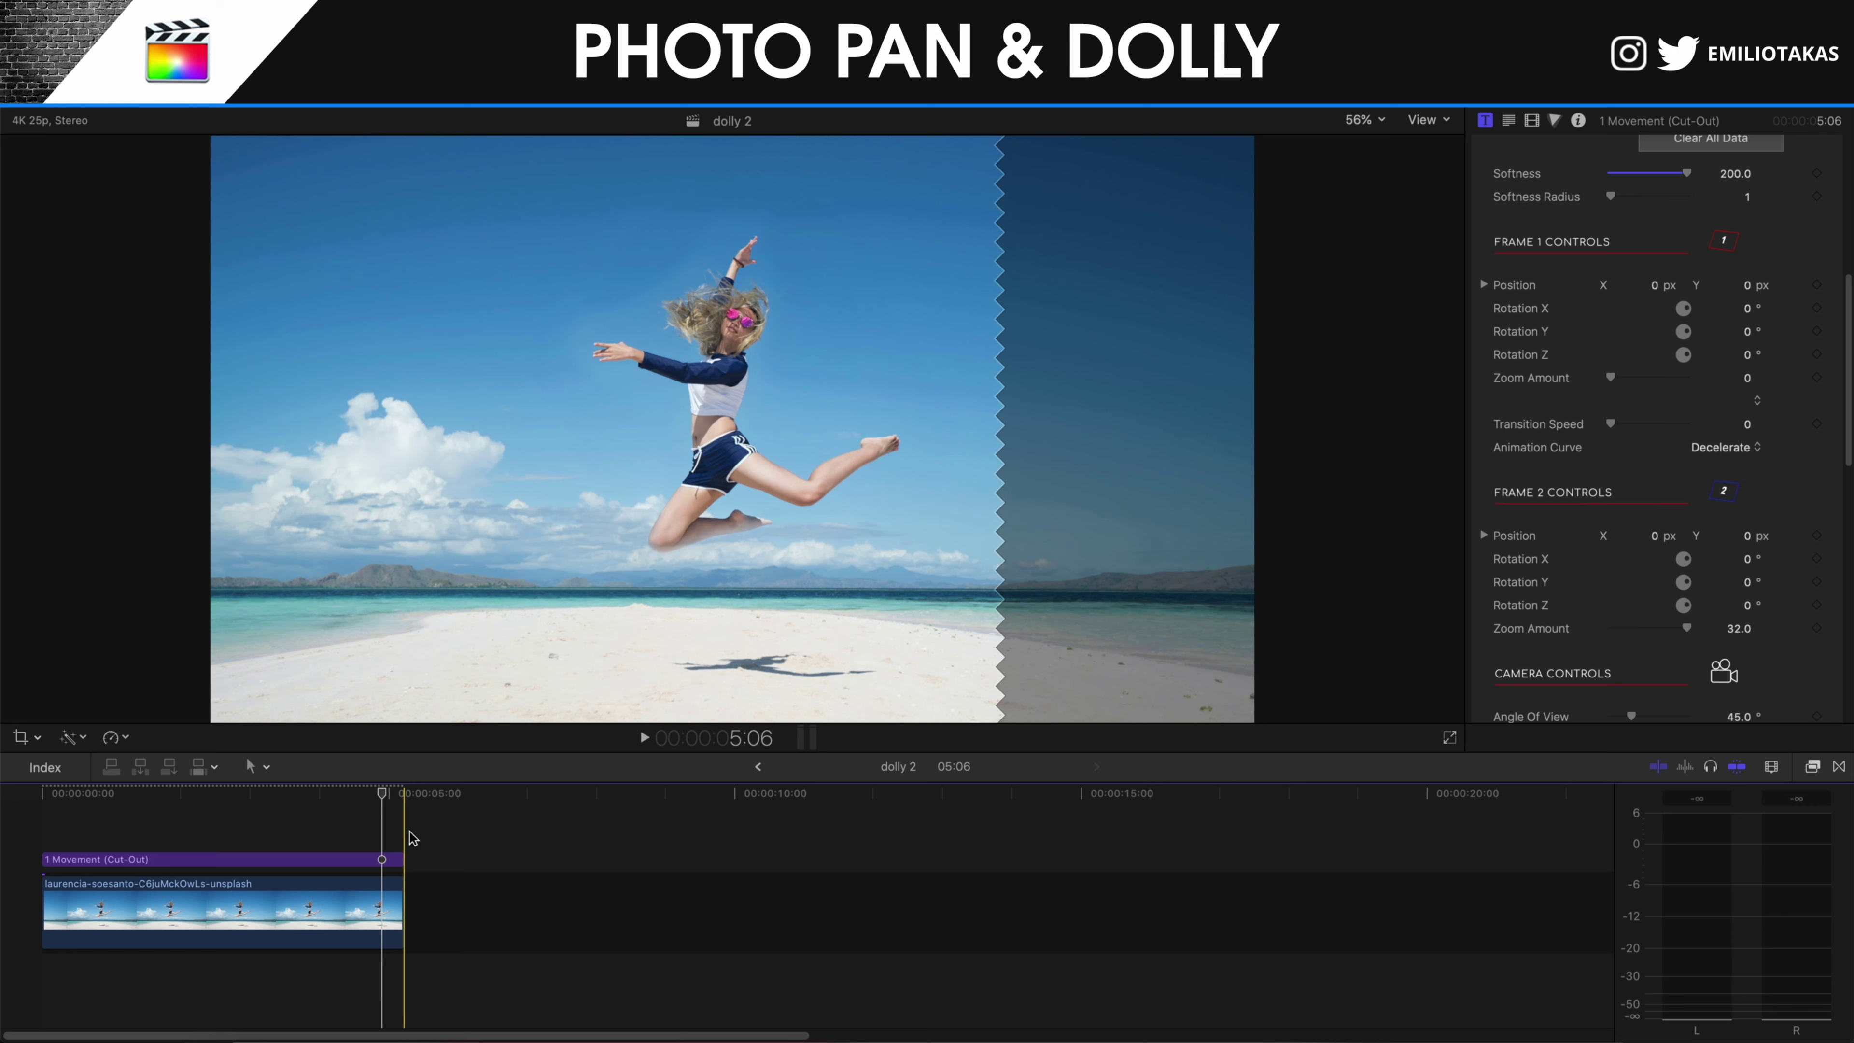
pyautogui.scroll(-2, 1634, 506)
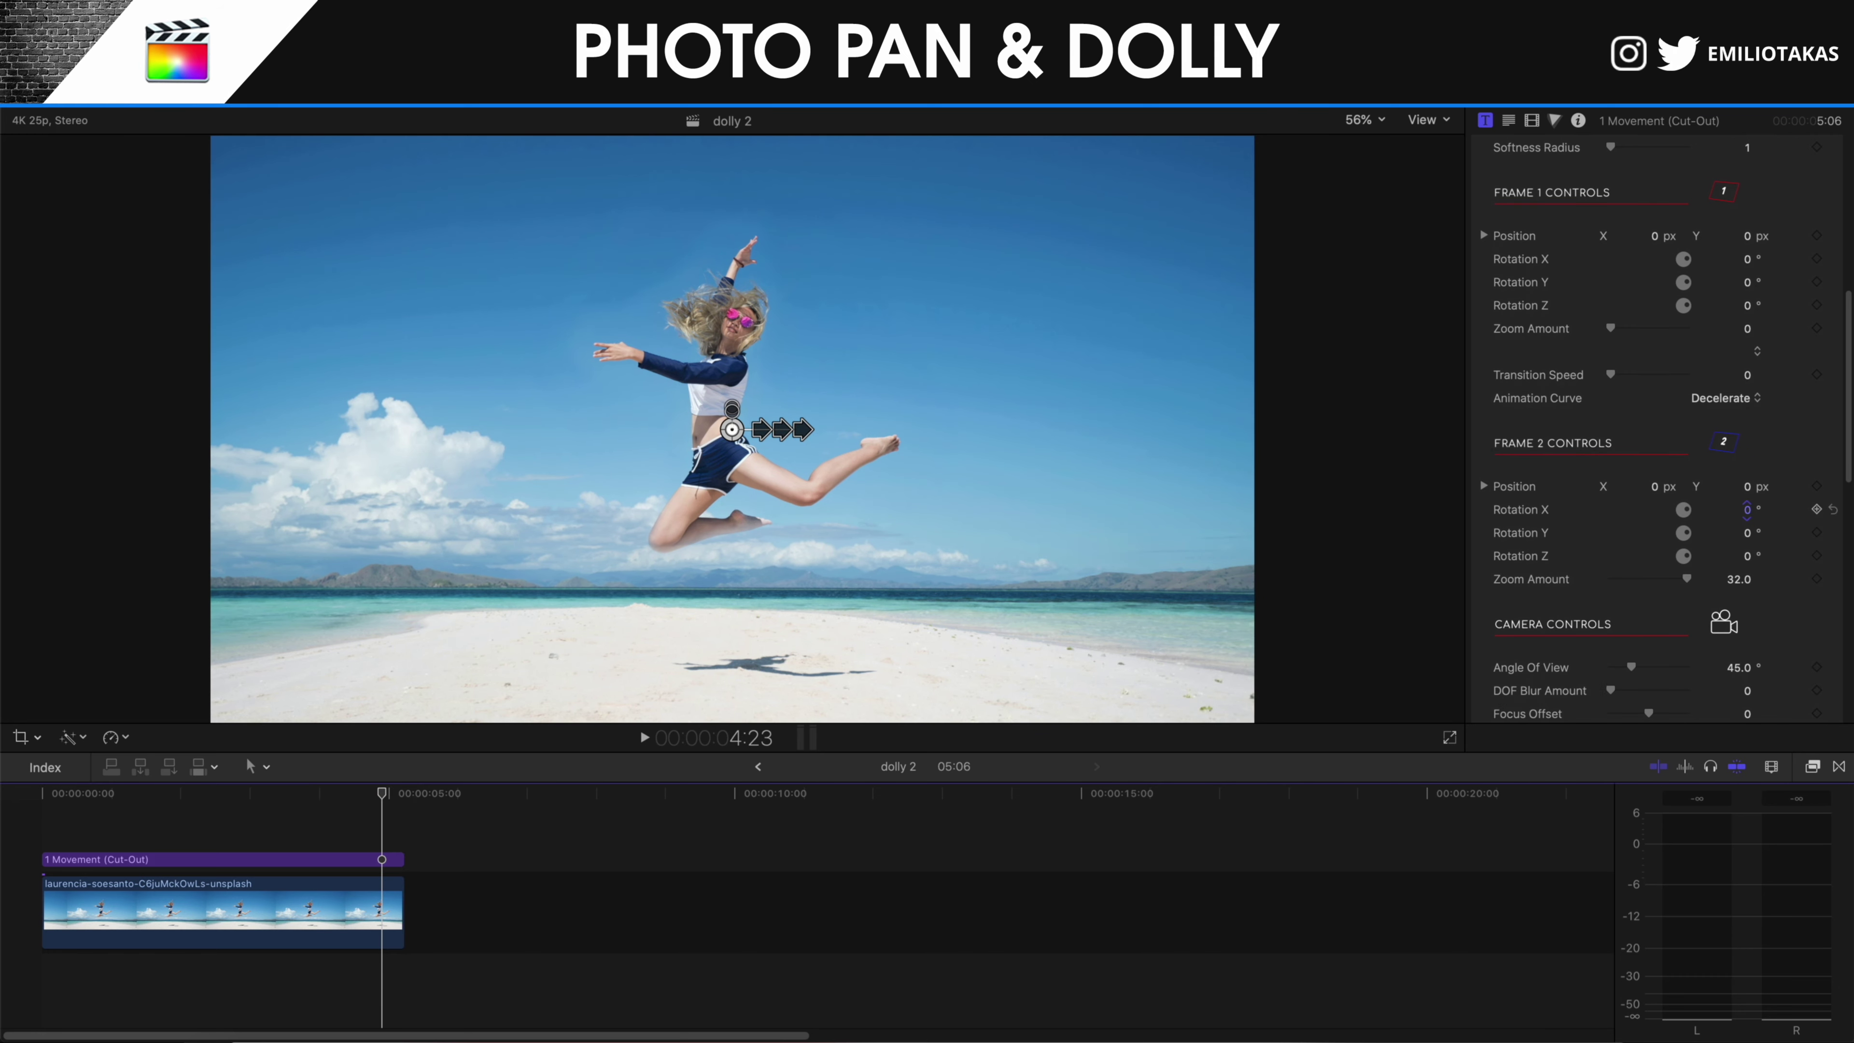
pyautogui.moveTo(1747, 509); pyautogui.dragTo(1744, 509)
pyautogui.scroll(-7, 1741, 541)
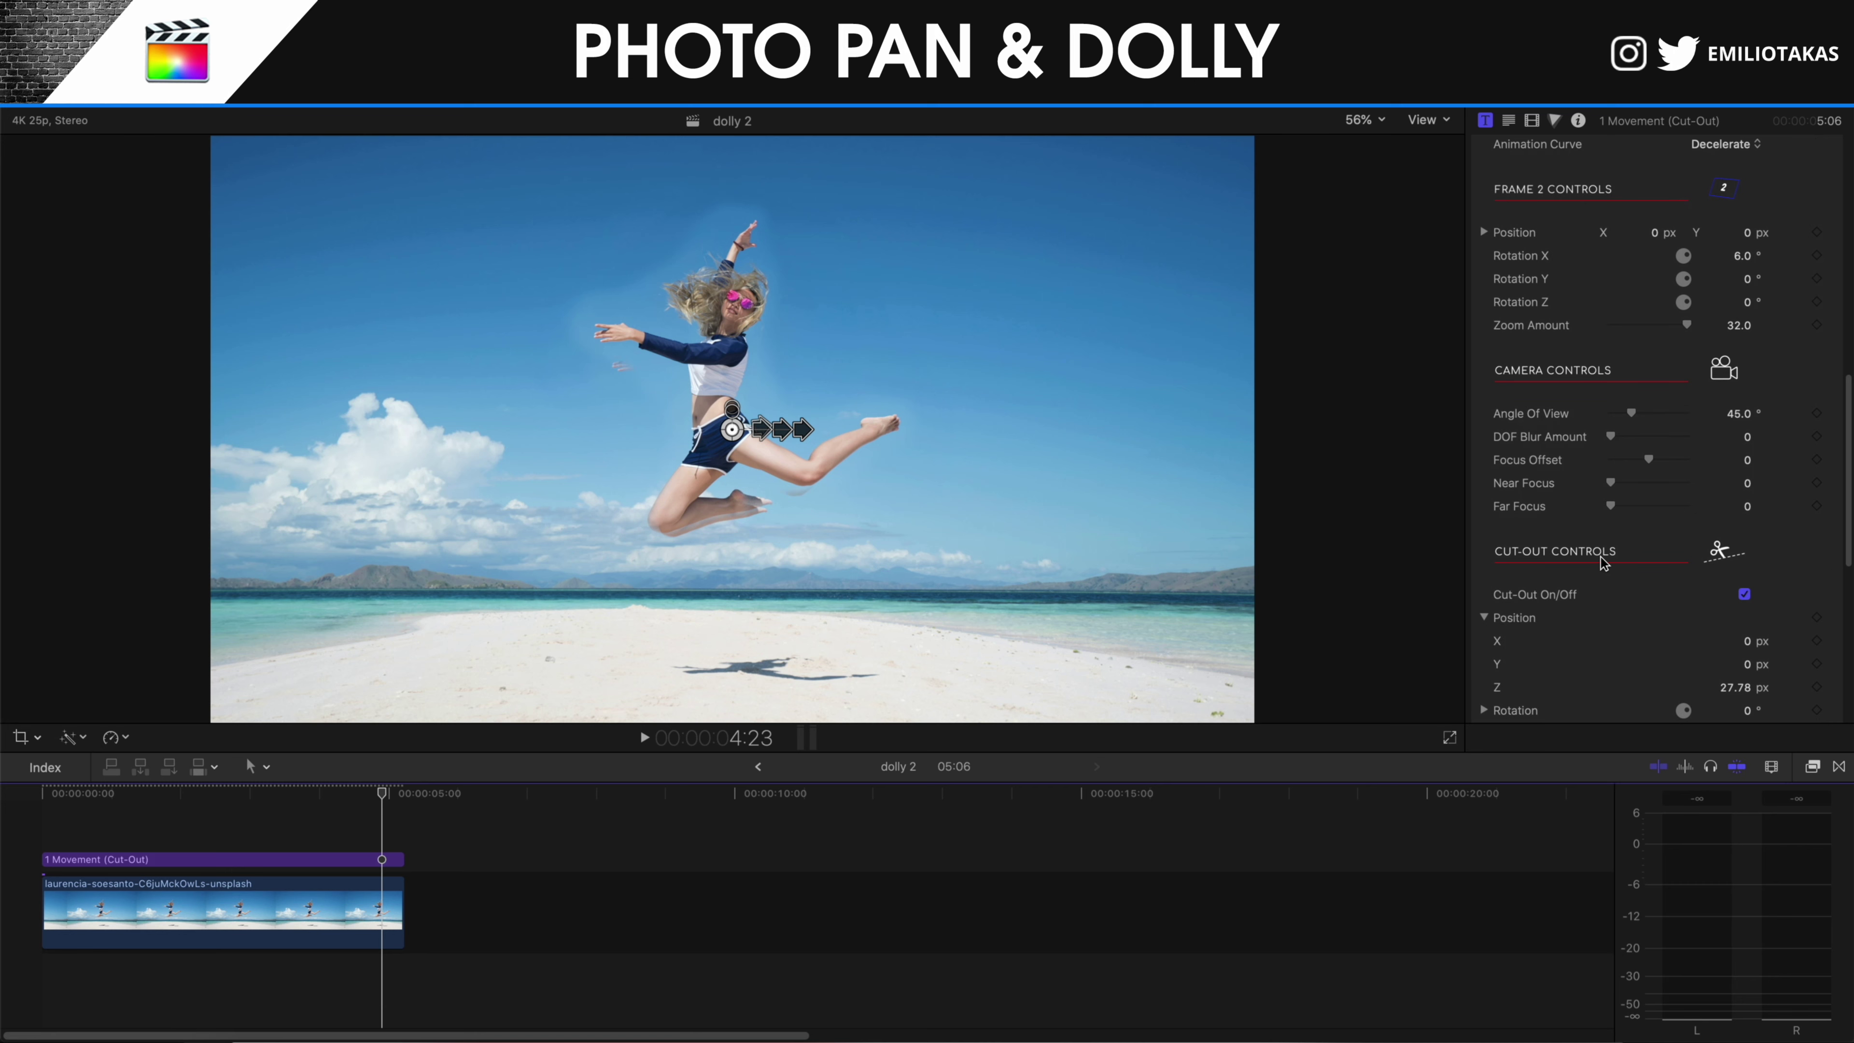
# Lower the cut-out's Position Y to -3.16 px.
pyautogui.scroll(-1, 1601, 563)
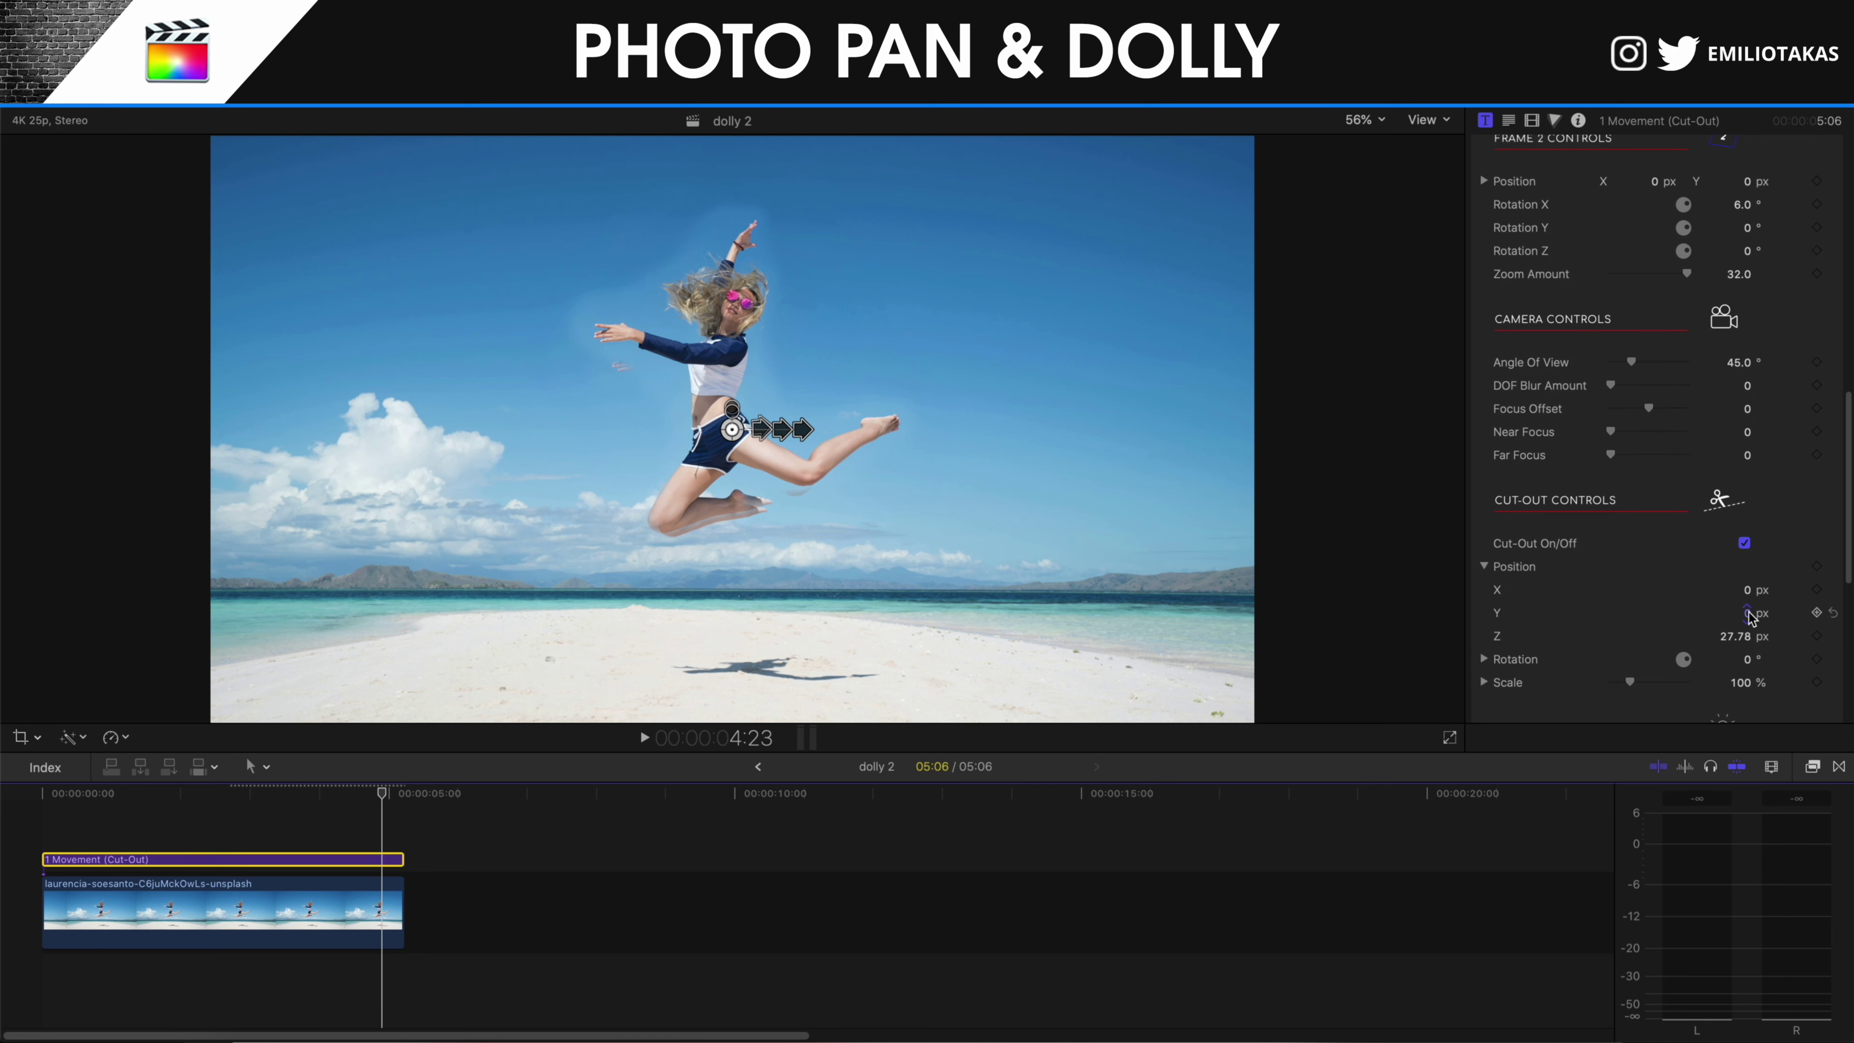
pyautogui.moveTo(1750, 616); pyautogui.dragTo(1750, 617)
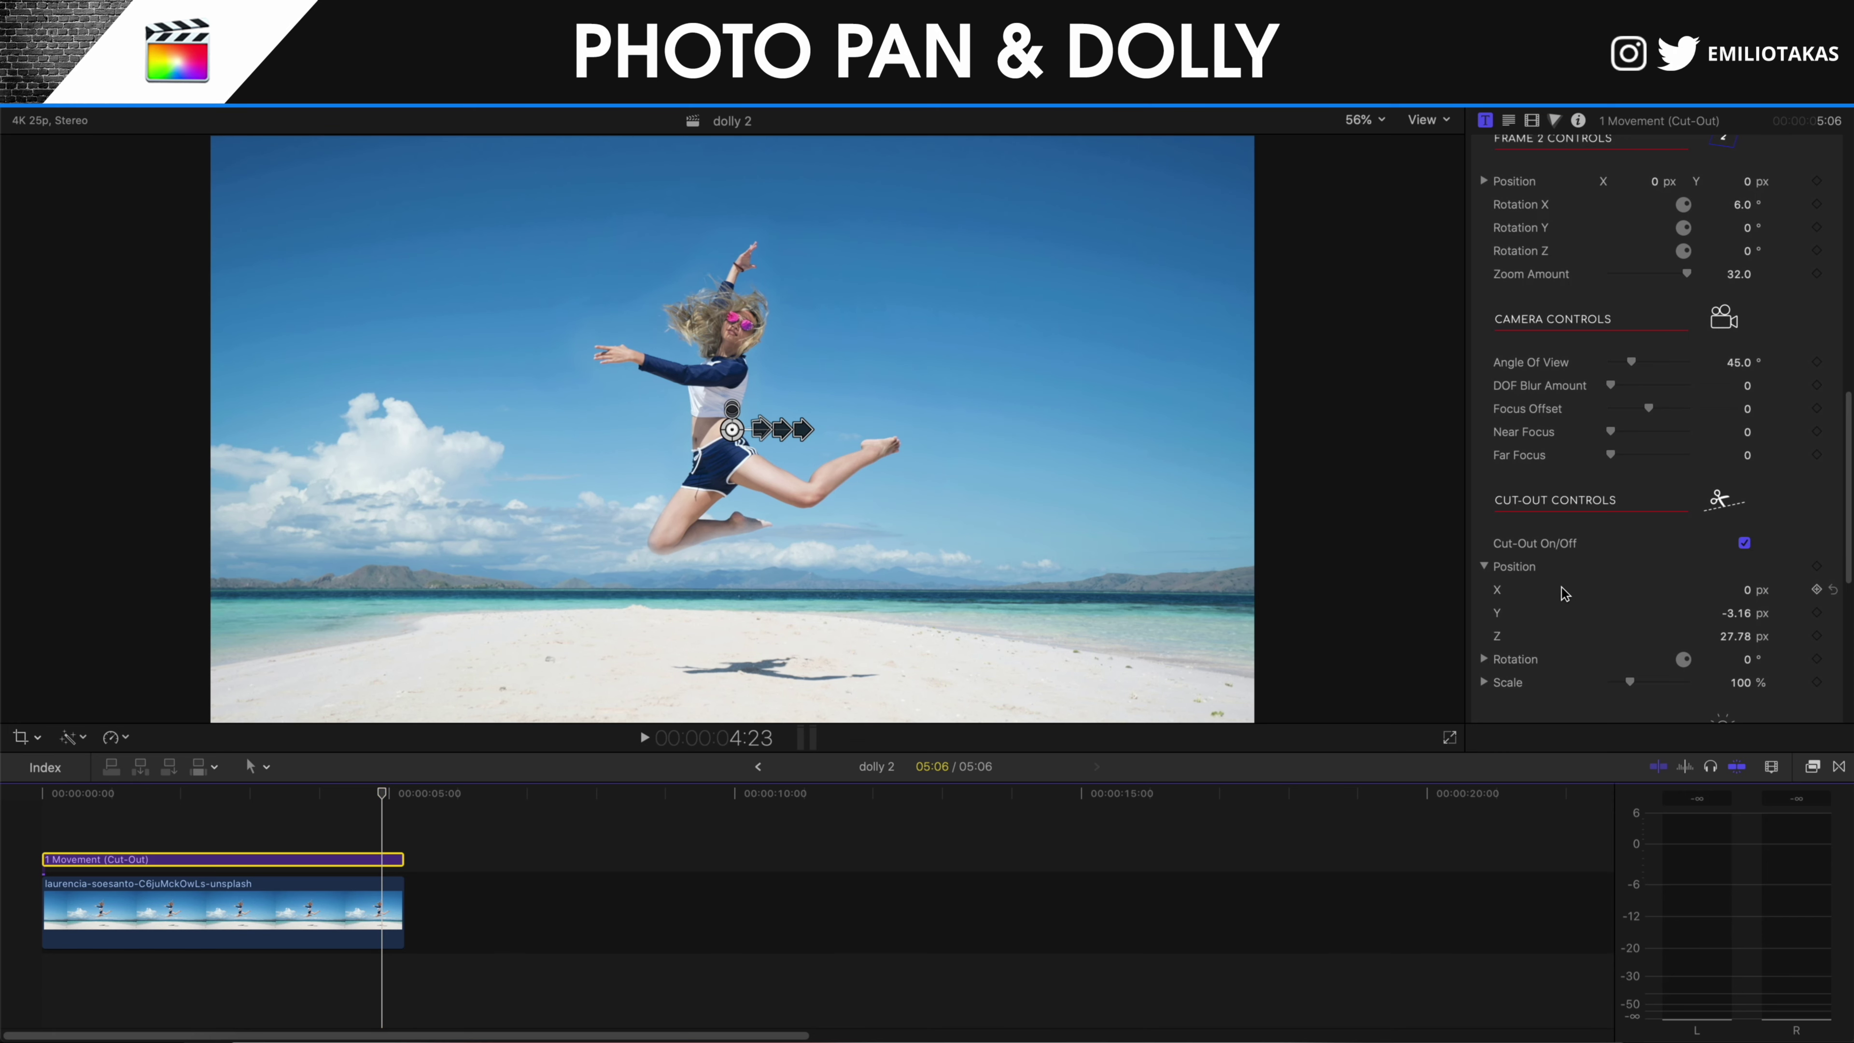
pyautogui.scroll(-1, 1562, 597)
# Try several Rotation Y values for the cut-out, settling at 6°, and reset its X position toward zero.
pyautogui.click(1485, 642)
pyautogui.scroll(-2, 1679, 657)
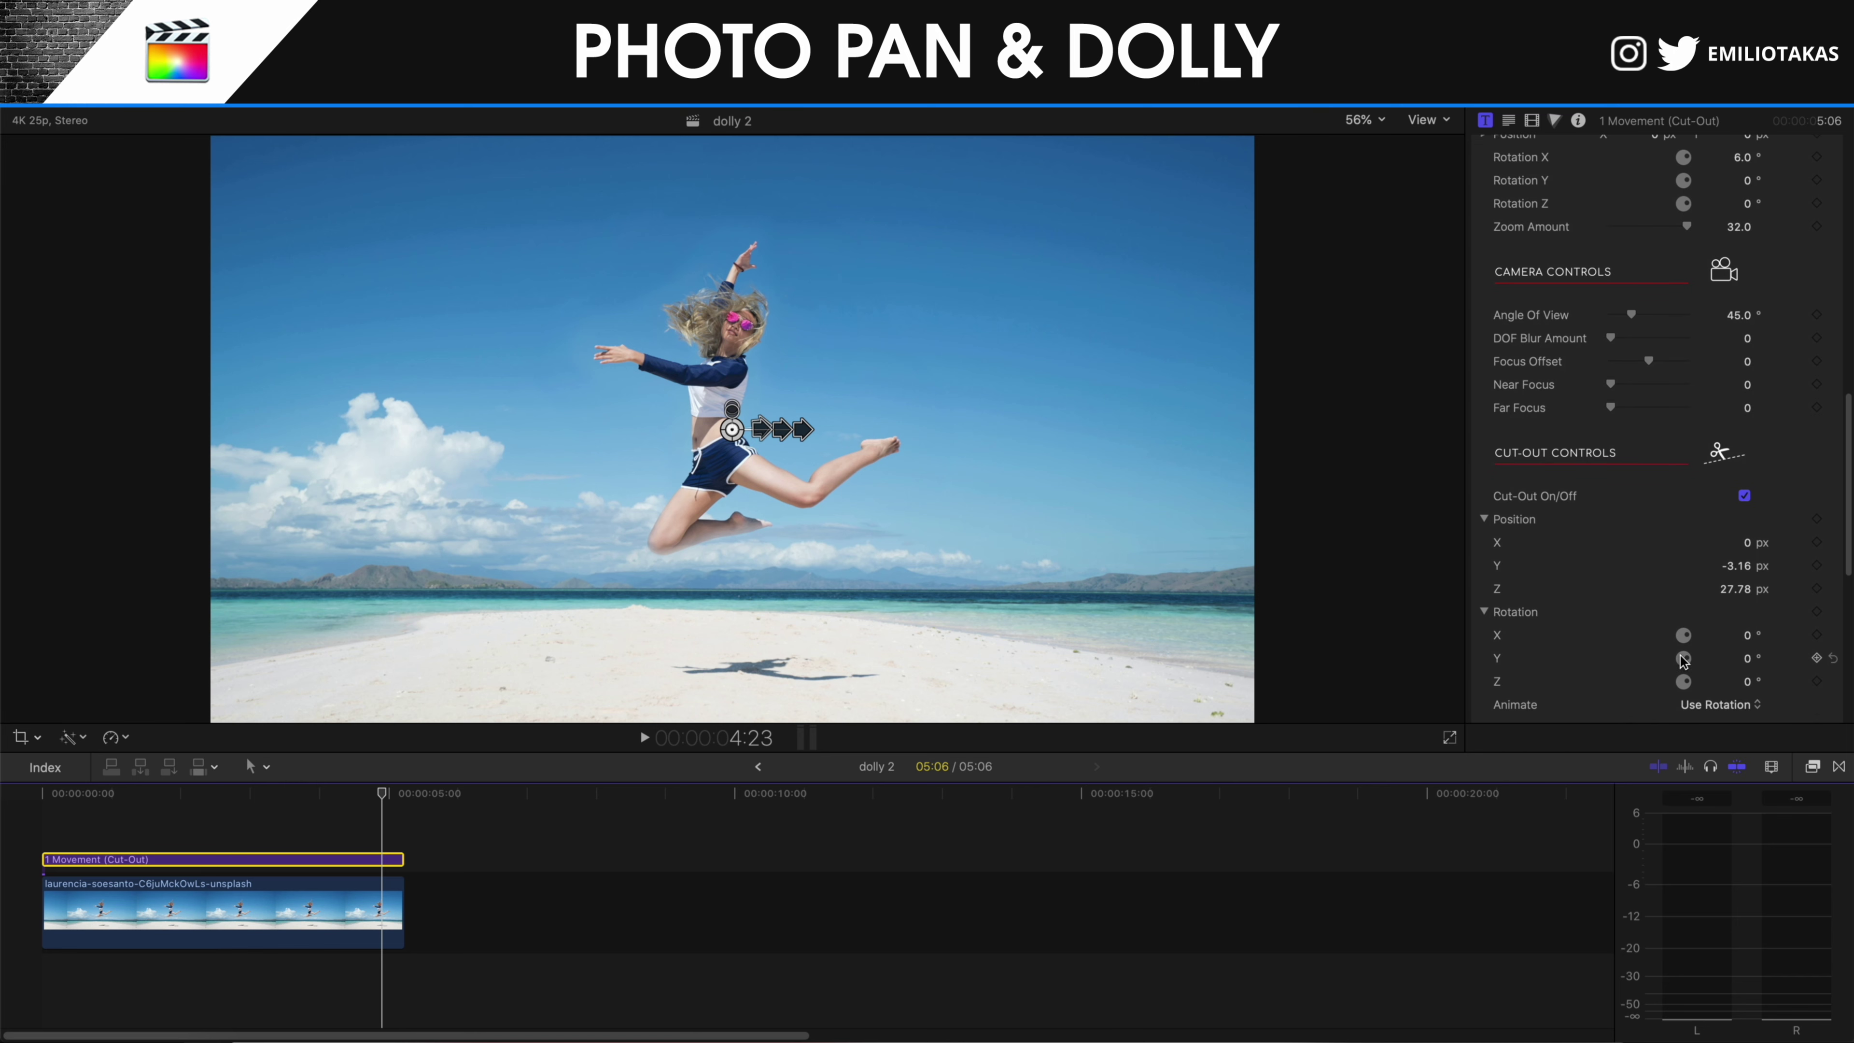
pyautogui.click(1752, 661)
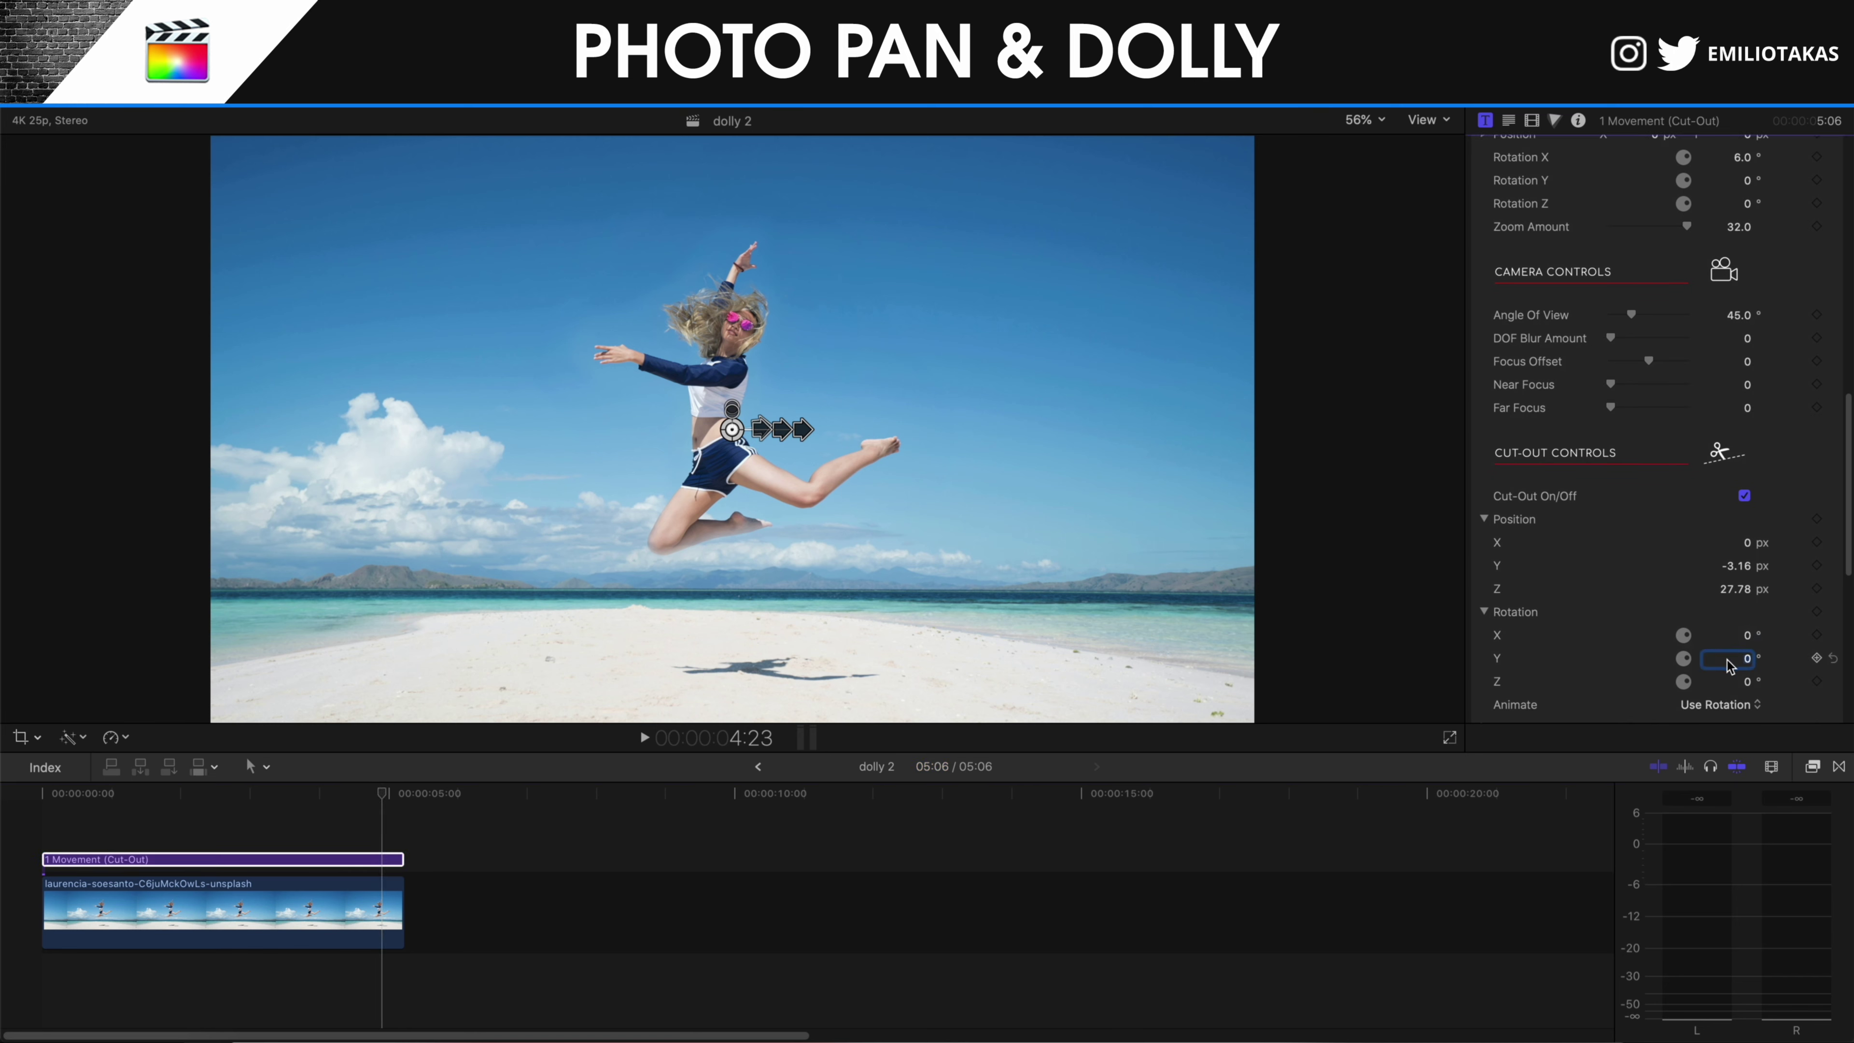
pyautogui.write('-5')
pyautogui.press('Return')
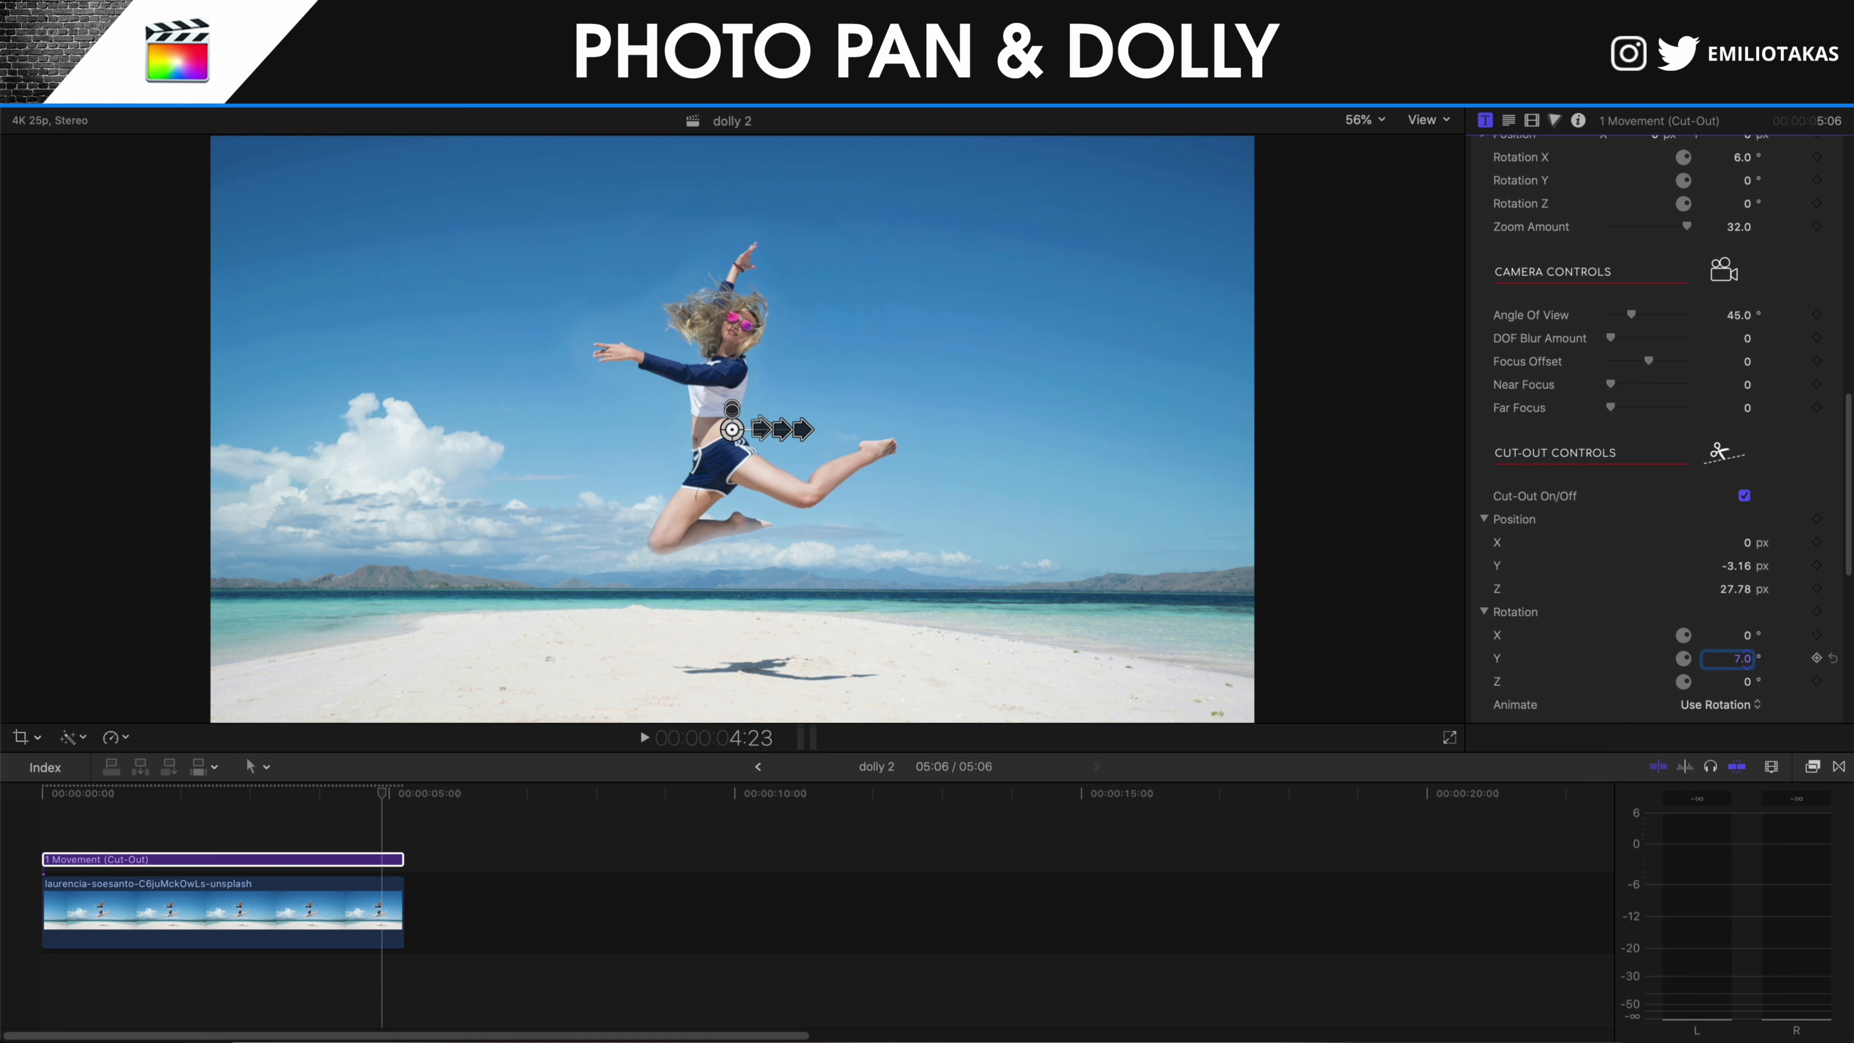
pyautogui.press('Up')
pyautogui.press('Up')
pyautogui.press('Up')
pyautogui.press('Up')
pyautogui.press('Up')
pyautogui.press('Up')
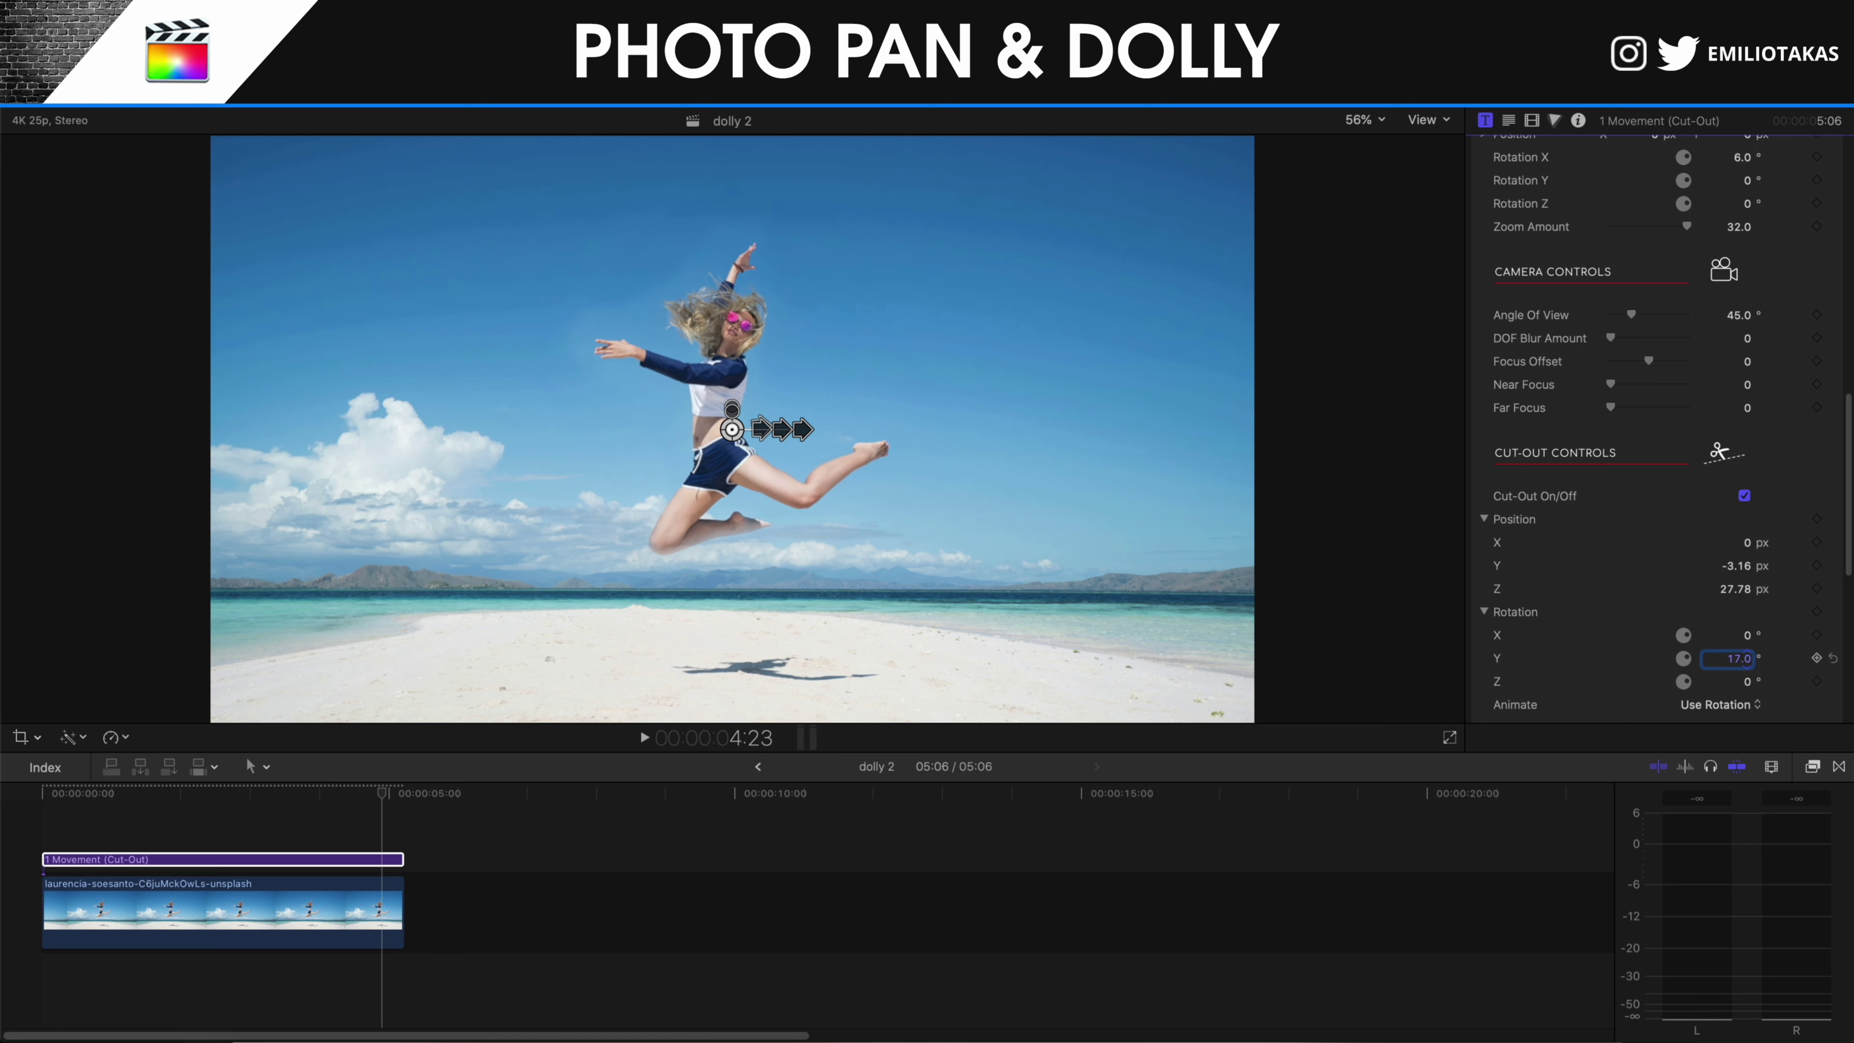
pyautogui.press('Up')
pyautogui.press('Up')
pyautogui.press('Up')
pyautogui.press('Up')
pyautogui.press('Up')
pyautogui.press('Up')
pyautogui.press('Up')
pyautogui.press('Up')
pyautogui.press('Up')
pyautogui.press('Down')
pyautogui.press('Down')
pyautogui.press('Down')
pyautogui.press('Down')
pyautogui.press('Down')
pyautogui.press('Down')
pyautogui.press('Down')
pyautogui.press('Down')
pyautogui.press('Down')
pyautogui.press('Down')
pyautogui.press('Down')
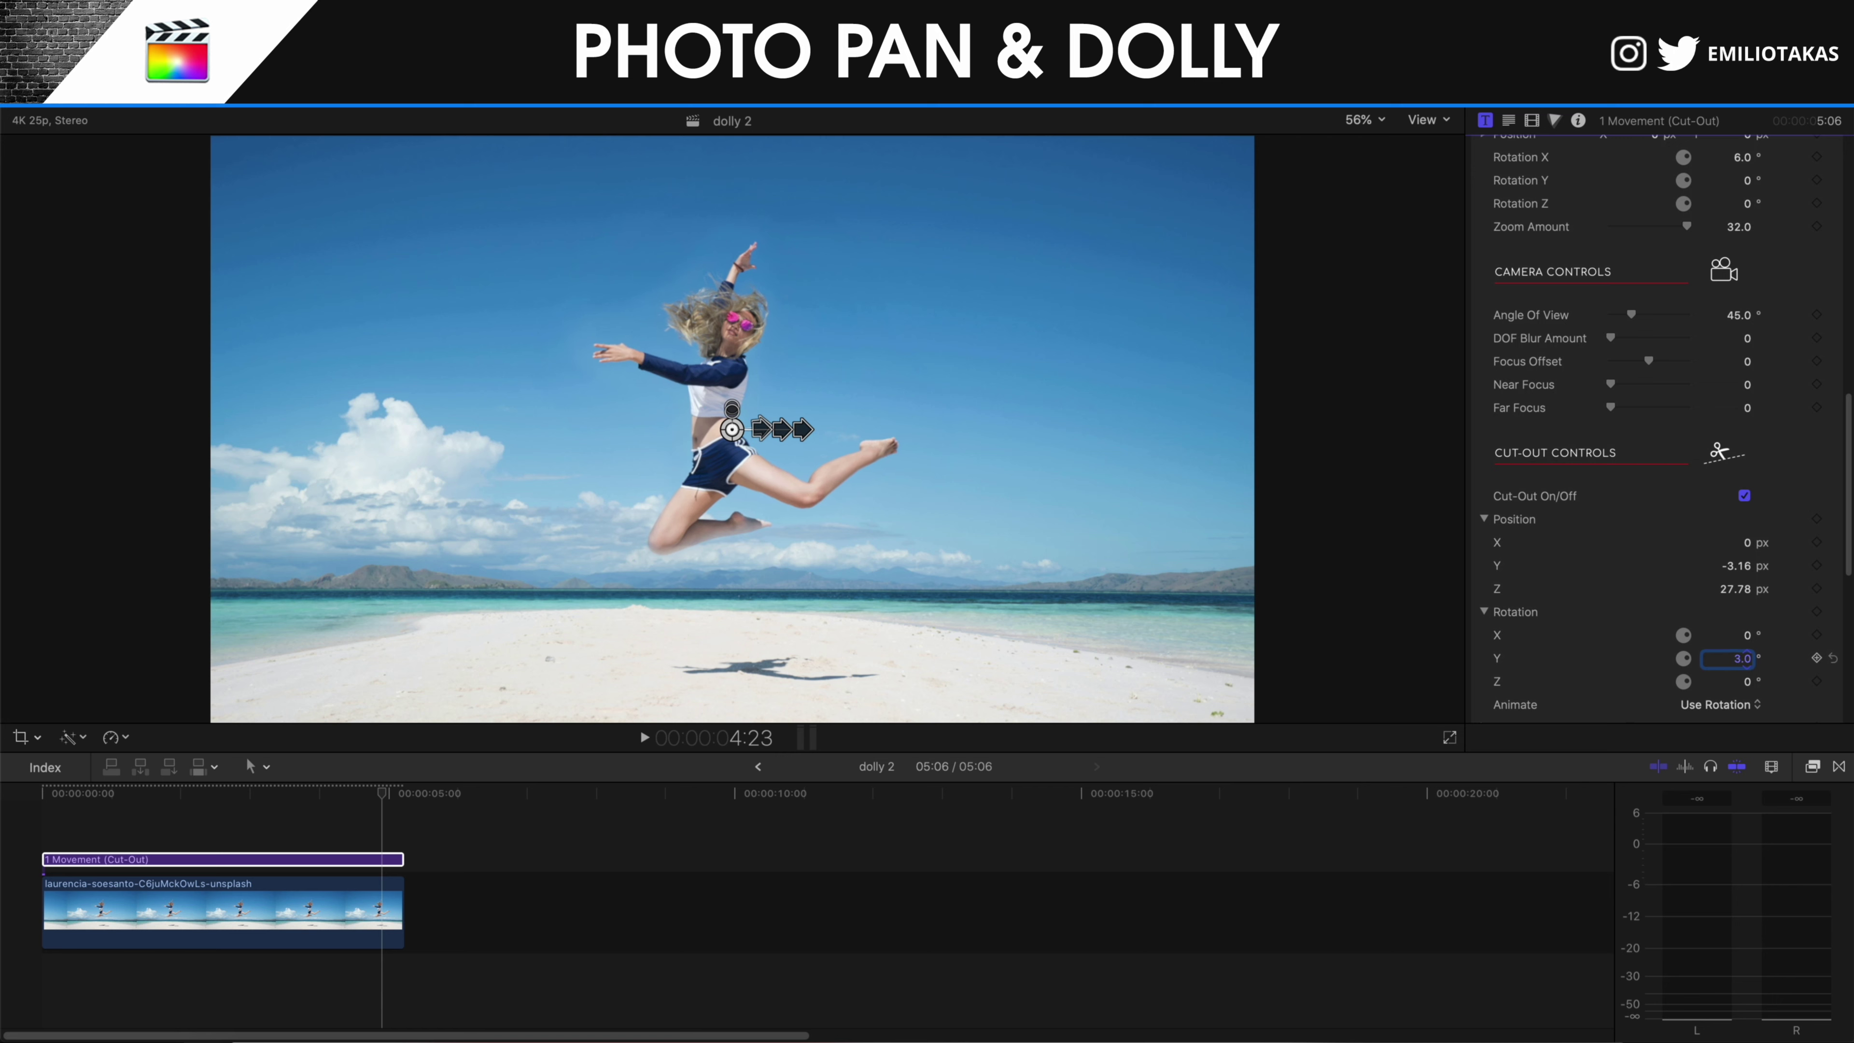
pyautogui.press('Up')
pyautogui.press('Up')
pyautogui.press('Up')
pyautogui.press('Up')
pyautogui.moveTo(1745, 541); pyautogui.dragTo(1748, 546)
pyautogui.scroll(-2, 1685, 626)
pyautogui.scroll(-2, 1695, 638)
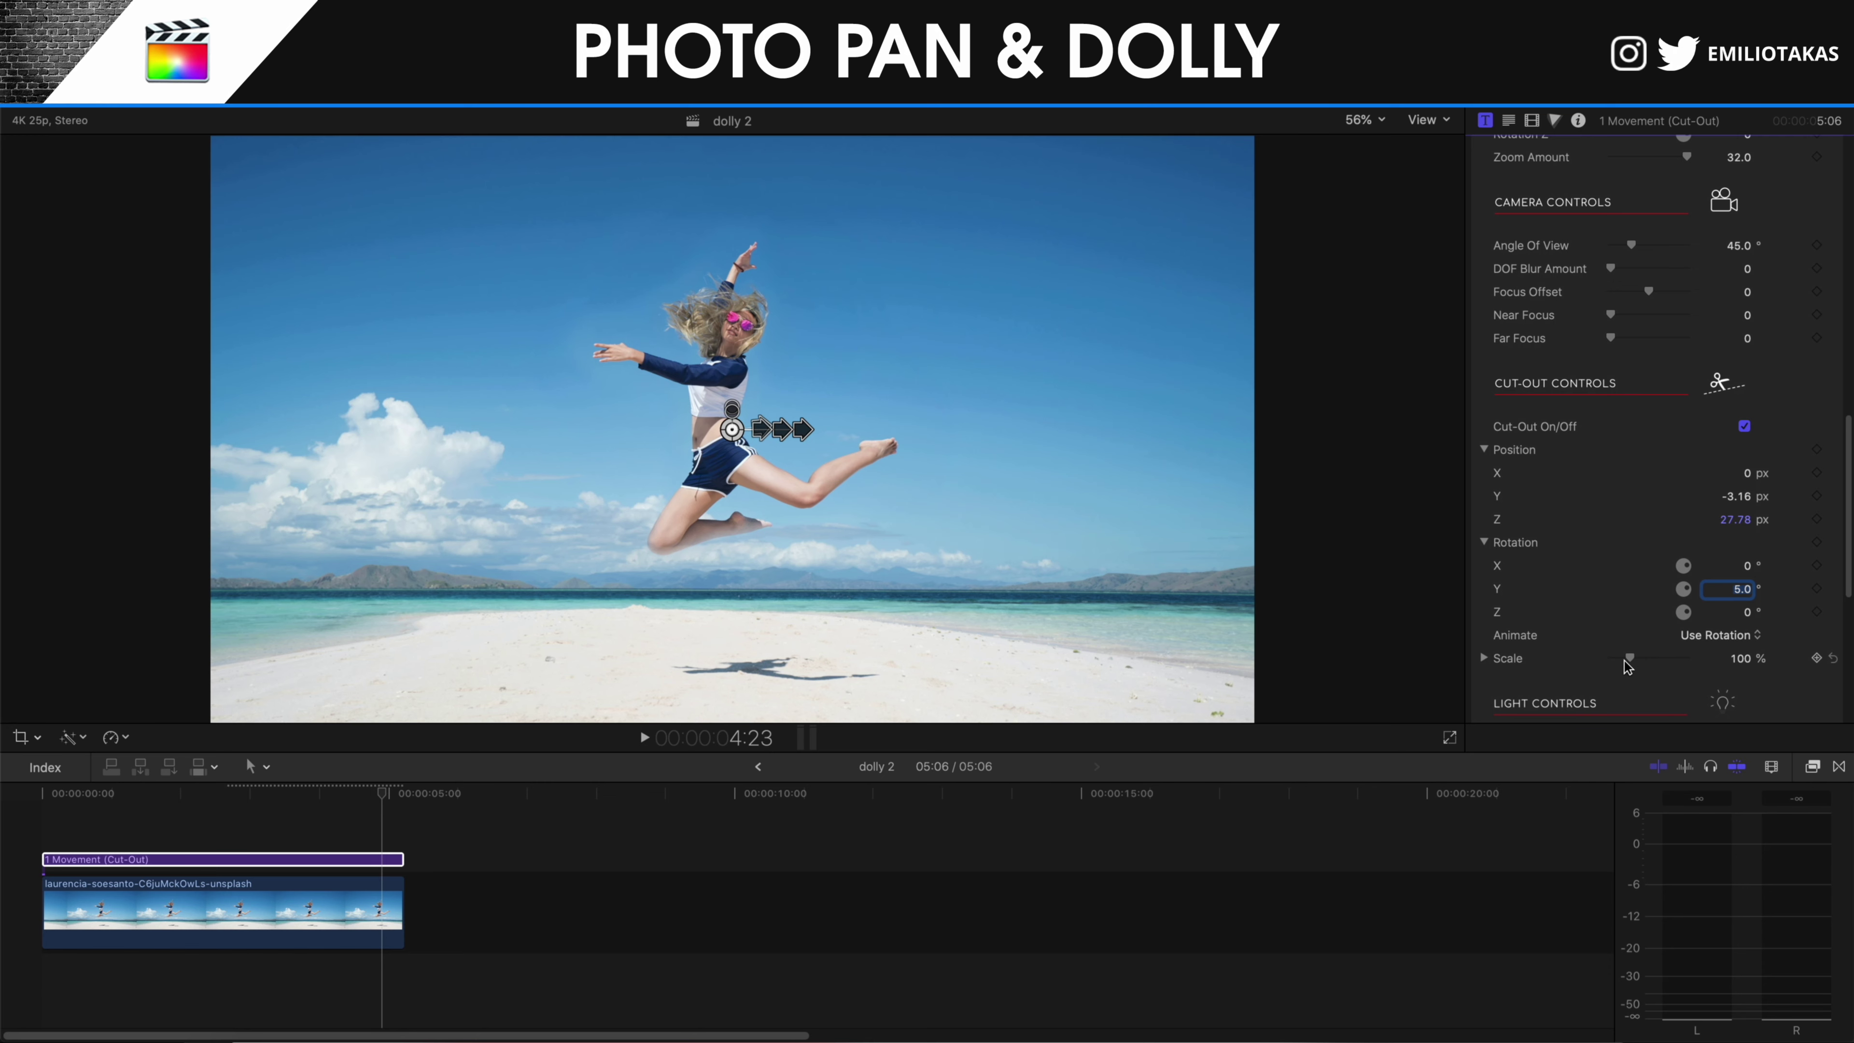
pyautogui.press('Return')
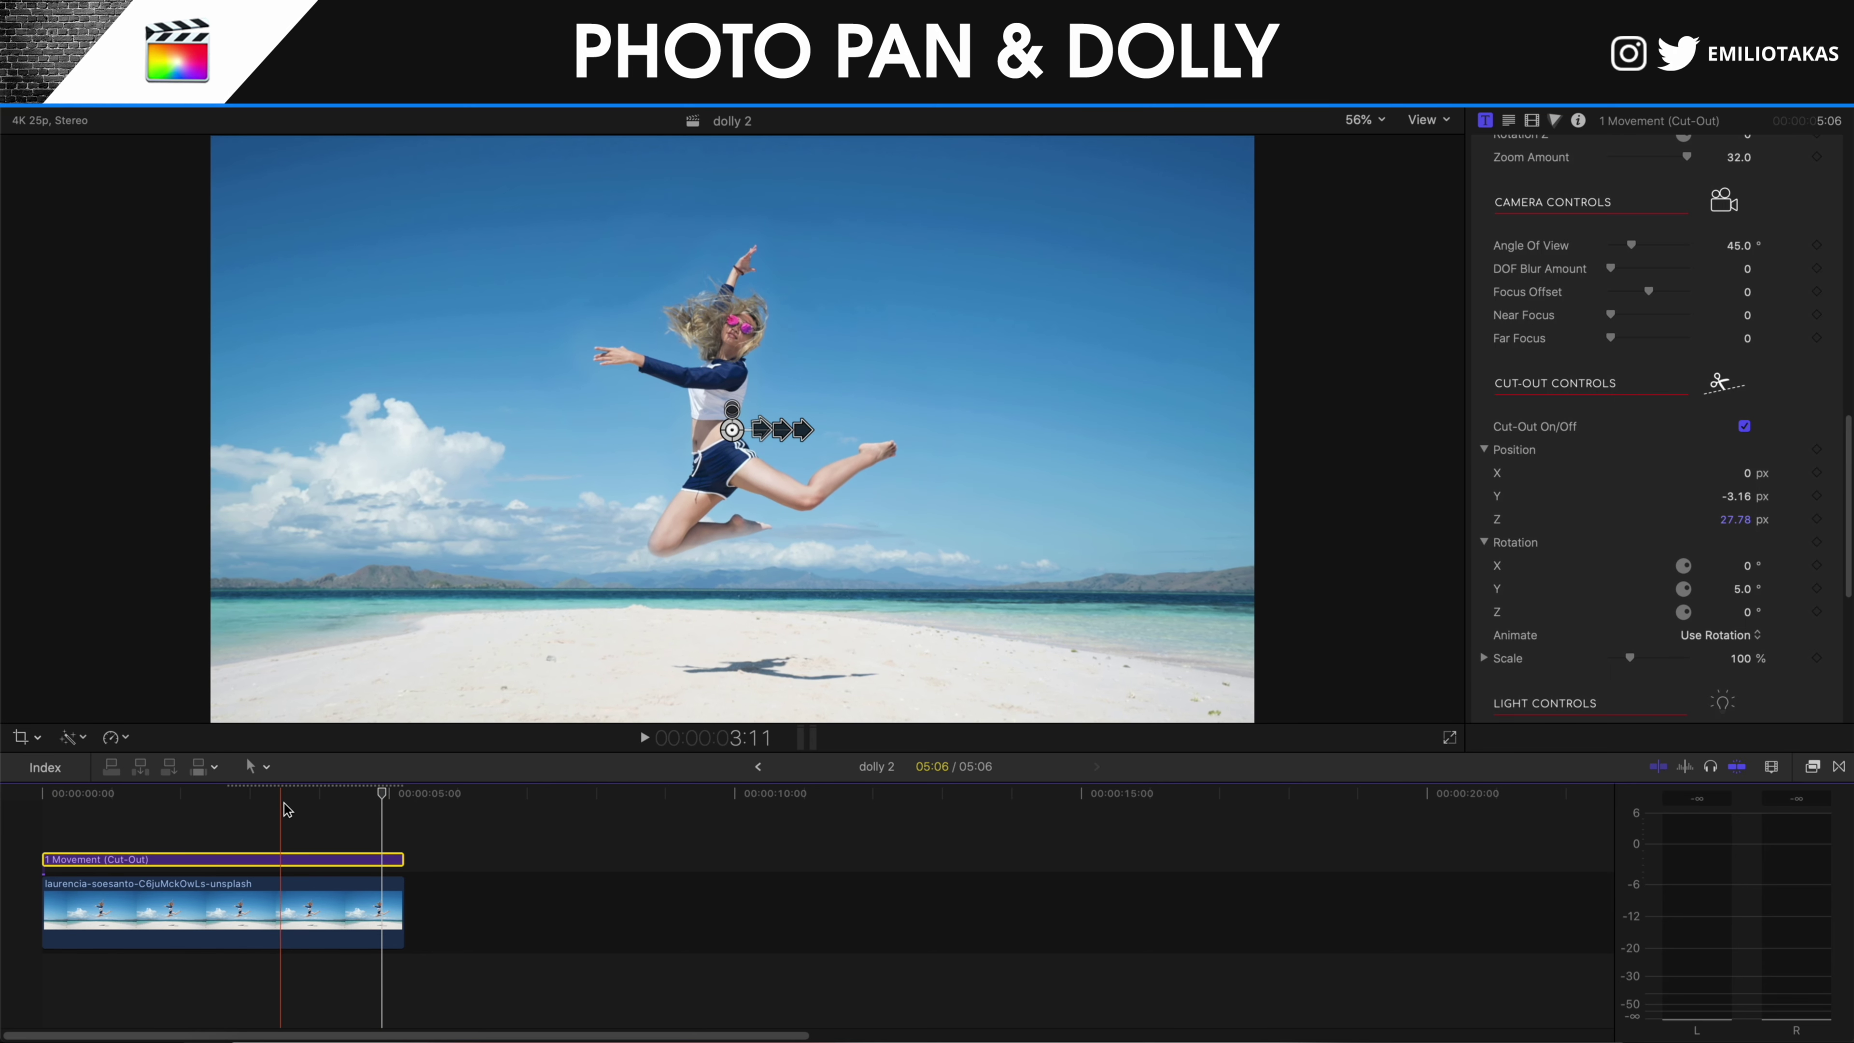
# At the clip's first frame, set Frame 1 Position Y to 0.02 px and cut-out Position Y to -0.01 px.
pyautogui.click(44, 826)
pyautogui.click(120, 856)
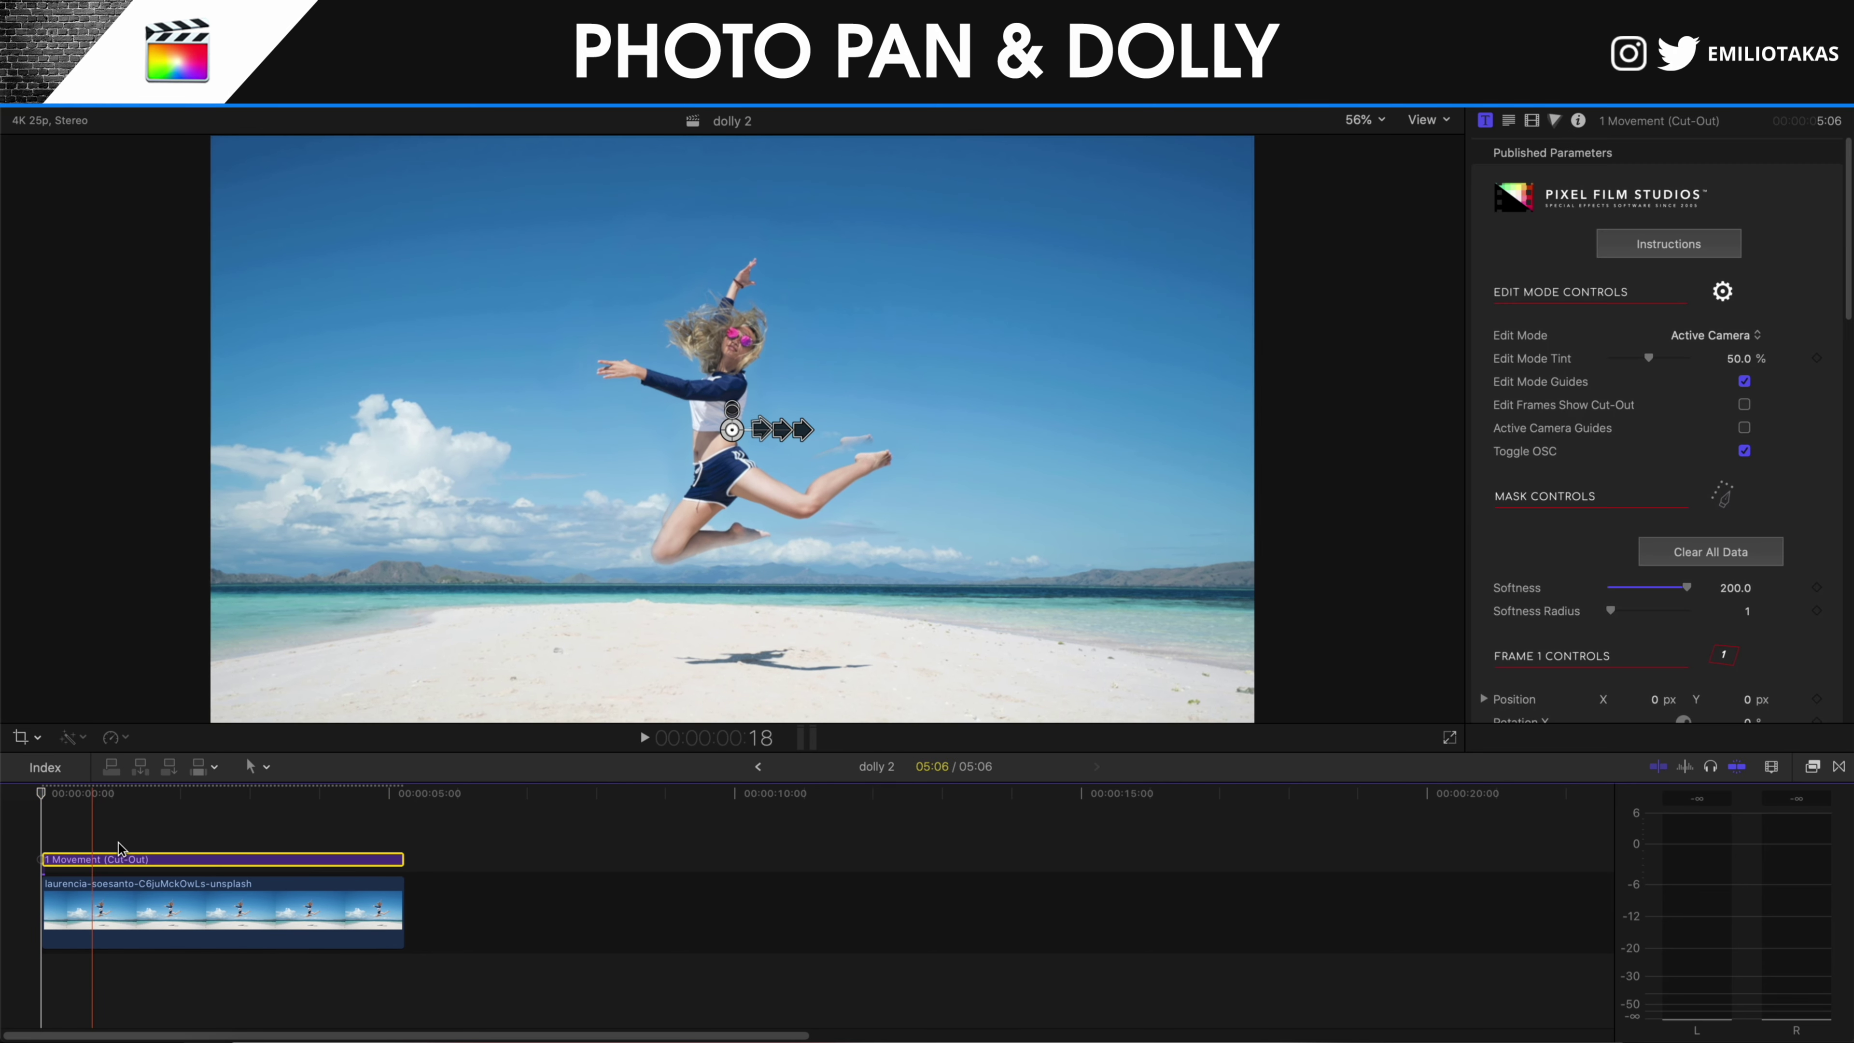
pyautogui.scroll(-5, 1768, 491)
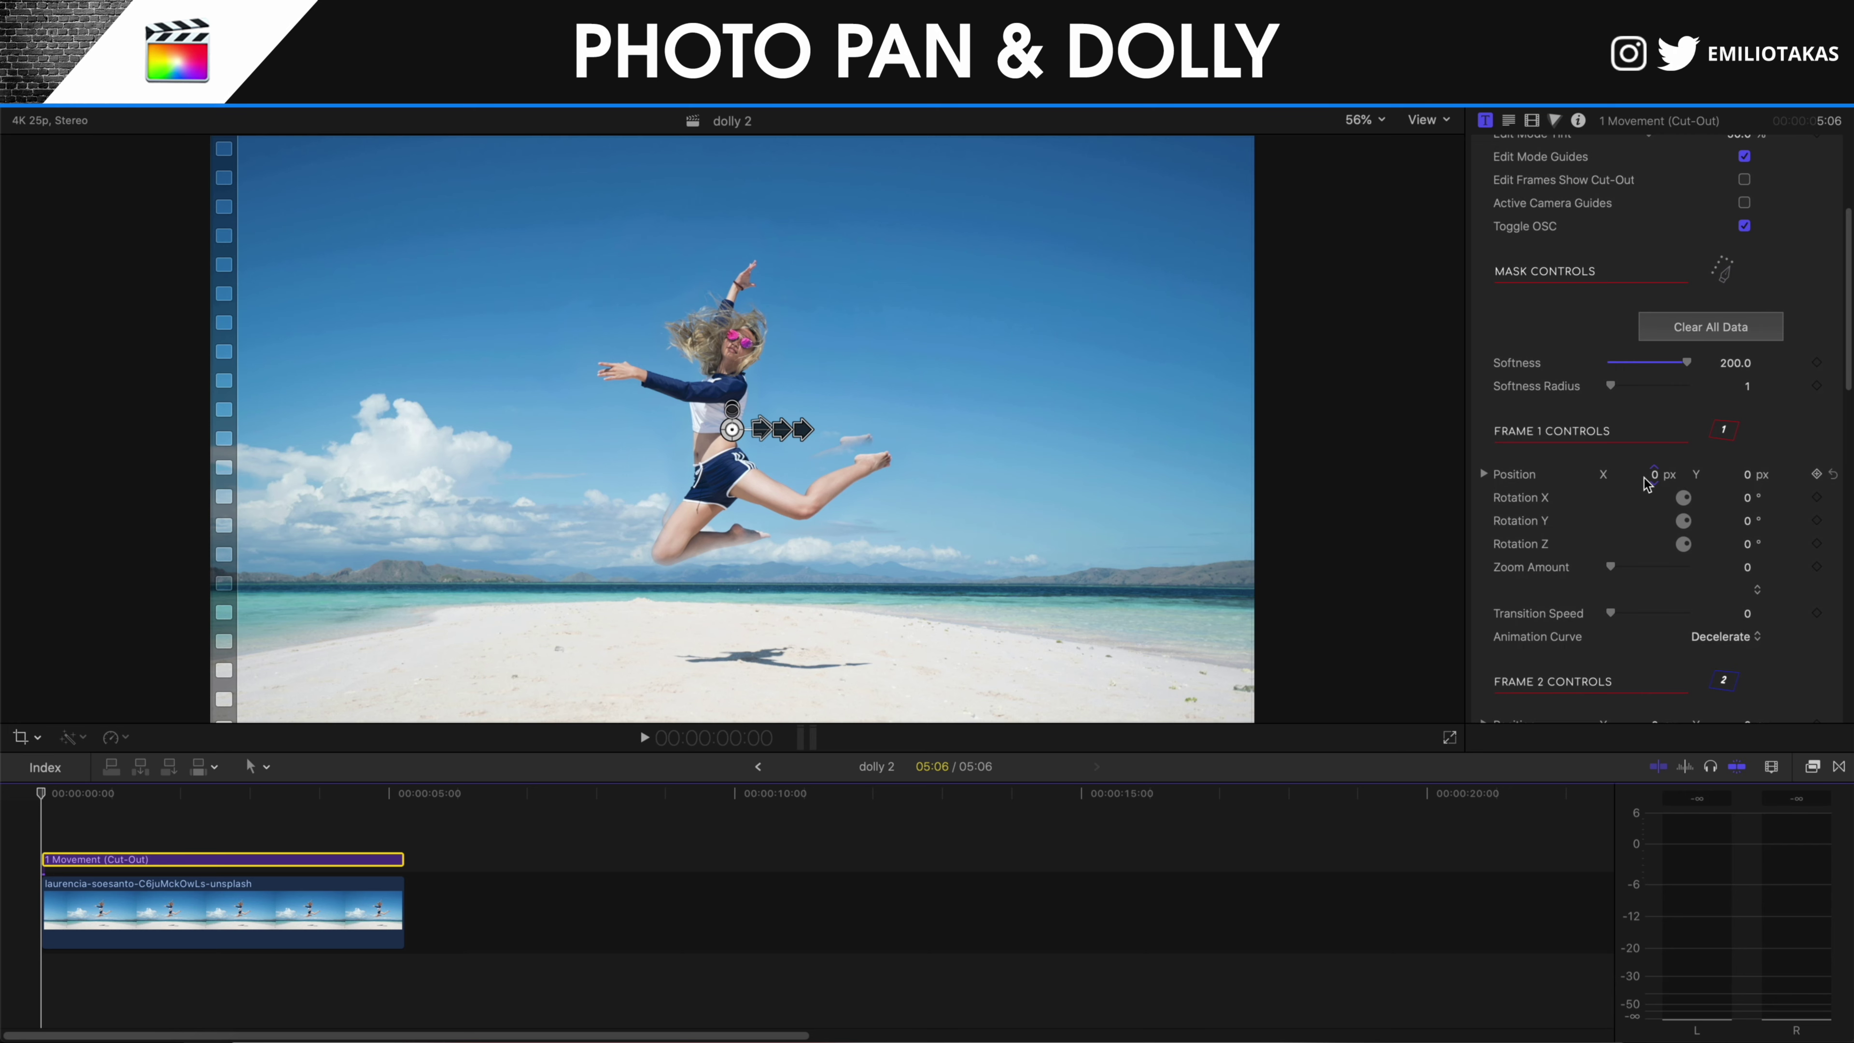
pyautogui.moveTo(1747, 480); pyautogui.dragTo(1746, 473)
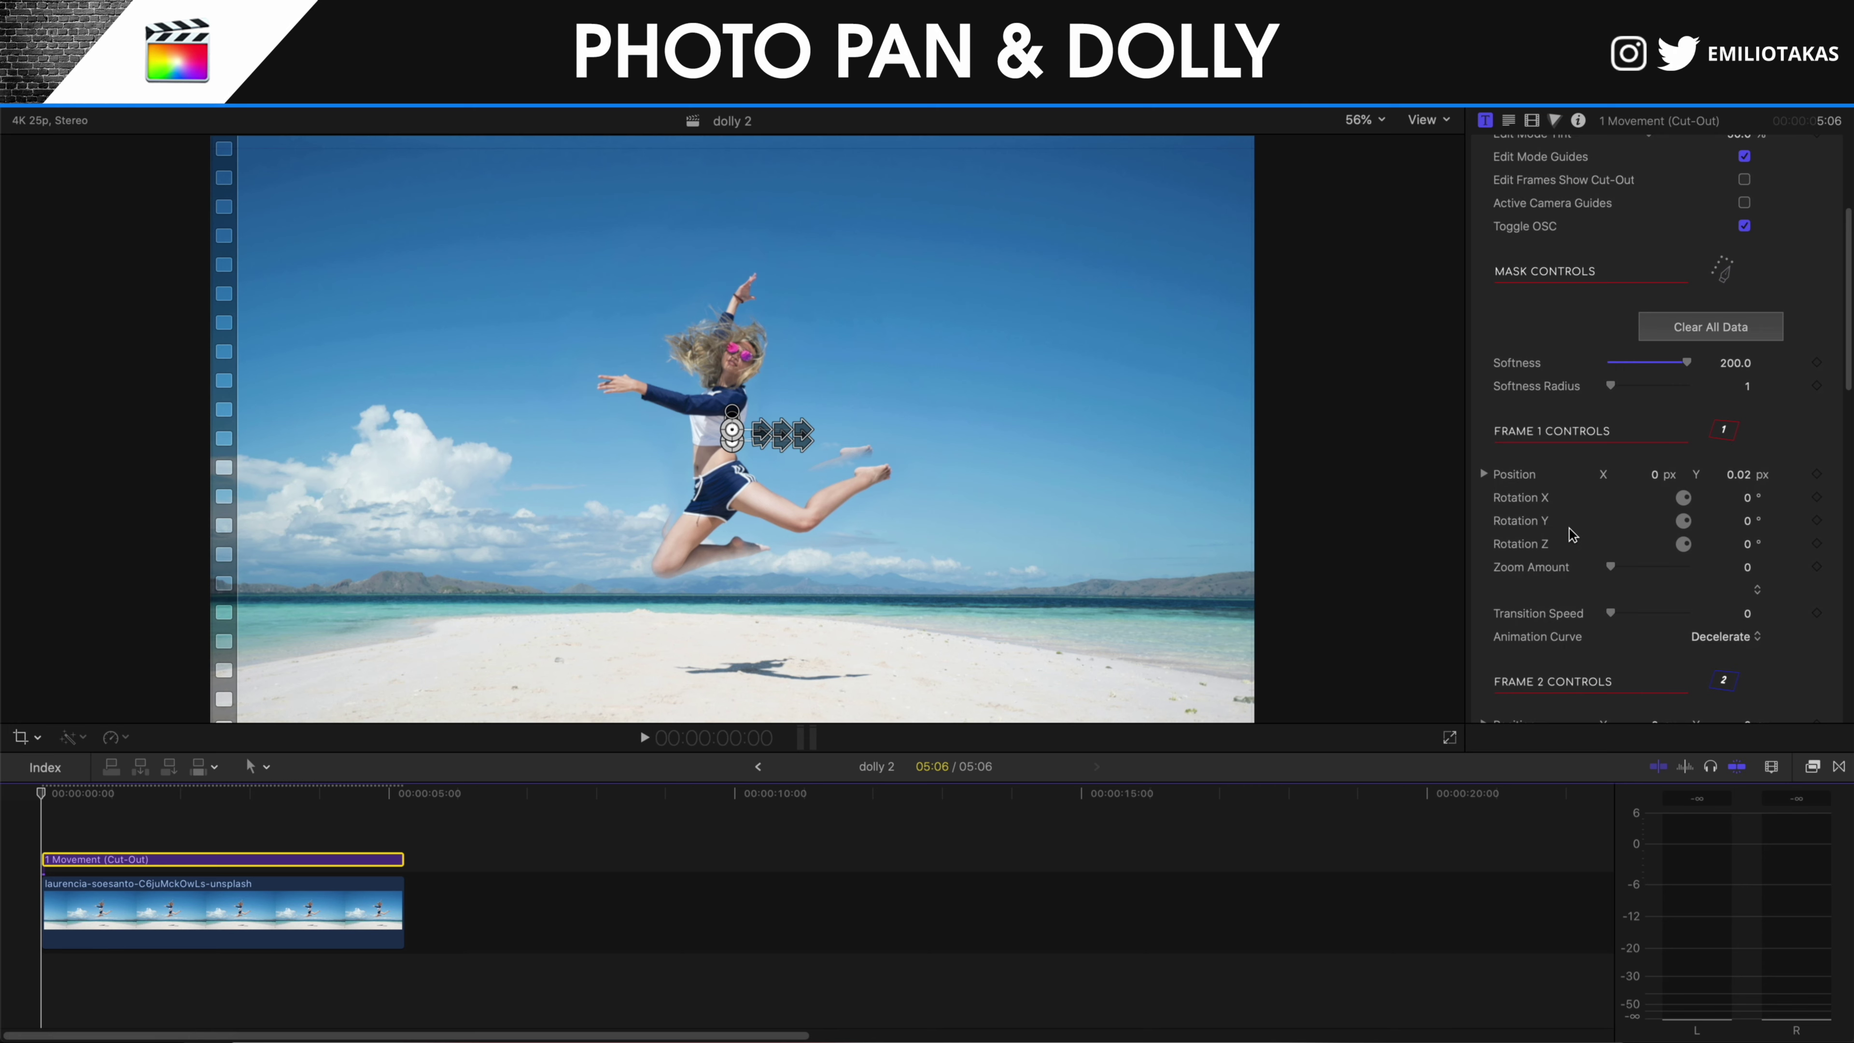
pyautogui.scroll(-4, 1617, 529)
pyautogui.scroll(-12, 1618, 528)
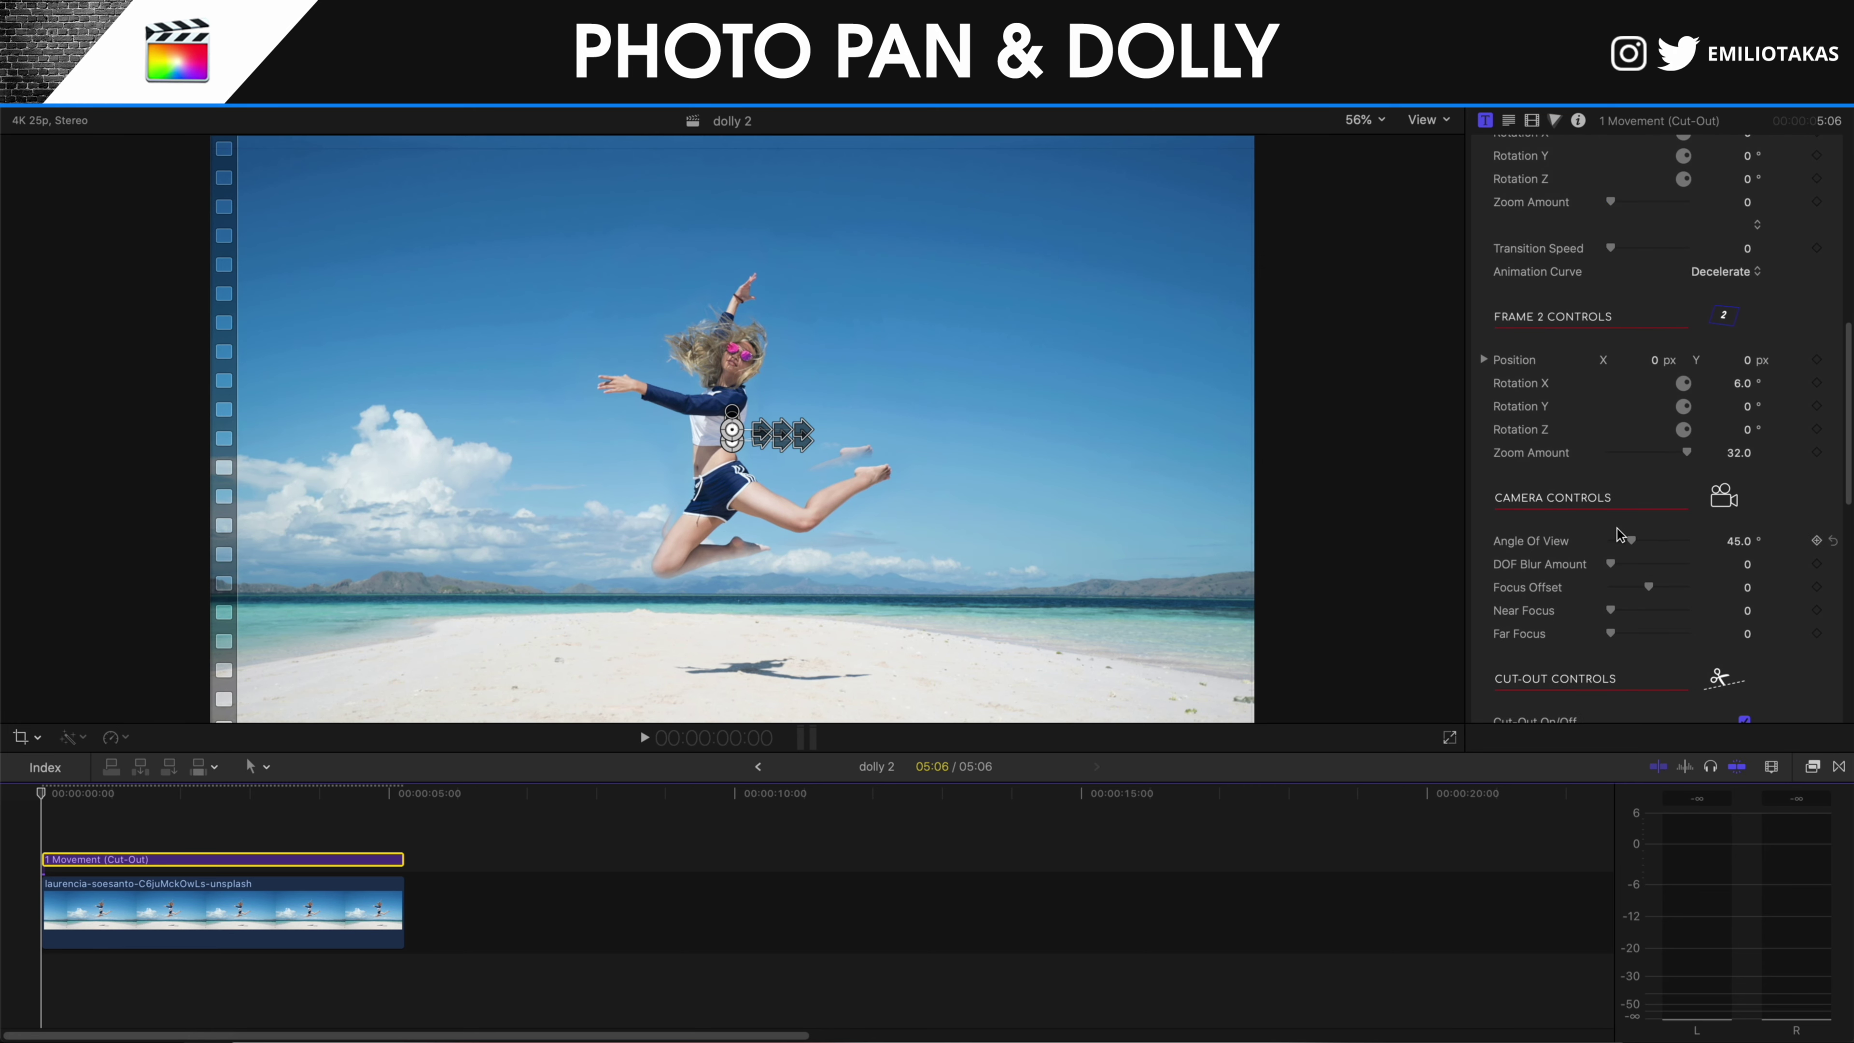
pyautogui.scroll(-2, 1618, 528)
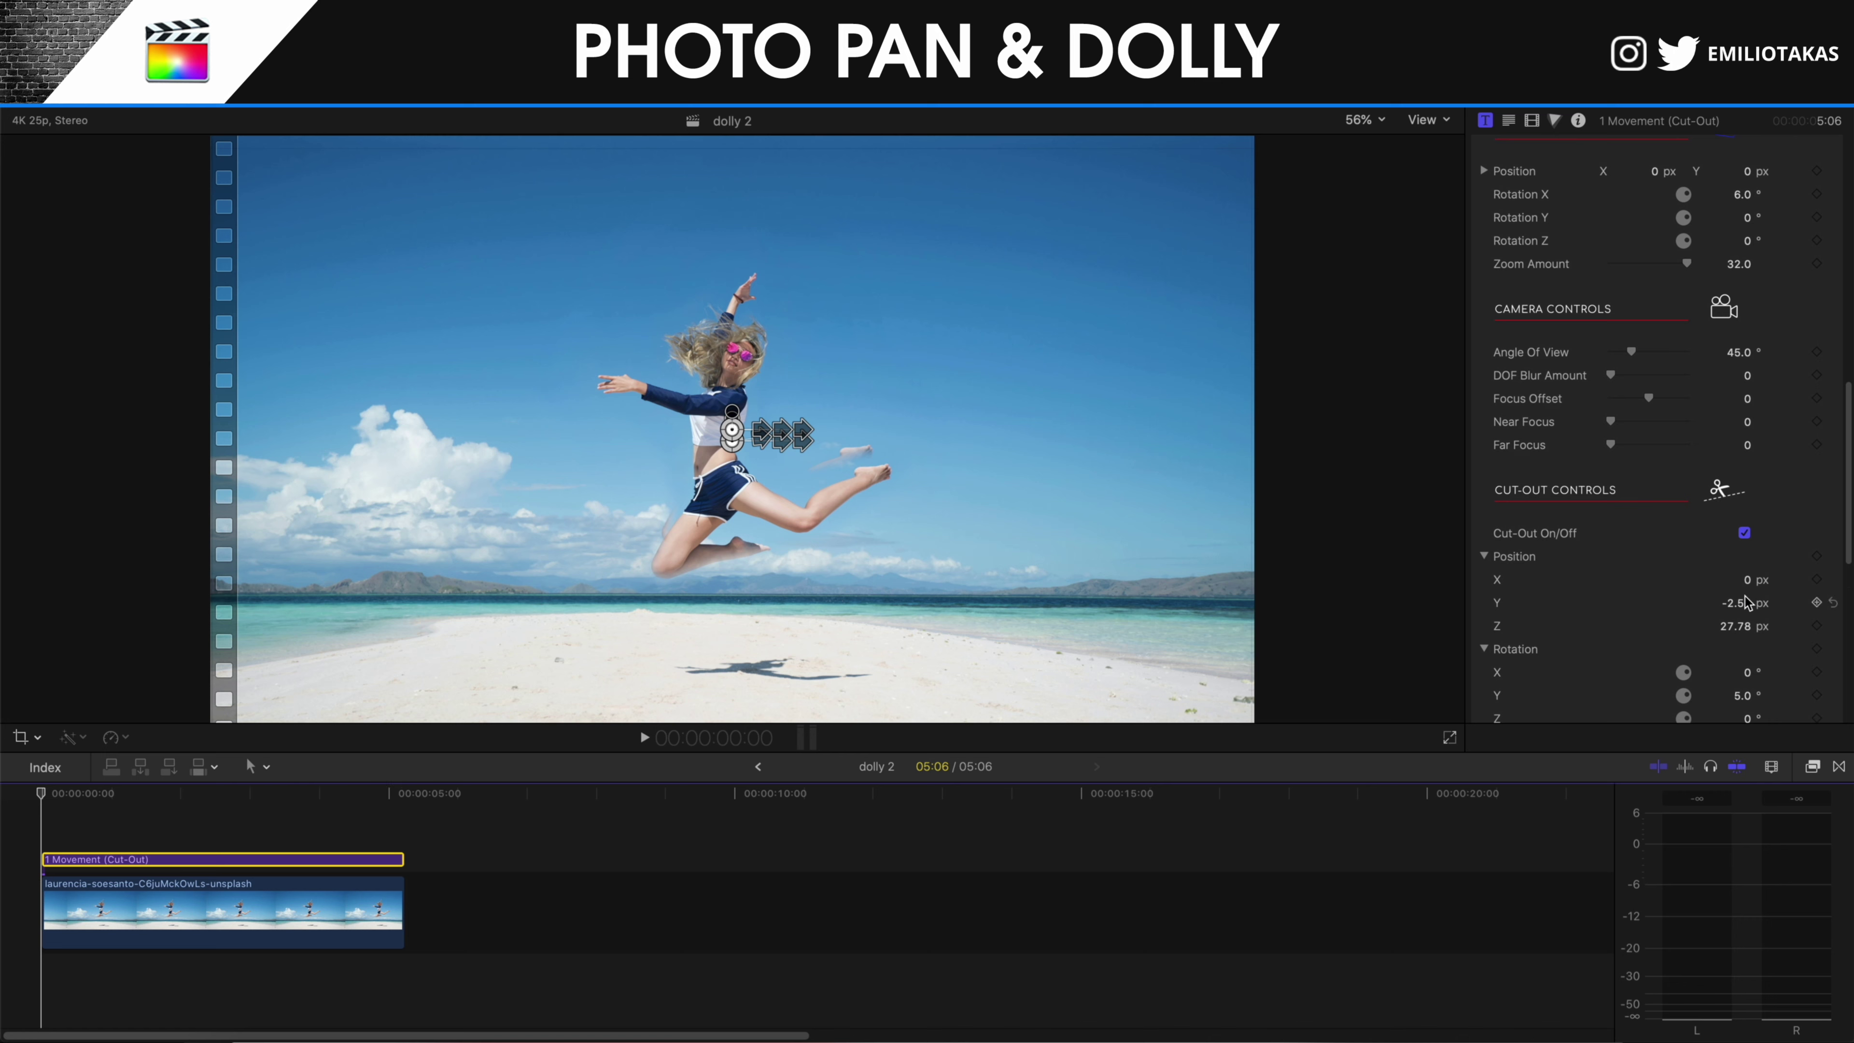
pyautogui.moveTo(1748, 608); pyautogui.dragTo(1748, 588)
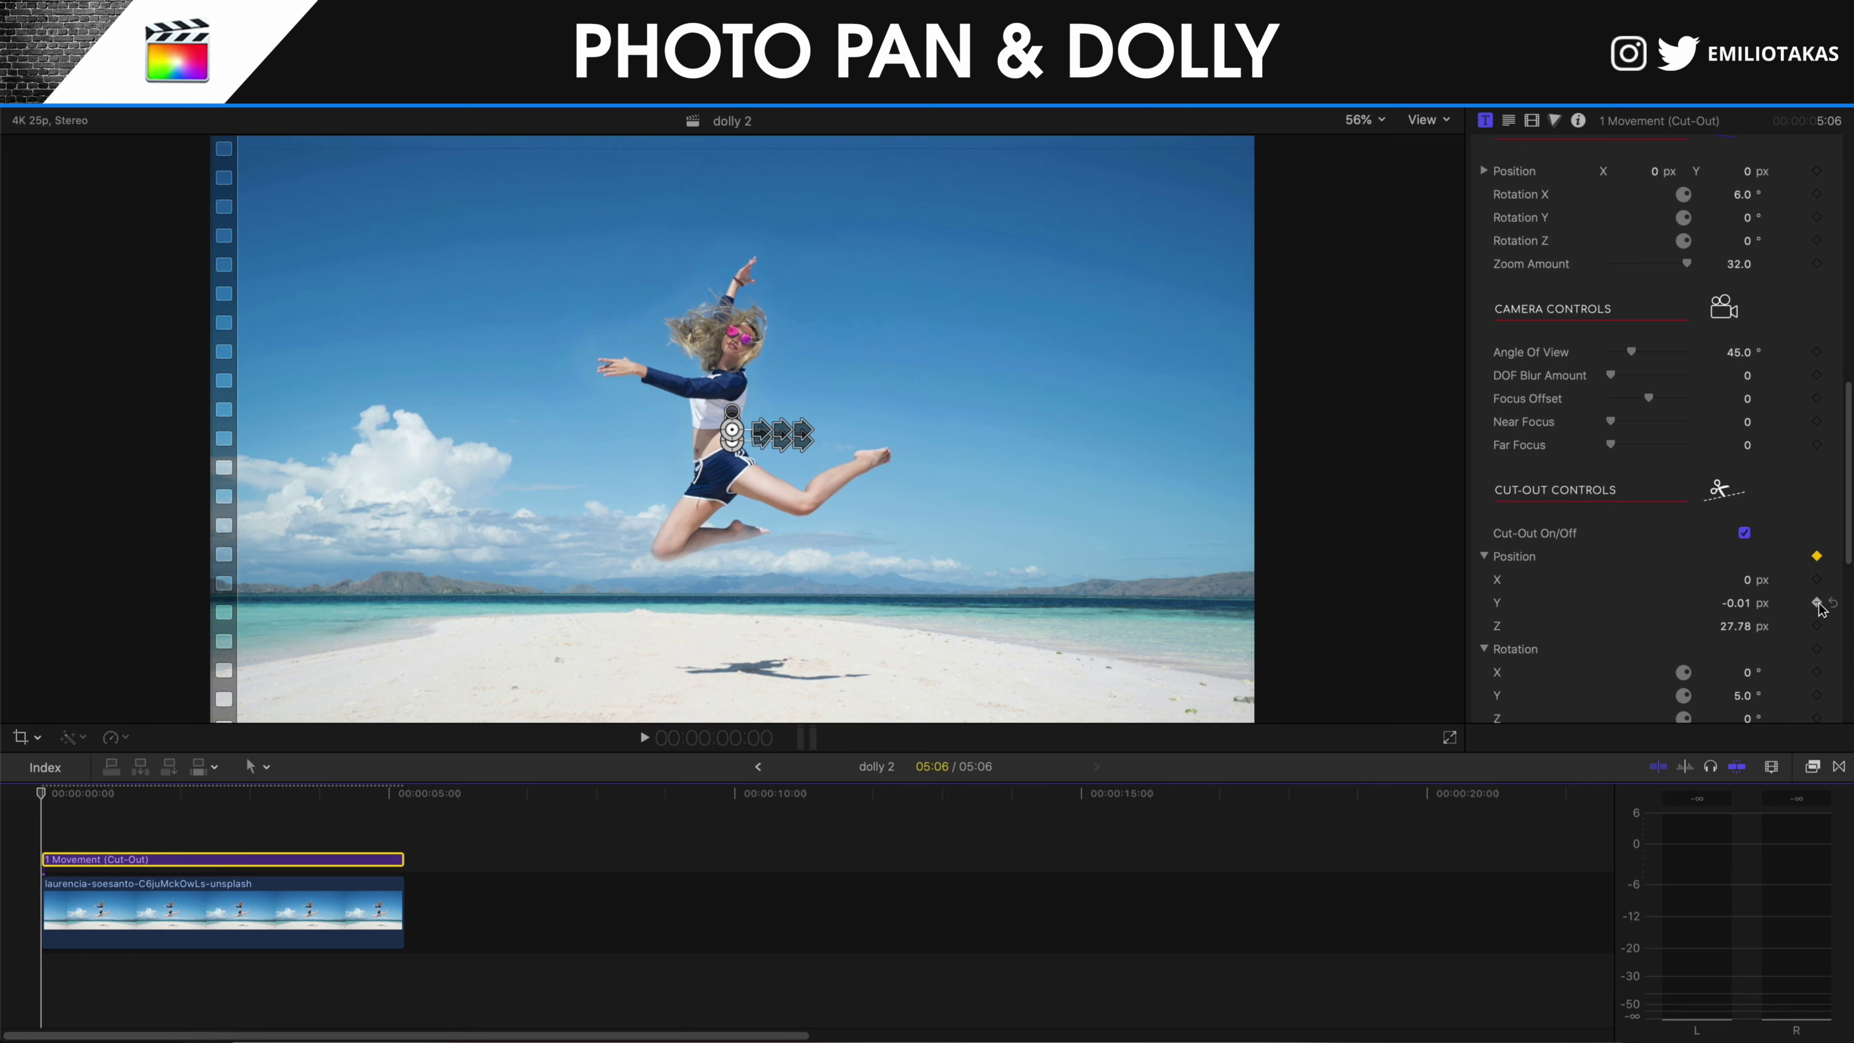
# Add a starting Scale keyframe for the cut-out at the clip's first frame.
pyautogui.click(384, 829)
pyautogui.click(391, 861)
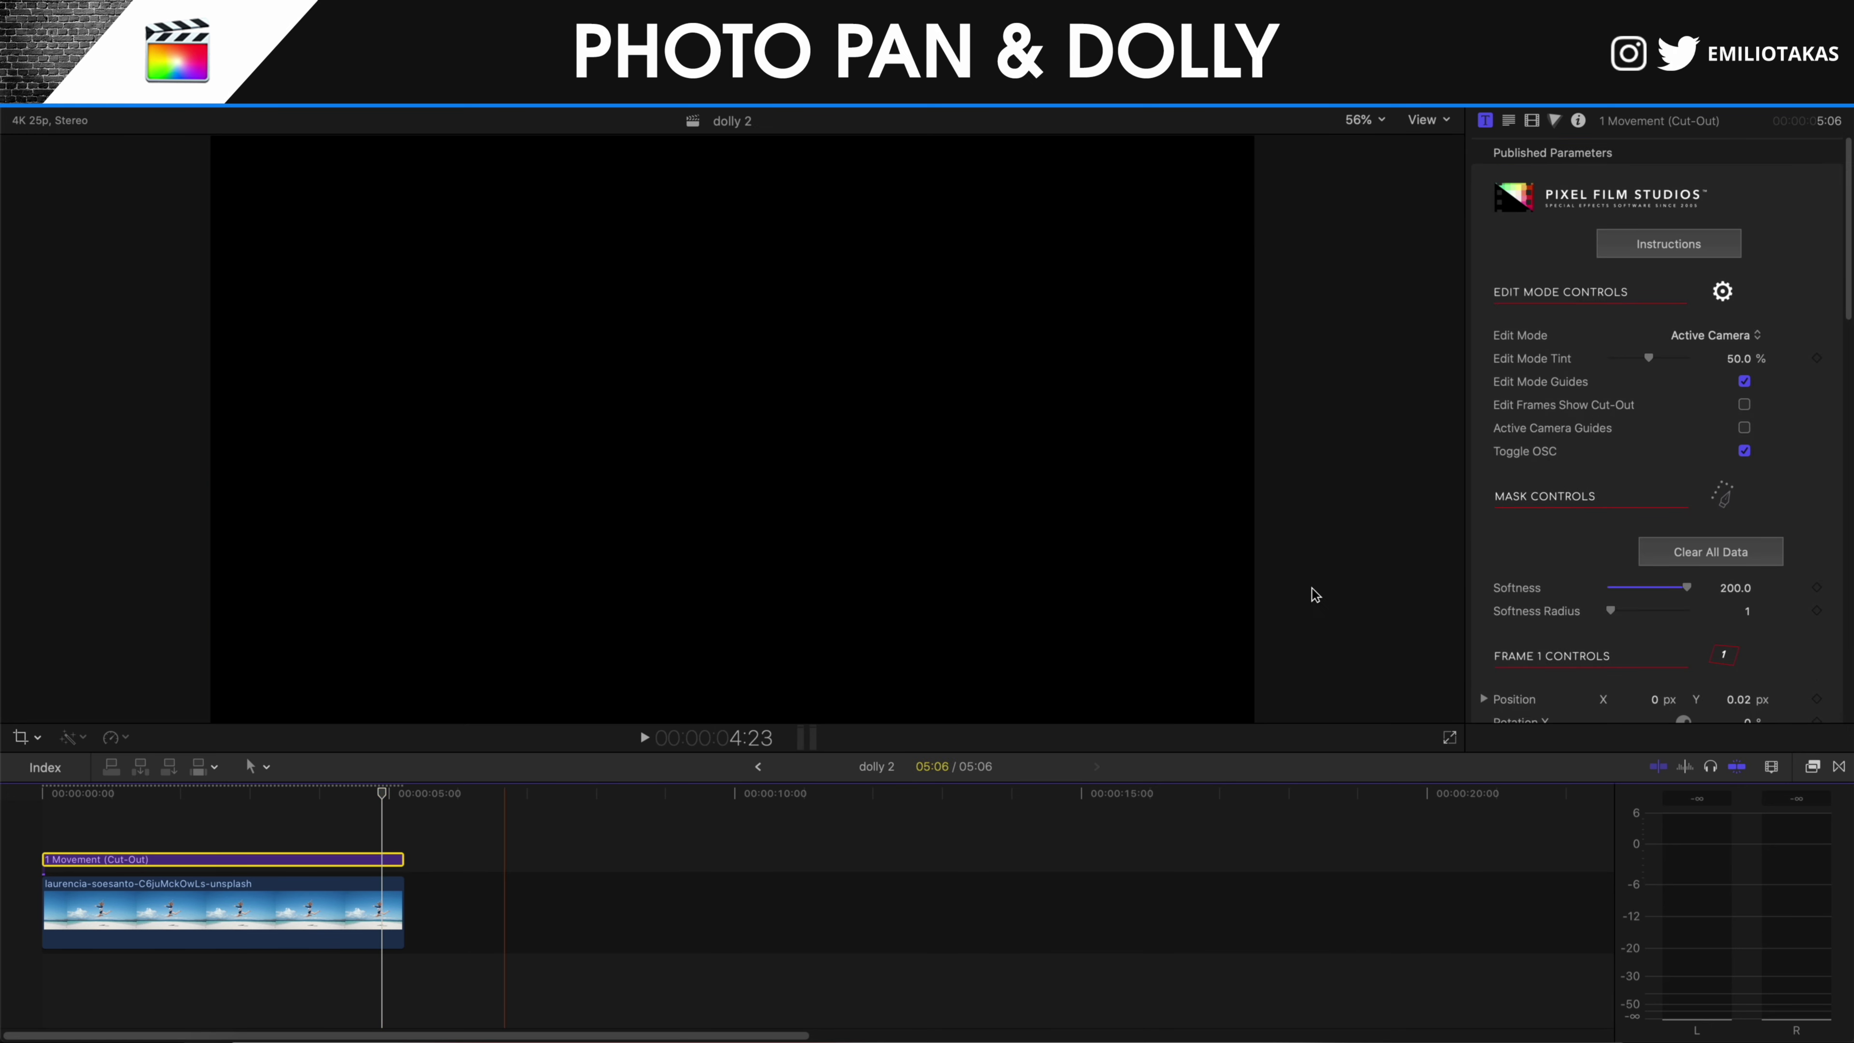
pyautogui.click(45, 833)
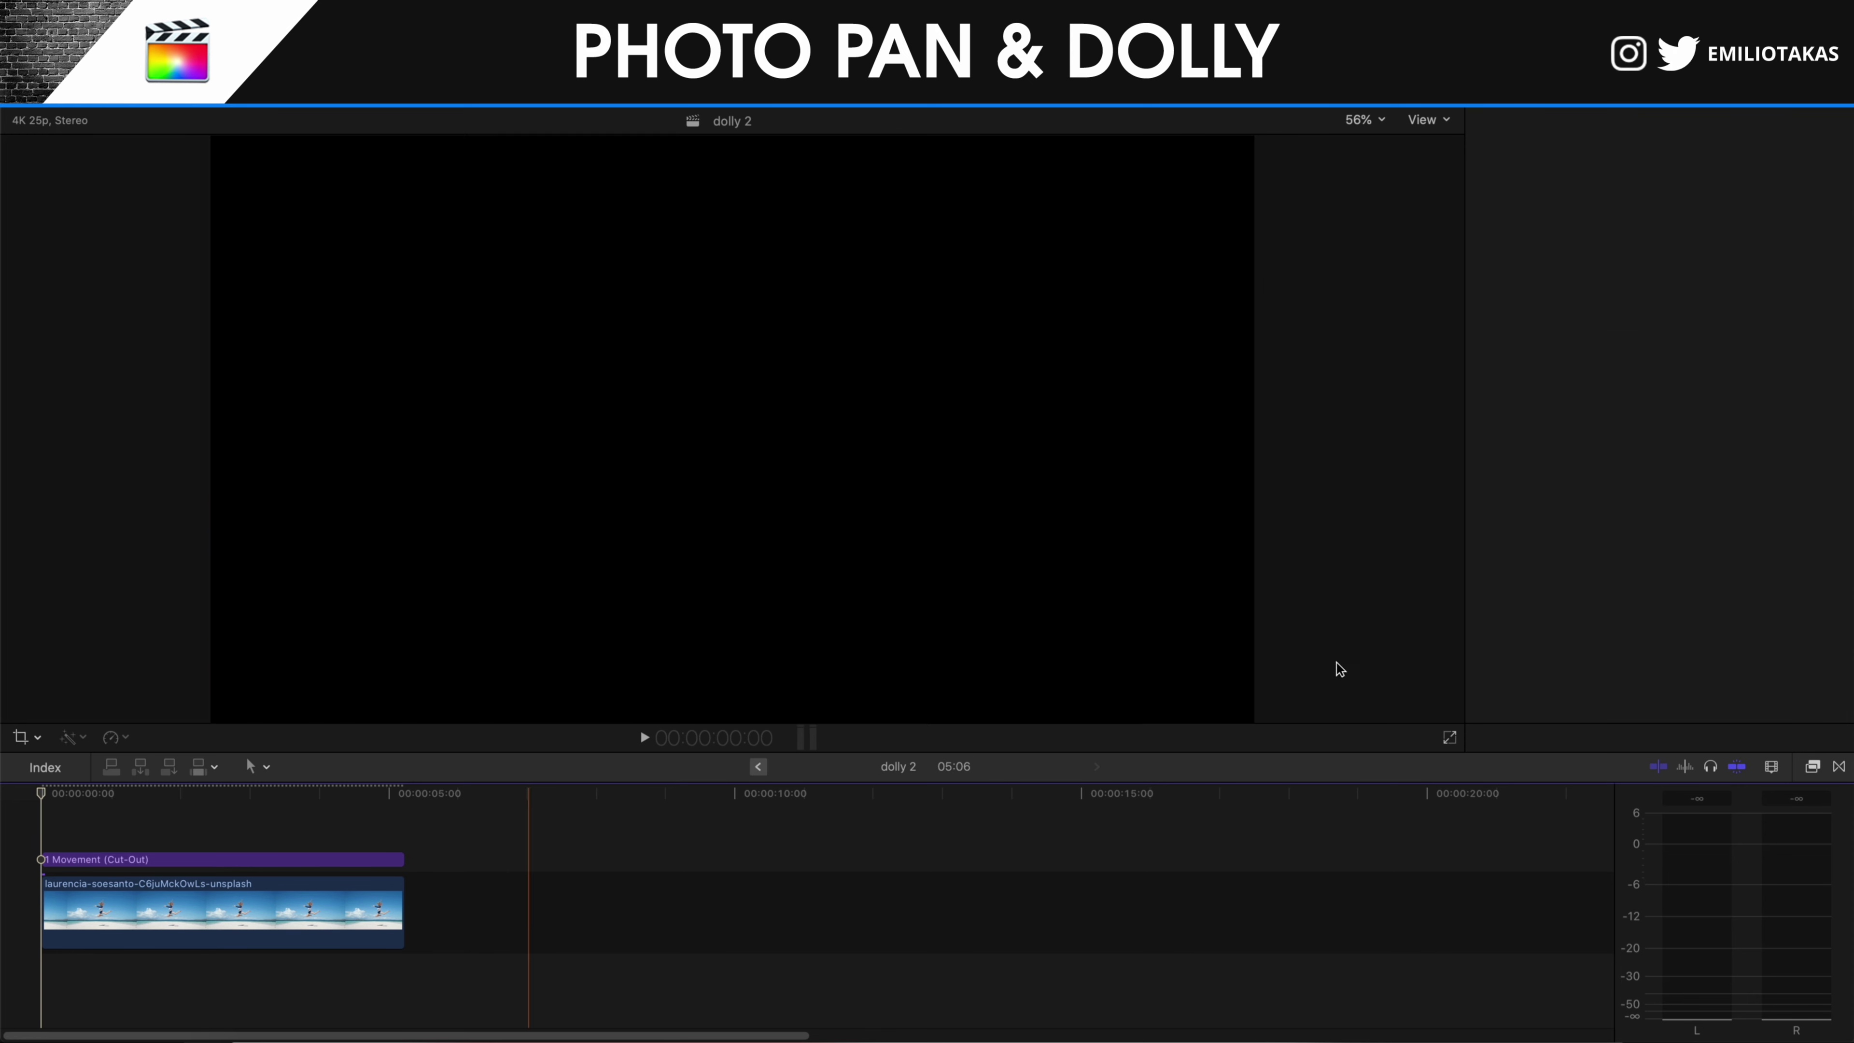
pyautogui.scroll(-5, 1666, 573)
pyautogui.scroll(-3, 1666, 573)
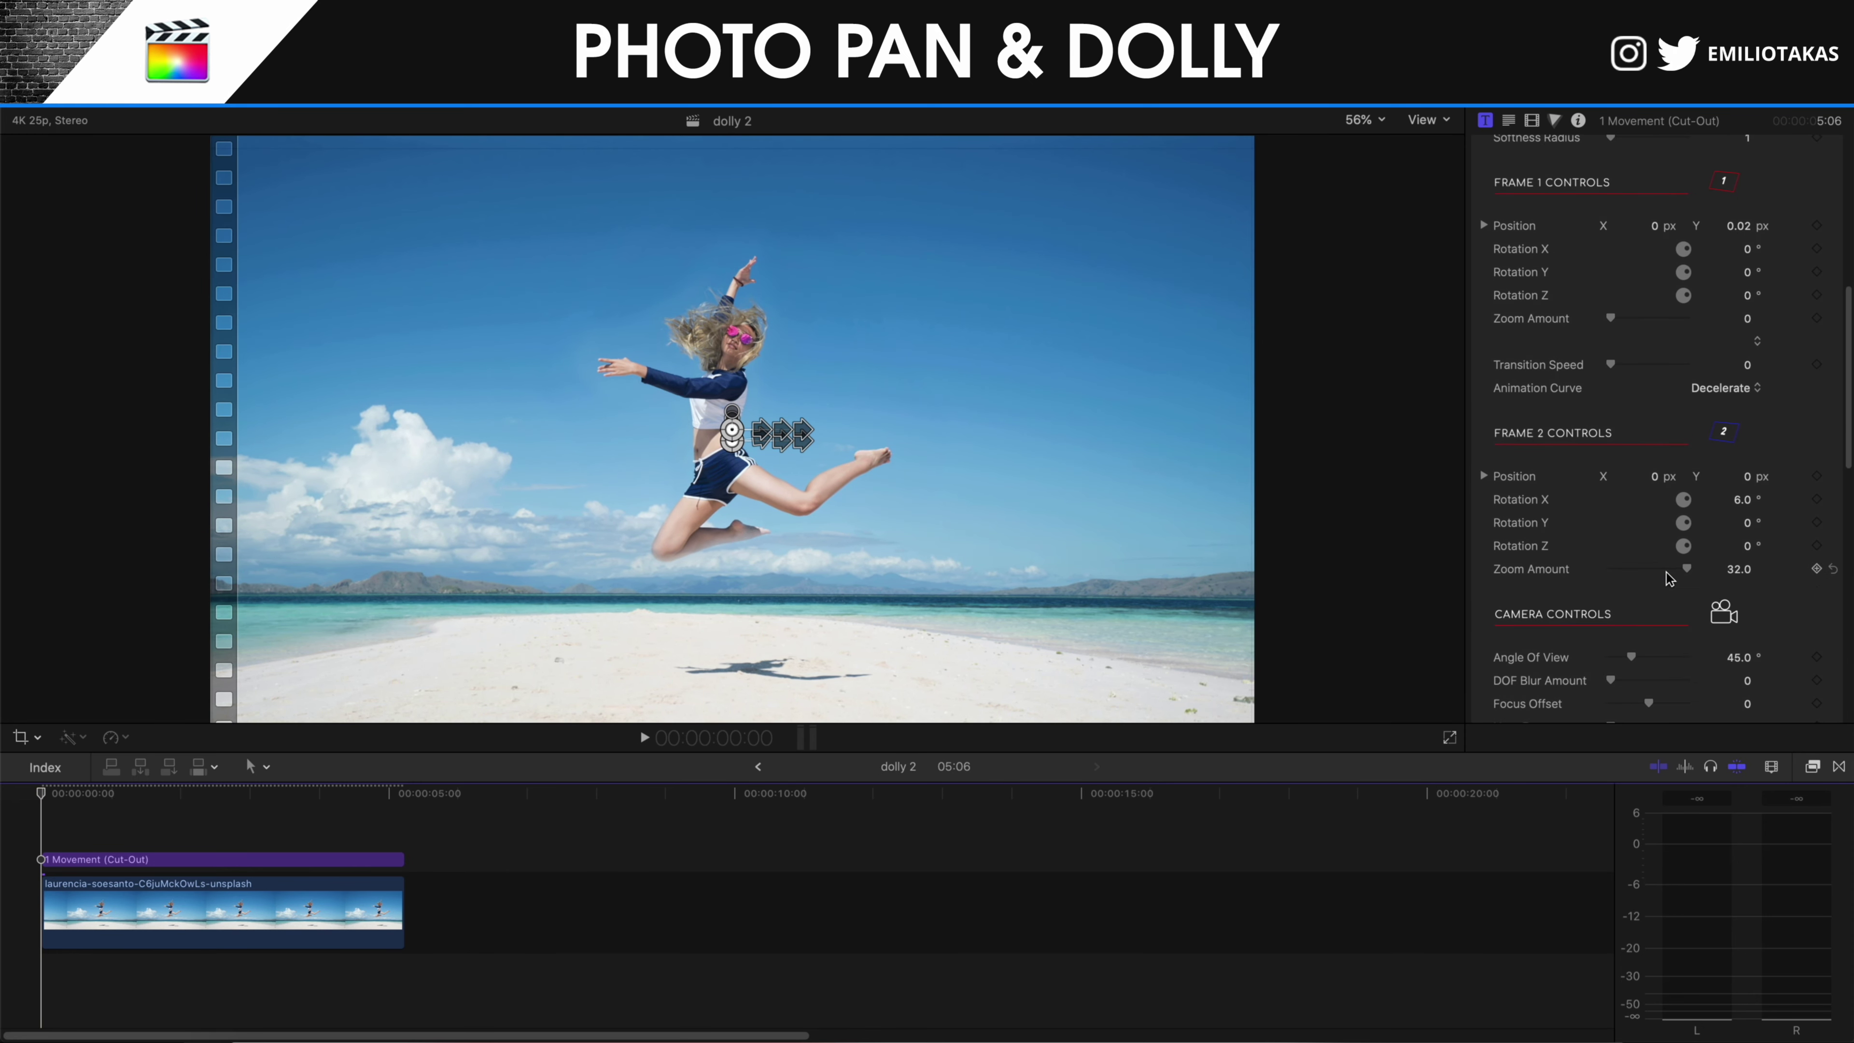
pyautogui.scroll(-2, 1671, 575)
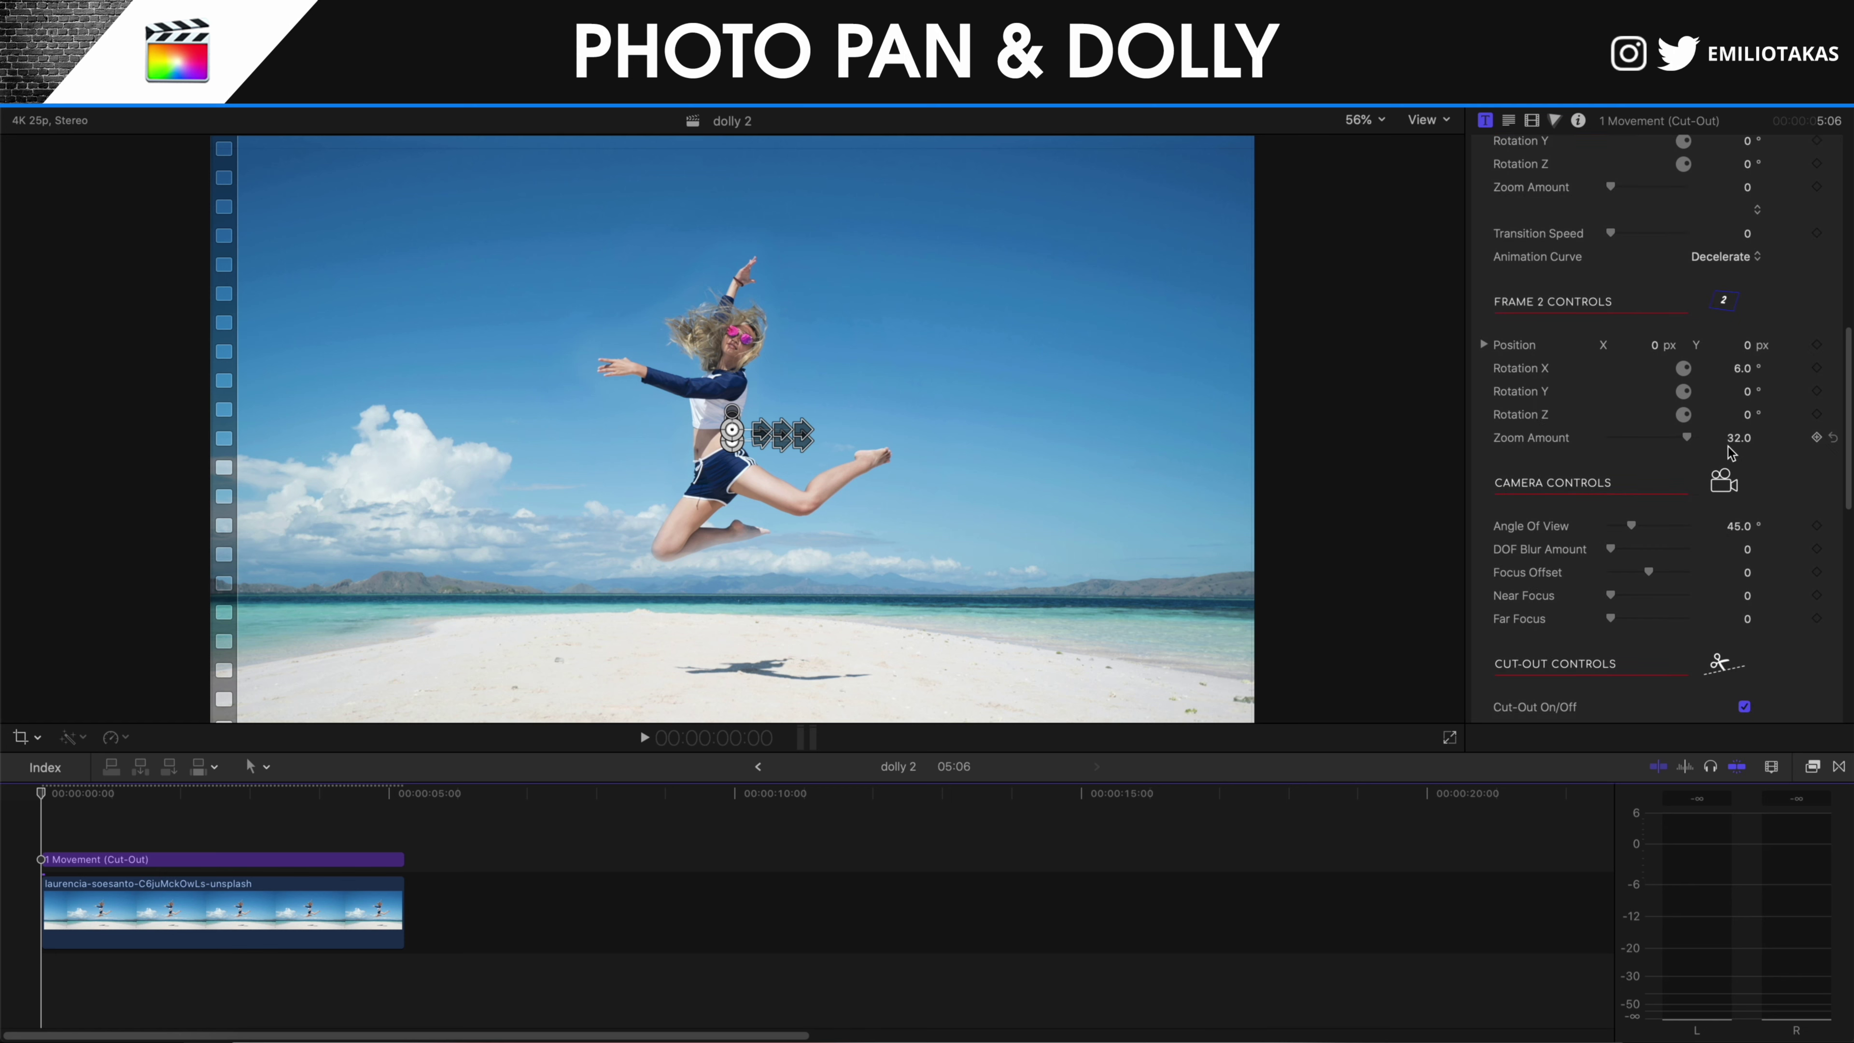
pyautogui.scroll(-6, 1732, 445)
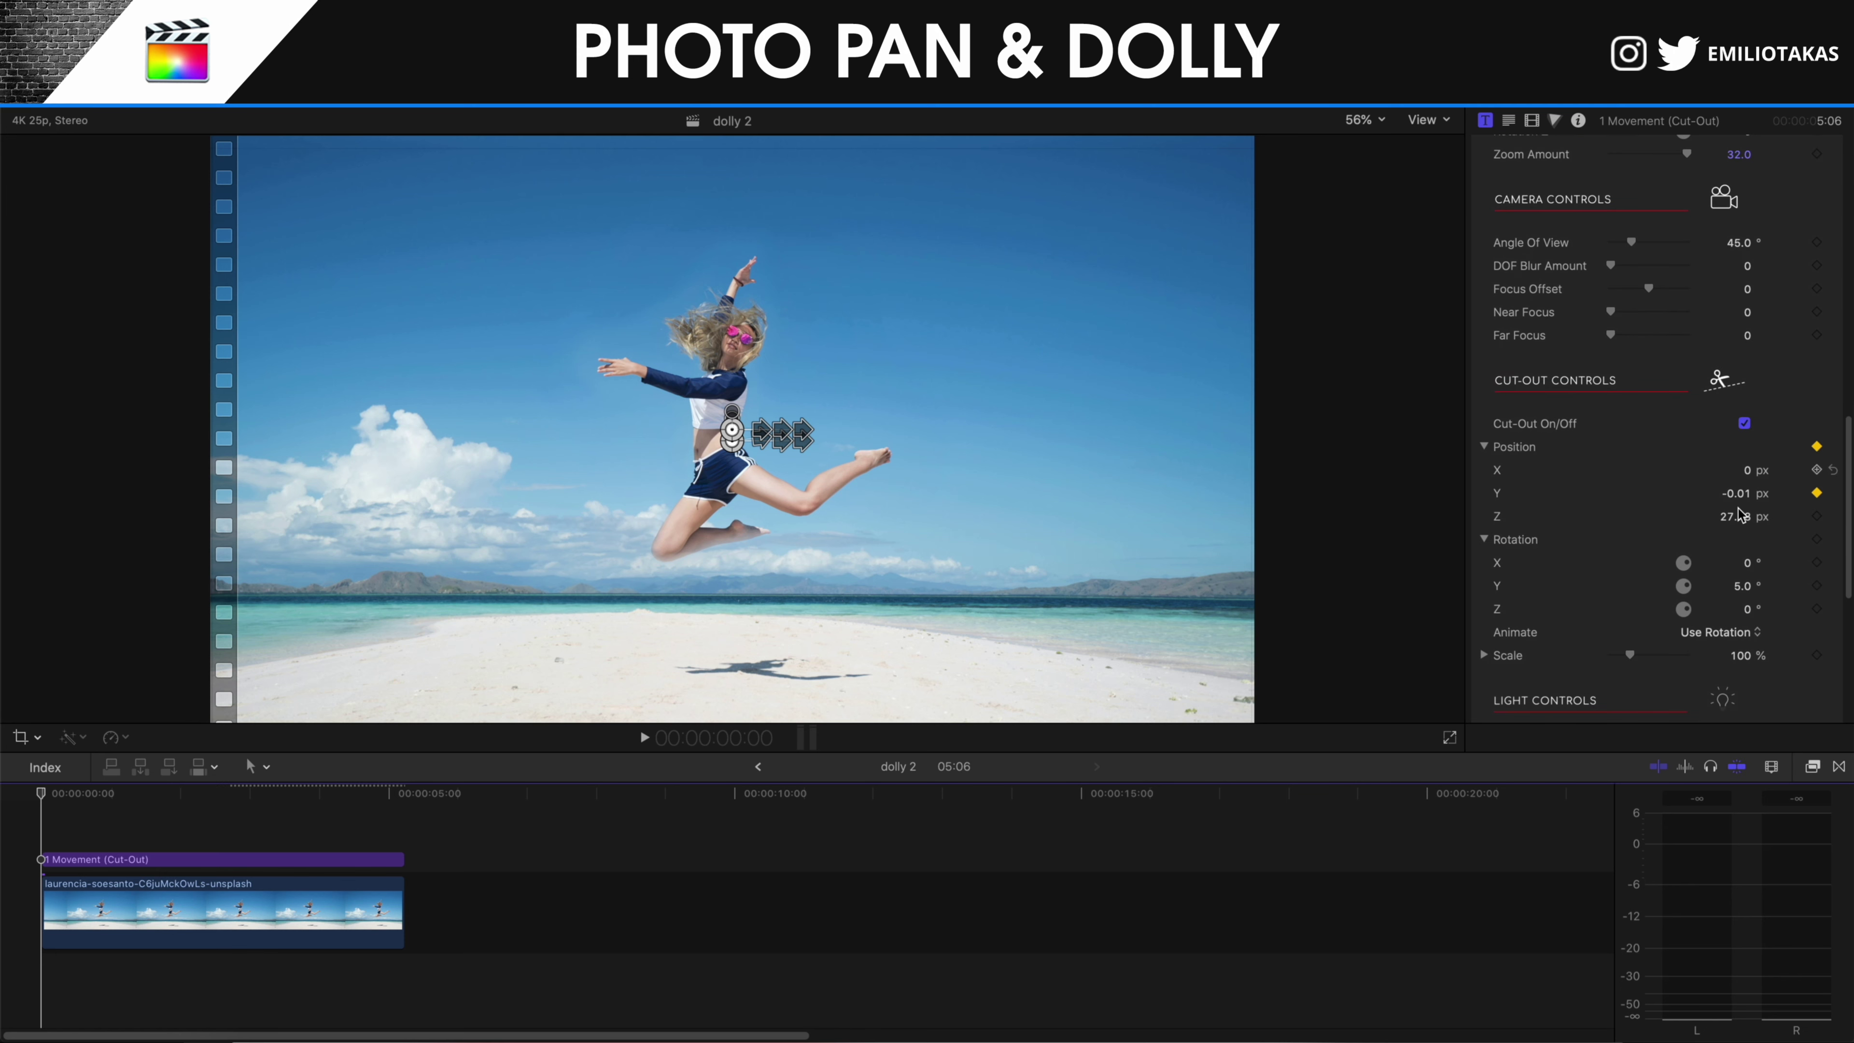
pyautogui.scroll(4, 1721, 388)
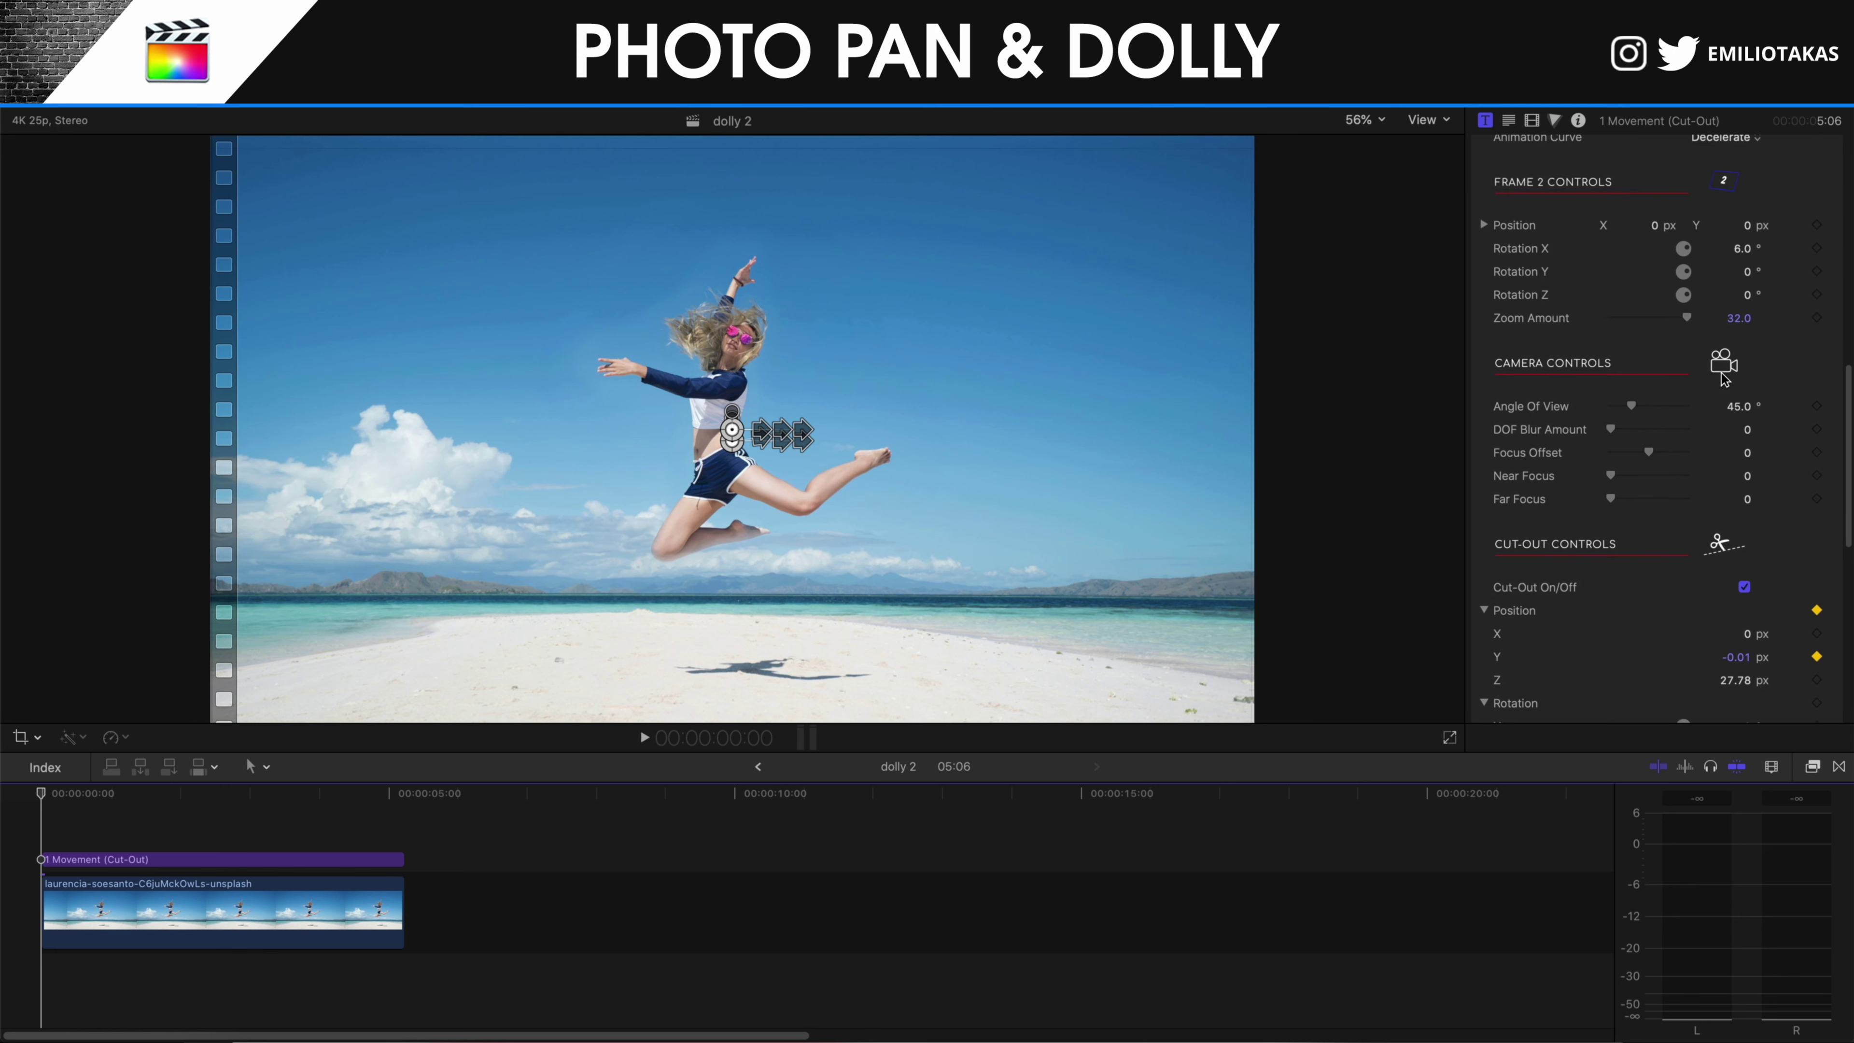
pyautogui.scroll(-4, 1723, 378)
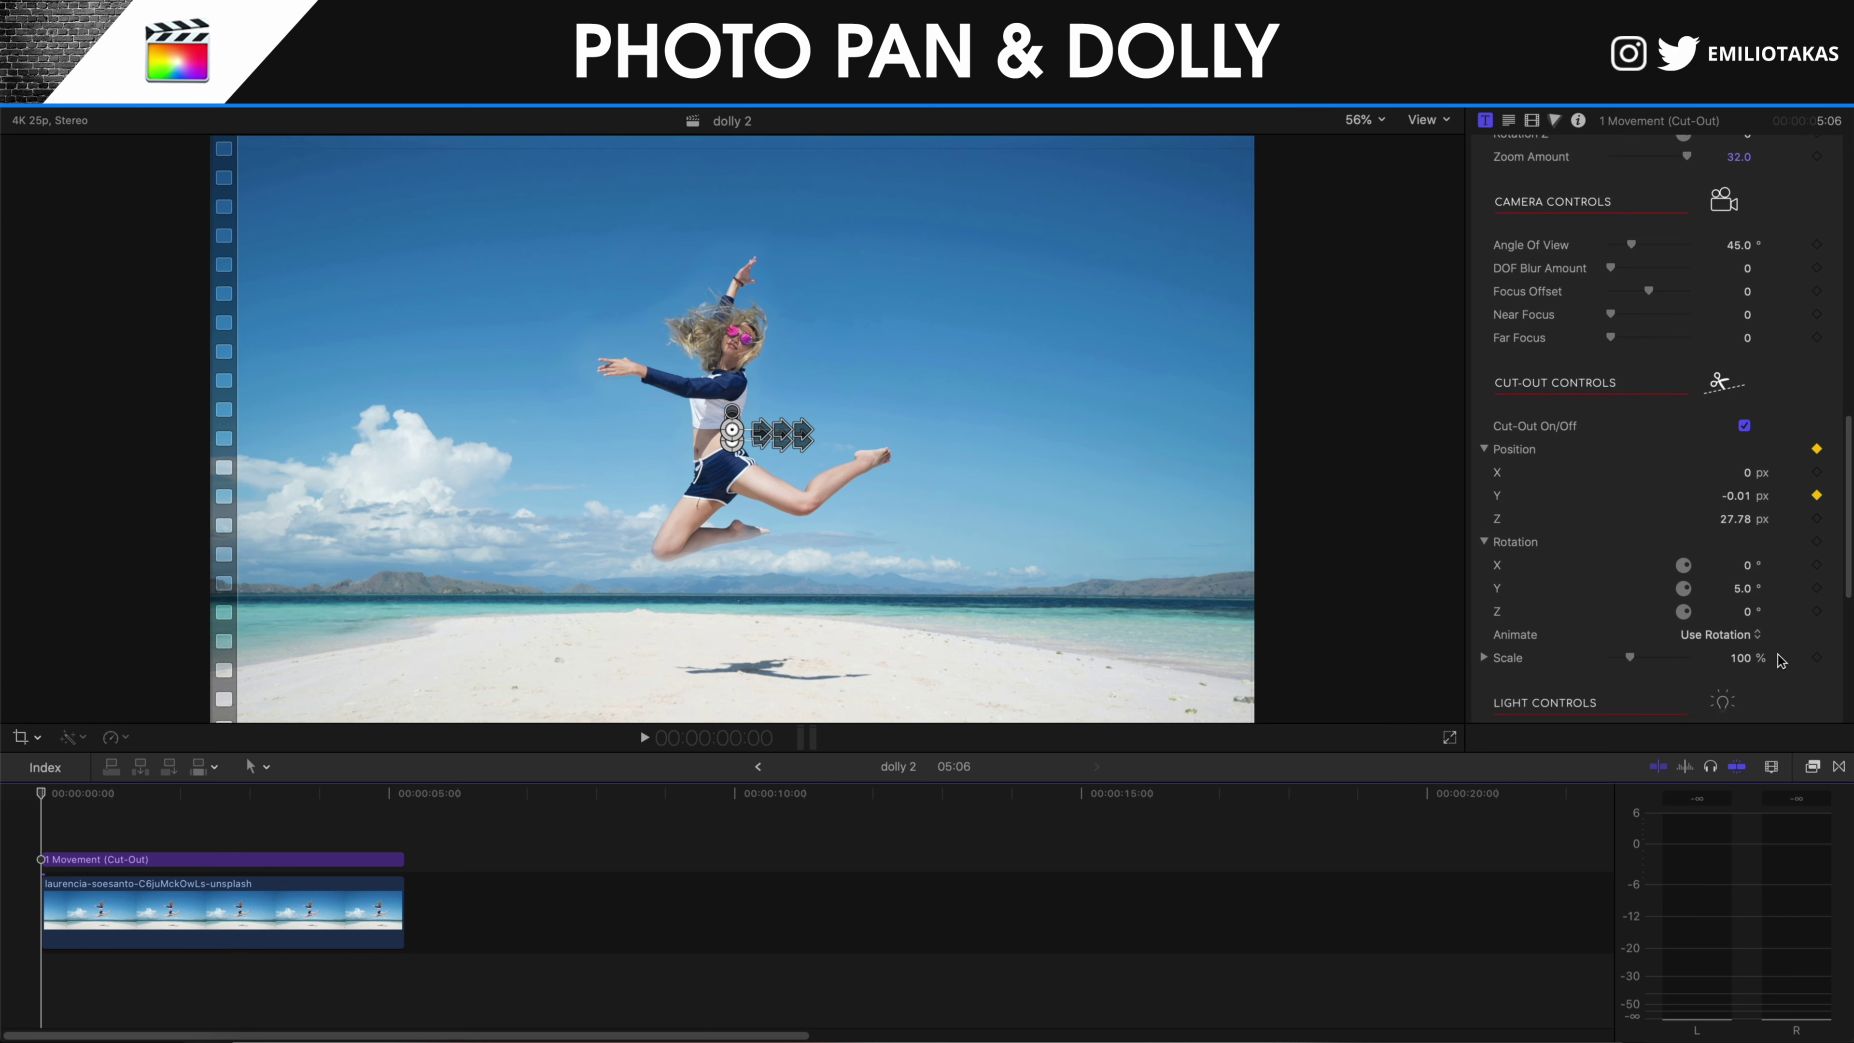
pyautogui.click(1816, 658)
# At 4:21, set the cut-out's Scale to 106% and Position Y to -1.96 px.
pyautogui.click(380, 849)
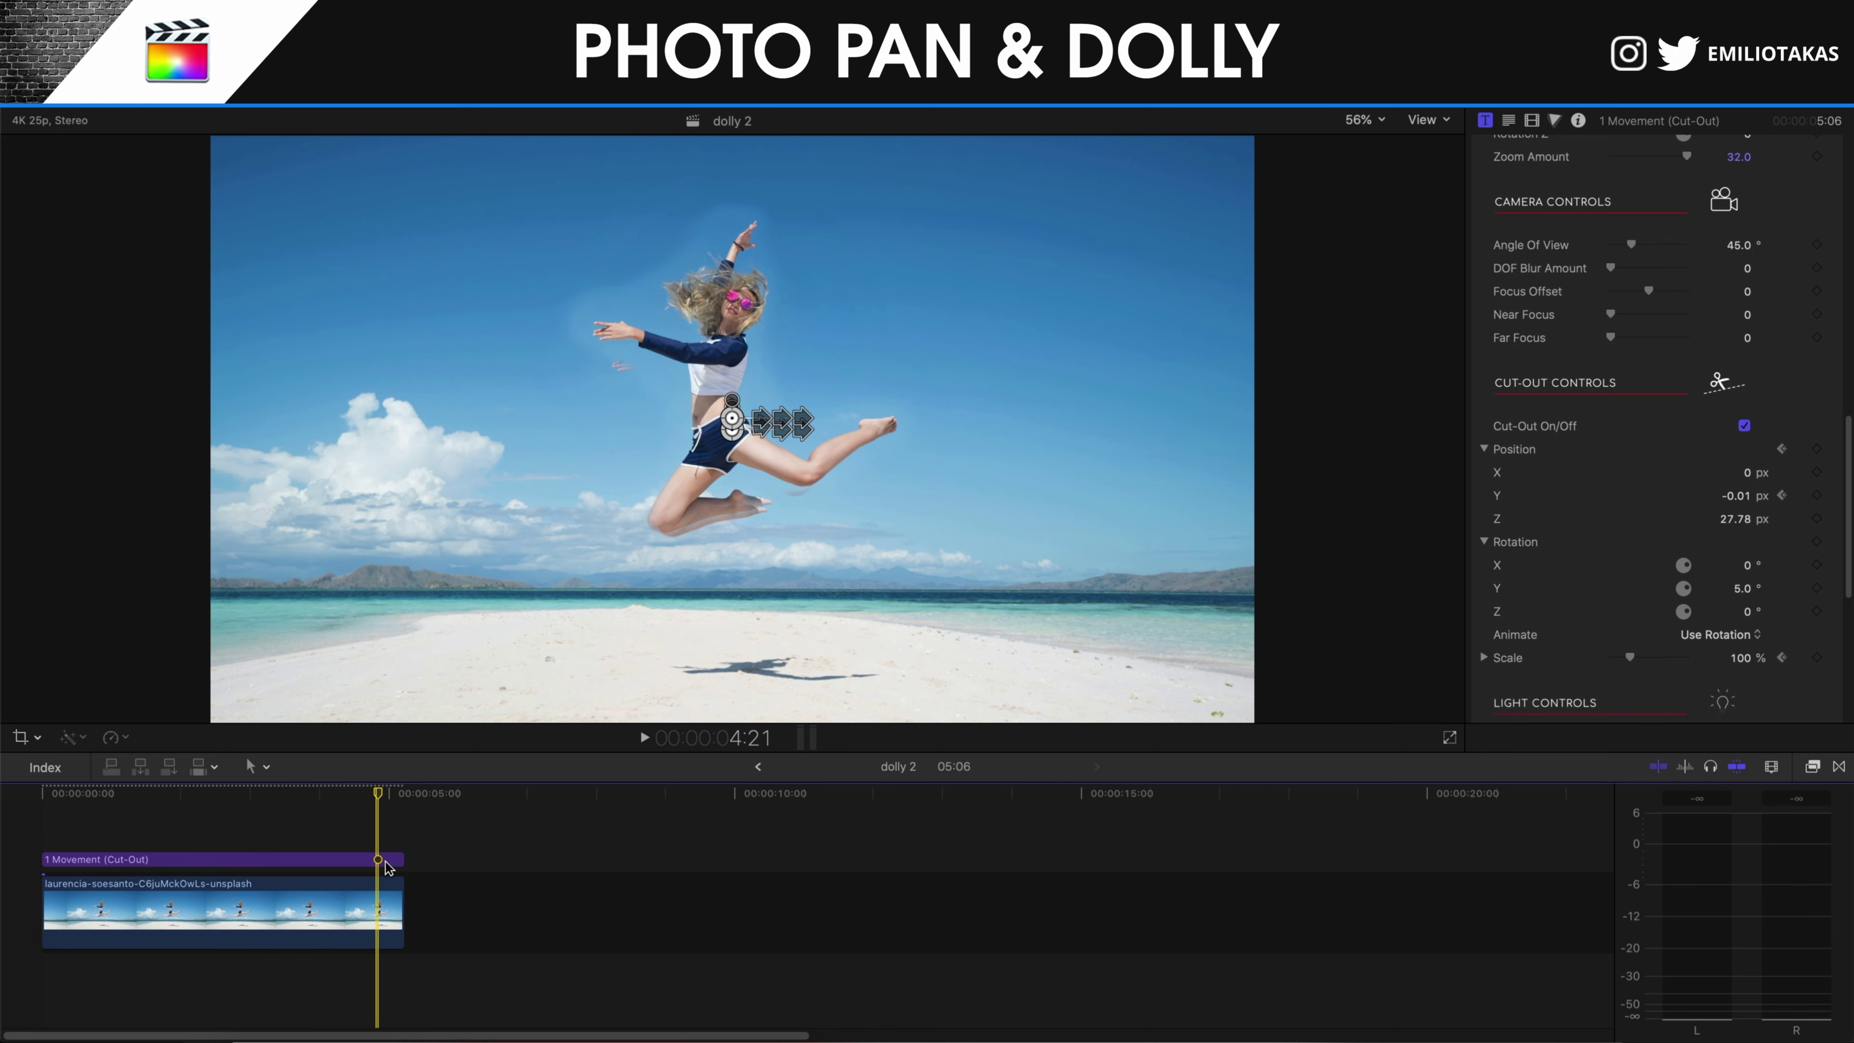
pyautogui.click(385, 862)
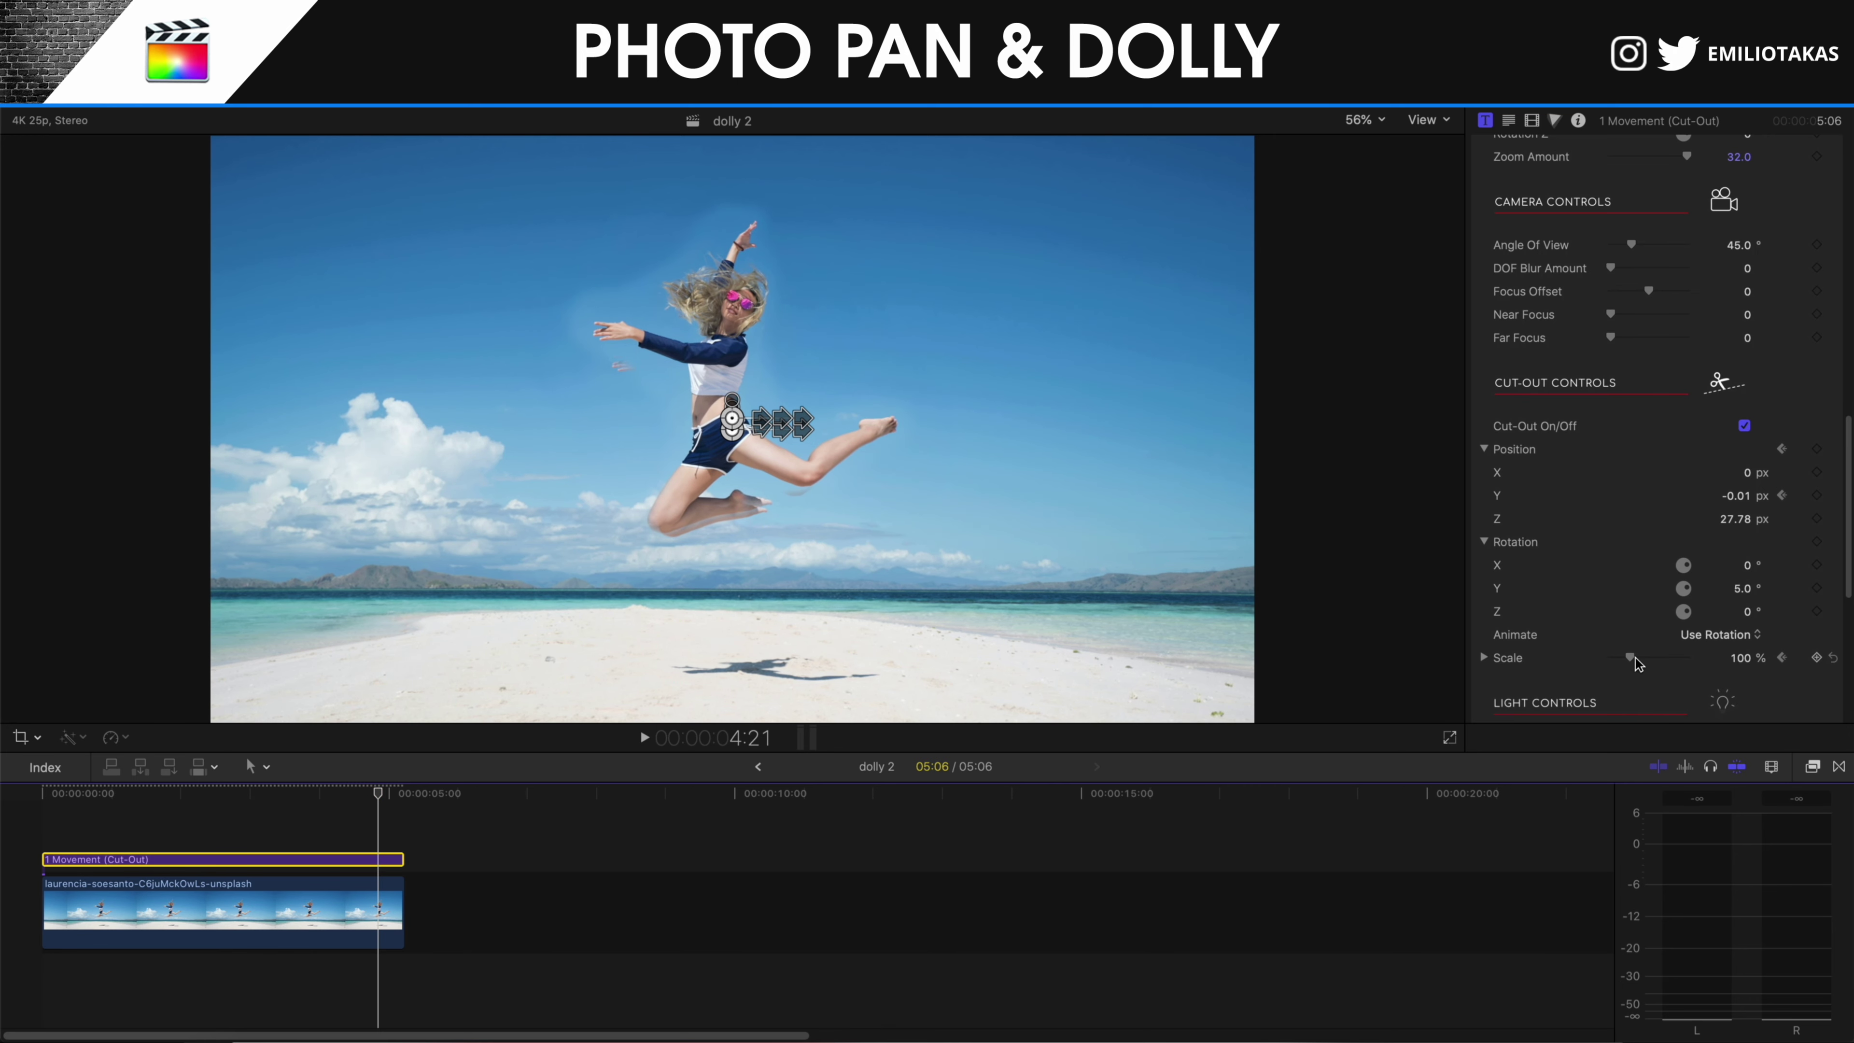
pyautogui.moveTo(1635, 663); pyautogui.dragTo(1635, 663)
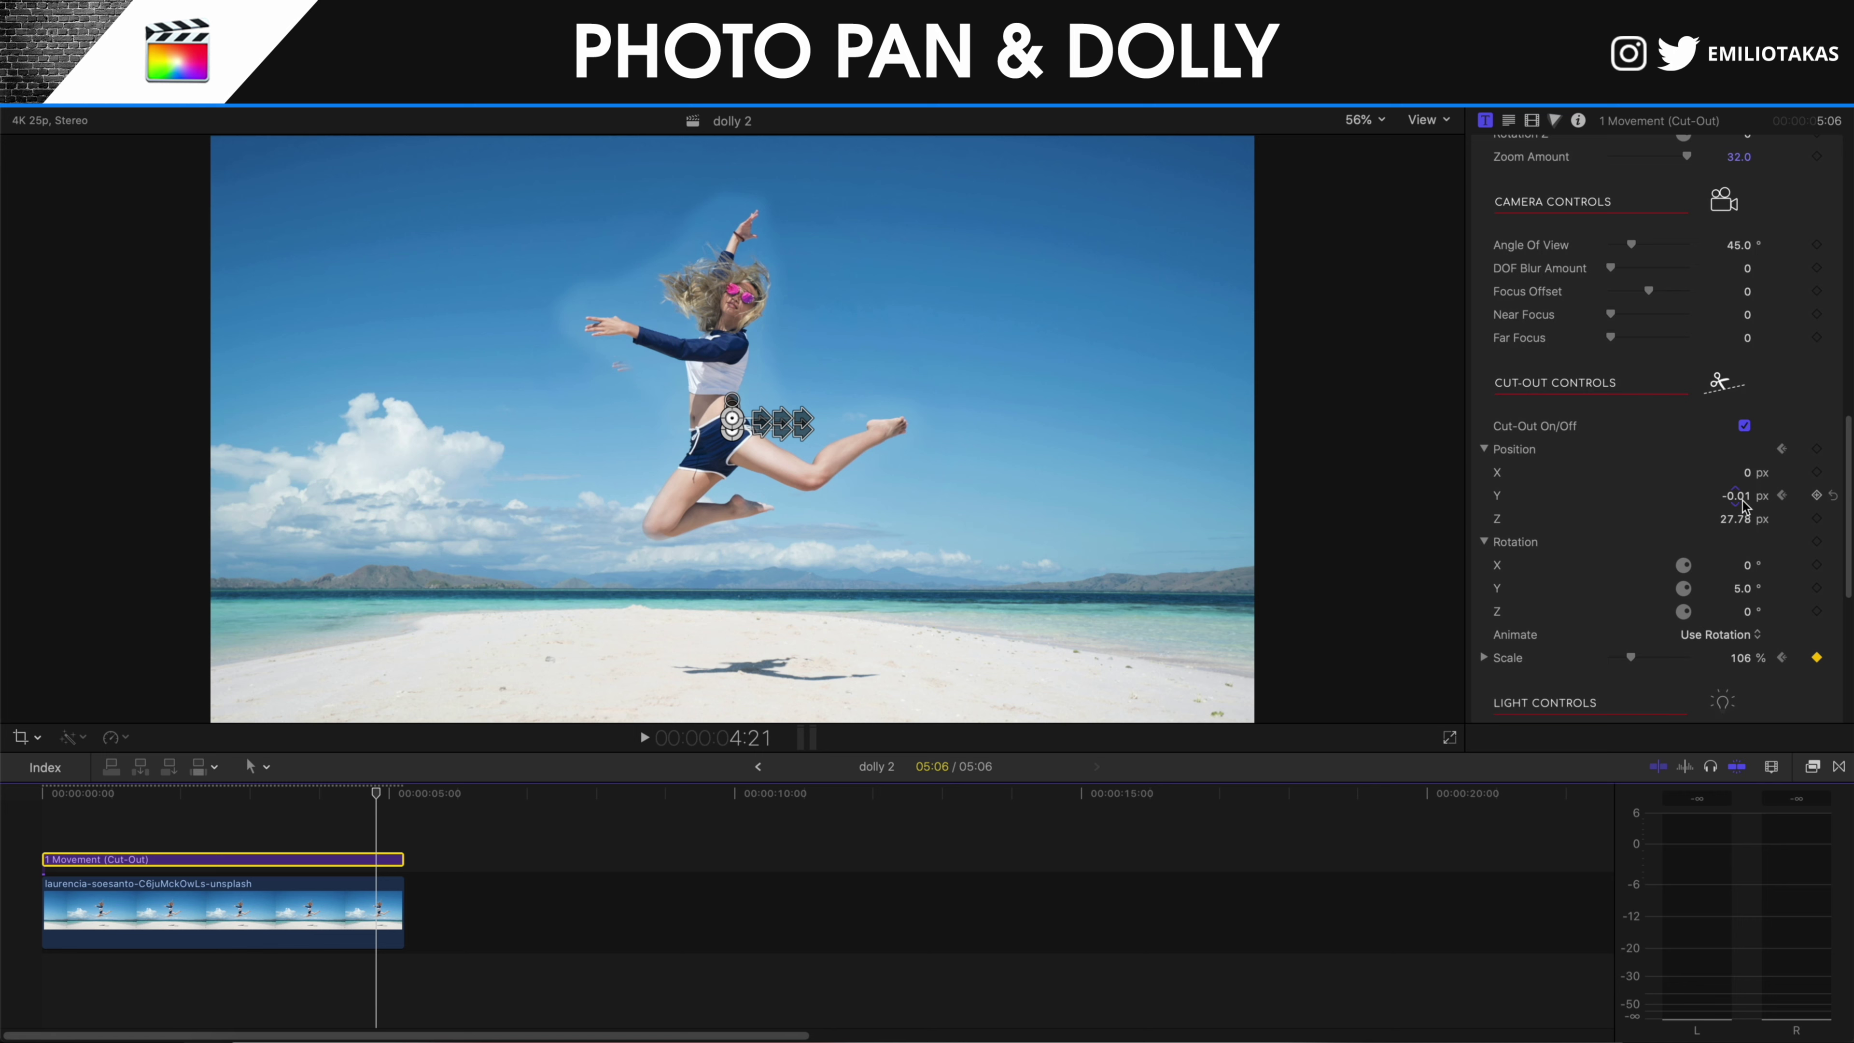
pyautogui.moveTo(1743, 503)
pyautogui.mouseDown()
pyautogui.moveTo(1743, 523)
pyautogui.moveTo(1738, 498)
pyautogui.mouseUp()
pyautogui.scroll(1, 1763, 511)
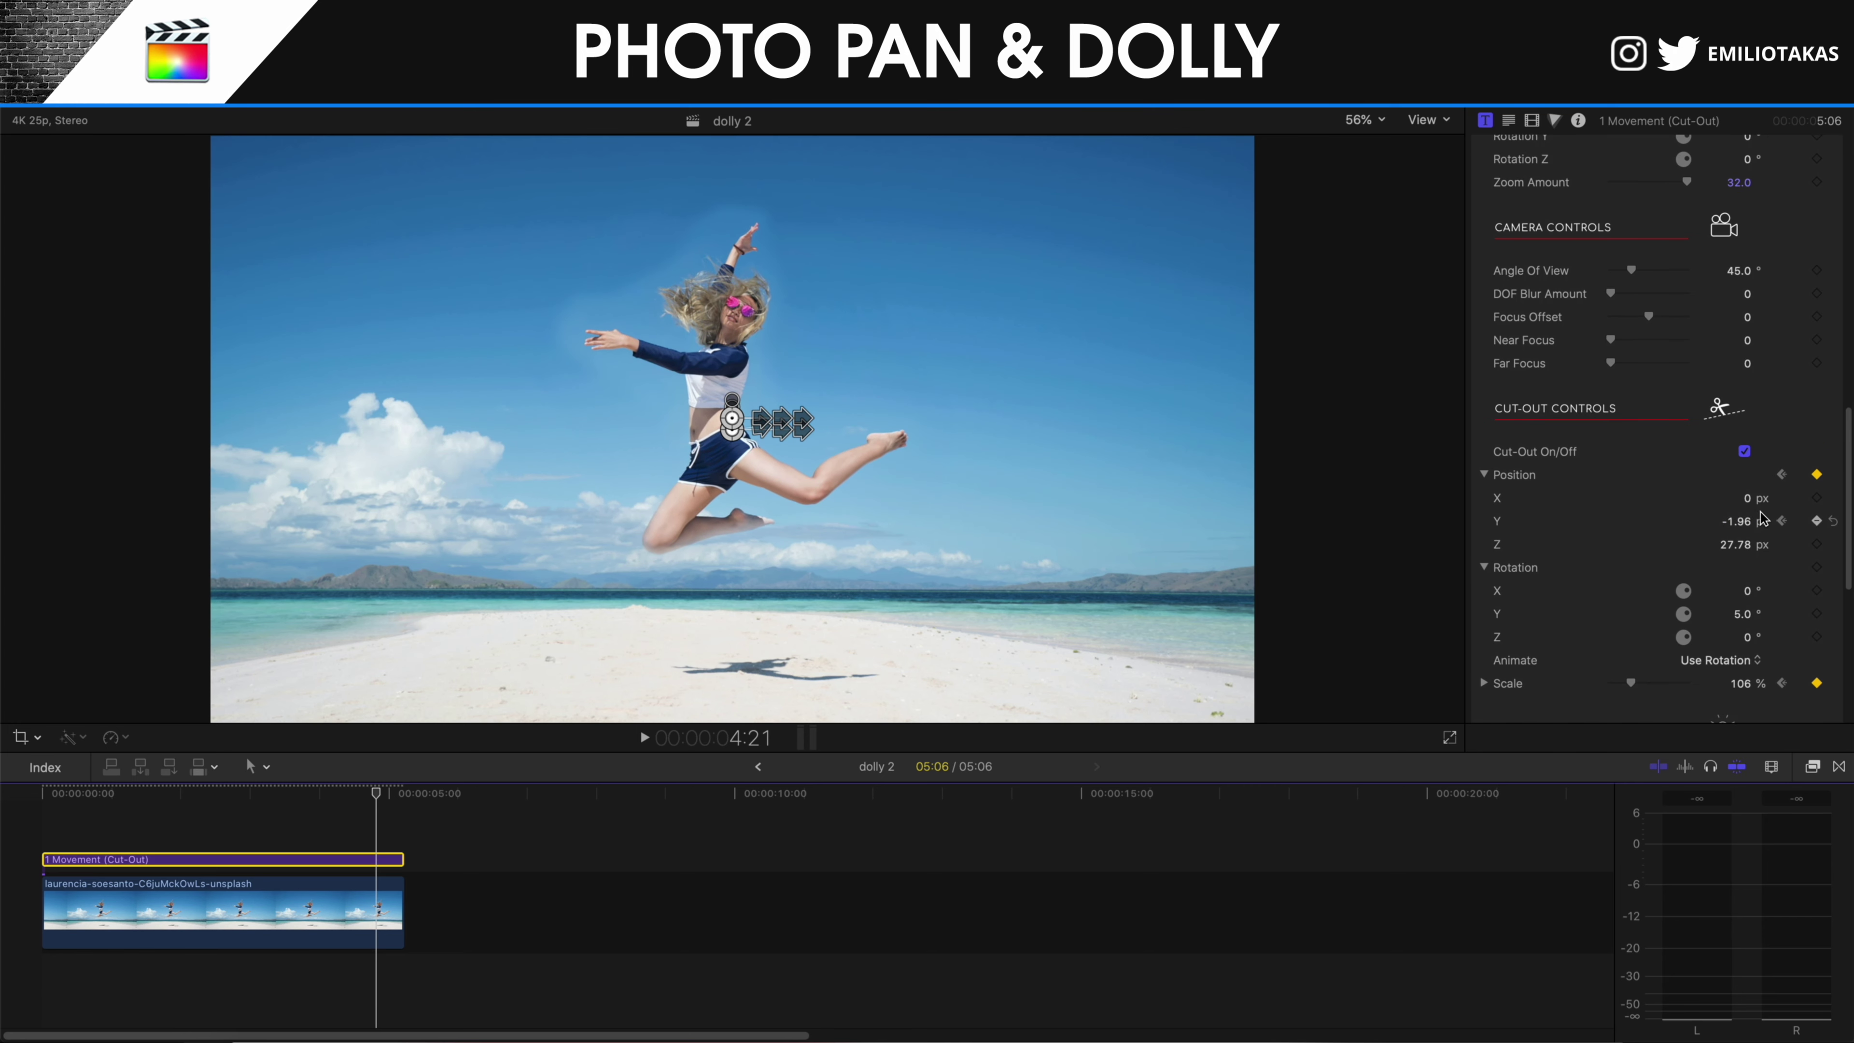
pyautogui.scroll(8, 1708, 526)
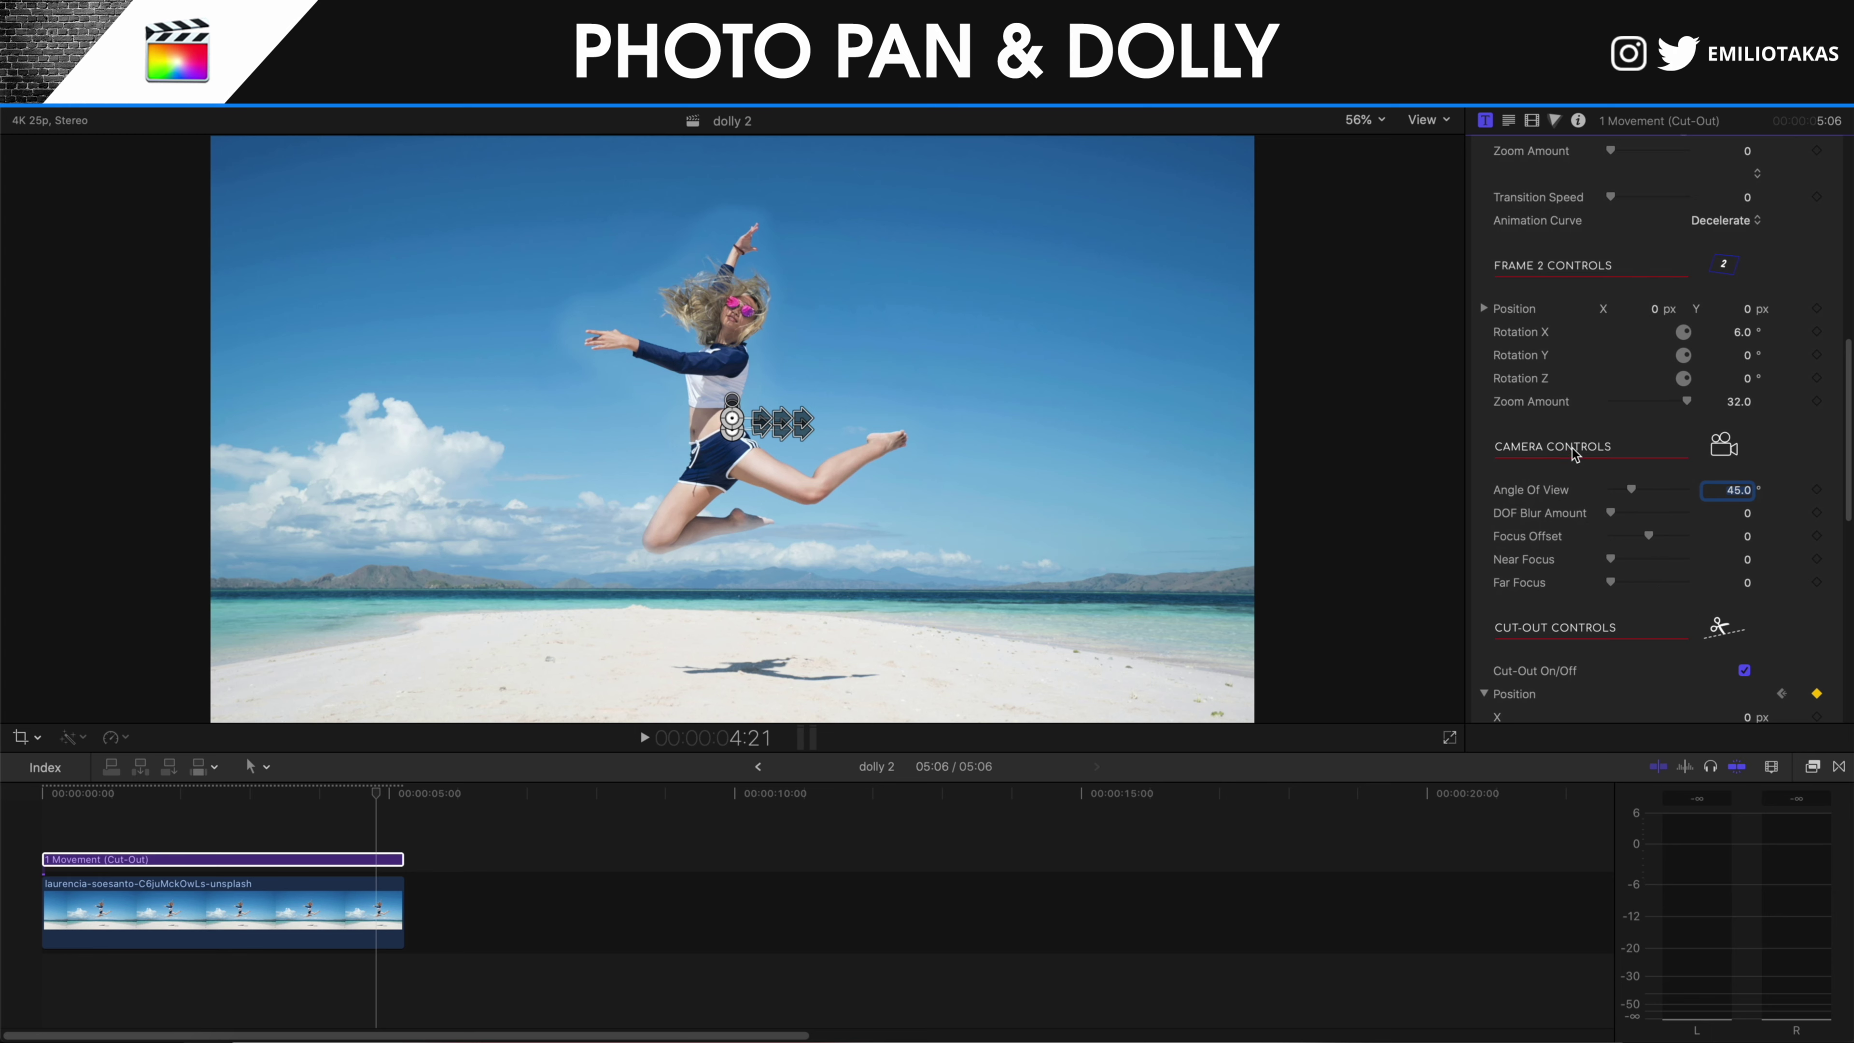
# Add a starting Angle Of View keyframe at 45° on the clip's first frame.
pyautogui.click(40, 850)
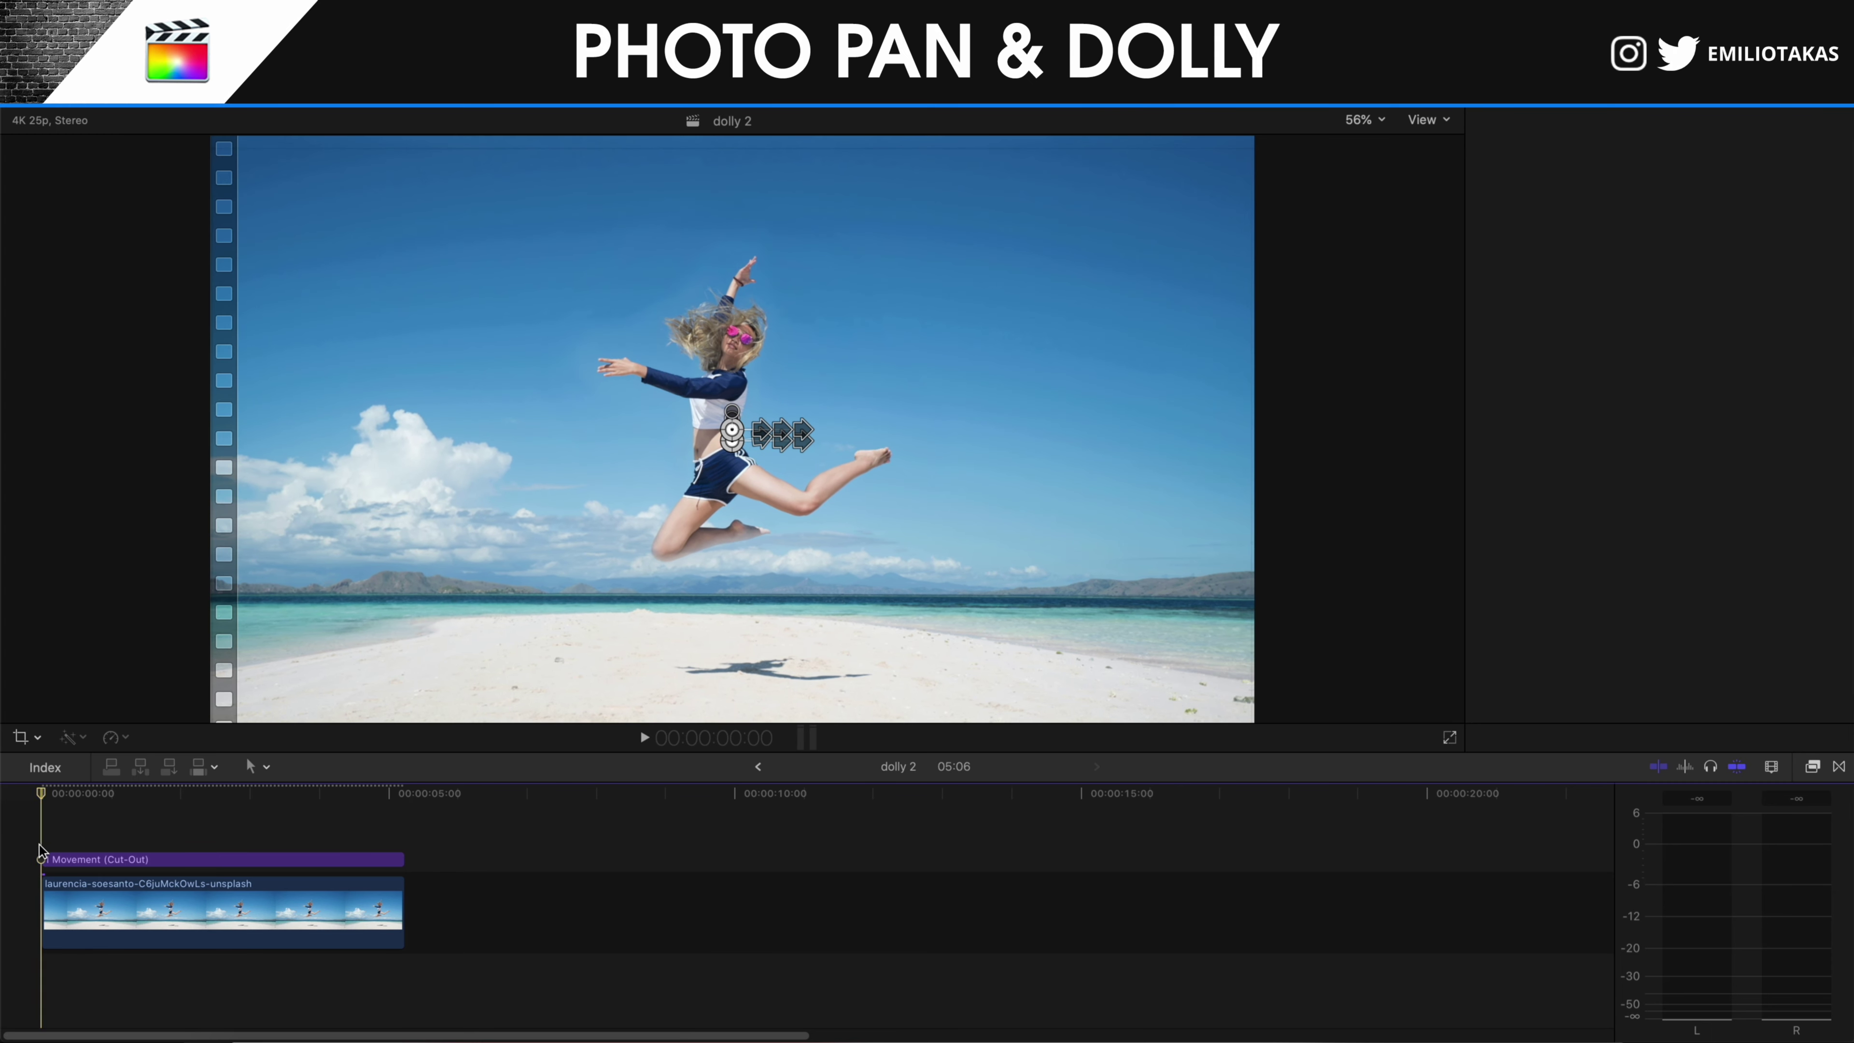
pyautogui.click(68, 860)
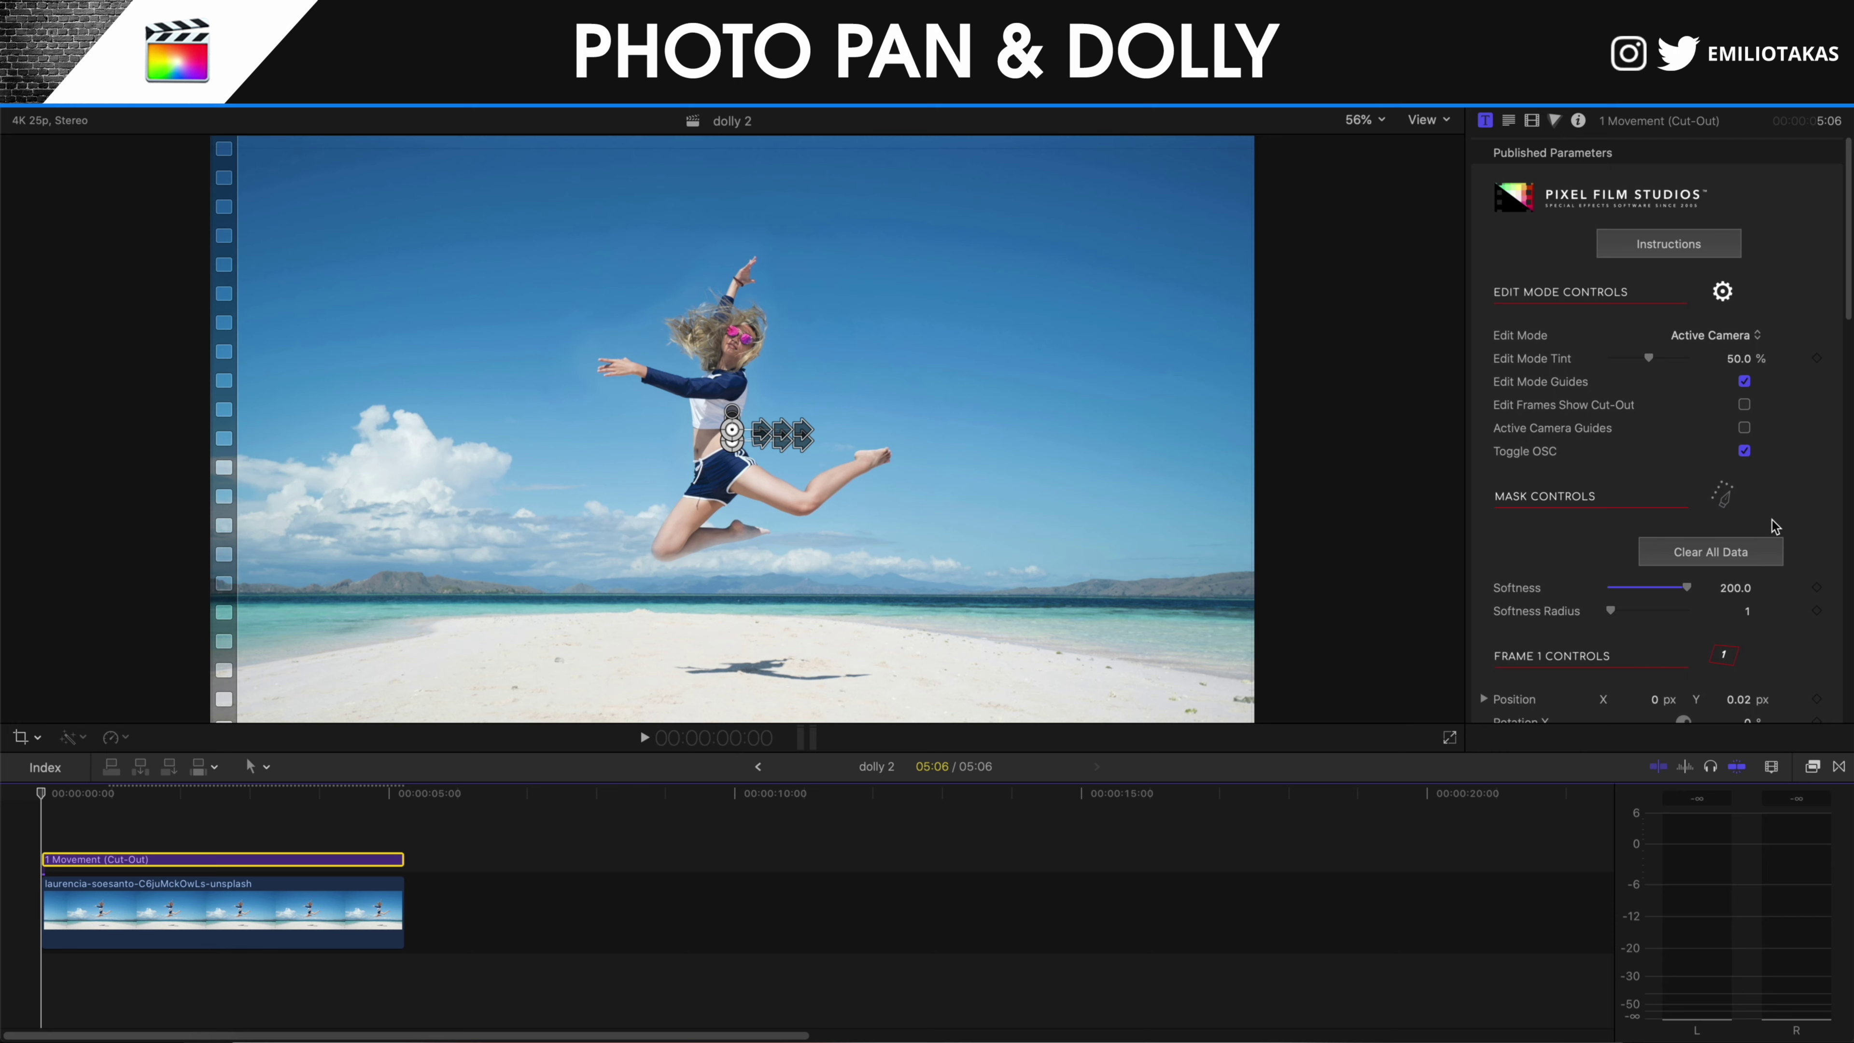
pyautogui.scroll(-5, 1776, 526)
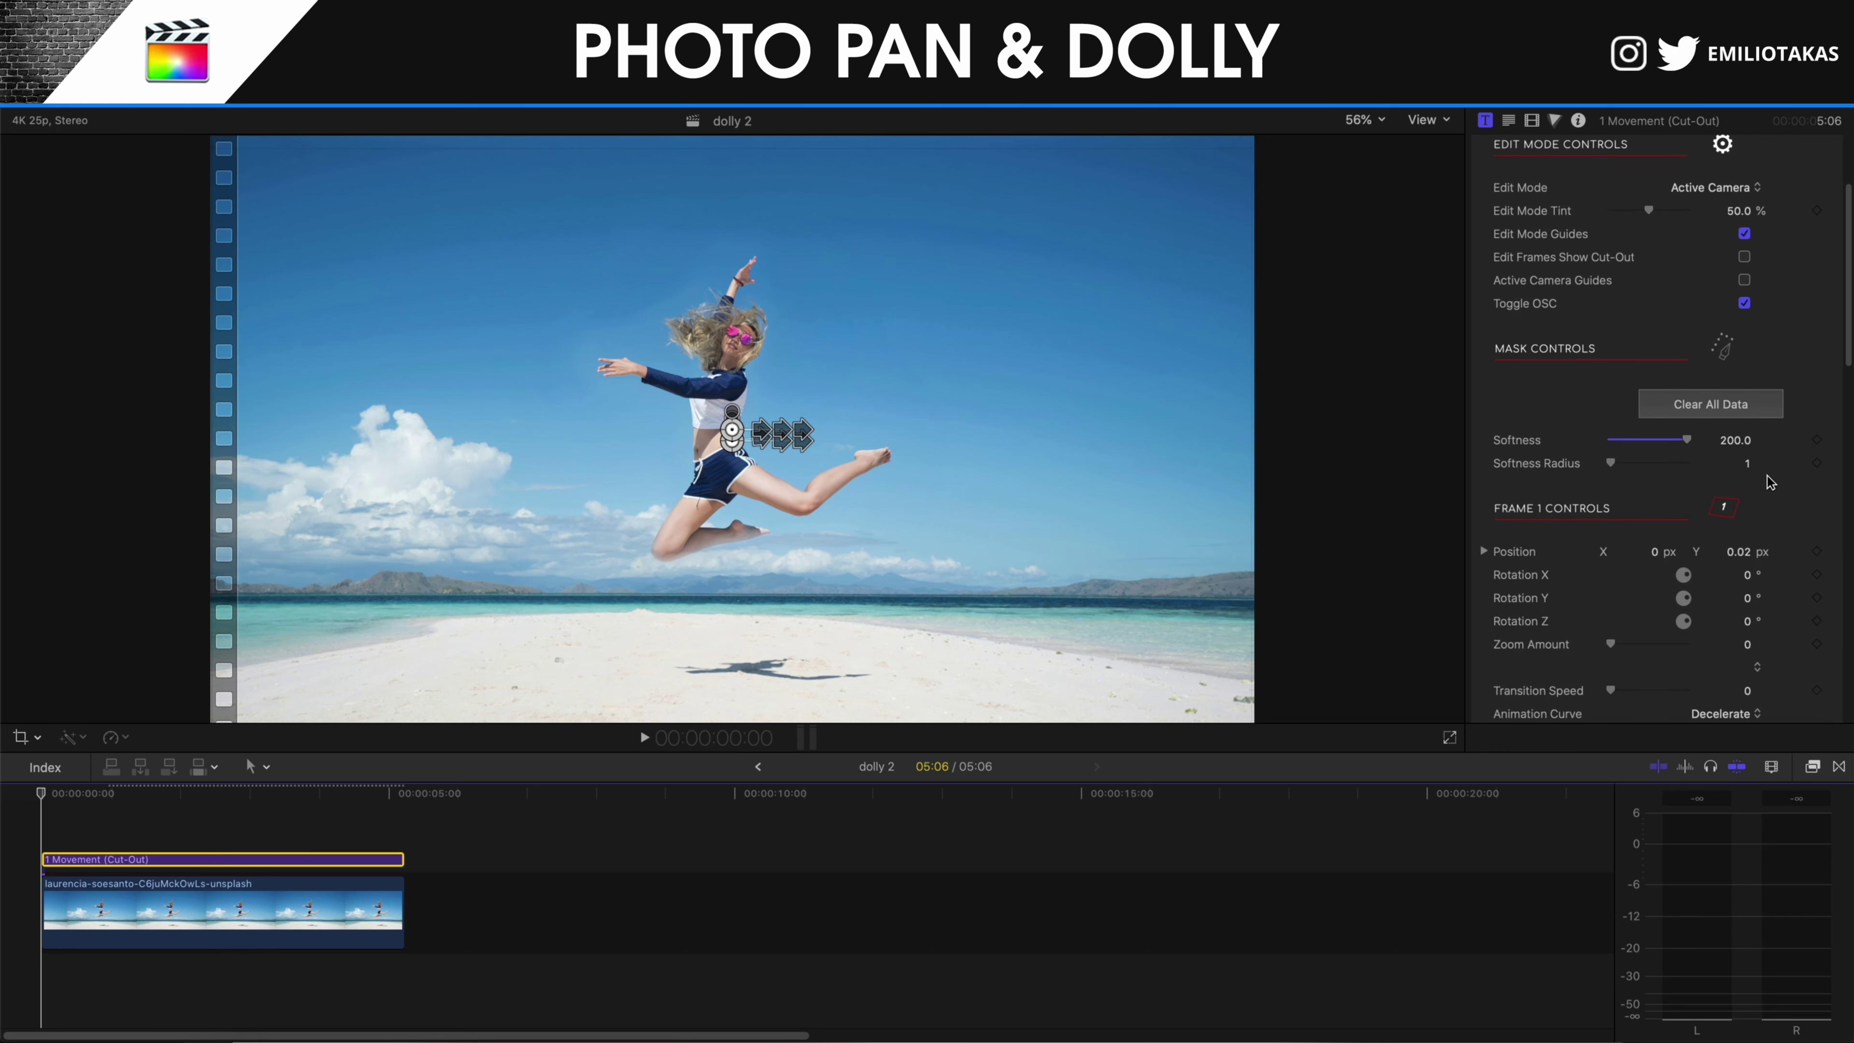
pyautogui.scroll(-5, 1774, 486)
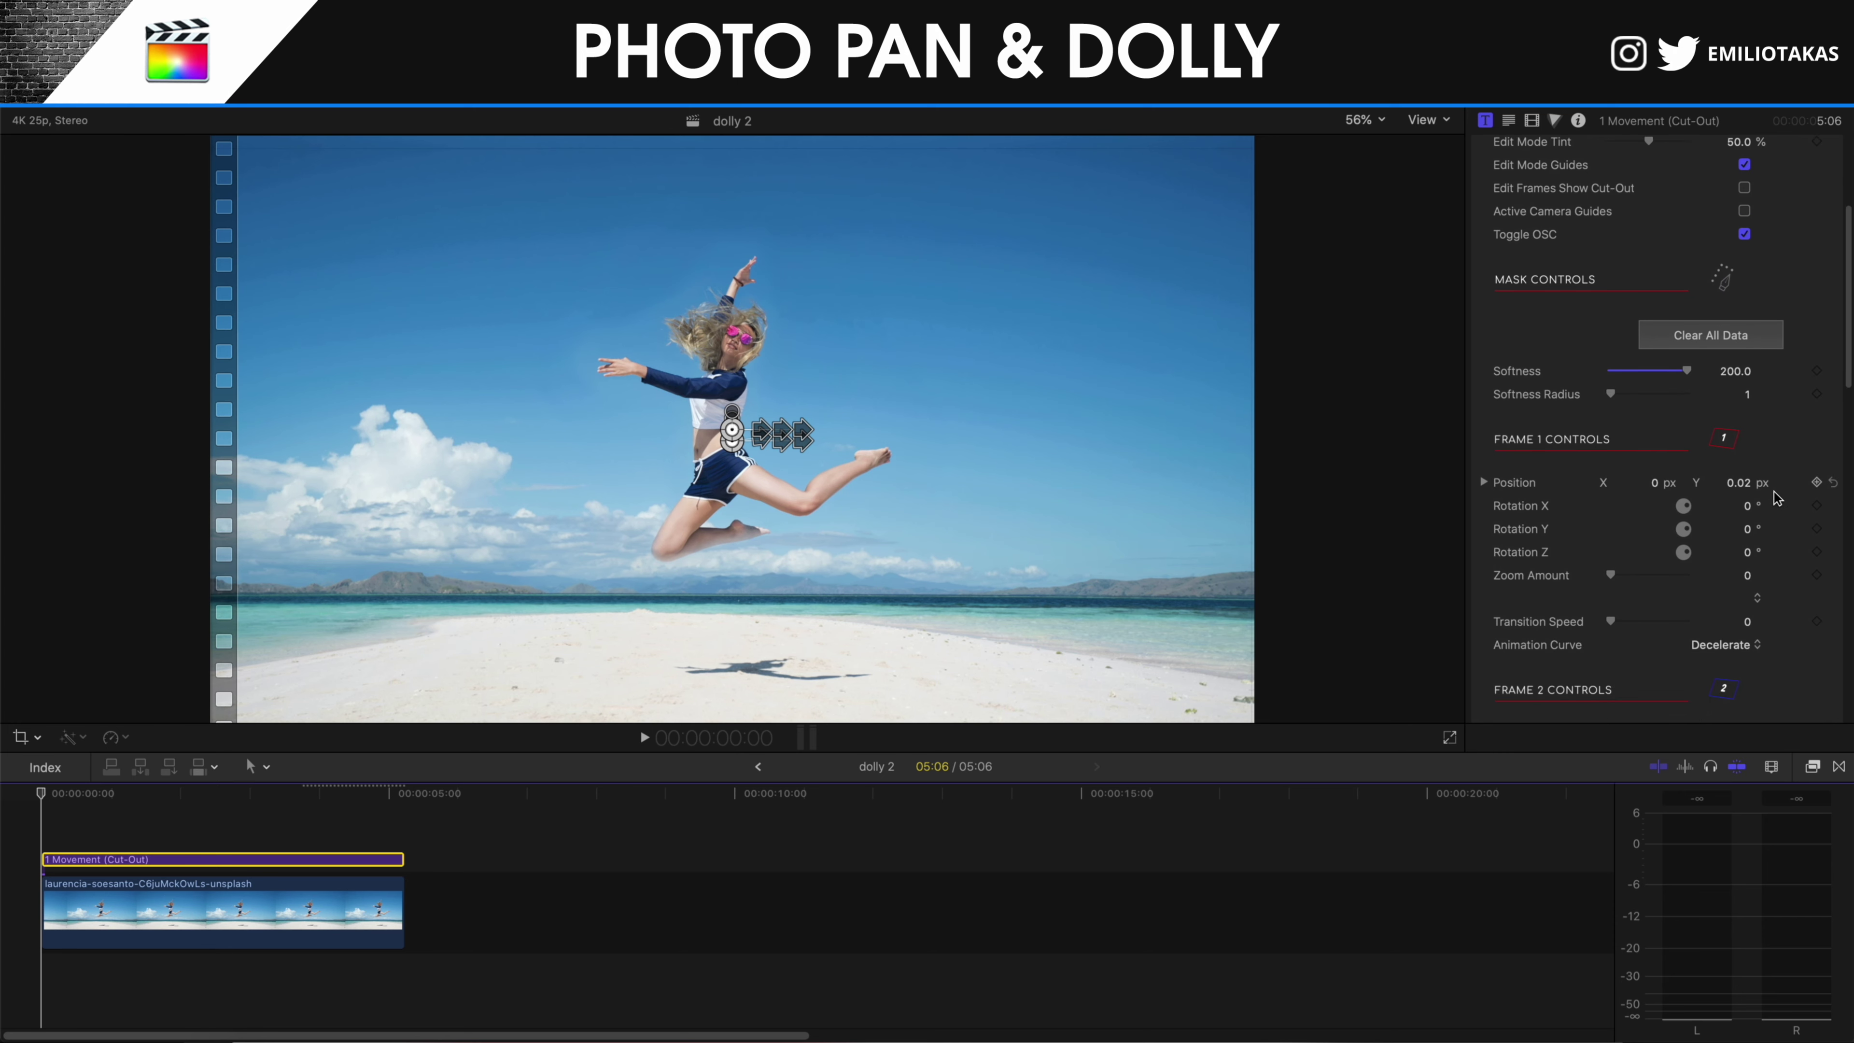
pyautogui.scroll(-7, 1796, 513)
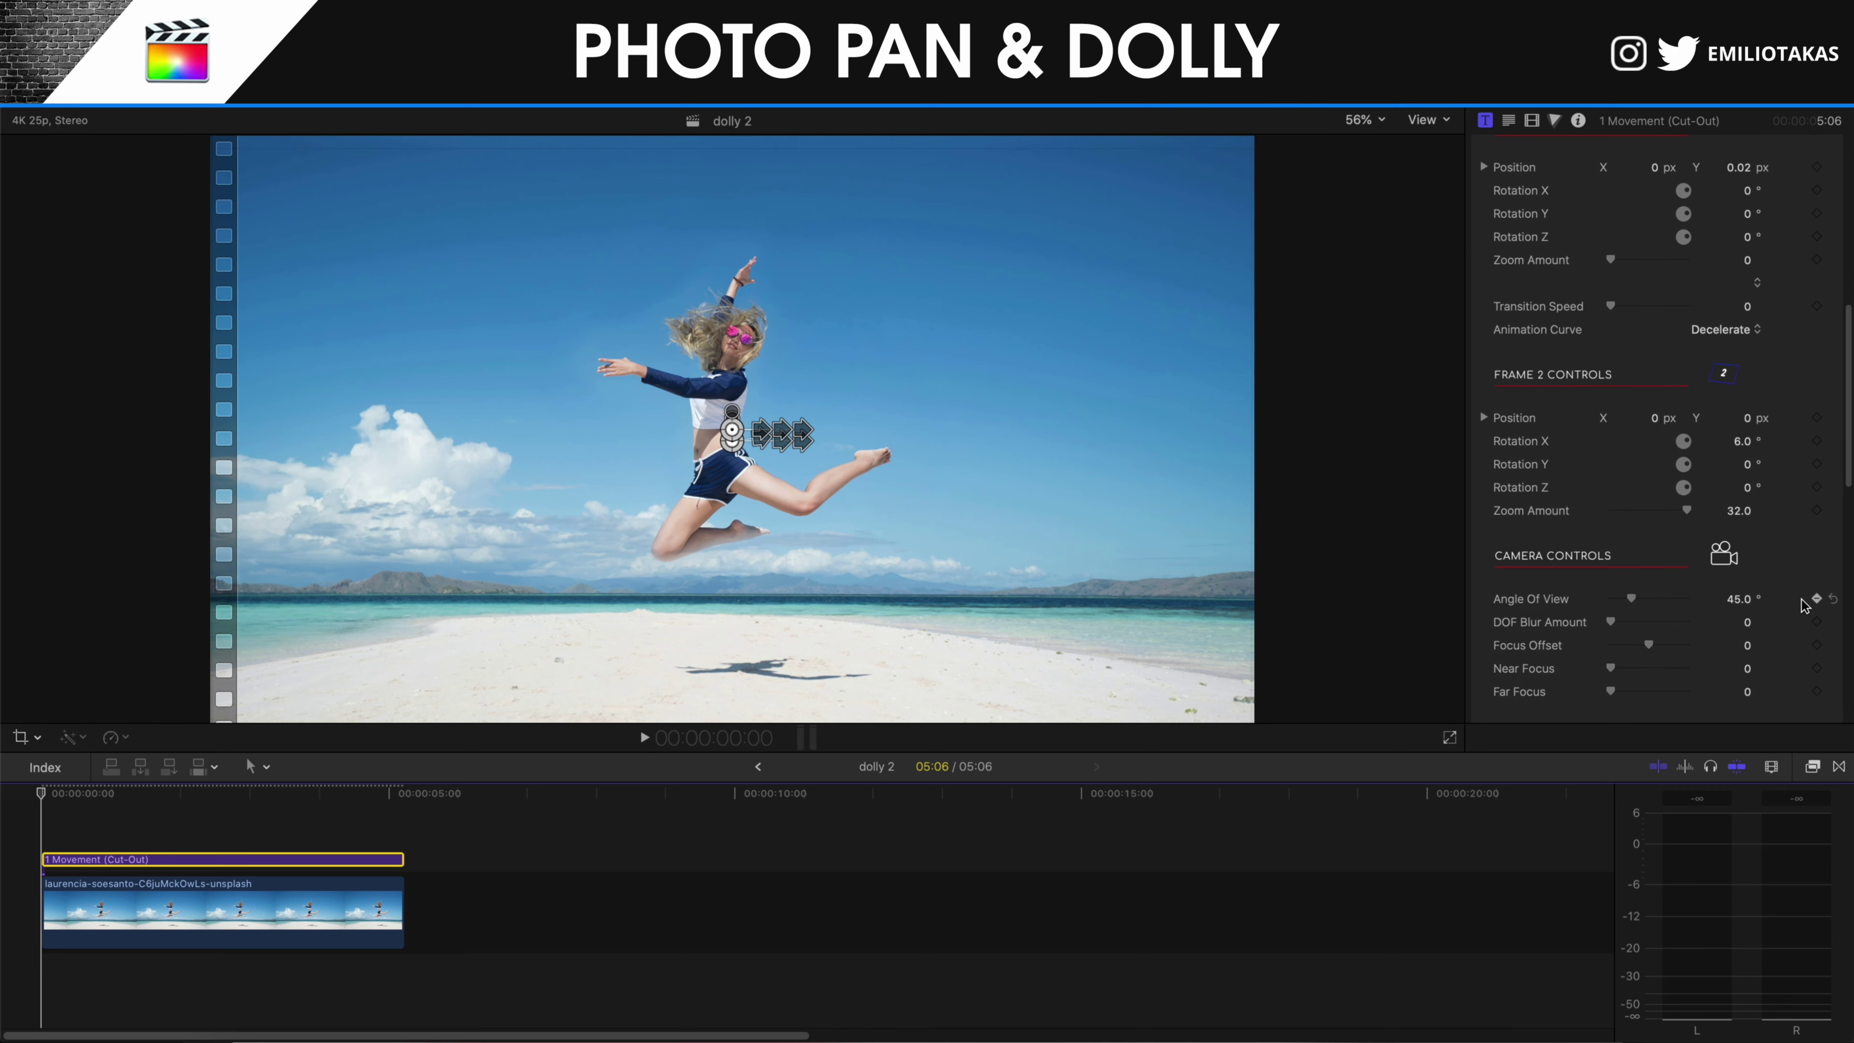
pyautogui.click(1816, 598)
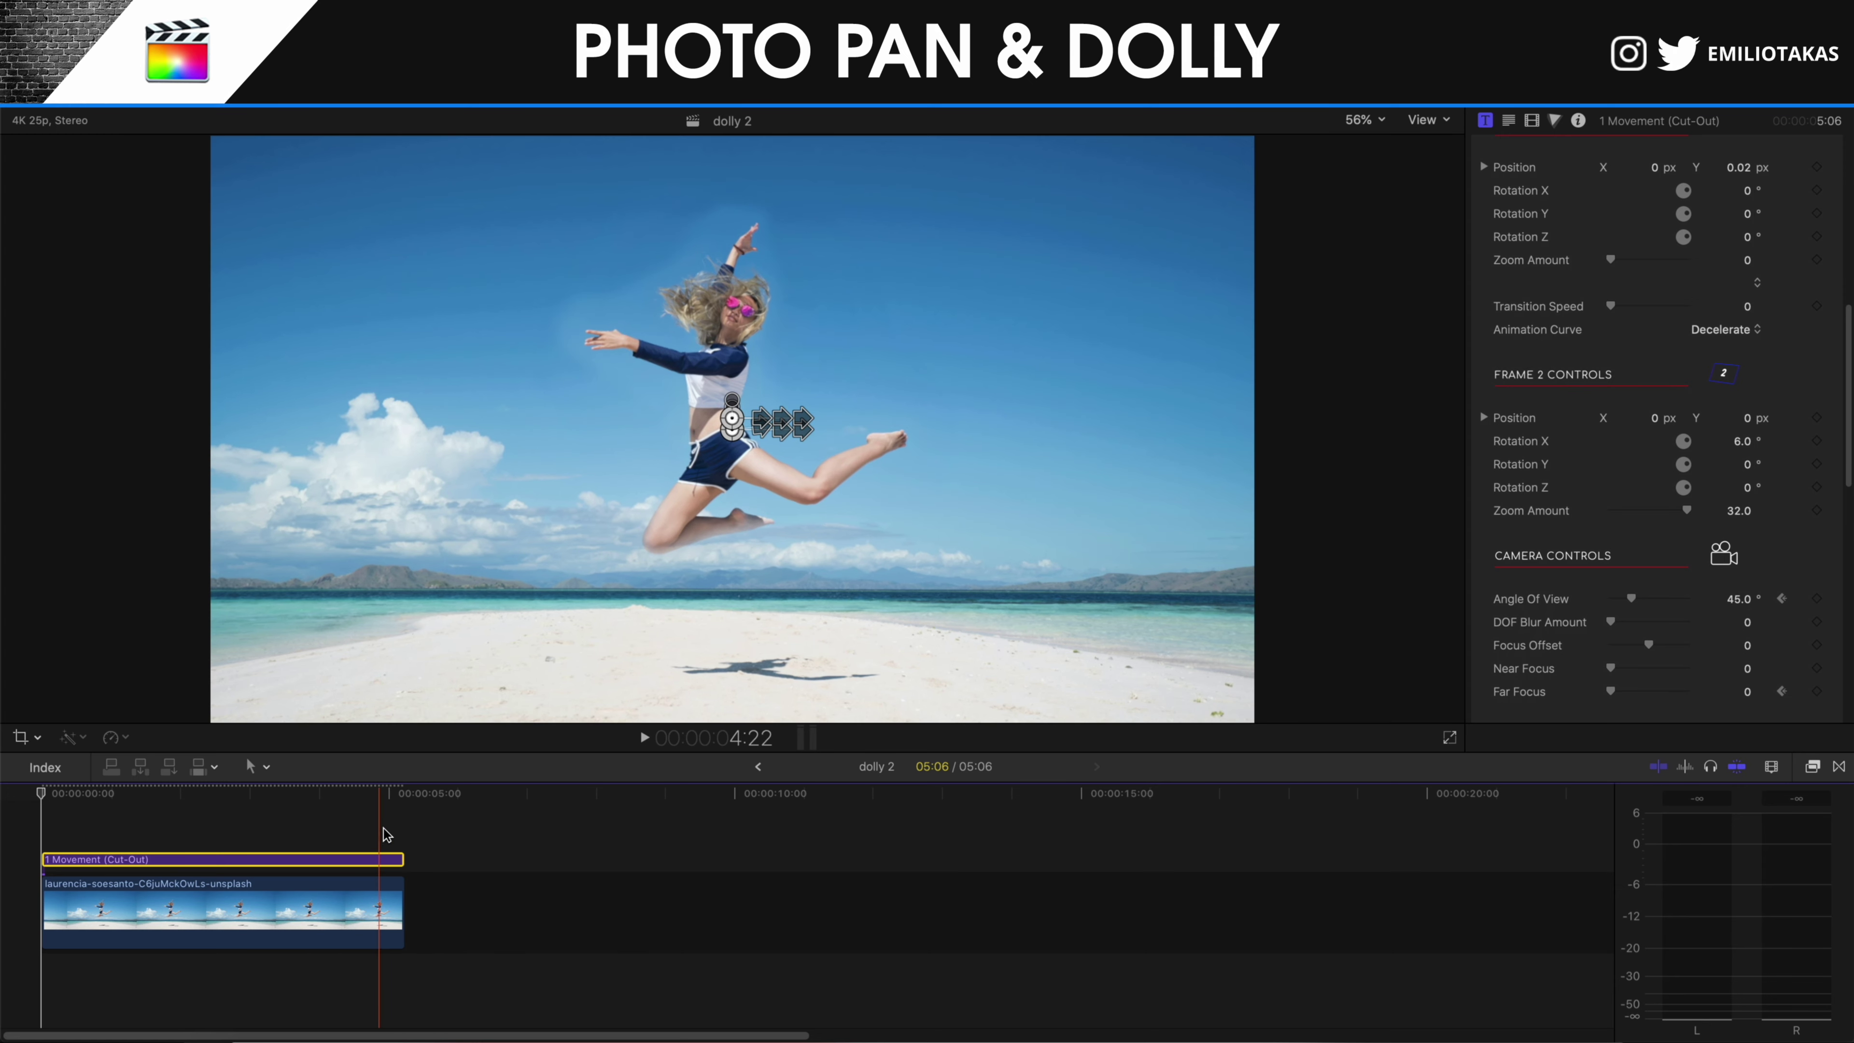
# At the clip's end, set Angle Of View to 52° and Far Focus to 401.
pyautogui.click(385, 860)
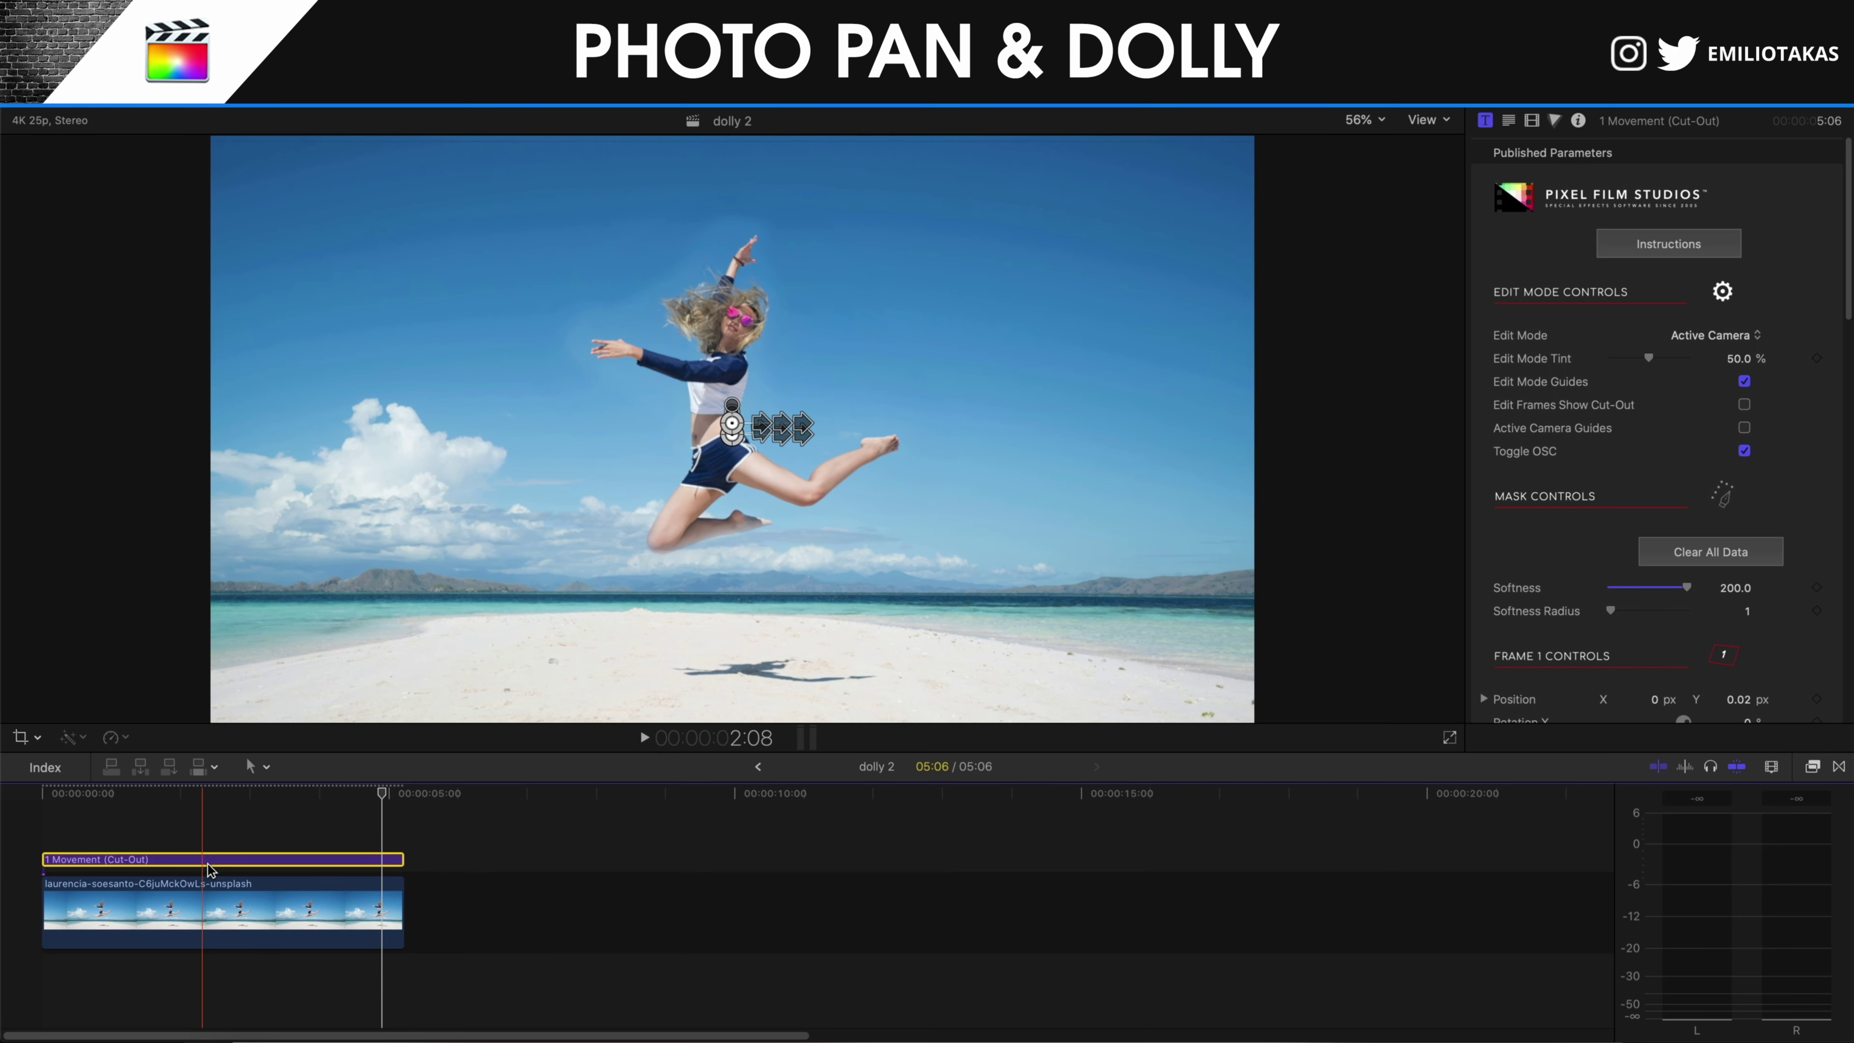
pyautogui.scroll(-10, 1578, 577)
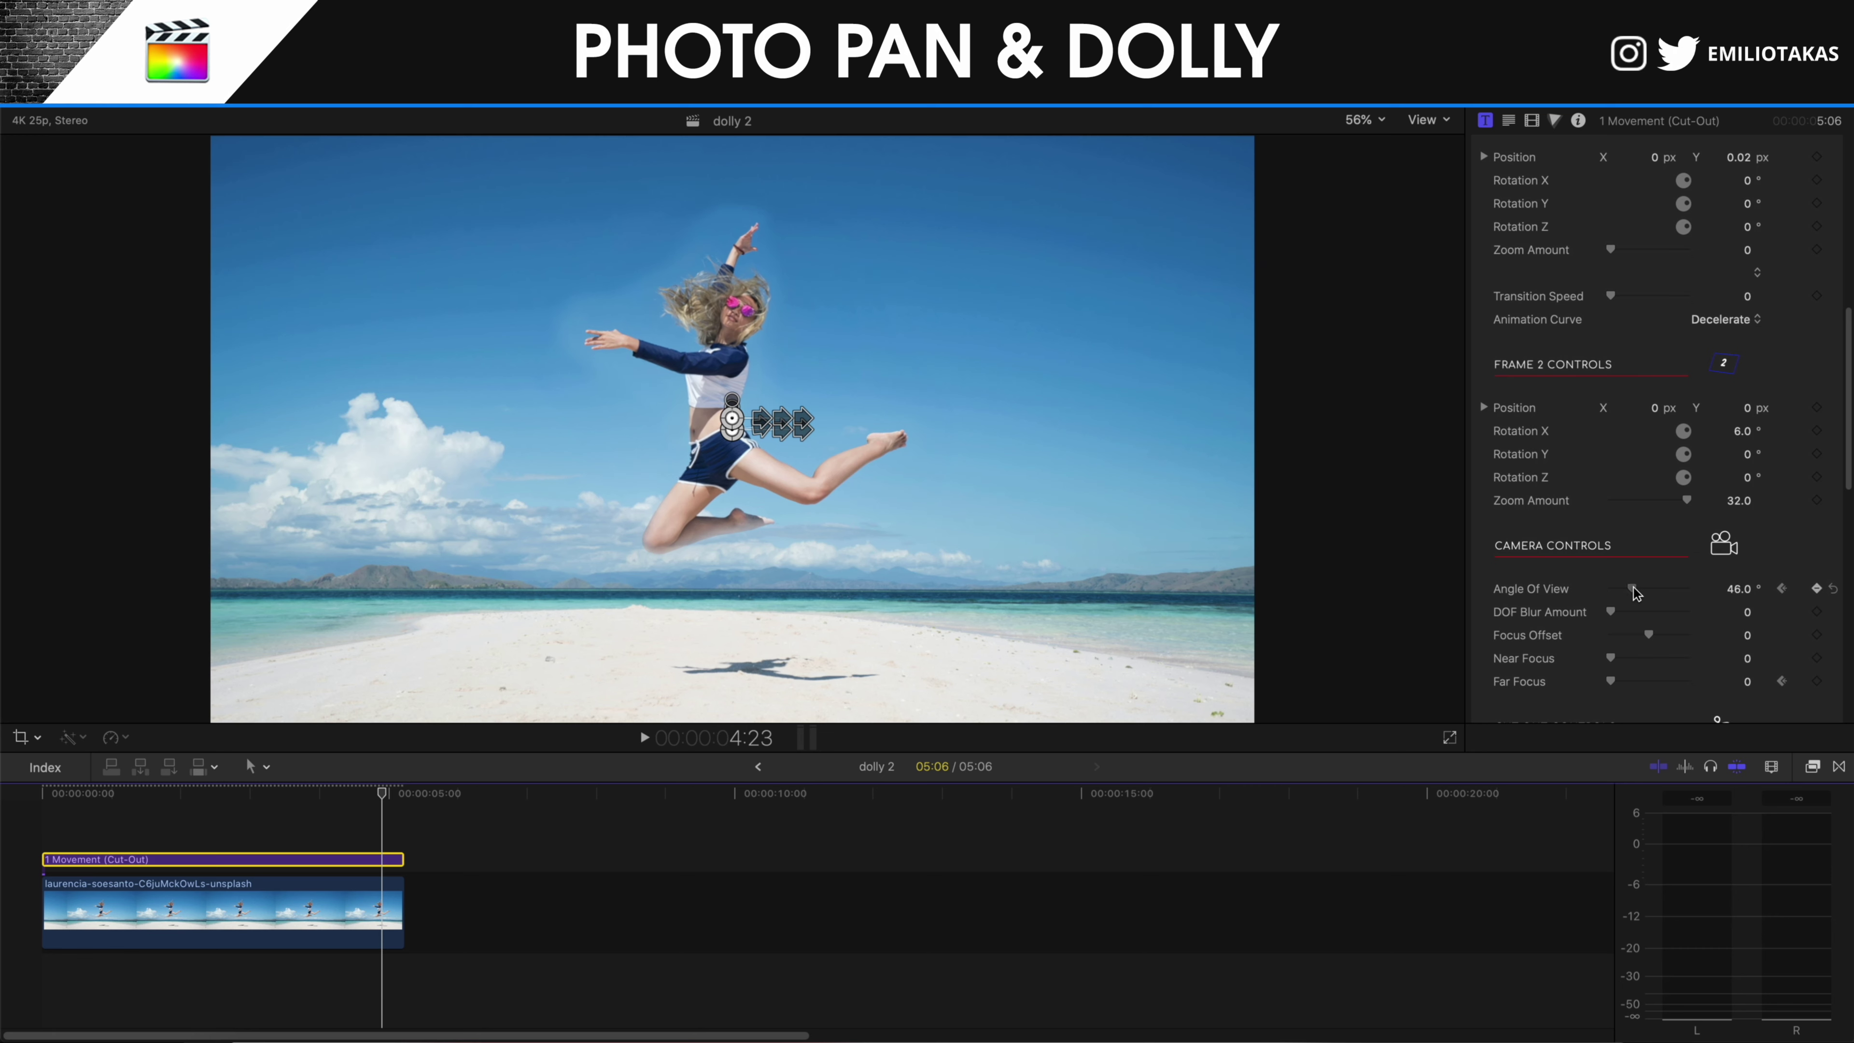
pyautogui.moveTo(1633, 593); pyautogui.dragTo(1636, 593)
pyautogui.moveTo(1612, 688)
pyautogui.mouseDown()
pyautogui.moveTo(1658, 687)
pyautogui.moveTo(1625, 685)
pyautogui.mouseUp()
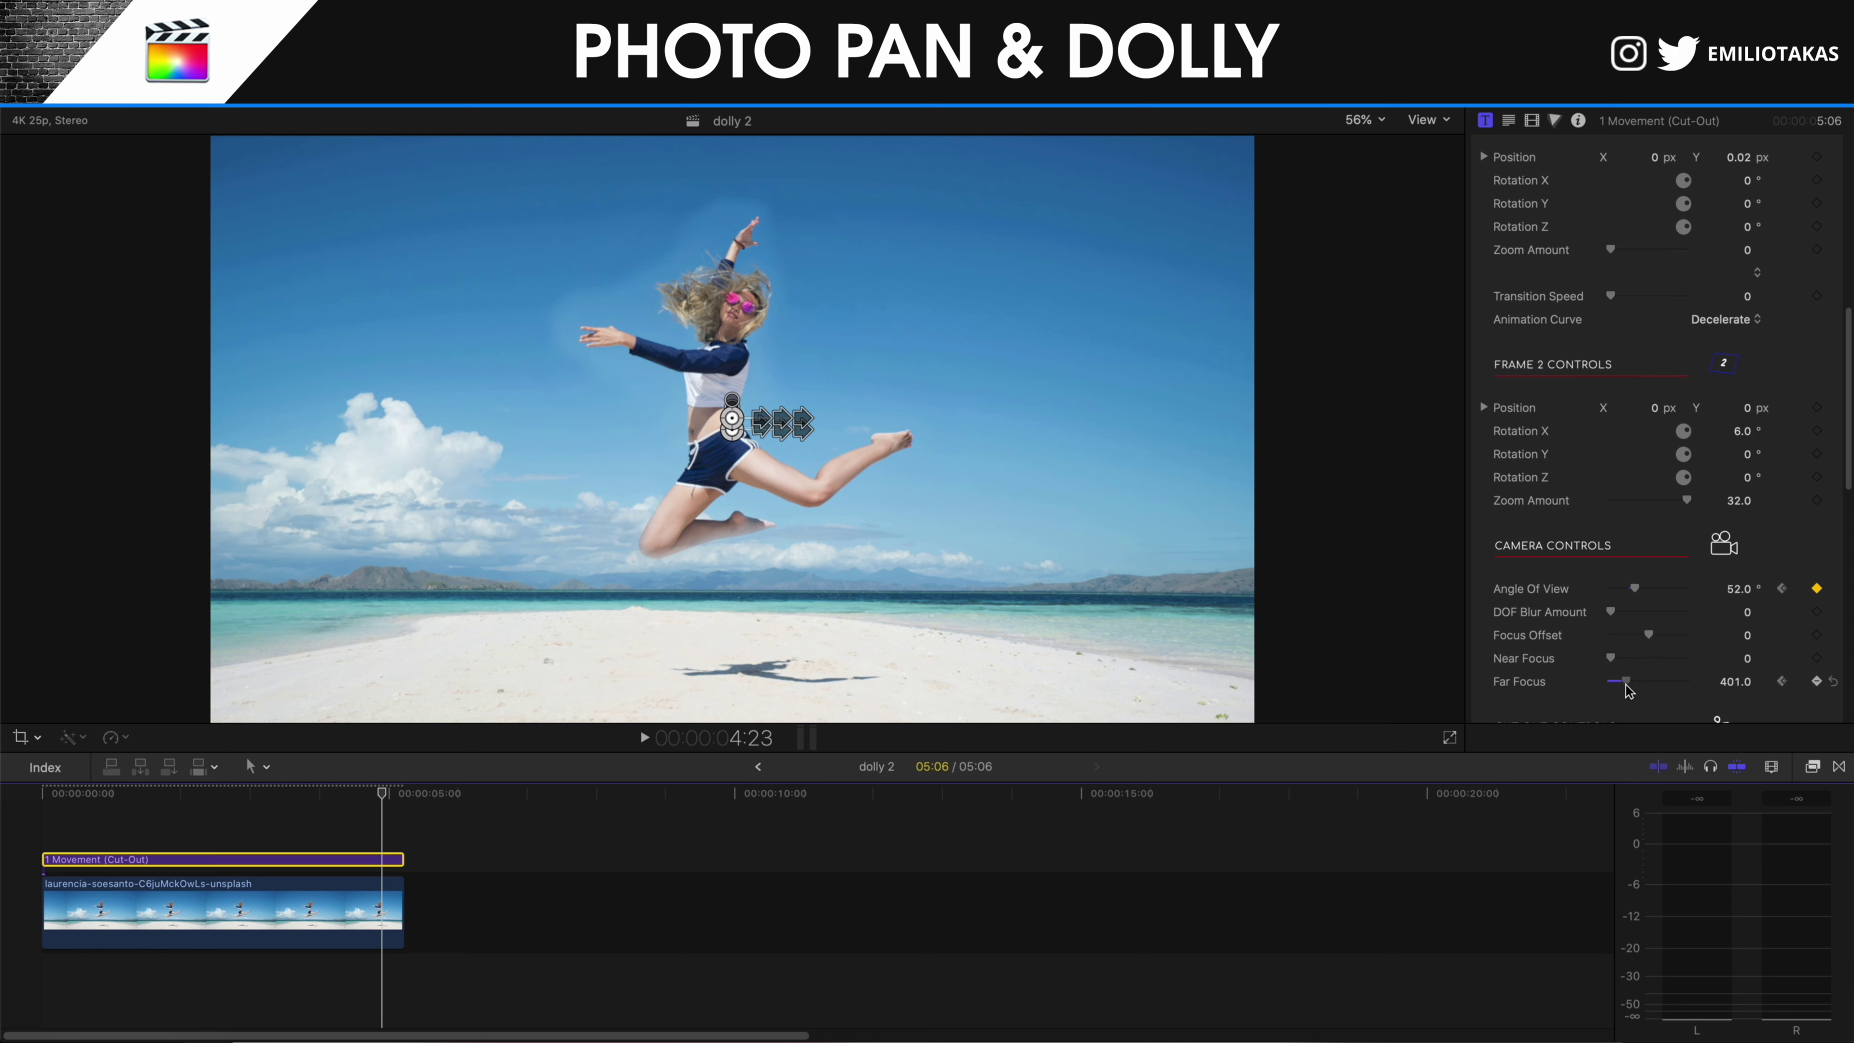
# Raise the mask's Softness Radius to 2 and drag Softness down toward 112.
pyautogui.scroll(10, 1636, 507)
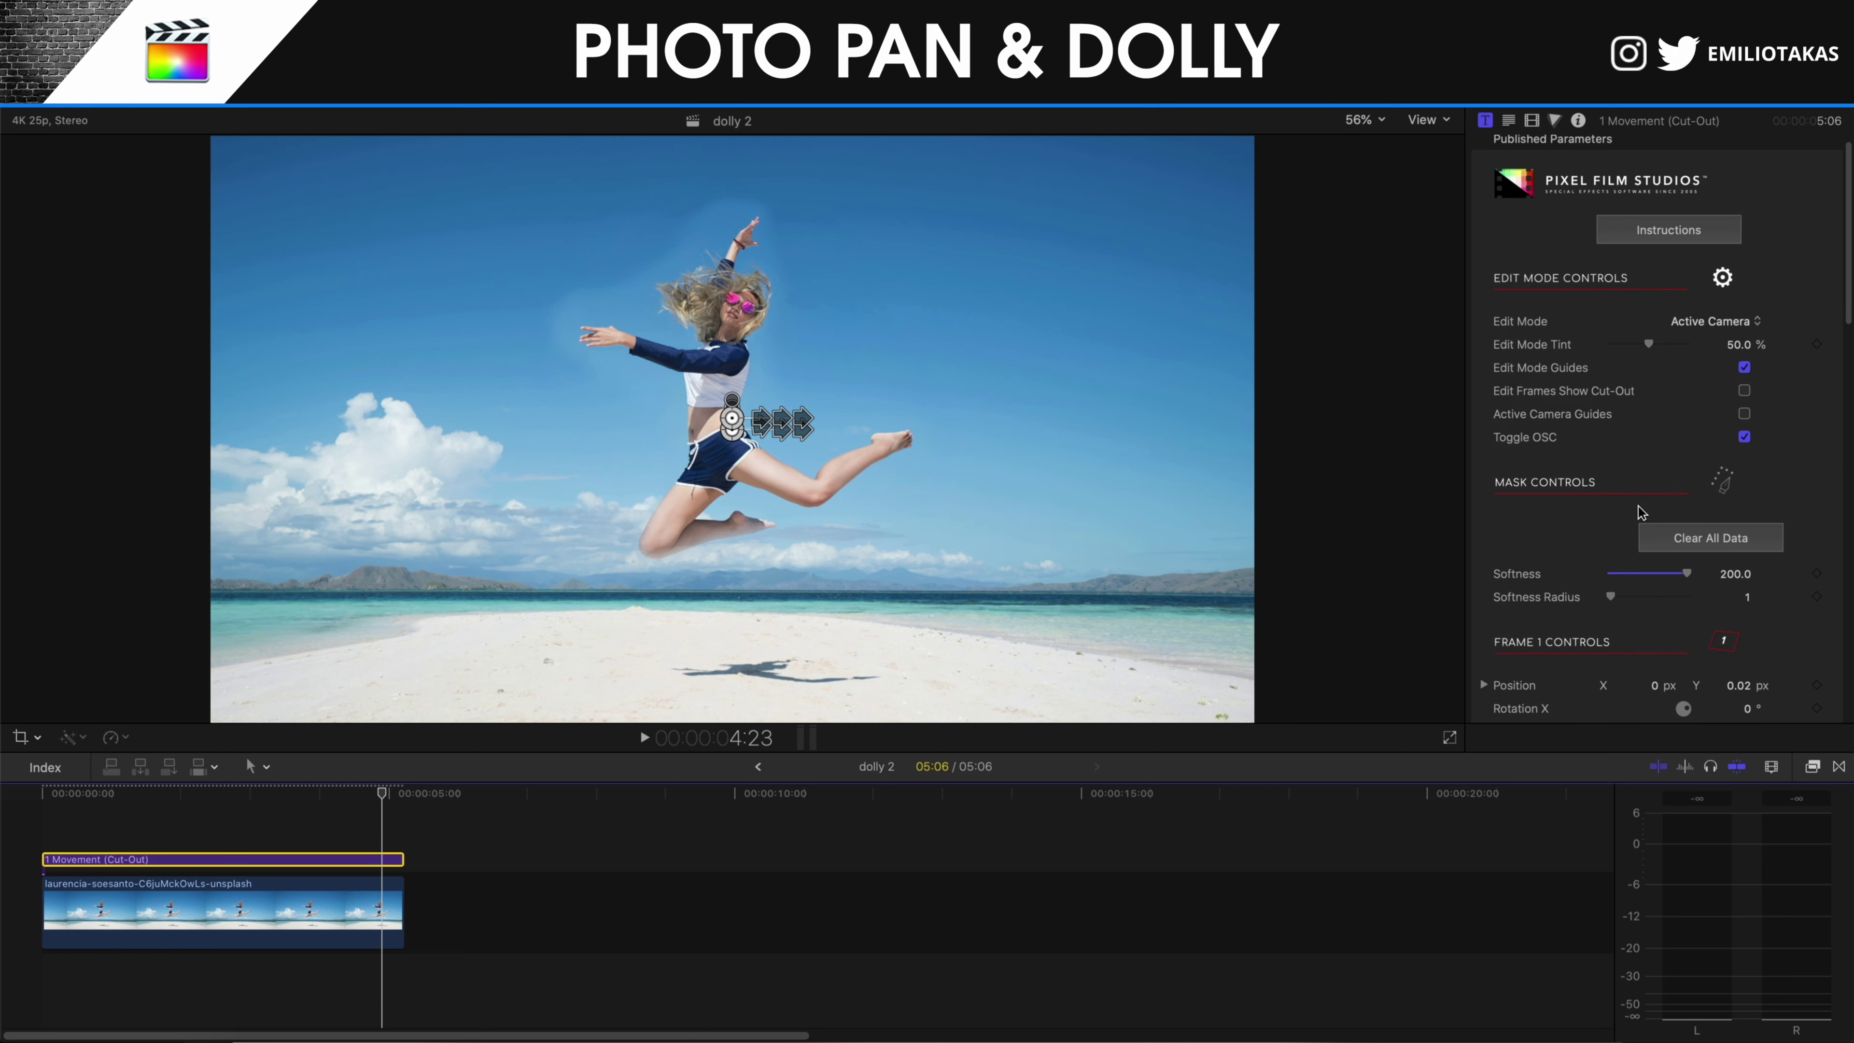
pyautogui.click(1733, 575)
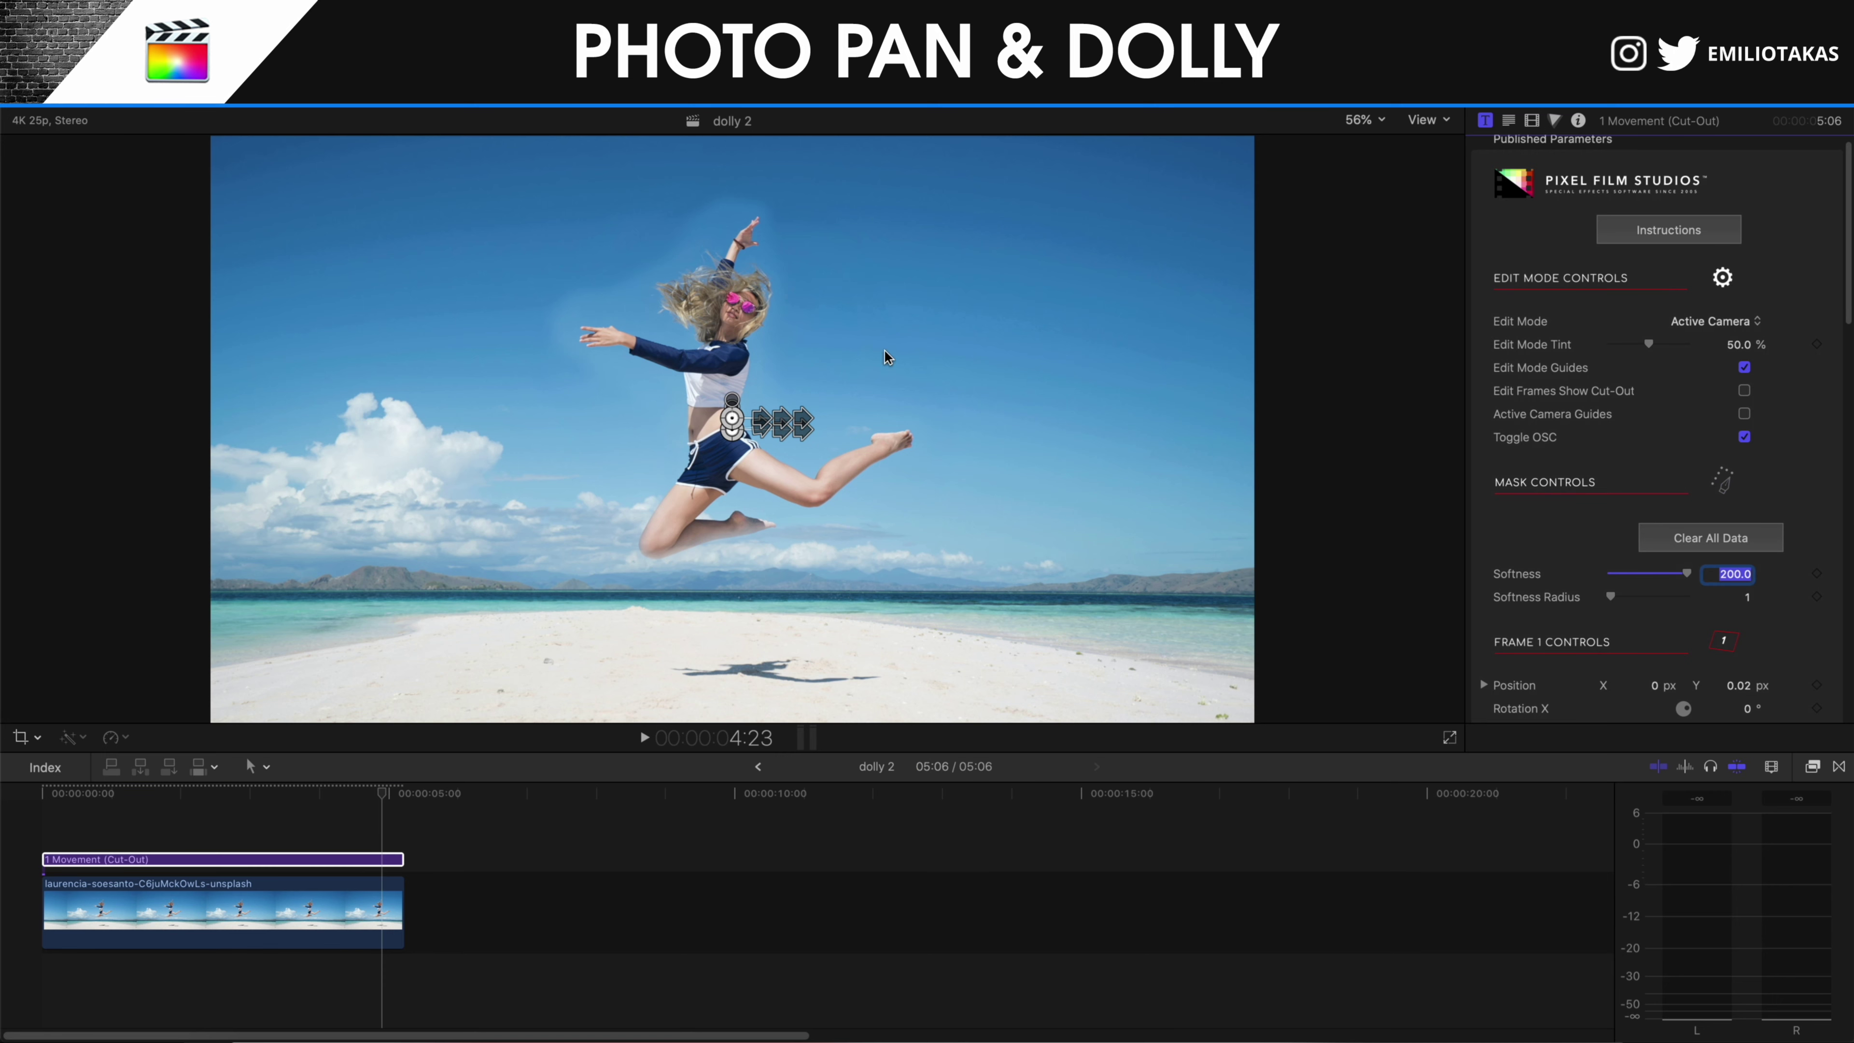
pyautogui.click(1612, 597)
pyautogui.moveTo(1614, 597); pyautogui.dragTo(1621, 603)
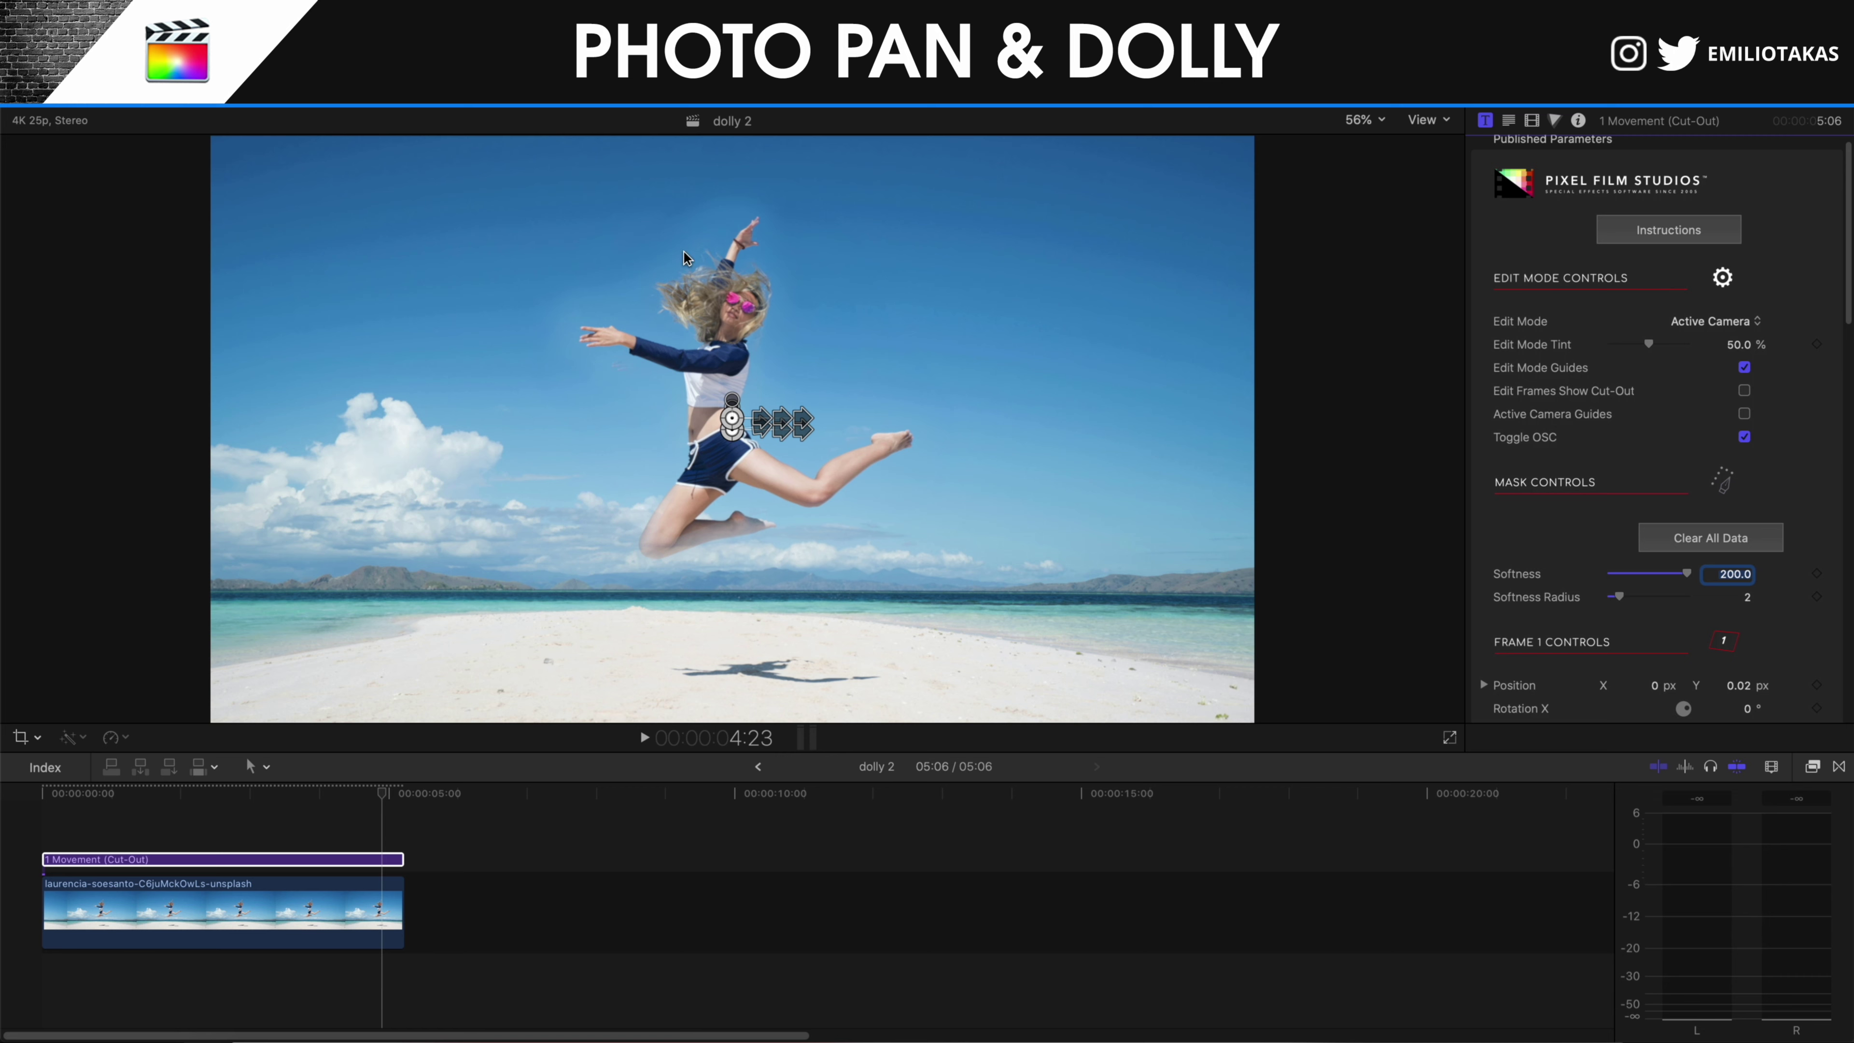
pyautogui.moveTo(1688, 574)
pyautogui.mouseDown()
pyautogui.moveTo(1618, 577)
pyautogui.moveTo(1694, 577)
pyautogui.mouseUp()
# Switch Edit Mode to Set Mask, zoom the viewer to 100% and pick a mask point under the jumper's feet.
pyautogui.click(1711, 322)
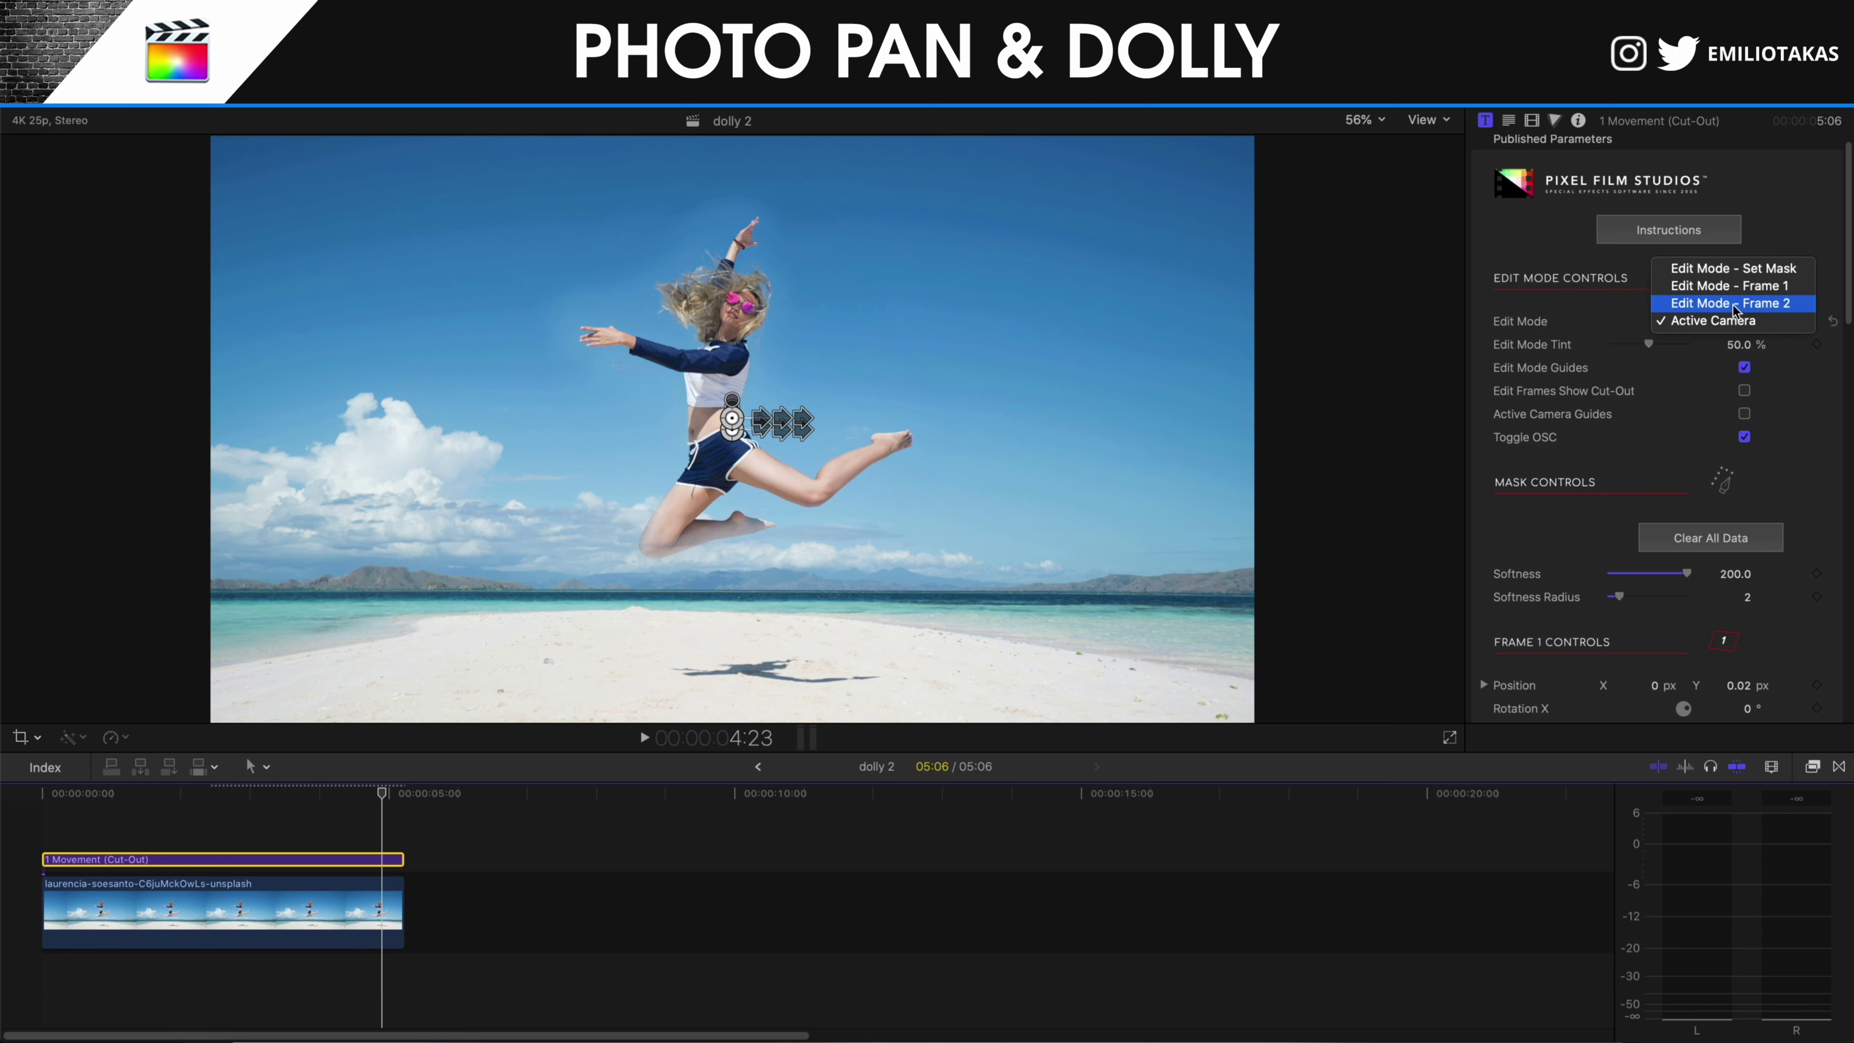
pyautogui.click(1736, 270)
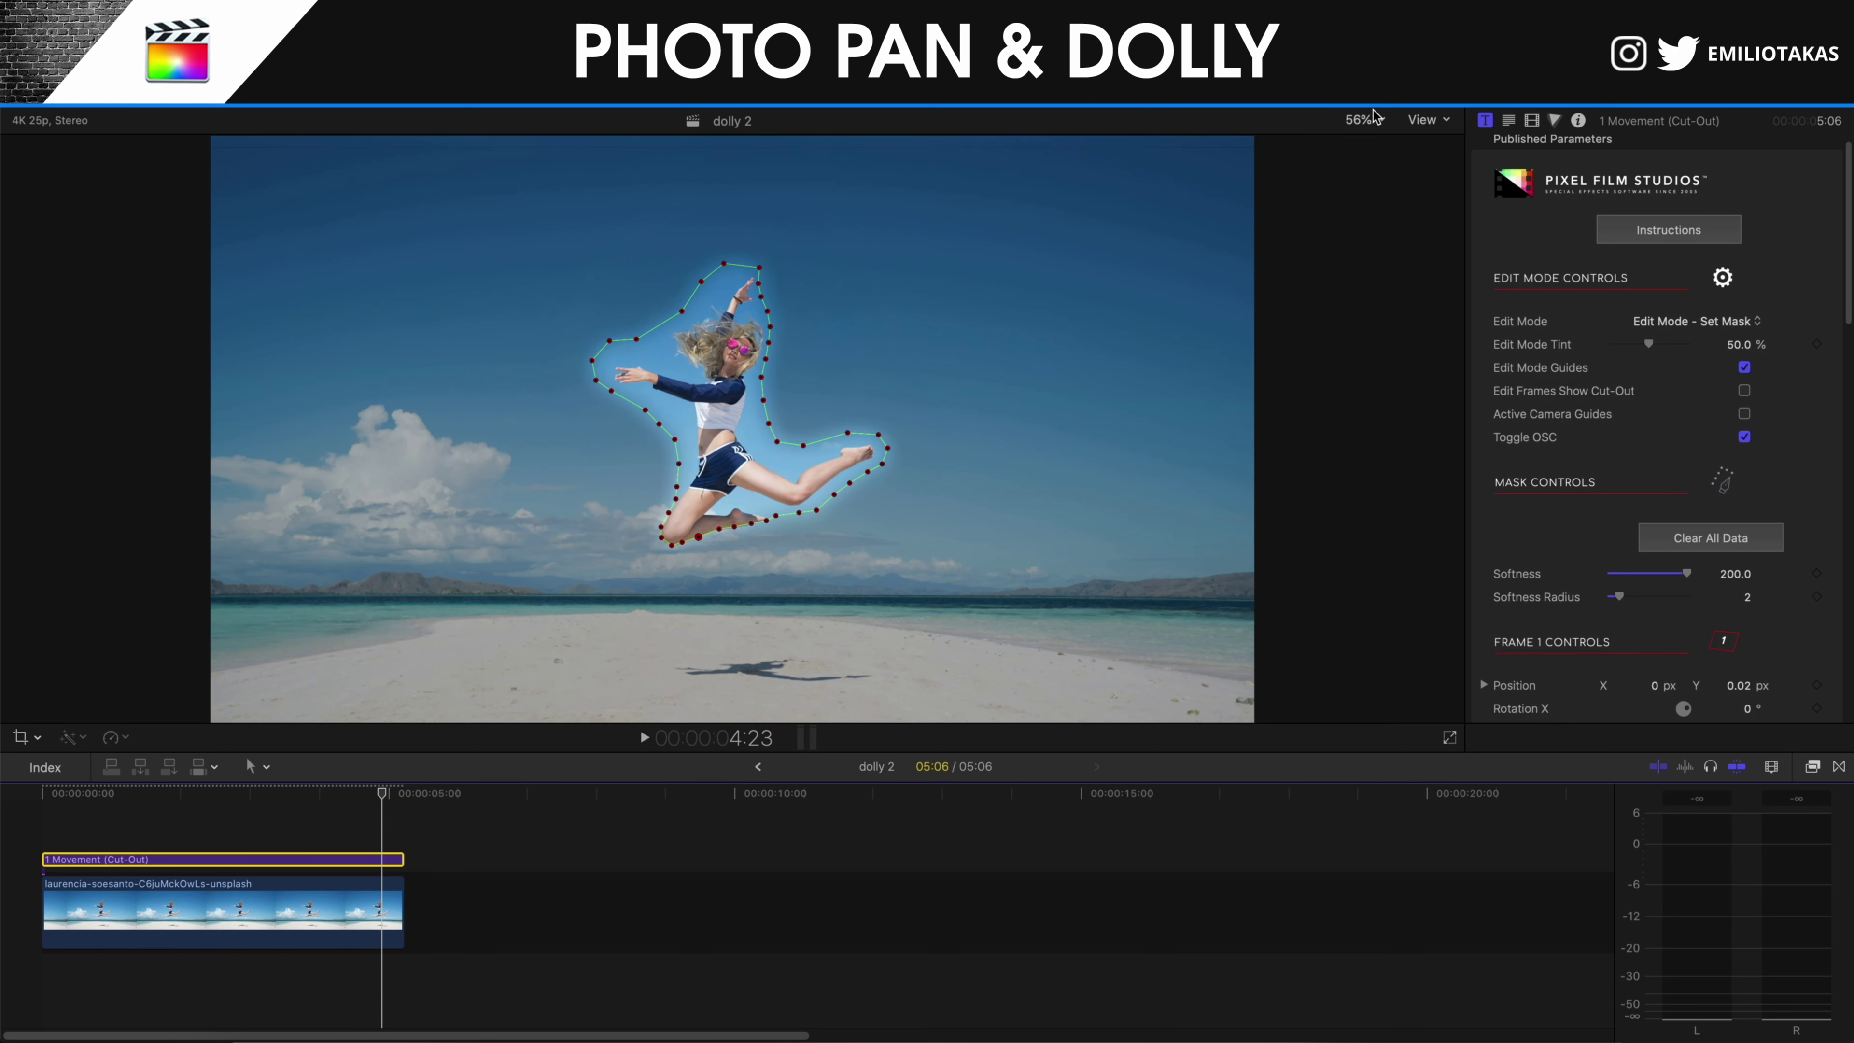
pyautogui.click(1365, 120)
pyautogui.click(1373, 218)
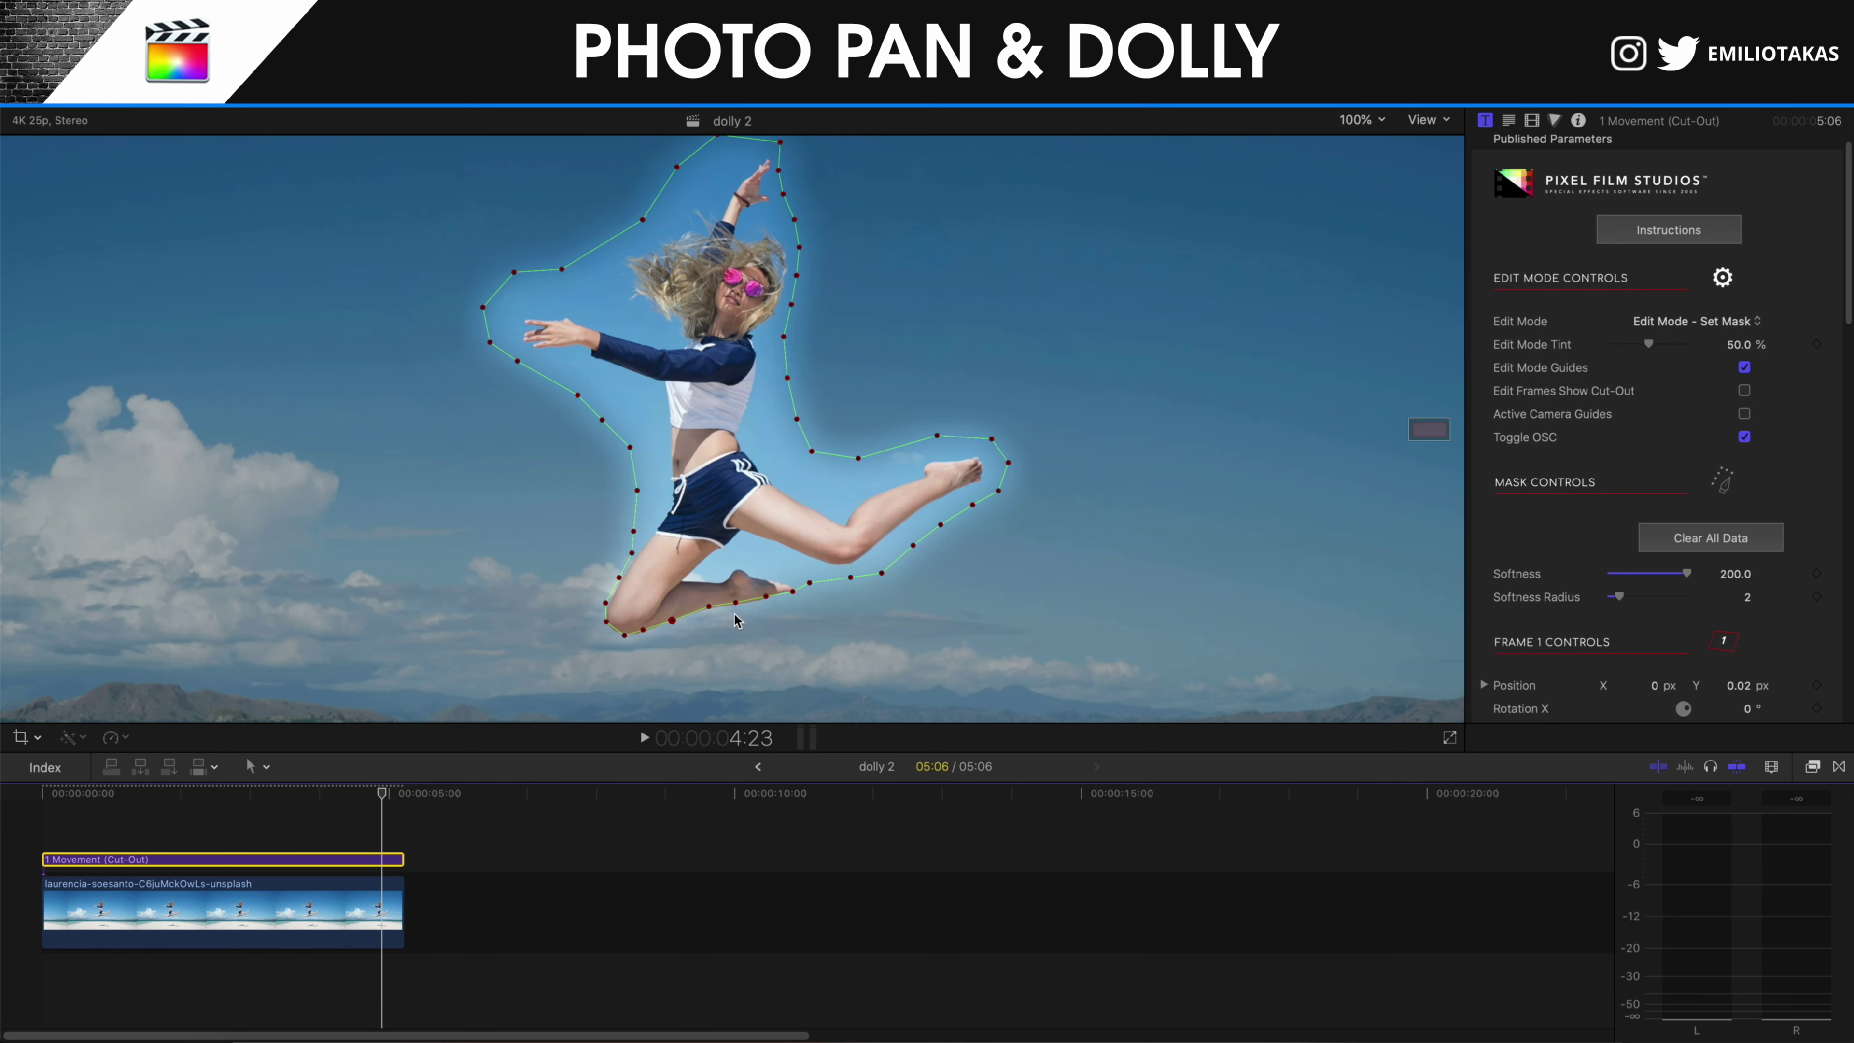
pyautogui.click(735, 602)
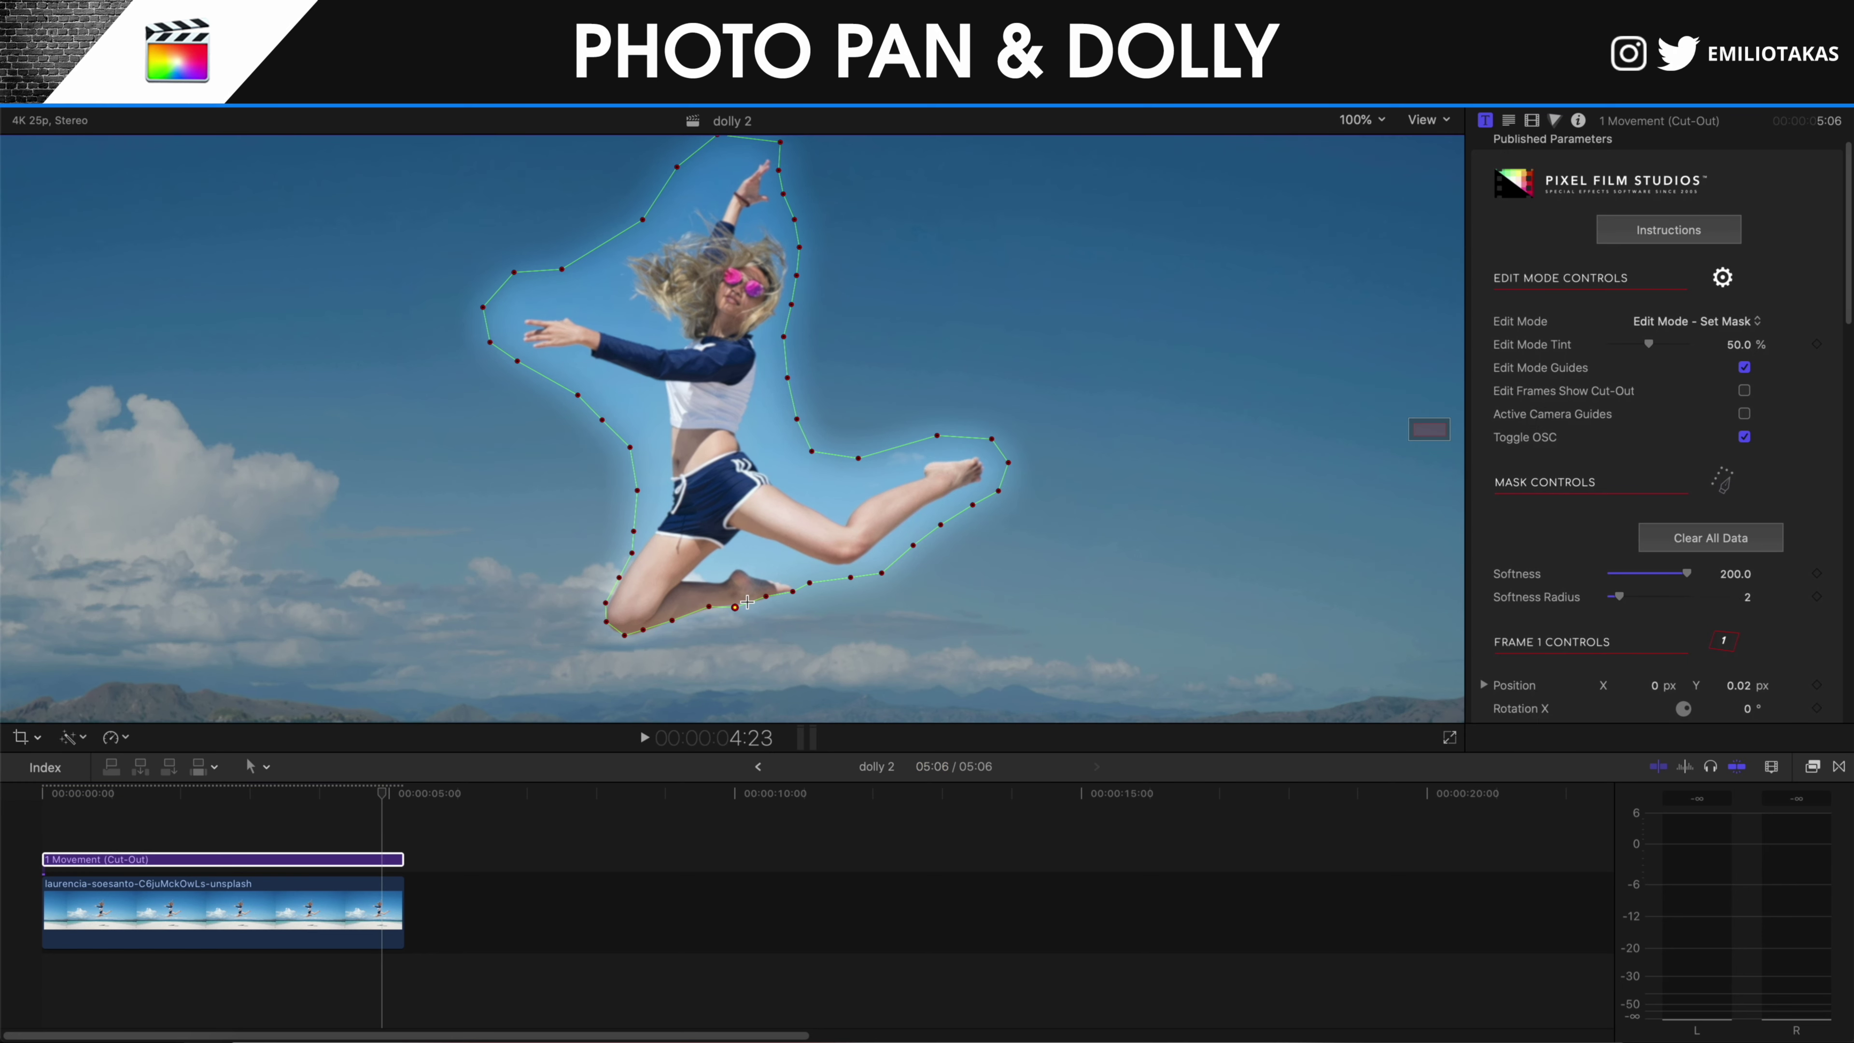
pyautogui.click(767, 597)
# Return to the active camera view and fit the whole photo in the viewer.
pyautogui.click(1667, 325)
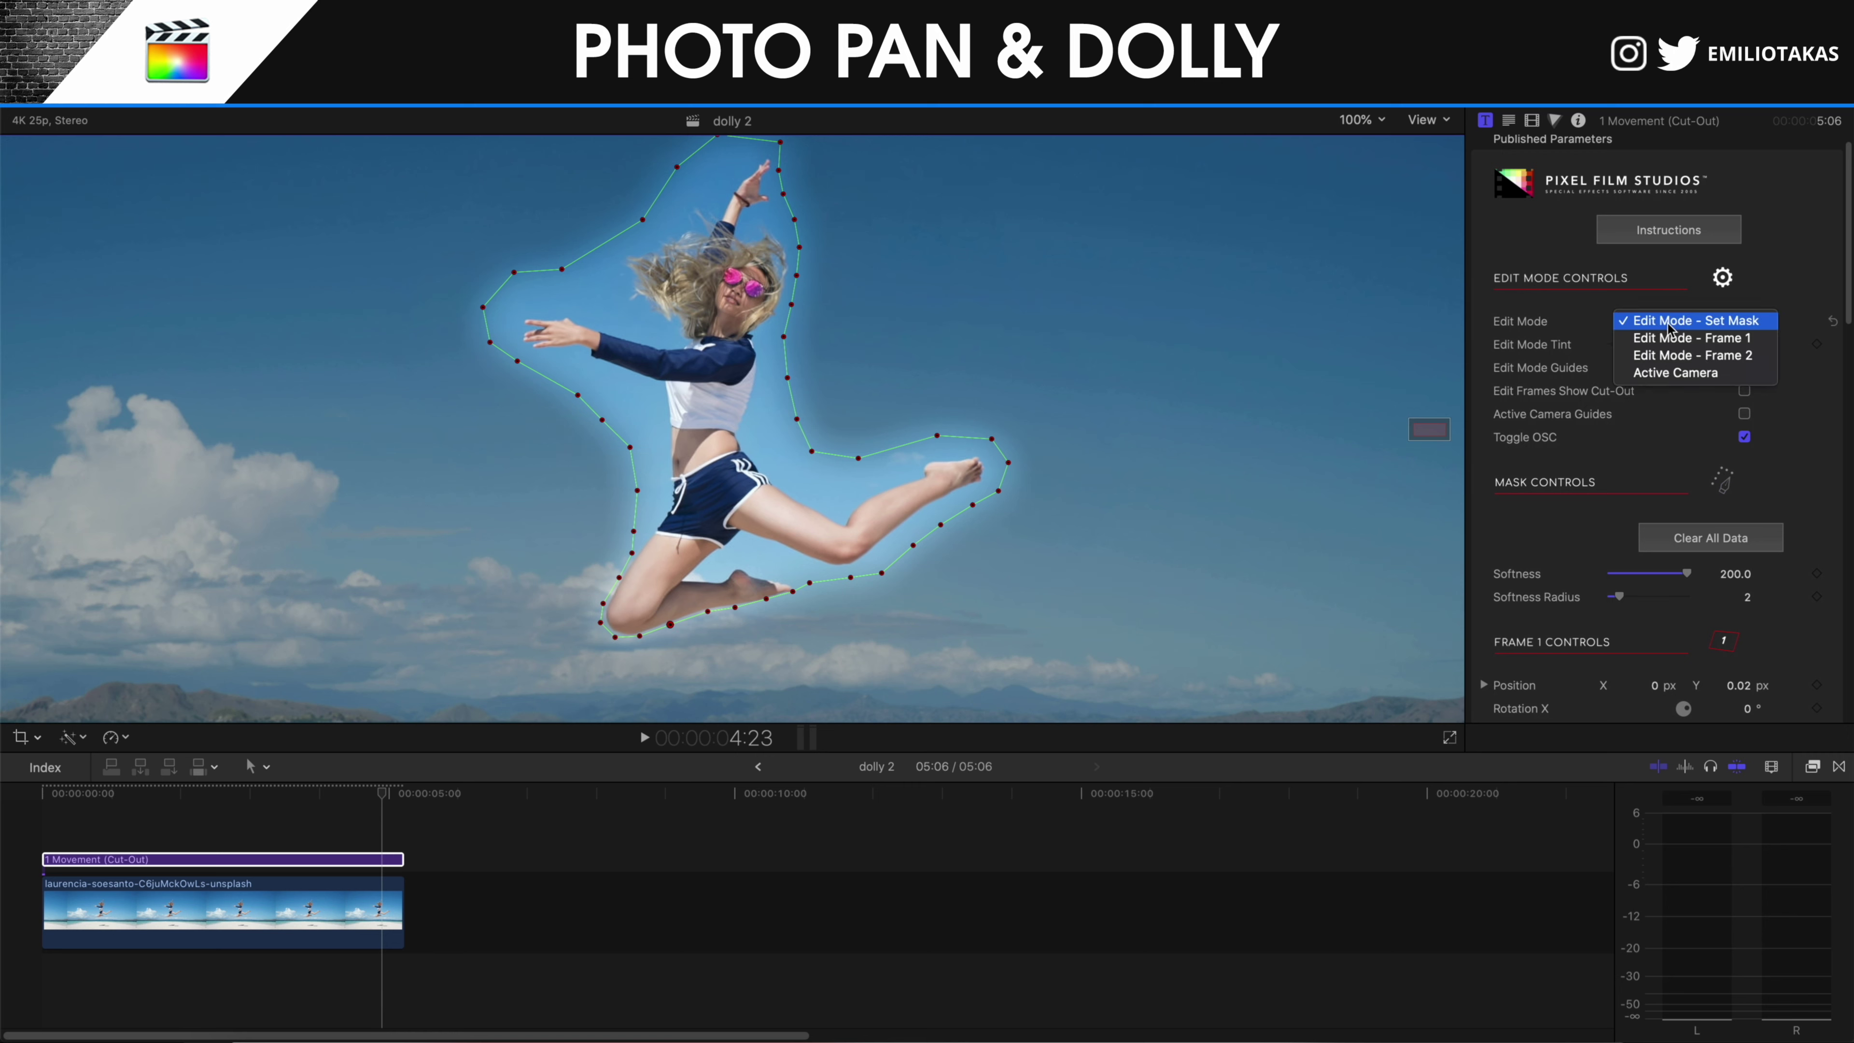
pyautogui.click(1682, 381)
pyautogui.click(1360, 121)
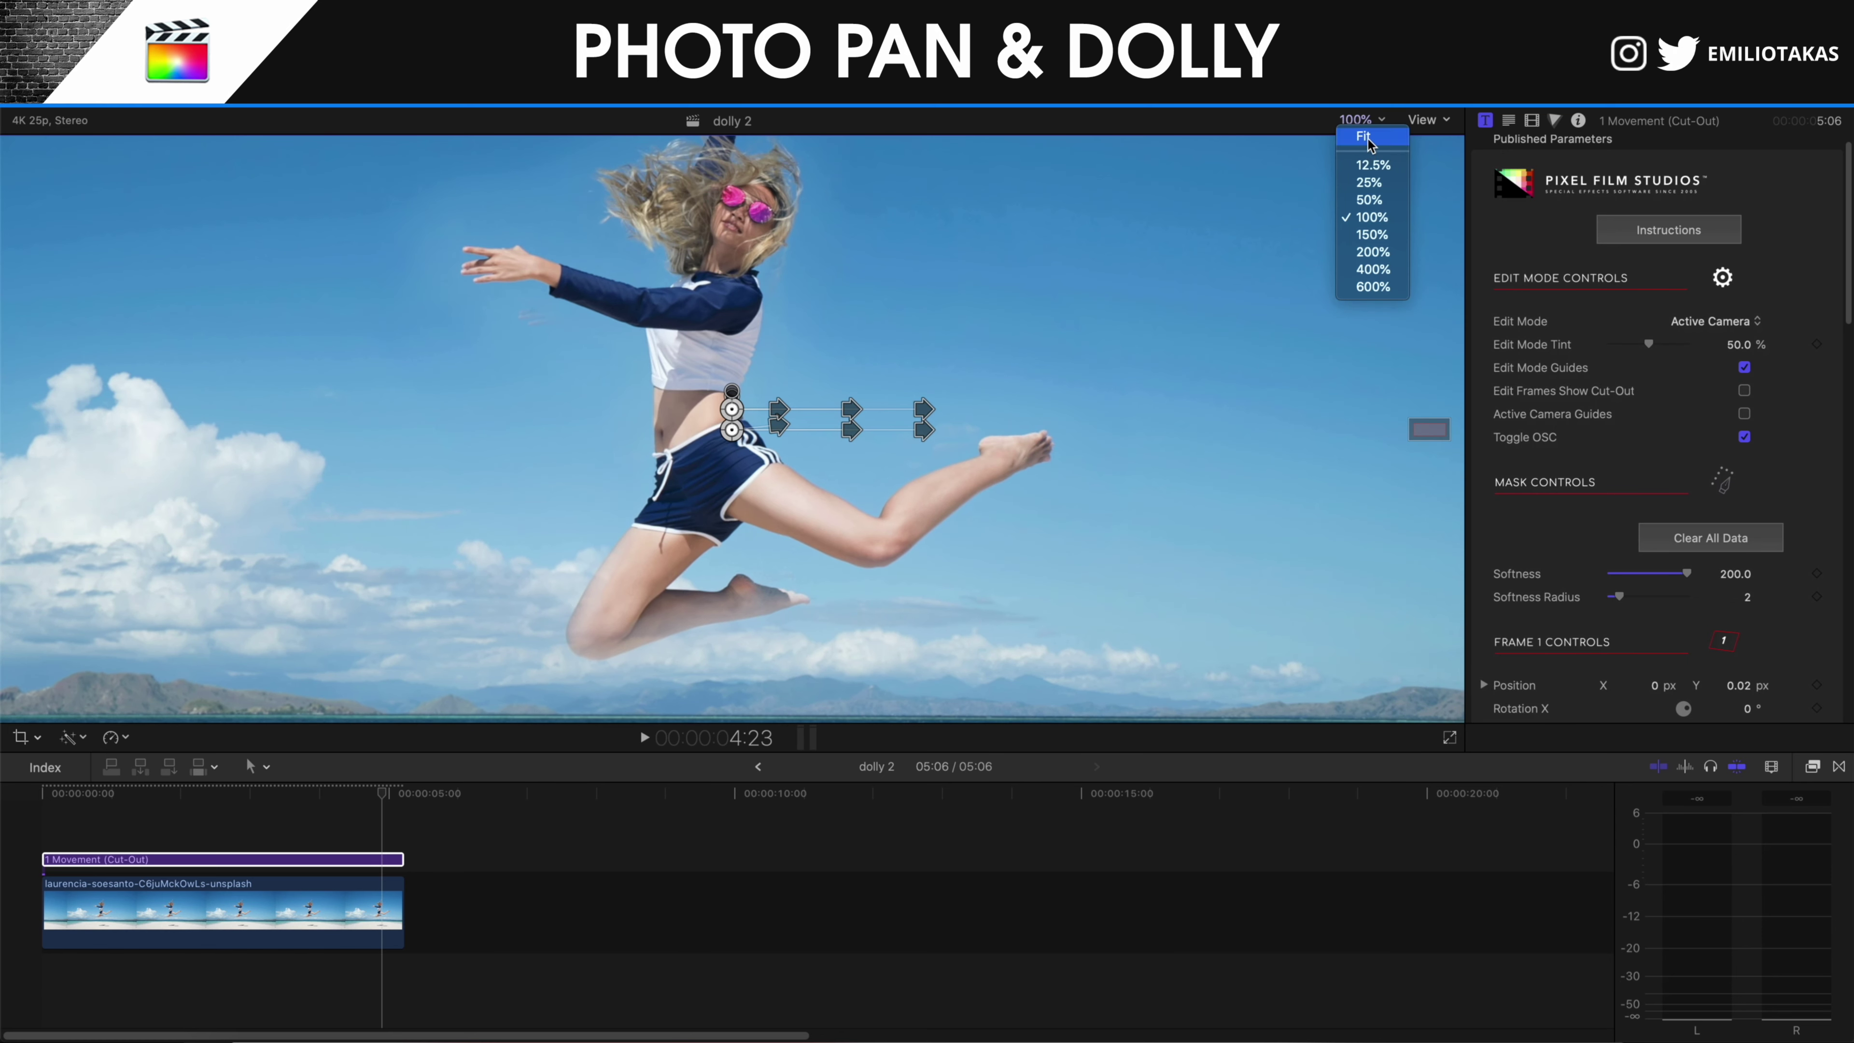
pyautogui.click(1364, 136)
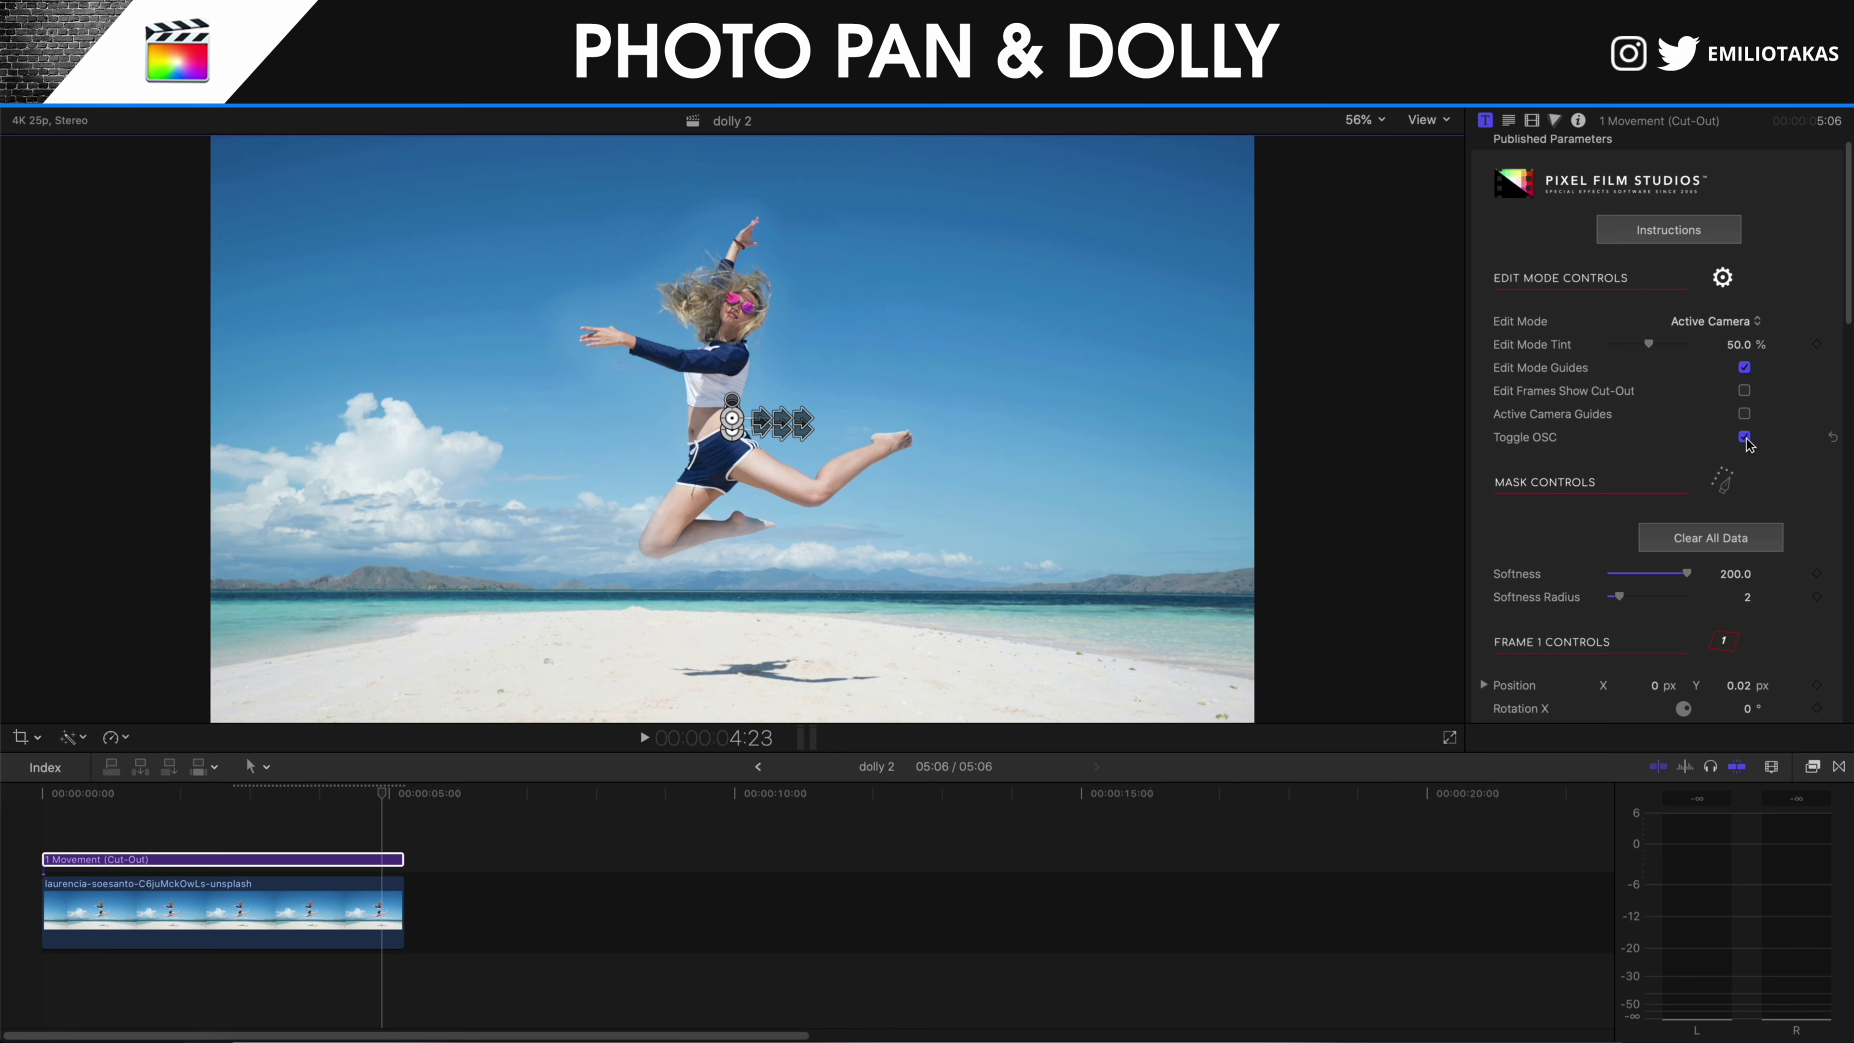
# Turn the cut-out's lighting on and back off, then play the animation from the start.
pyautogui.scroll(-15, 1759, 441)
pyautogui.scroll(-4, 1759, 445)
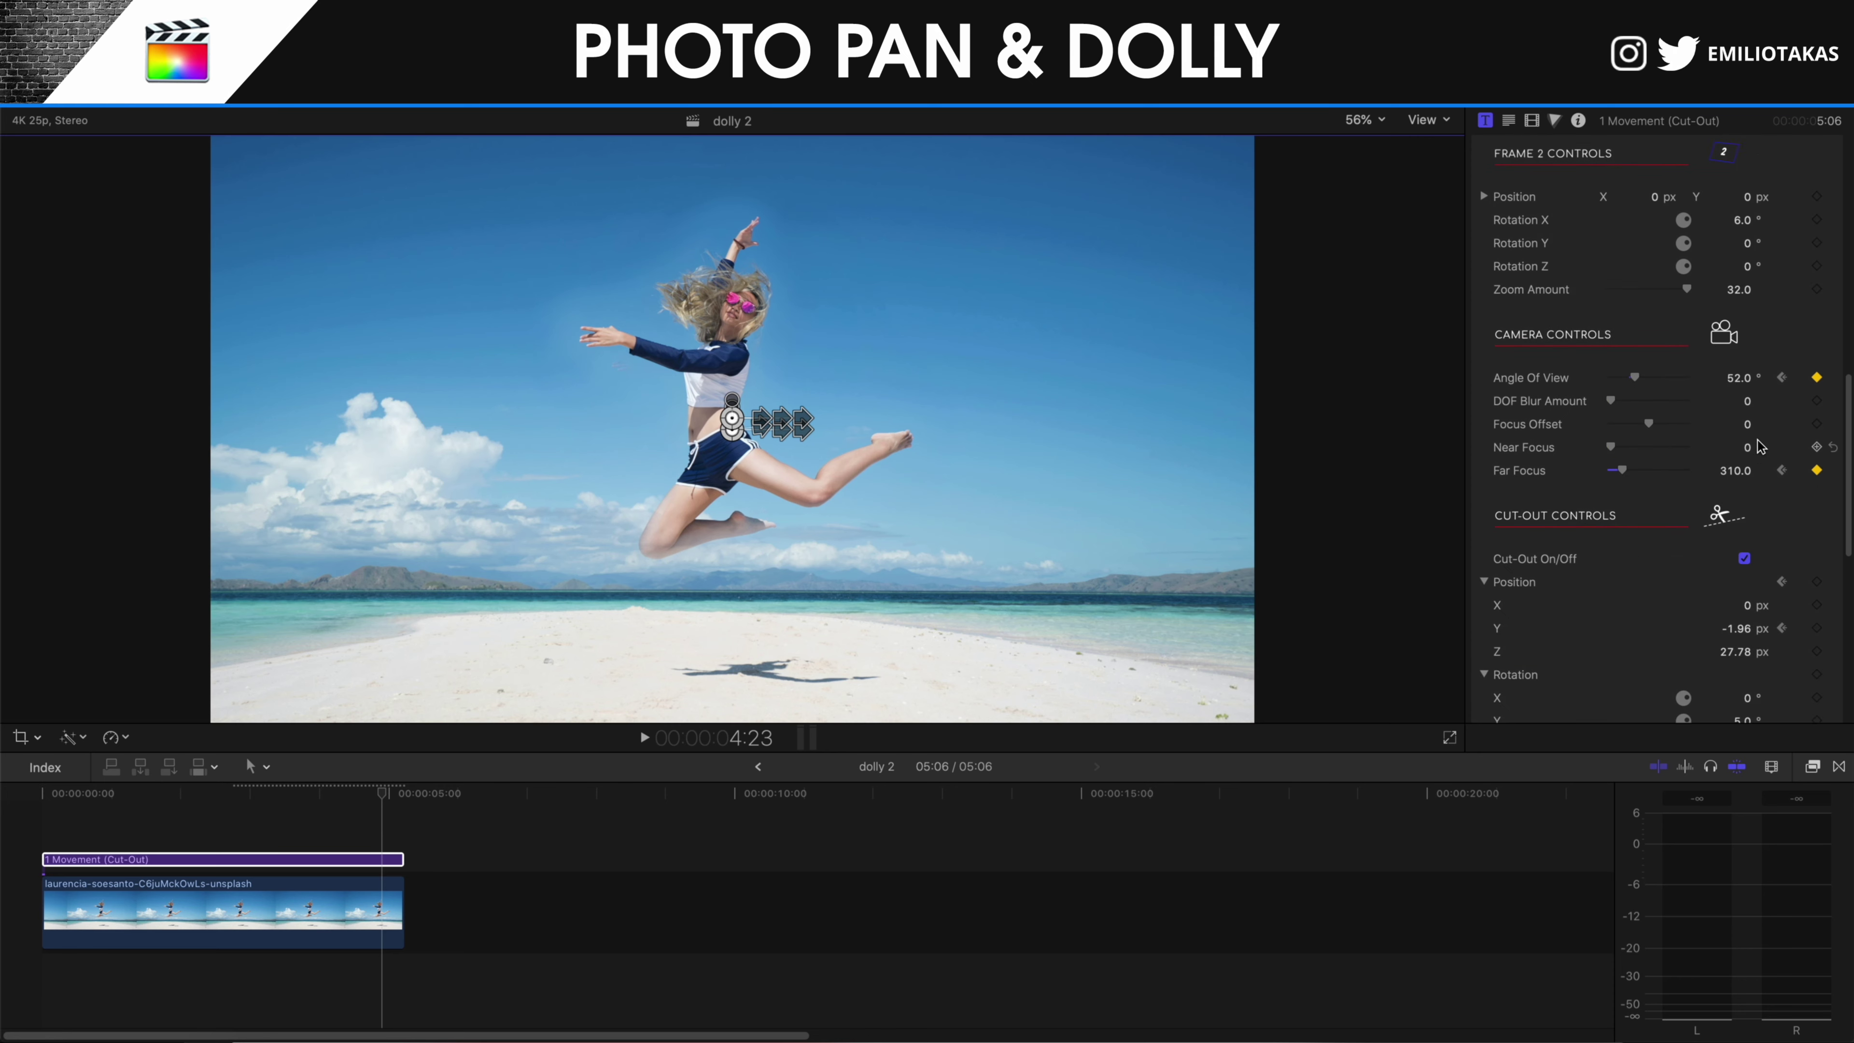
pyautogui.scroll(5, 1759, 446)
pyautogui.scroll(-12, 1759, 446)
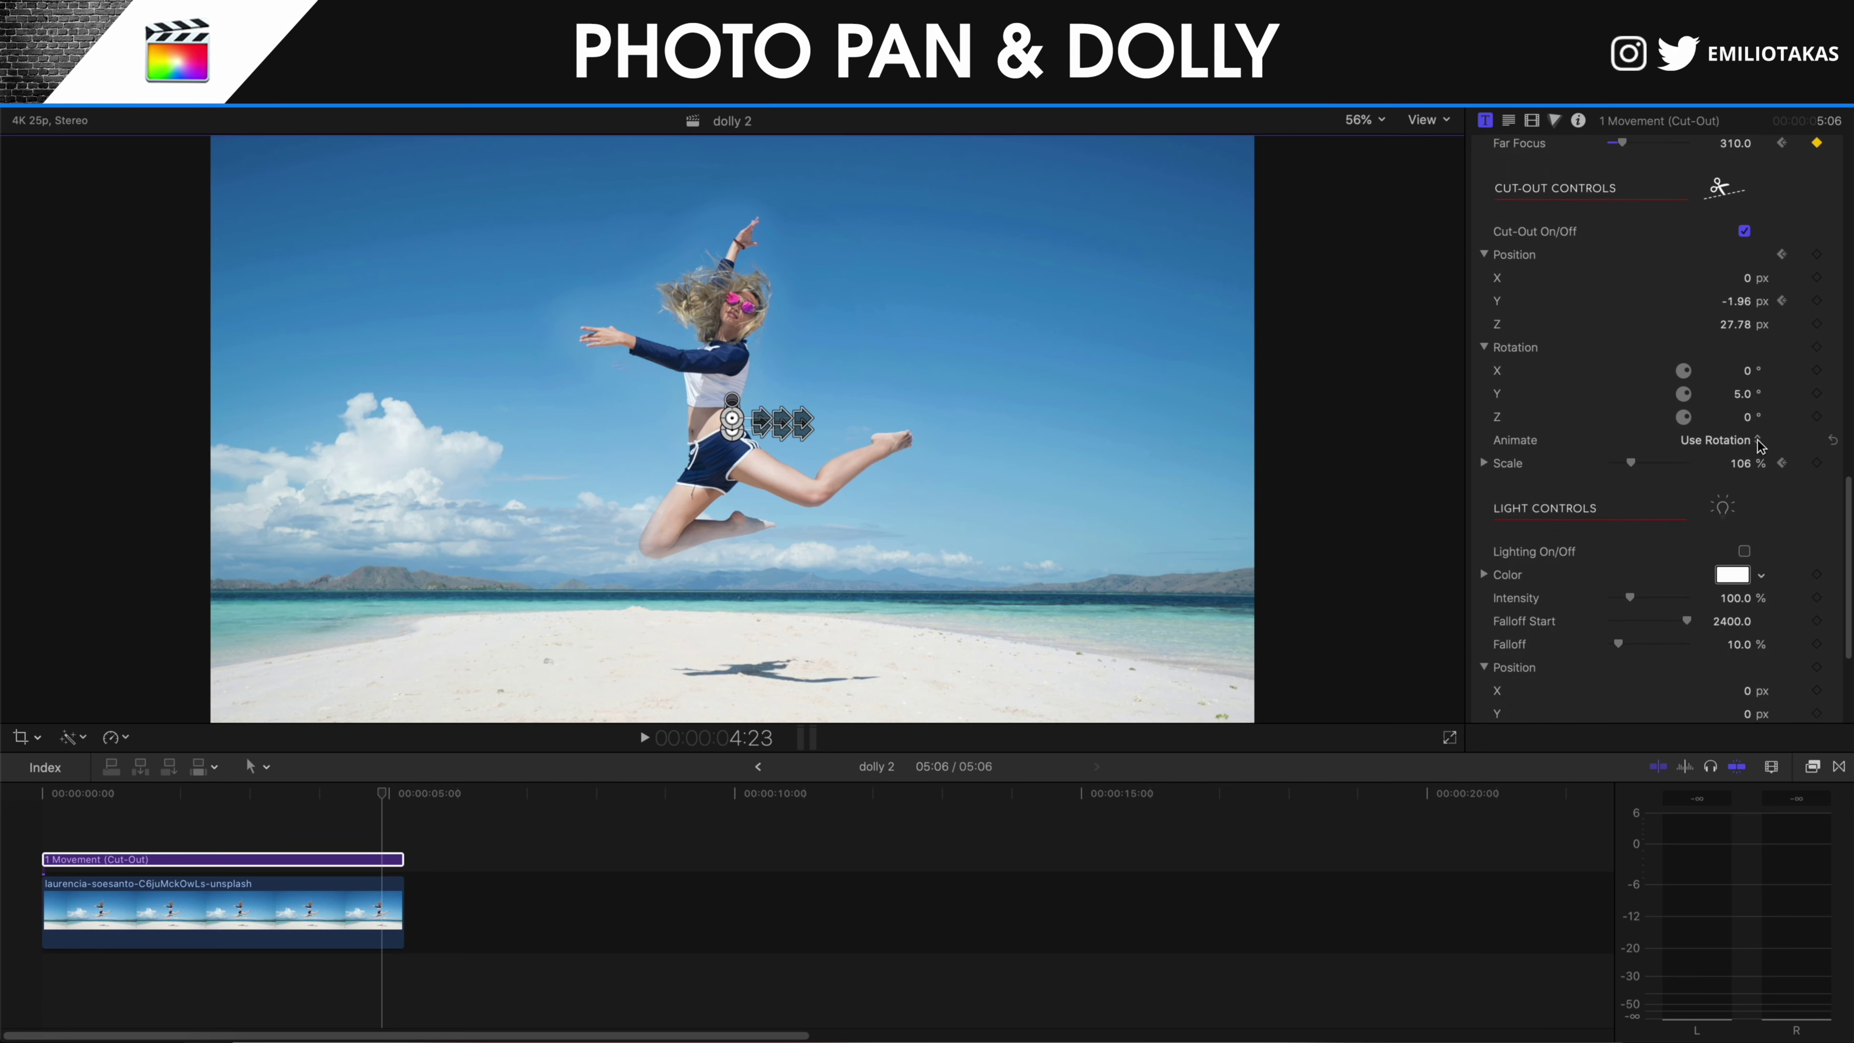
pyautogui.click(1745, 535)
pyautogui.click(1744, 536)
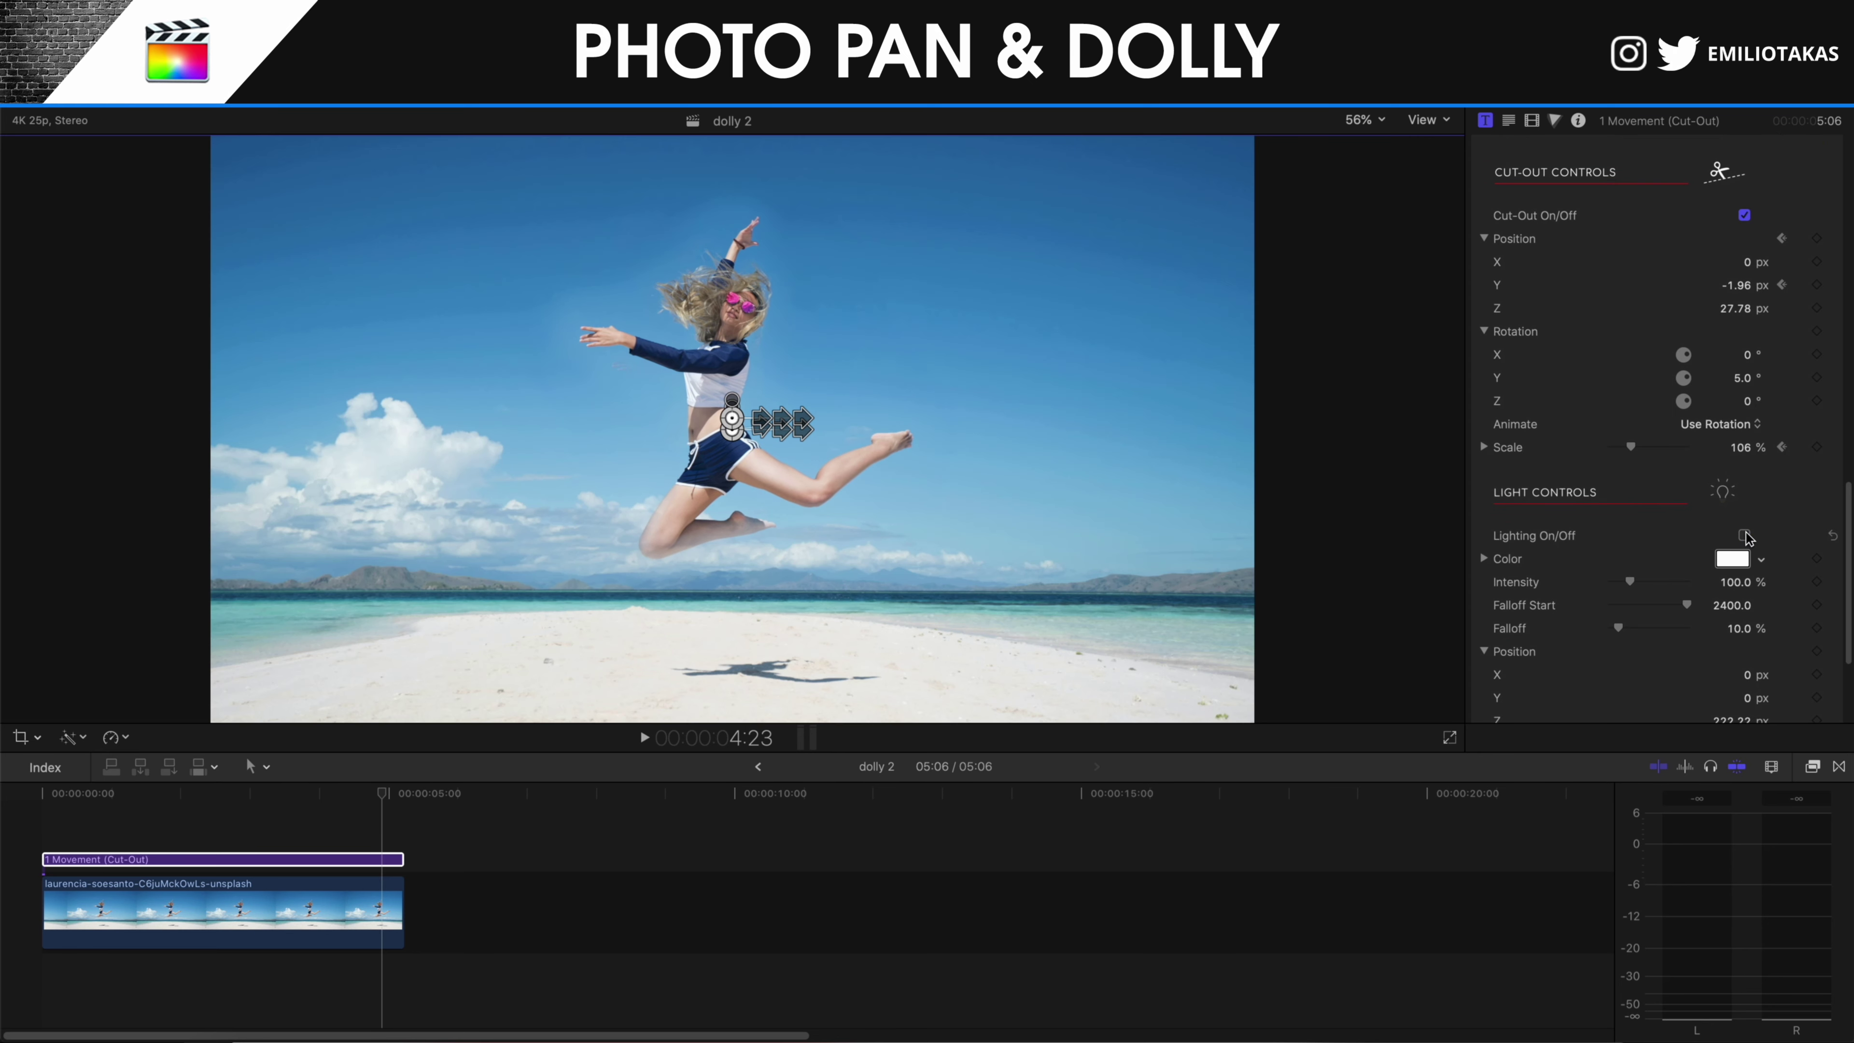
pyautogui.scroll(6, 1747, 537)
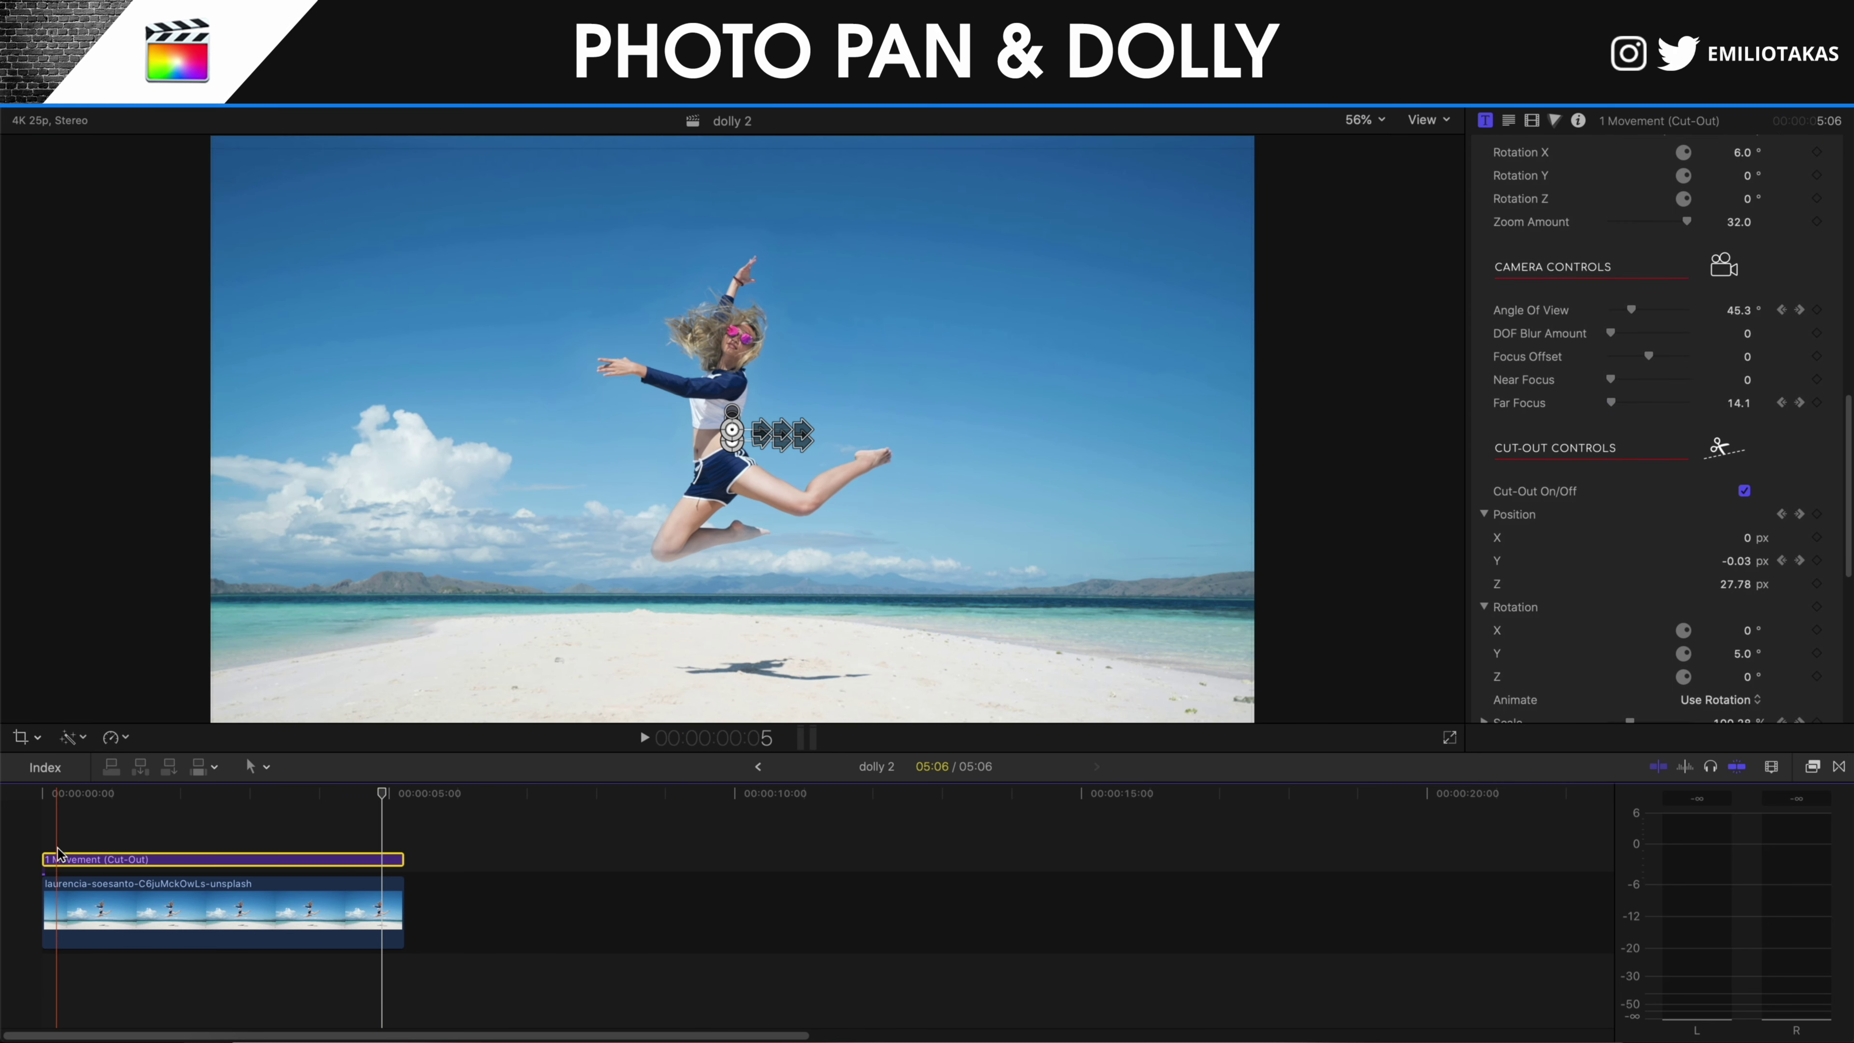
pyautogui.click(44, 847)
pyautogui.press('space')
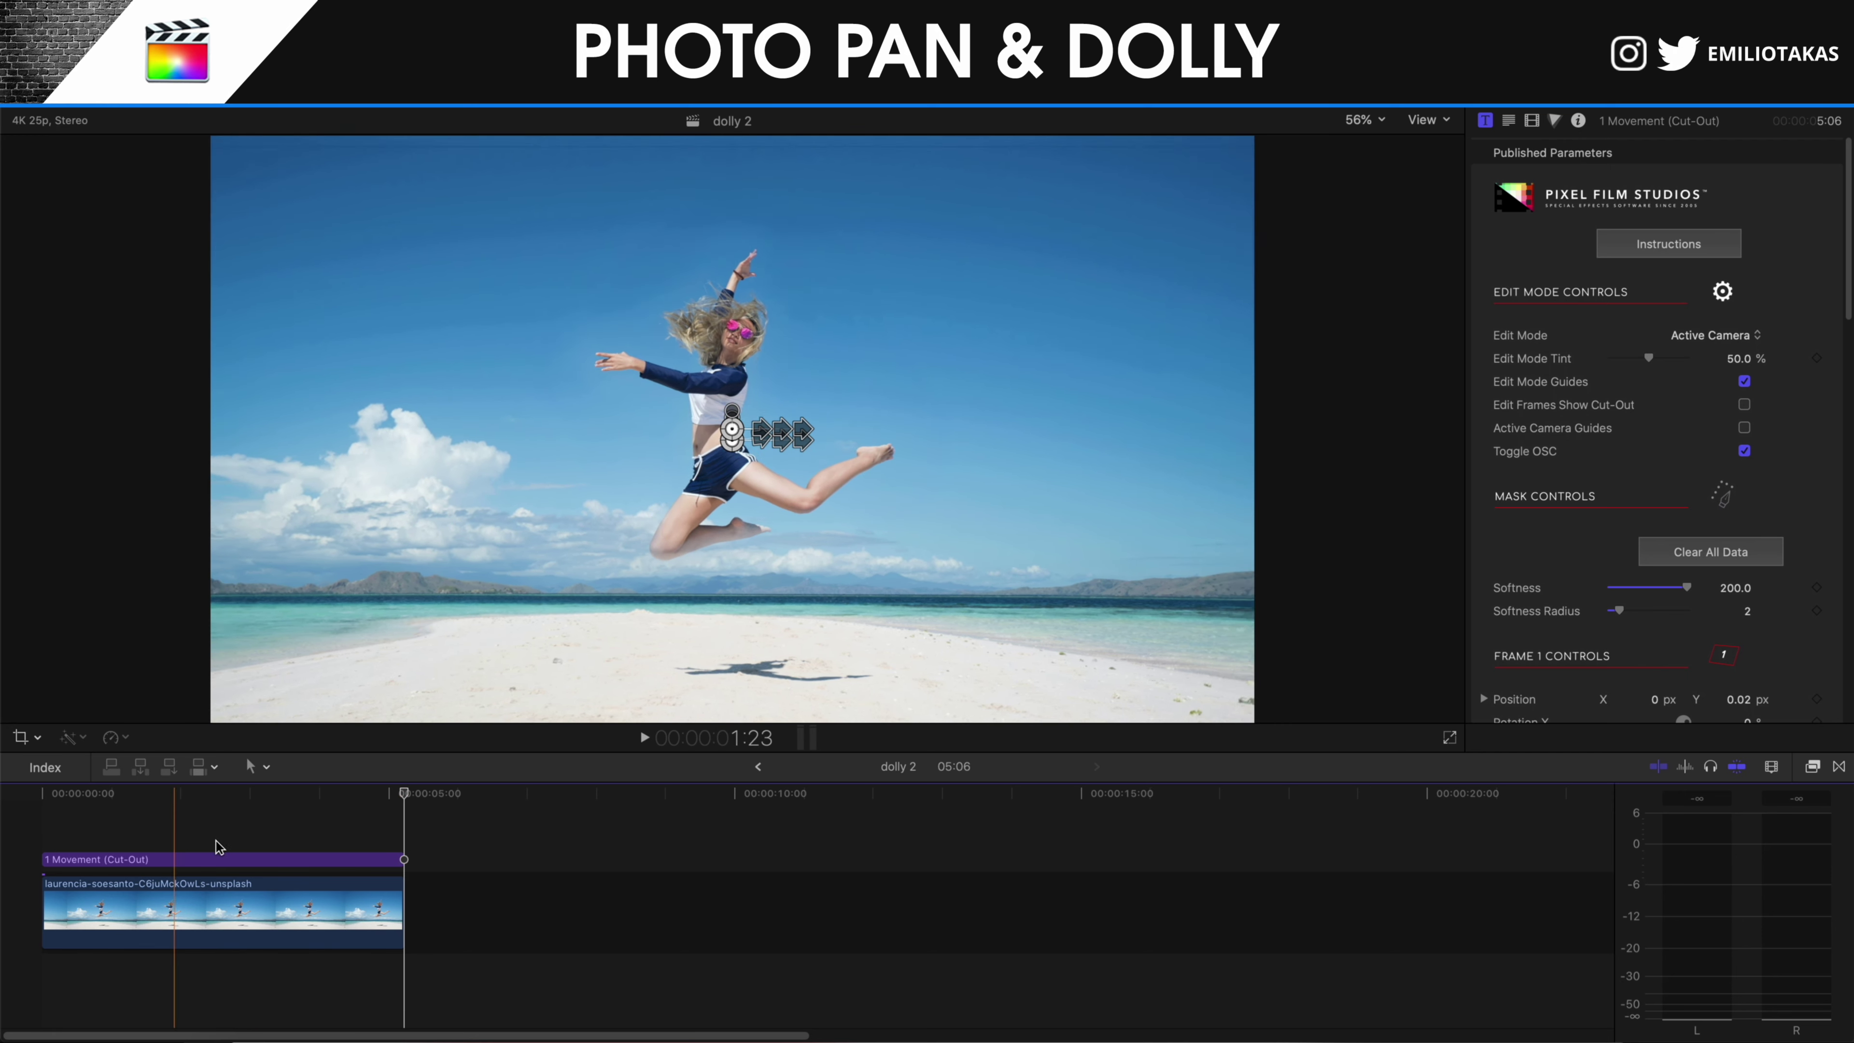
# On the Movement clip near its end, set Frame 2 Zoom Amount to 100.
pyautogui.click(388, 859)
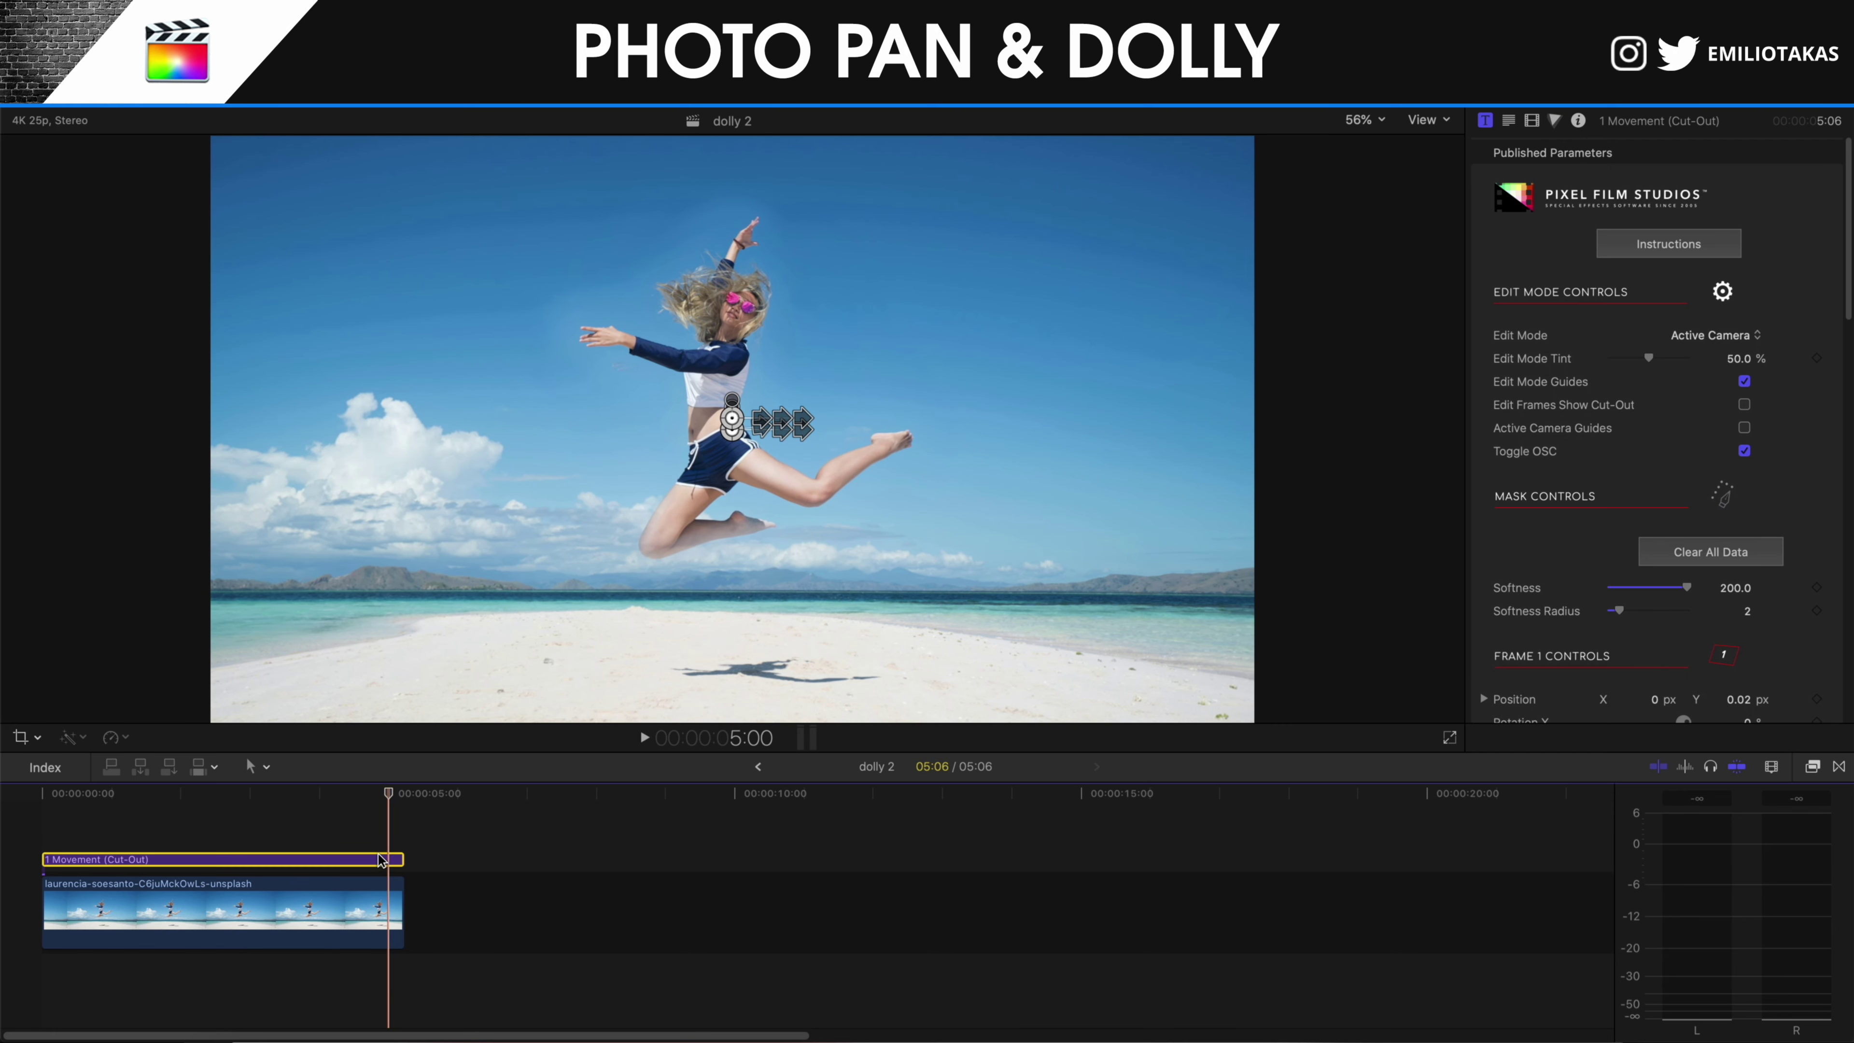
pyautogui.scroll(-2, 1728, 517)
pyautogui.scroll(-10, 1728, 517)
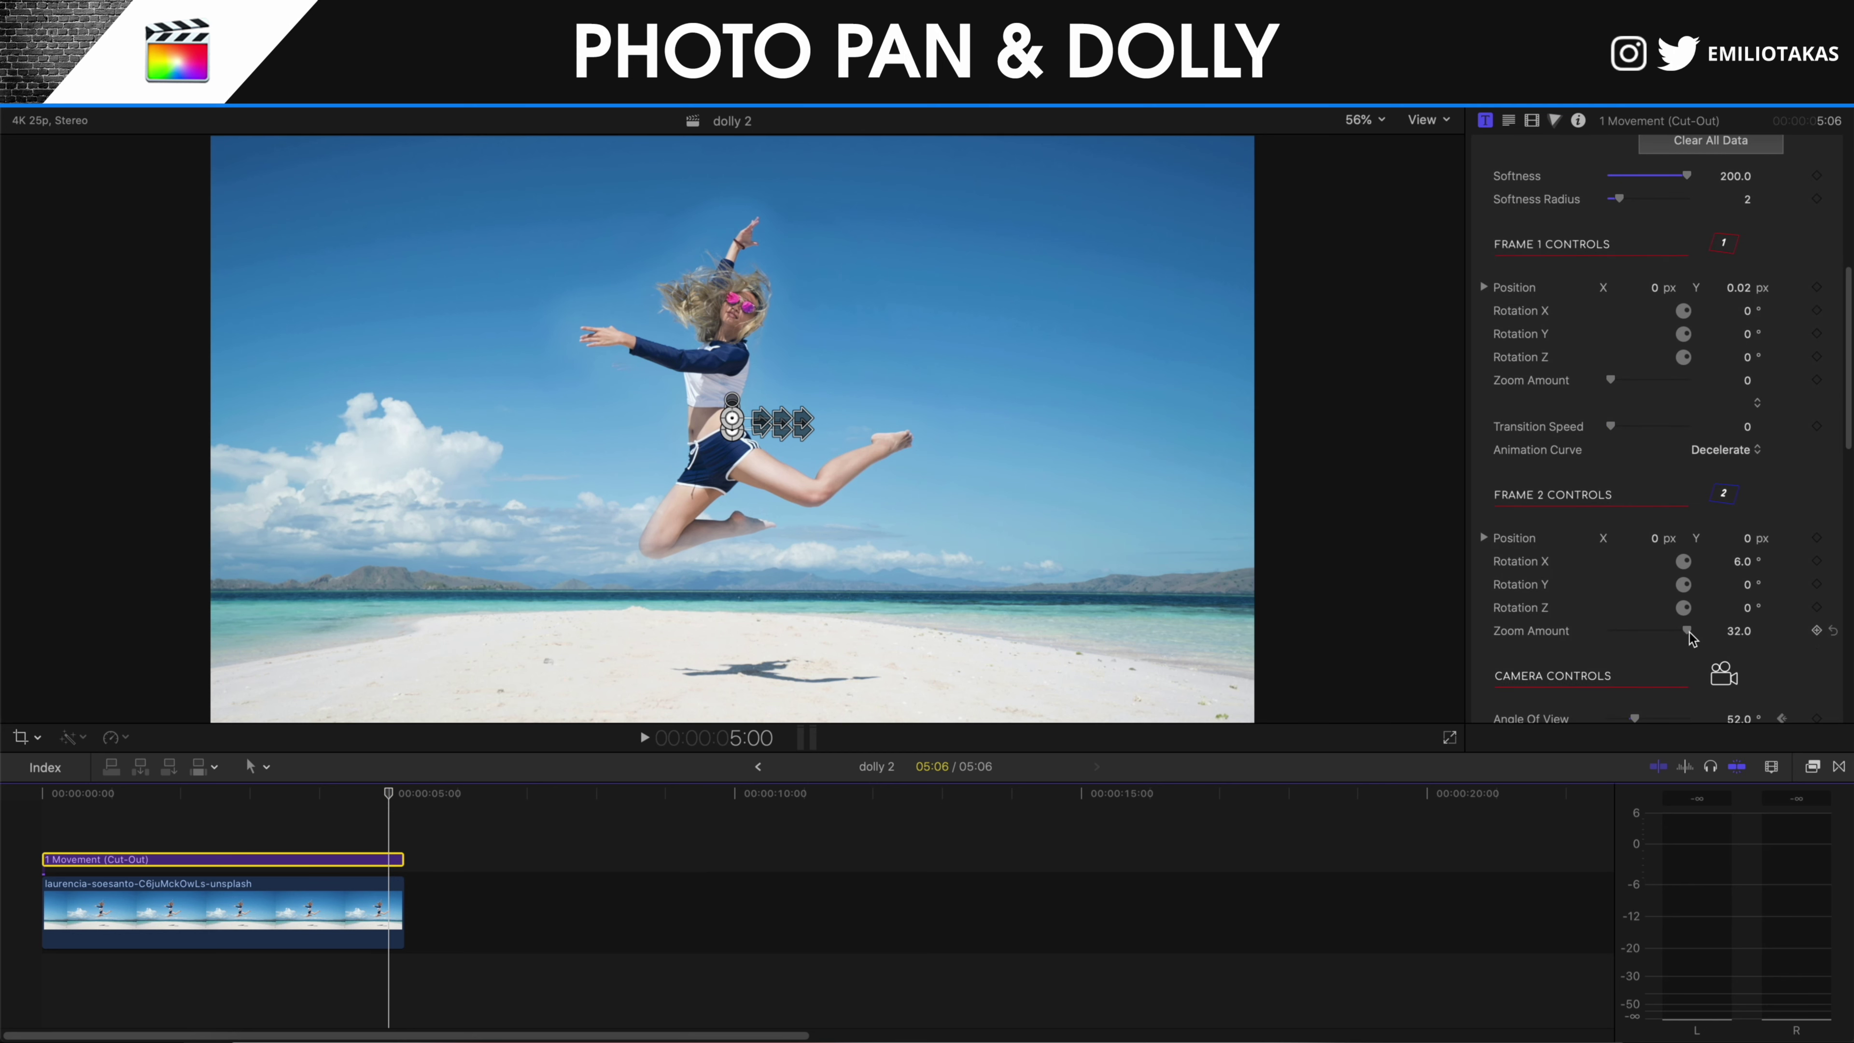
pyautogui.click(1739, 630)
pyautogui.write('100')
pyautogui.press('Return')
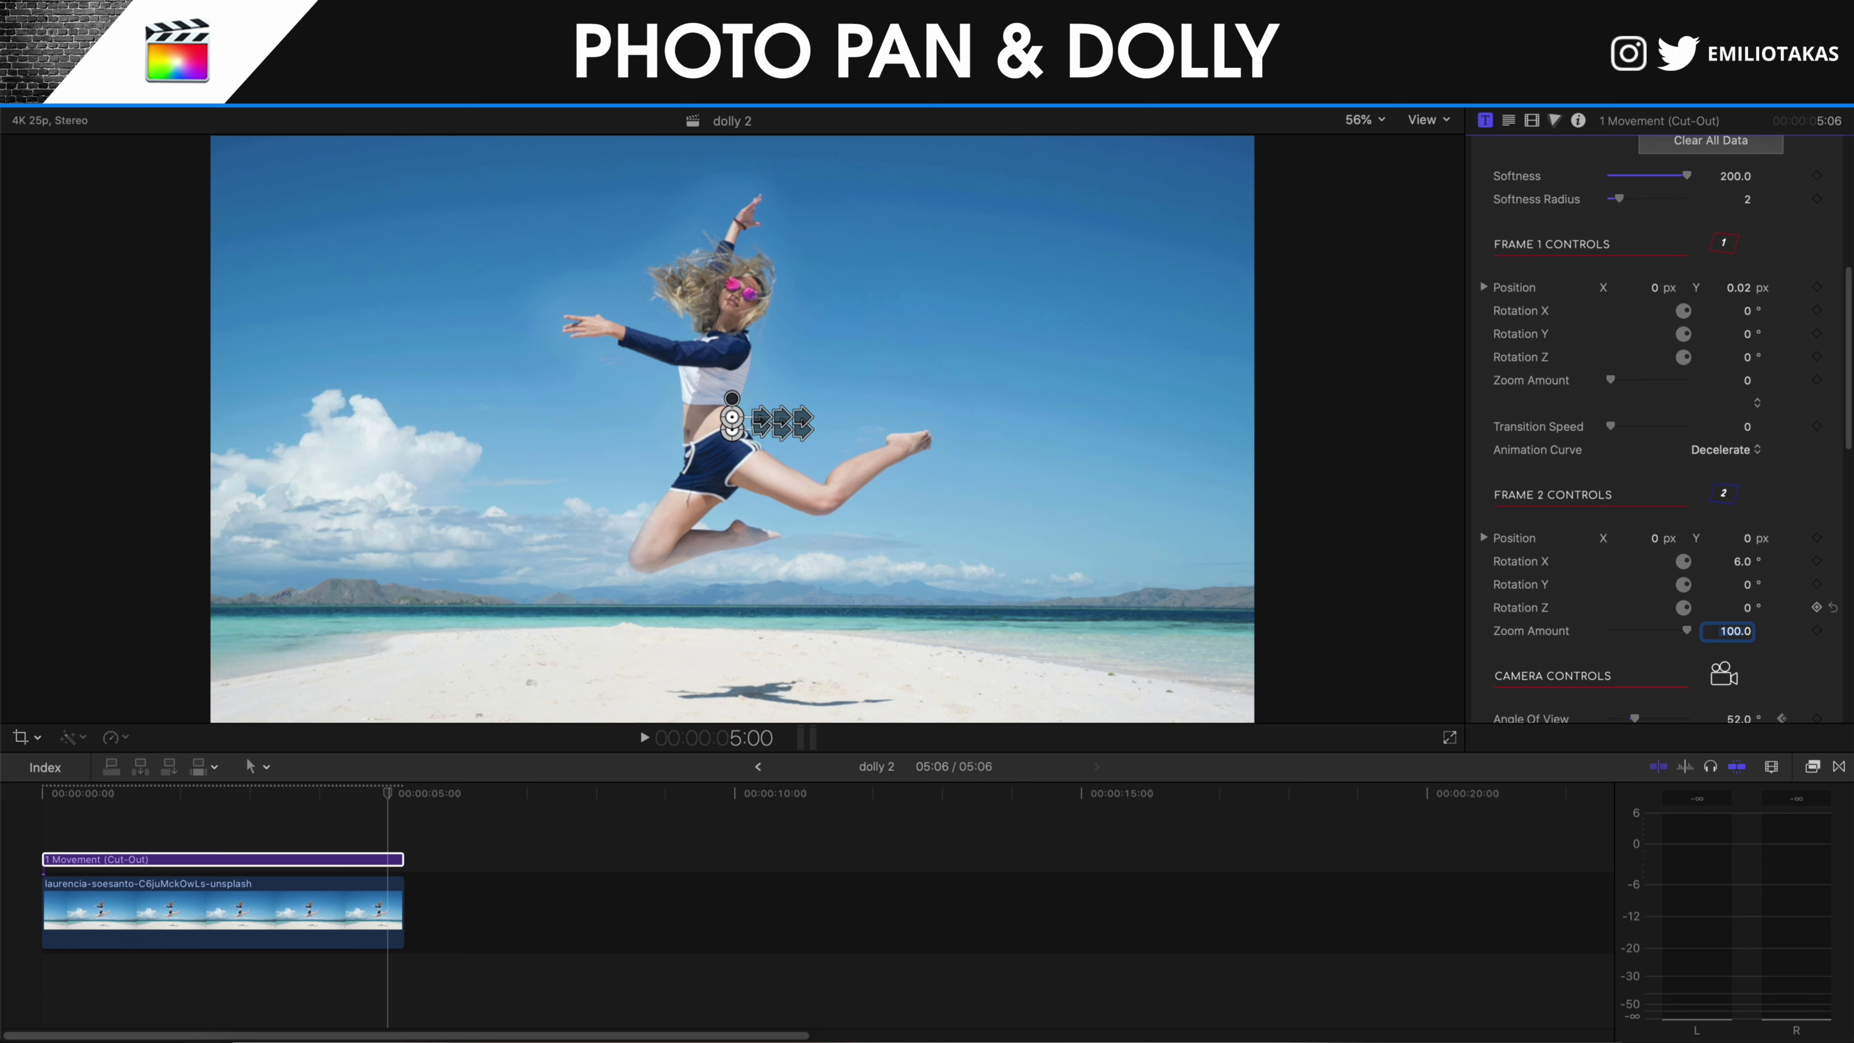
# Keyframe the cut-out's Scale at 109% near the clip's end.
pyautogui.scroll(-8, 1677, 656)
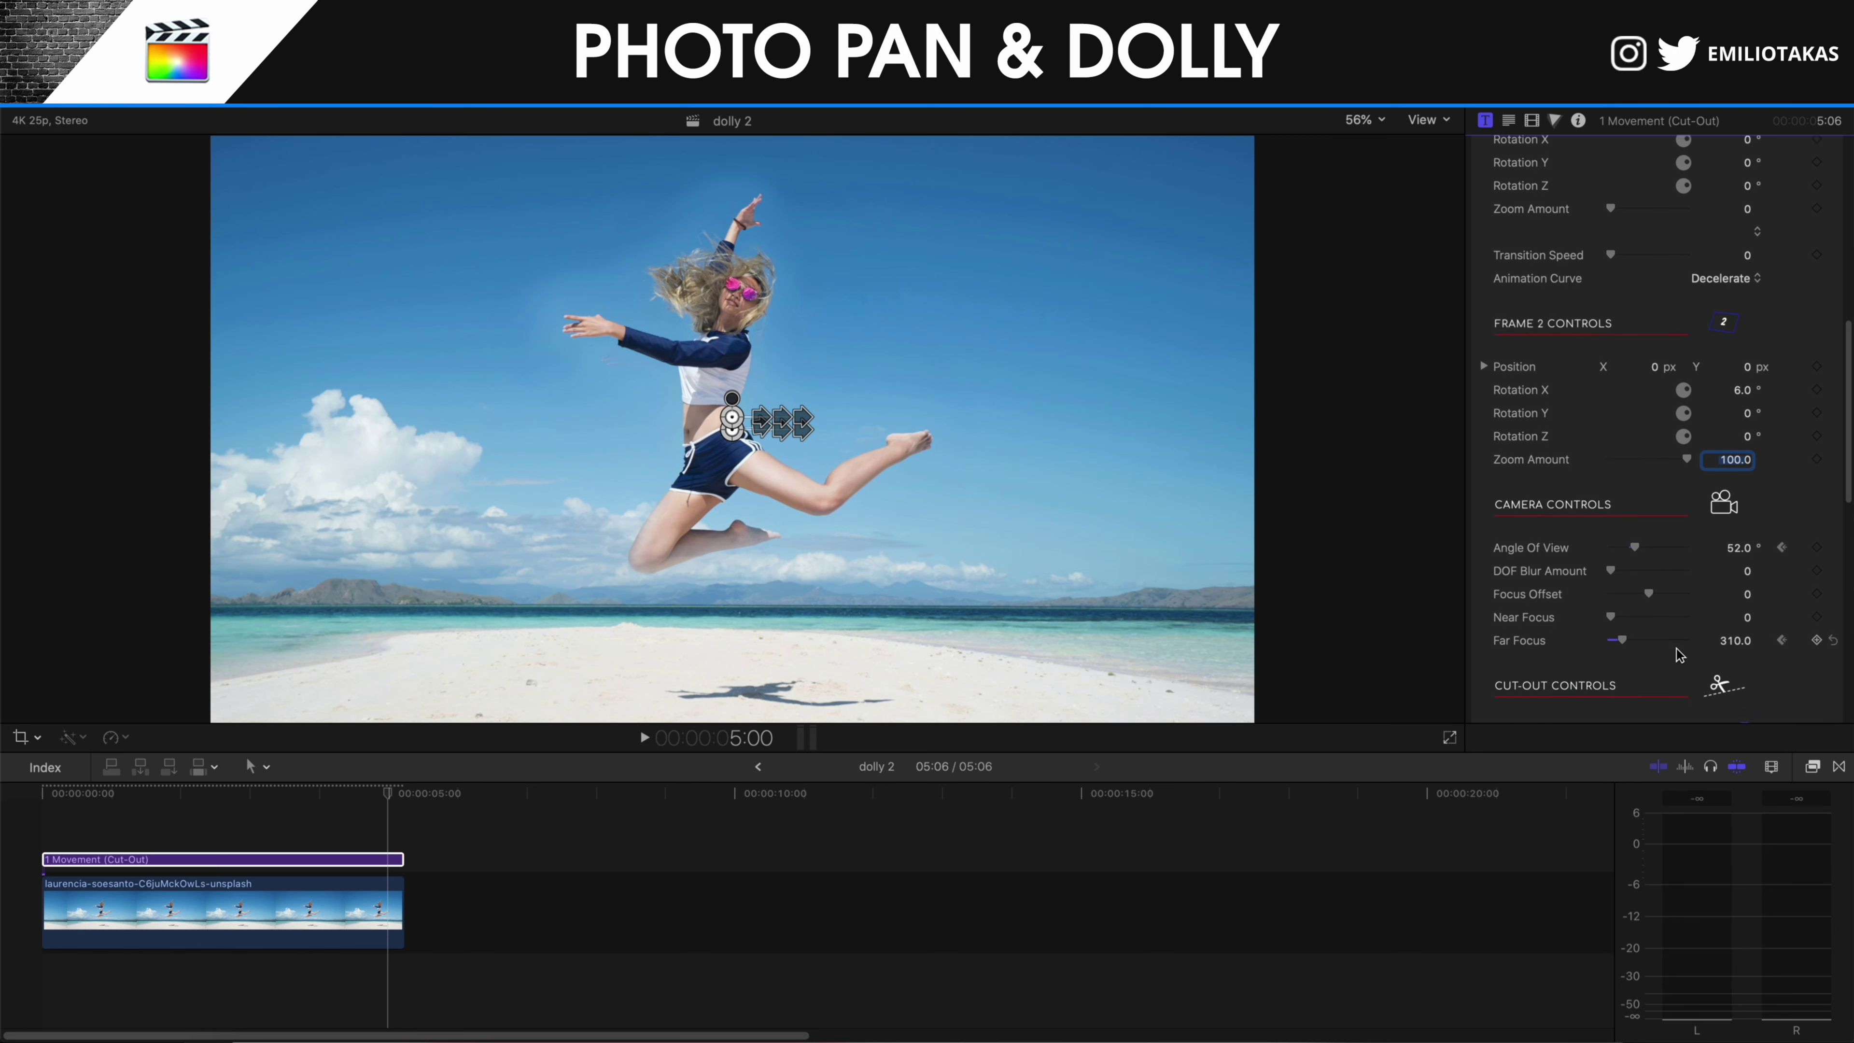
pyautogui.scroll(-3, 1677, 656)
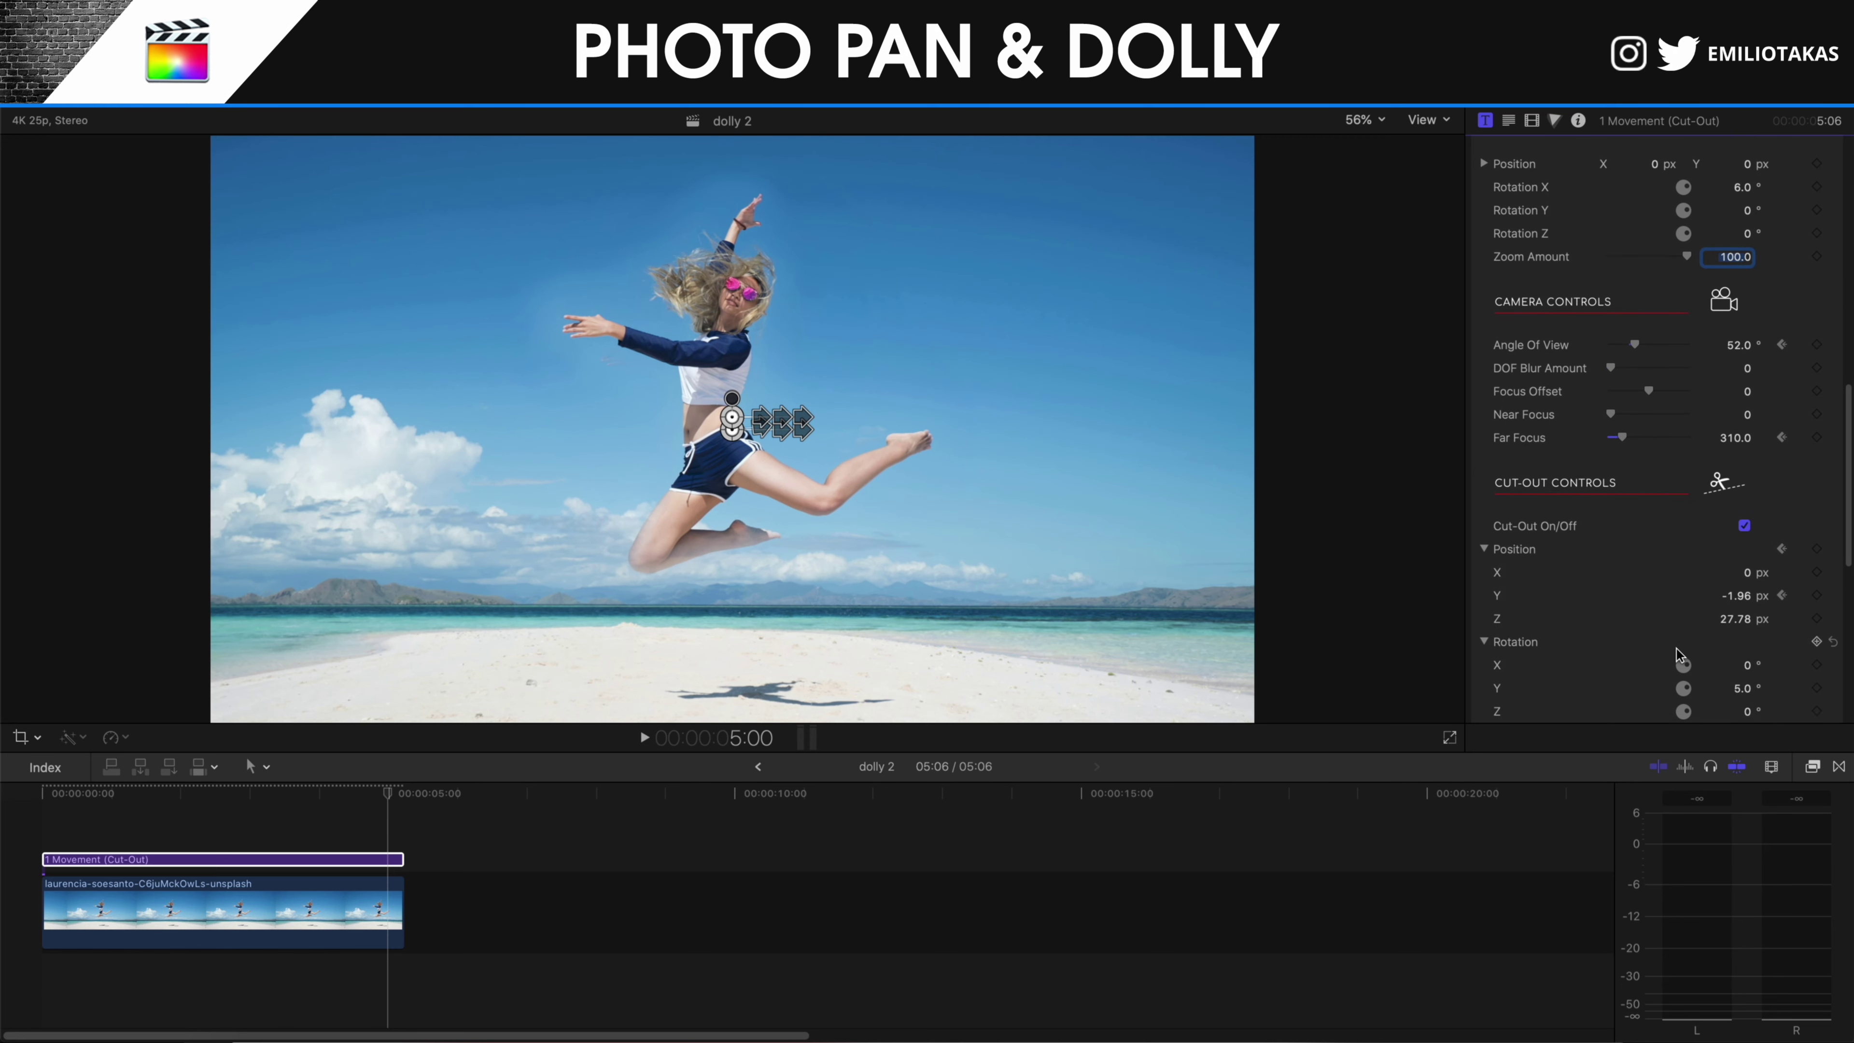
pyautogui.scroll(-1, 1677, 653)
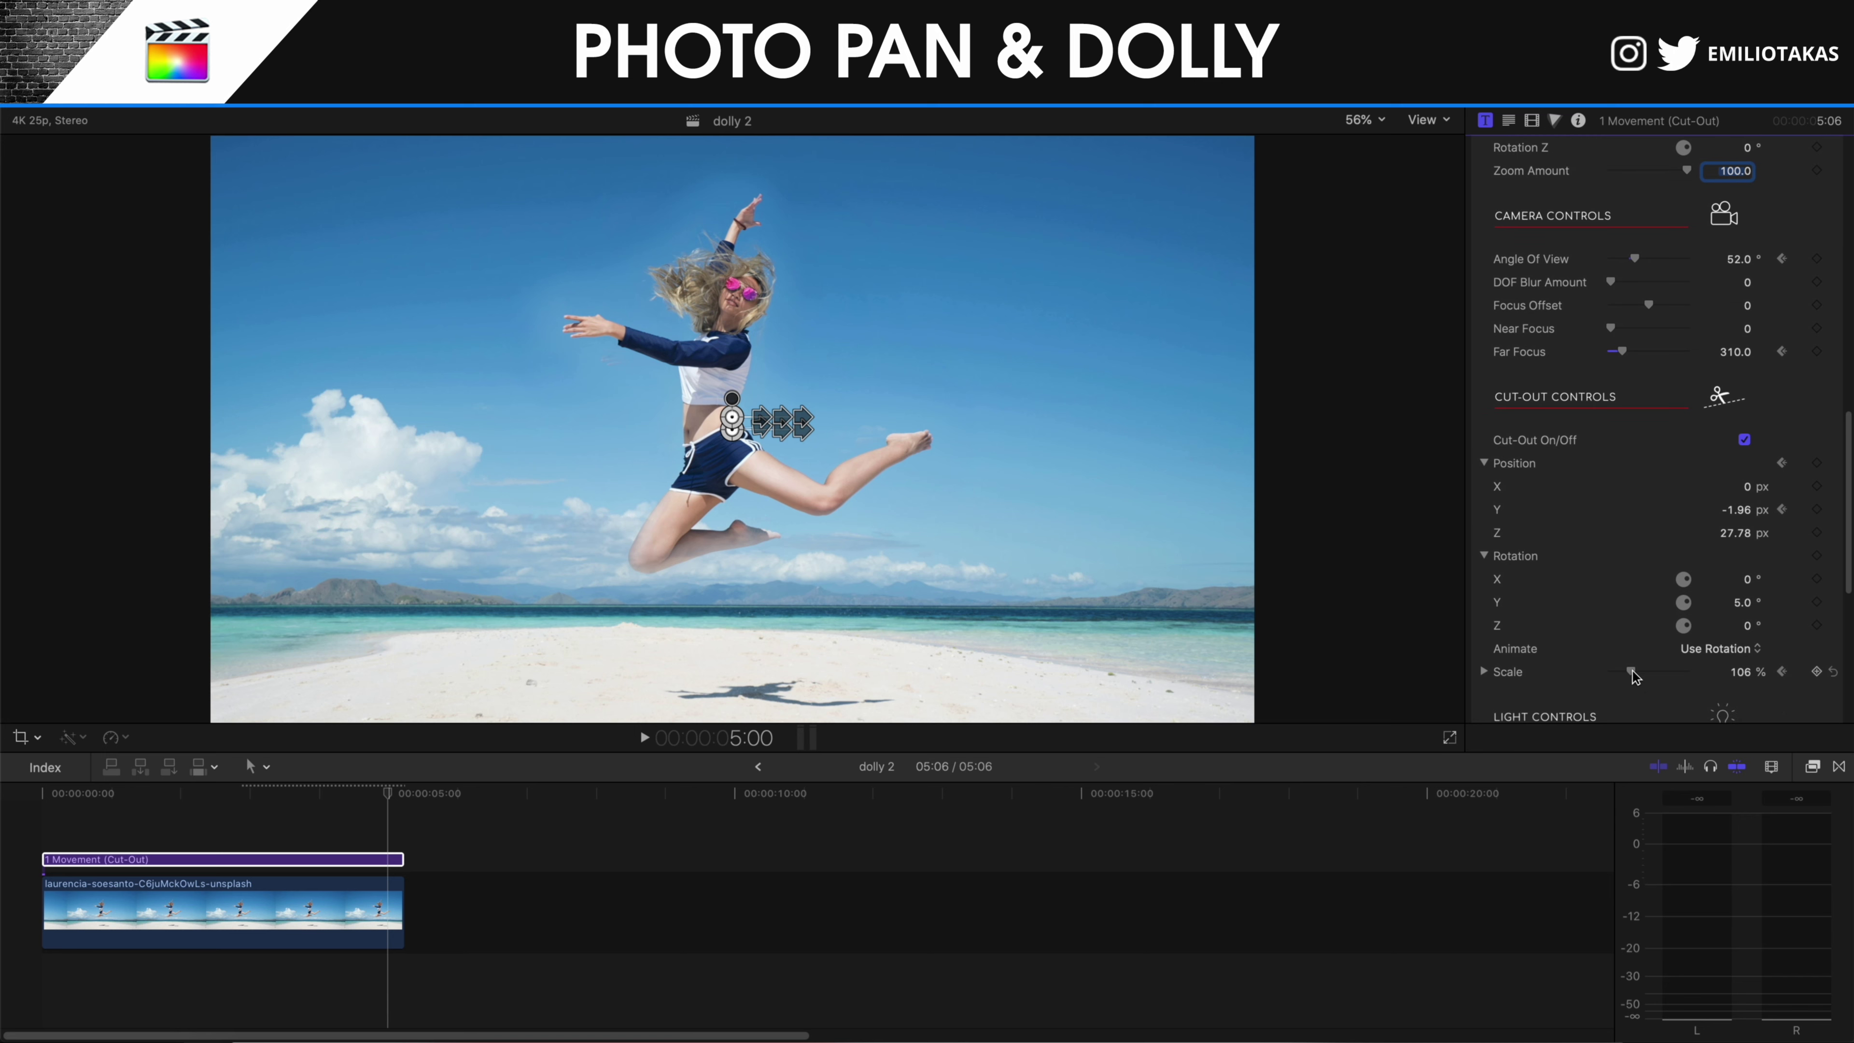
pyautogui.moveTo(1633, 678); pyautogui.dragTo(1635, 679)
# Play the animation back from the timeline start.
pyautogui.press('Home')
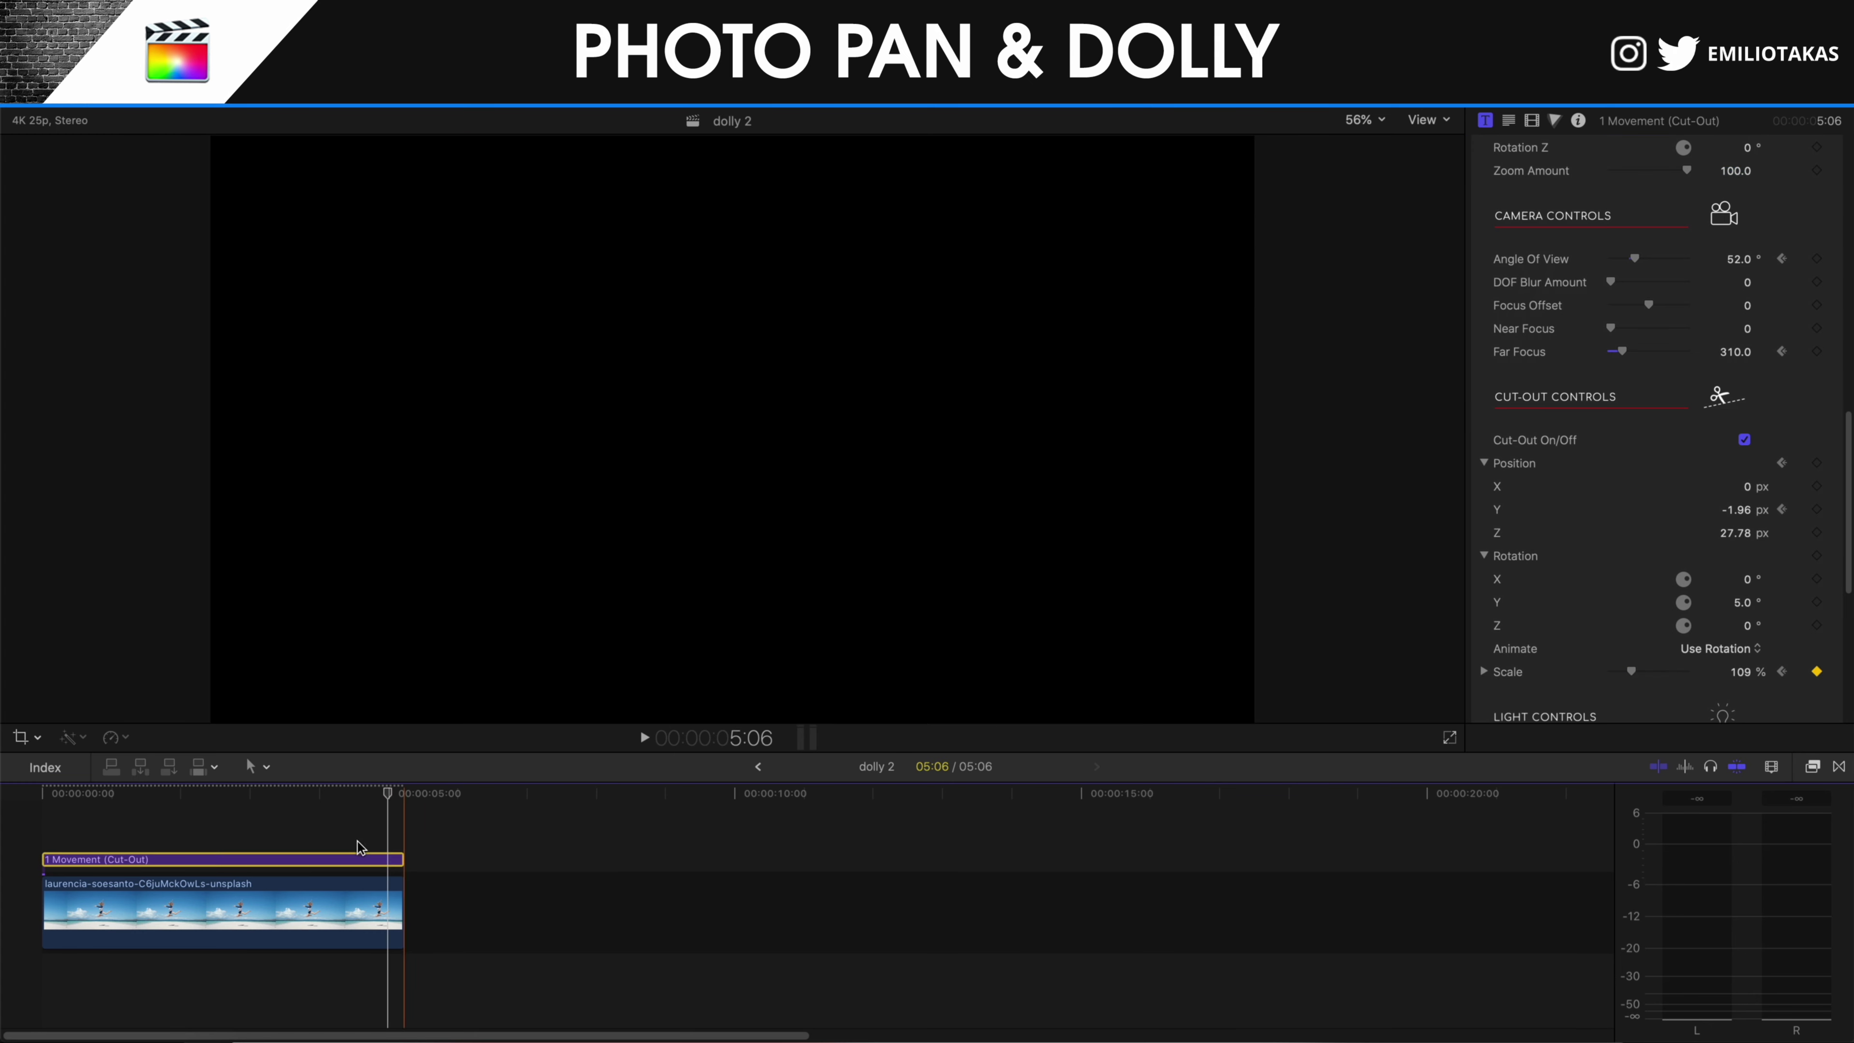
pyautogui.click(45, 831)
pyautogui.press('space')
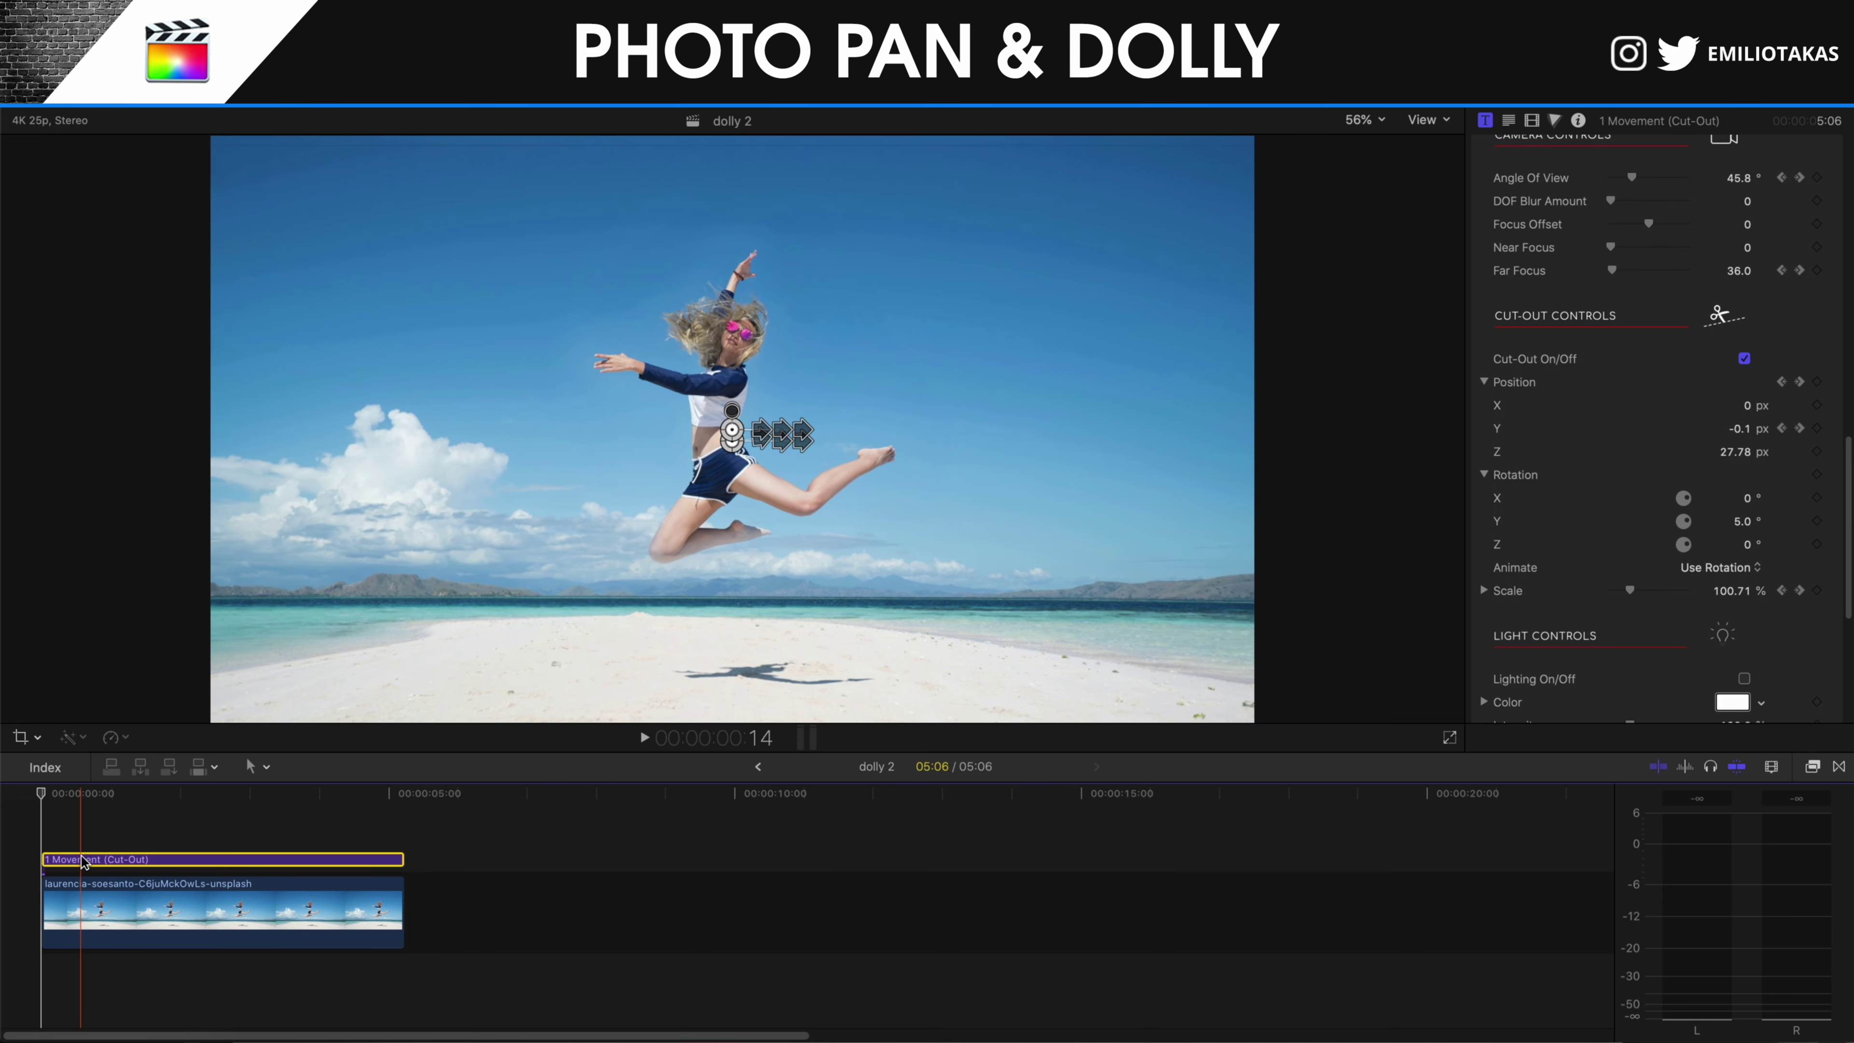
pyautogui.scroll(-5, 1798, 503)
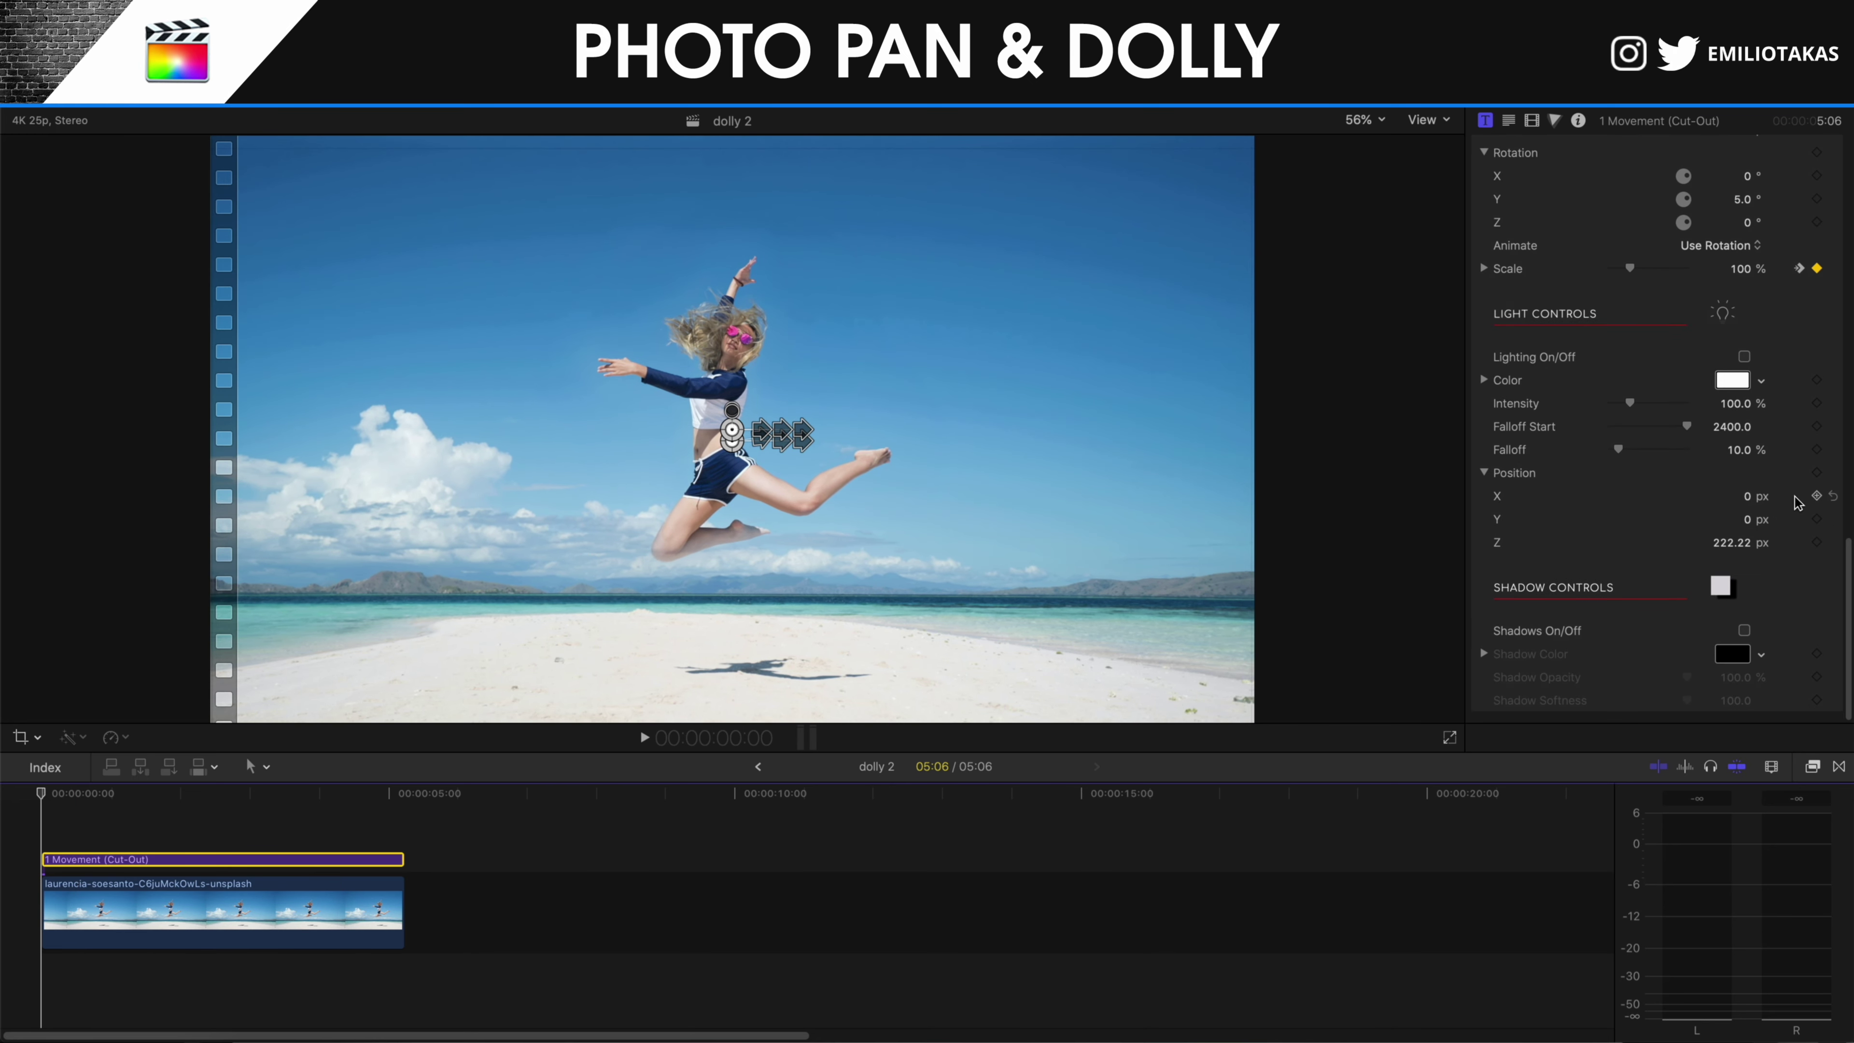
pyautogui.scroll(5, 1788, 499)
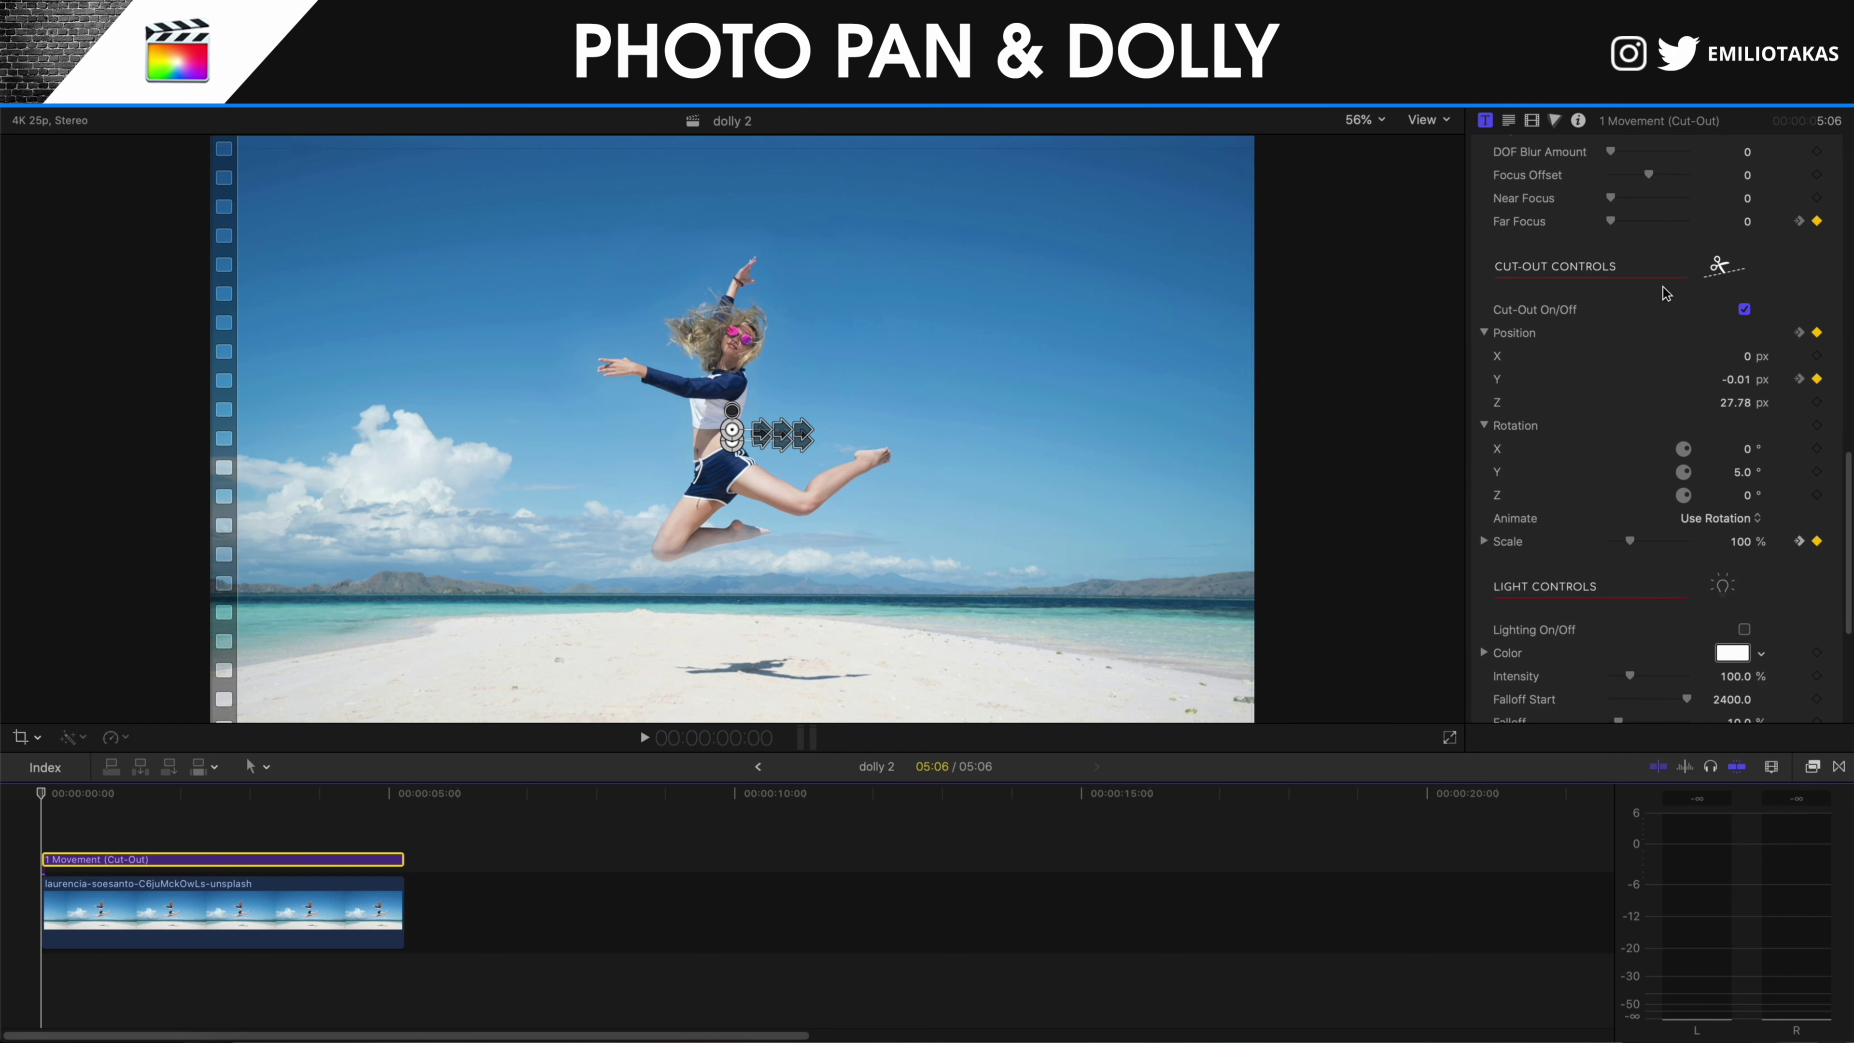
# Keyframe cut-out Rotation X at 0° at the start, then tilt it to -8.1° at 4:23.
pyautogui.click(1817, 449)
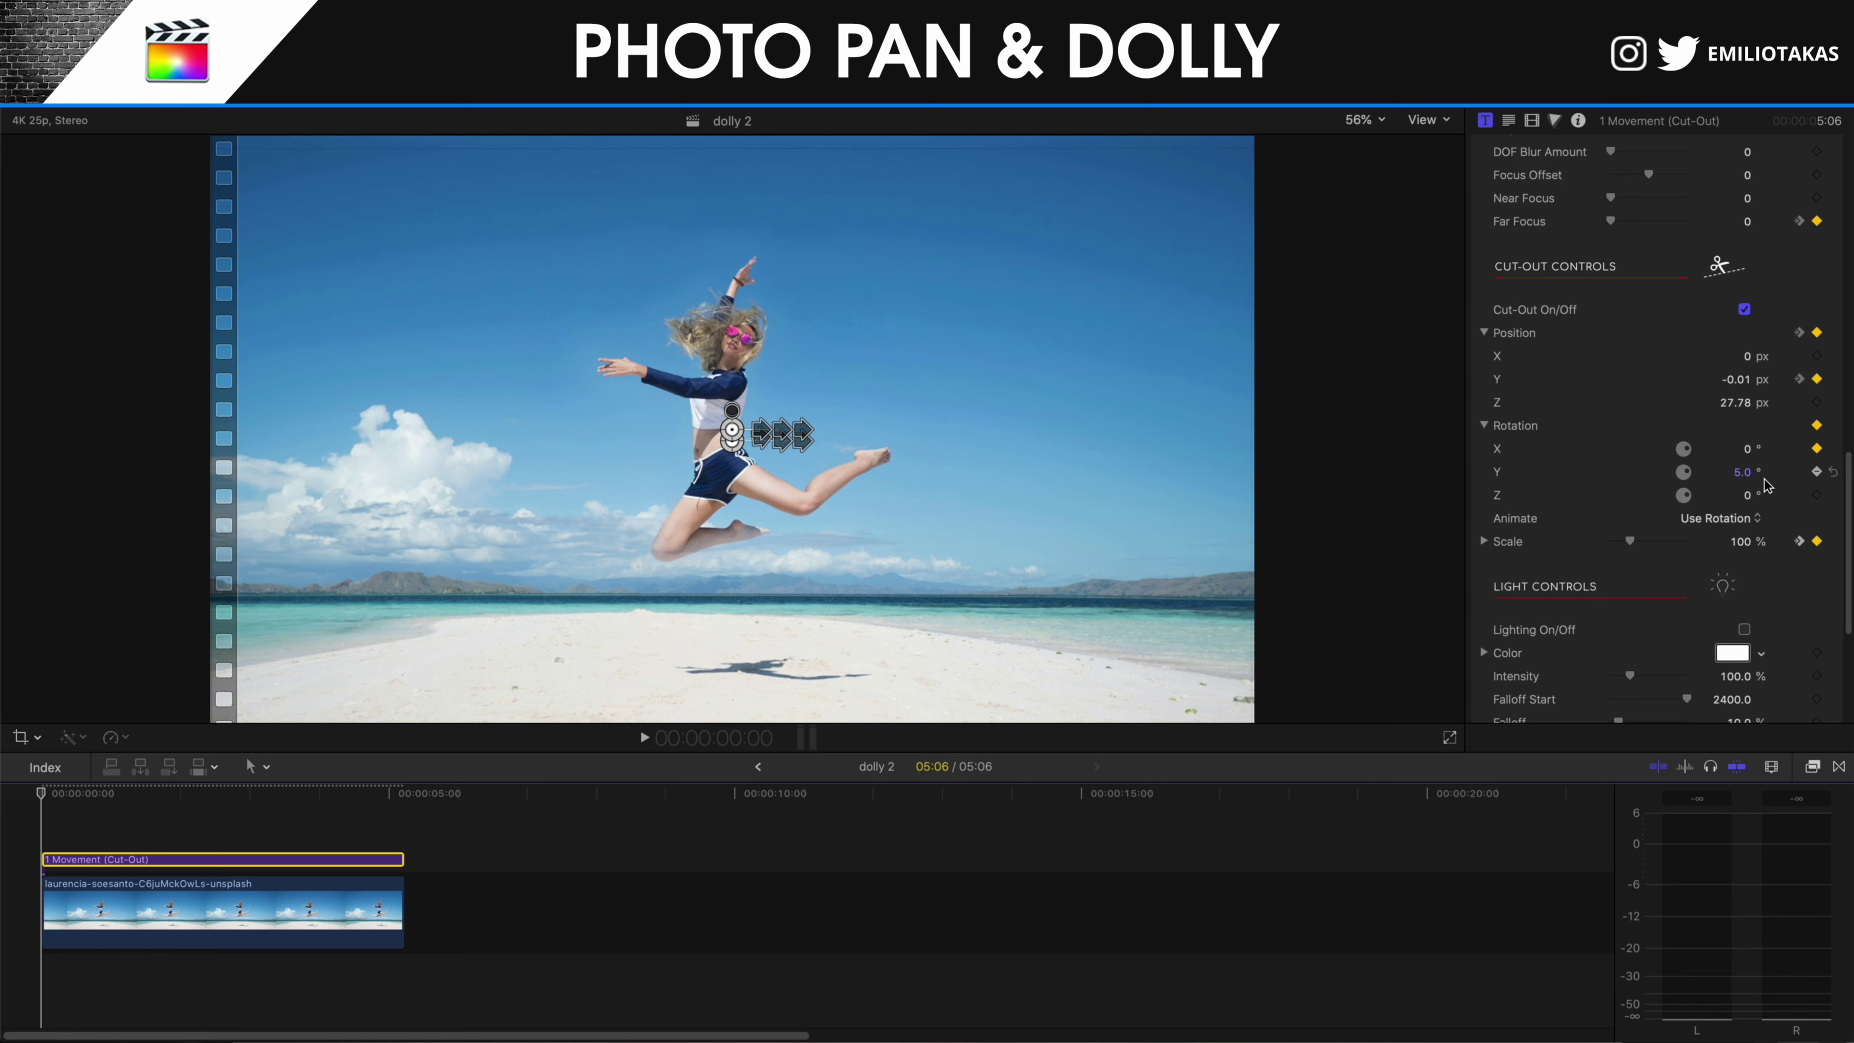
pyautogui.click(385, 833)
pyautogui.click(383, 859)
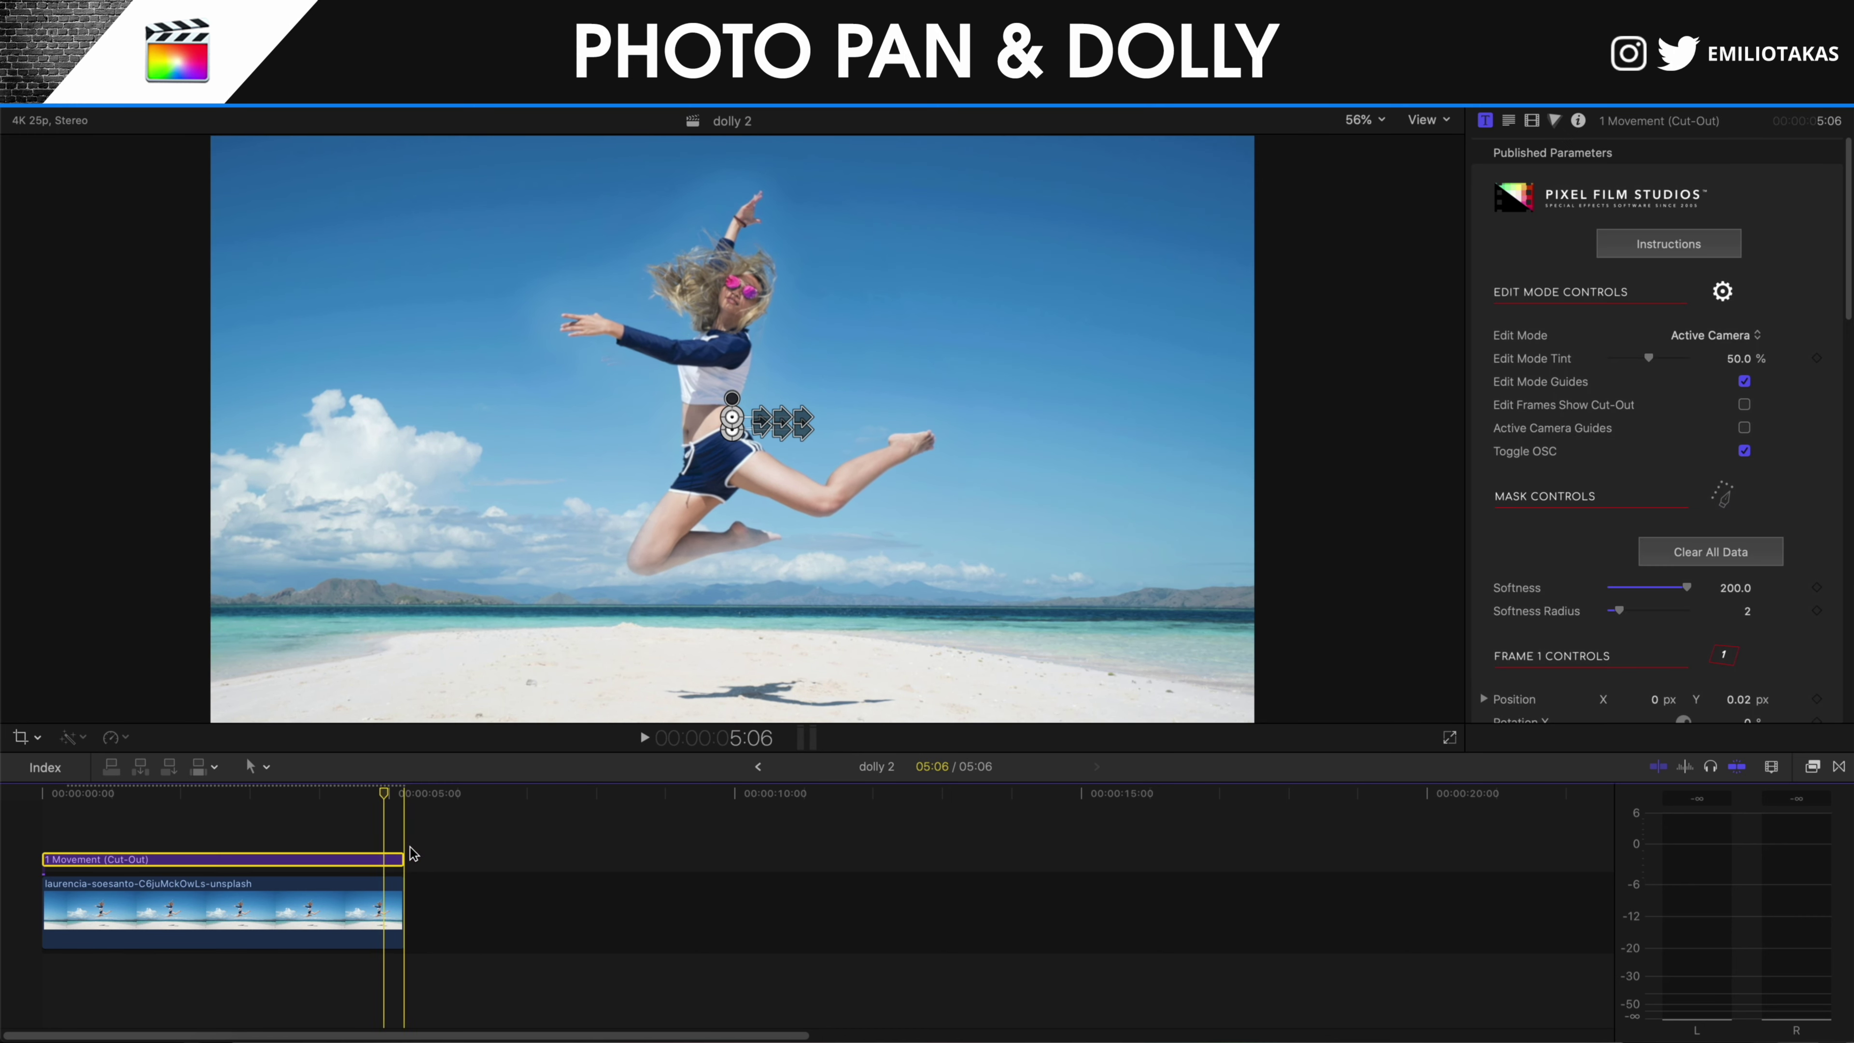
pyautogui.scroll(-10, 1672, 515)
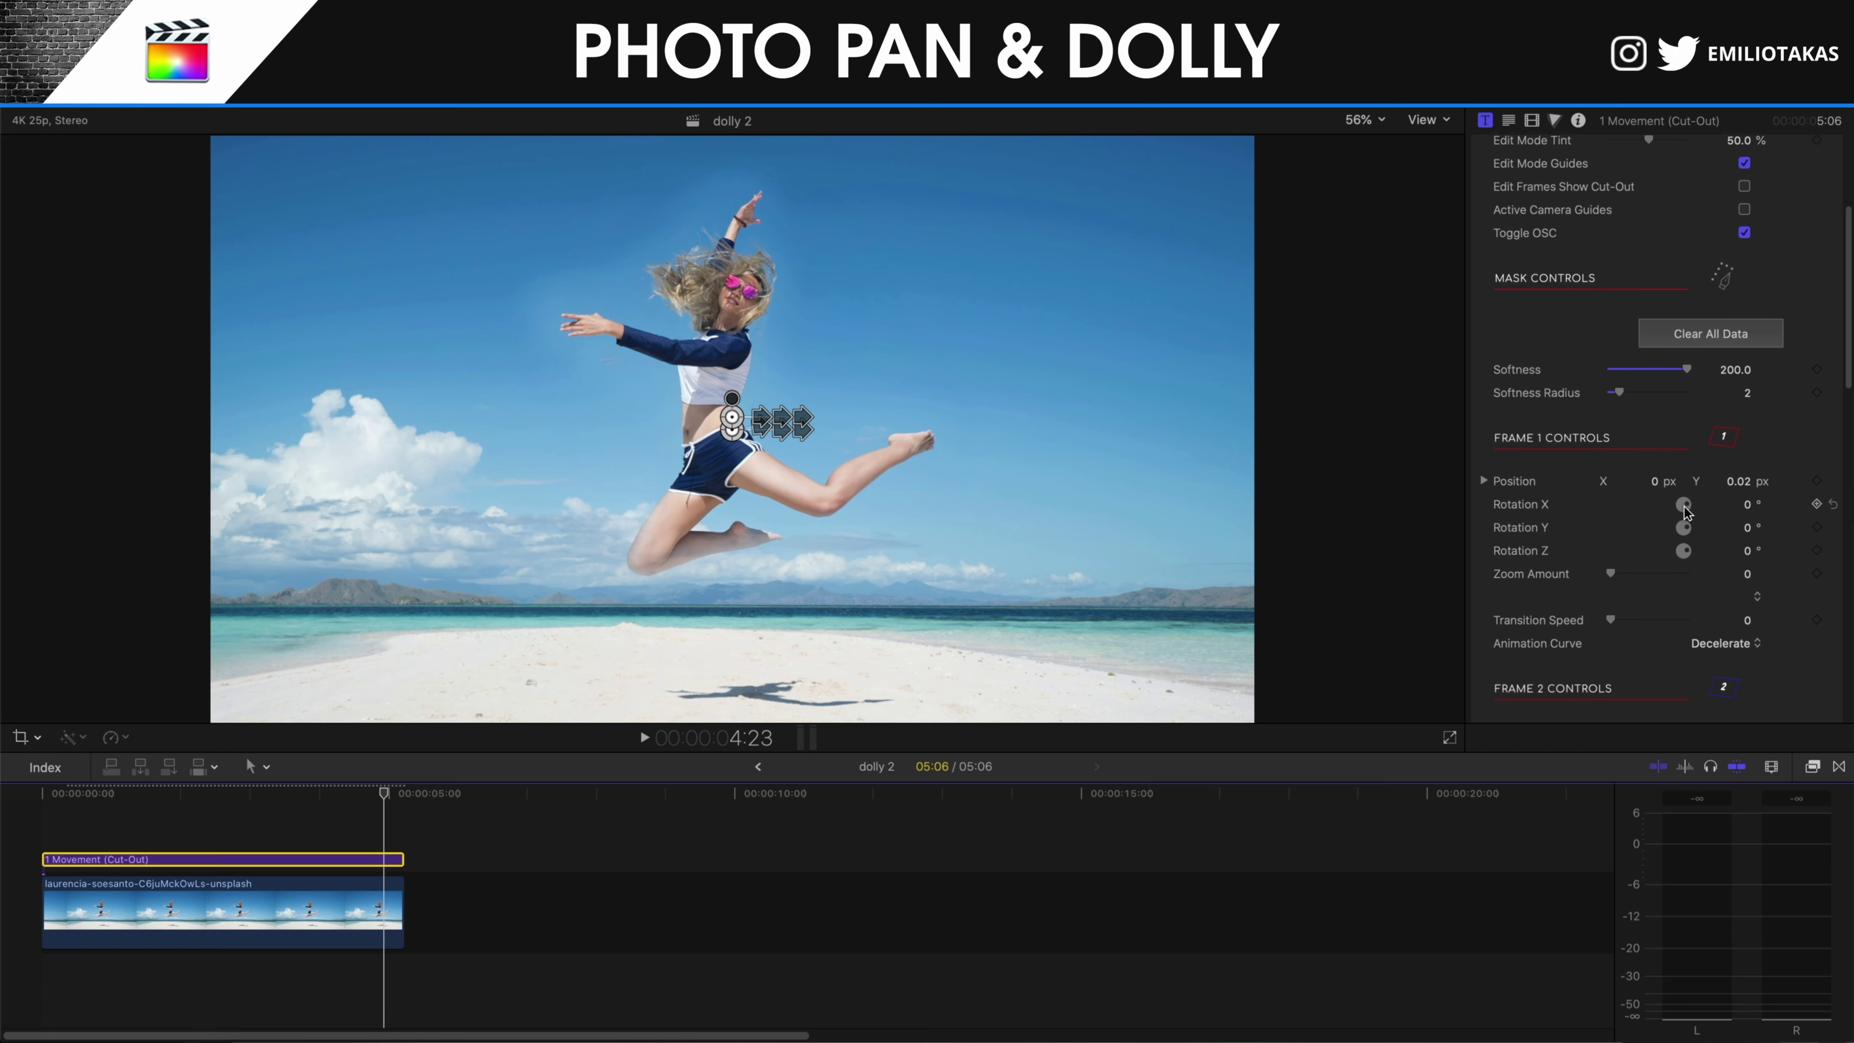
pyautogui.scroll(-7, 1687, 512)
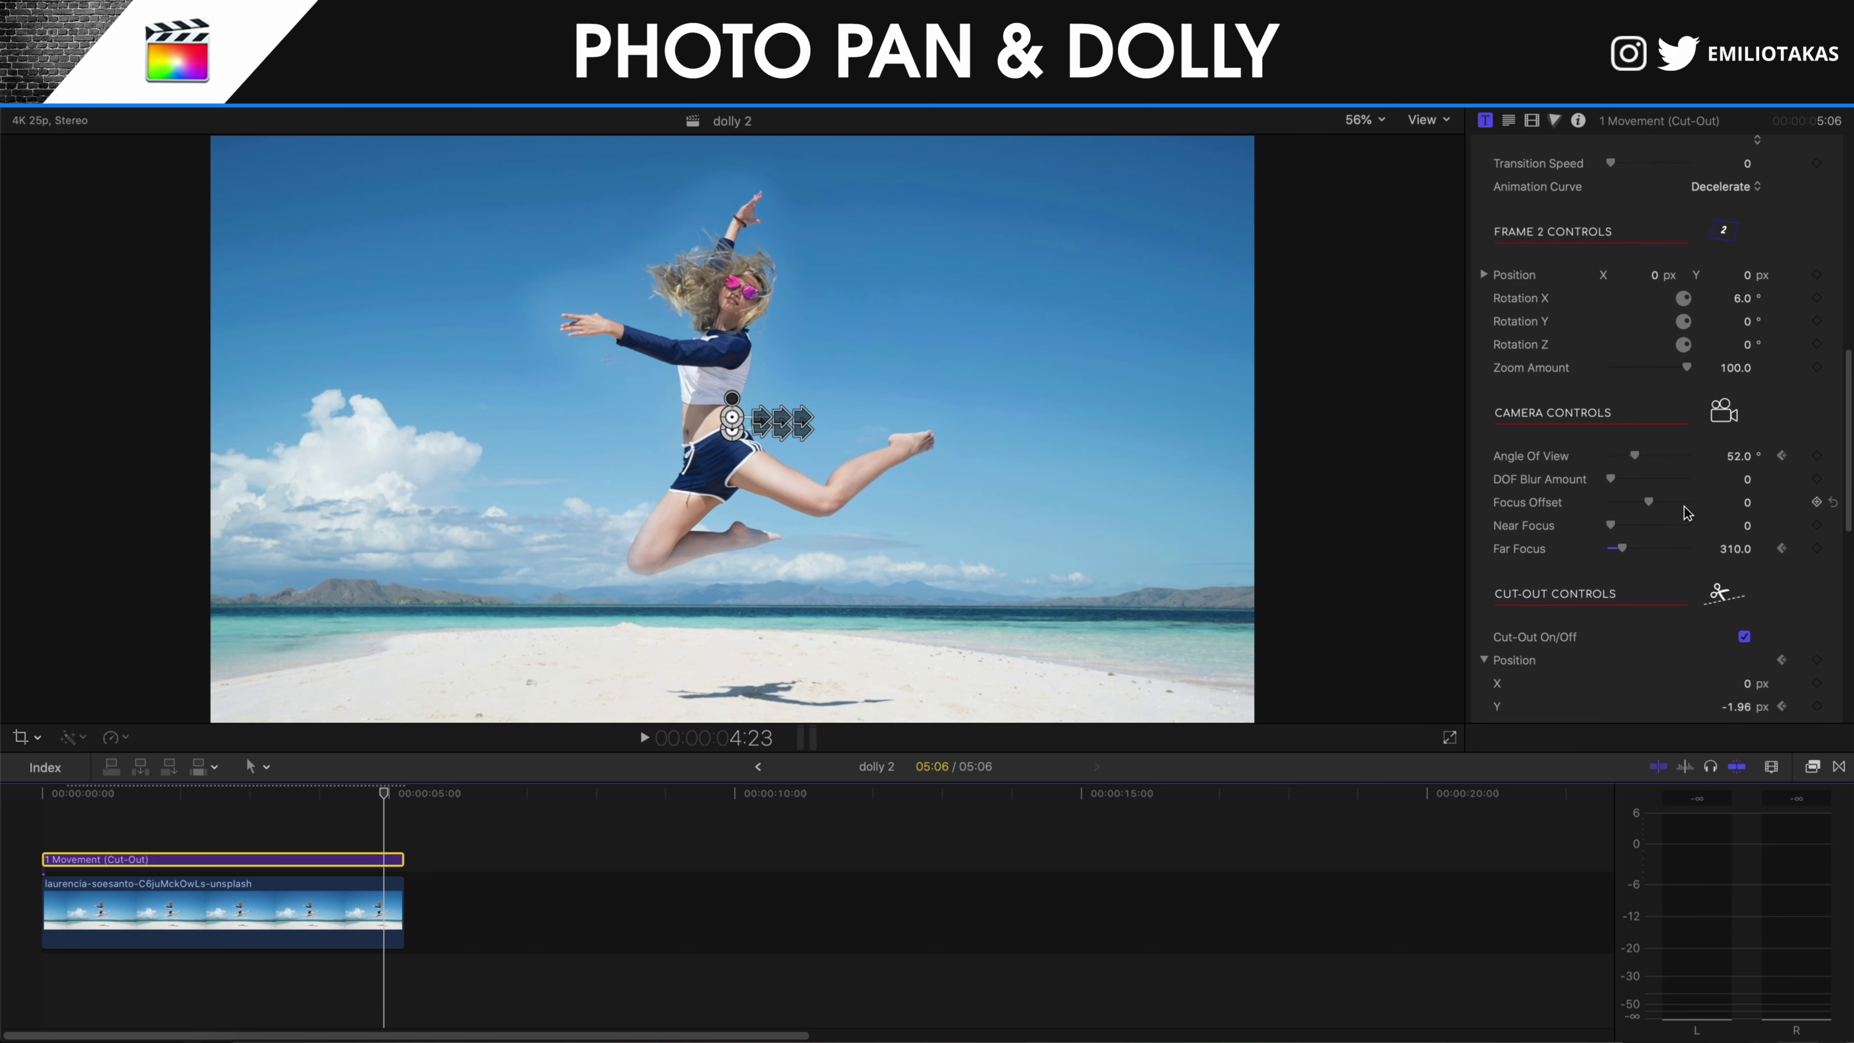
pyautogui.scroll(-2, 1687, 511)
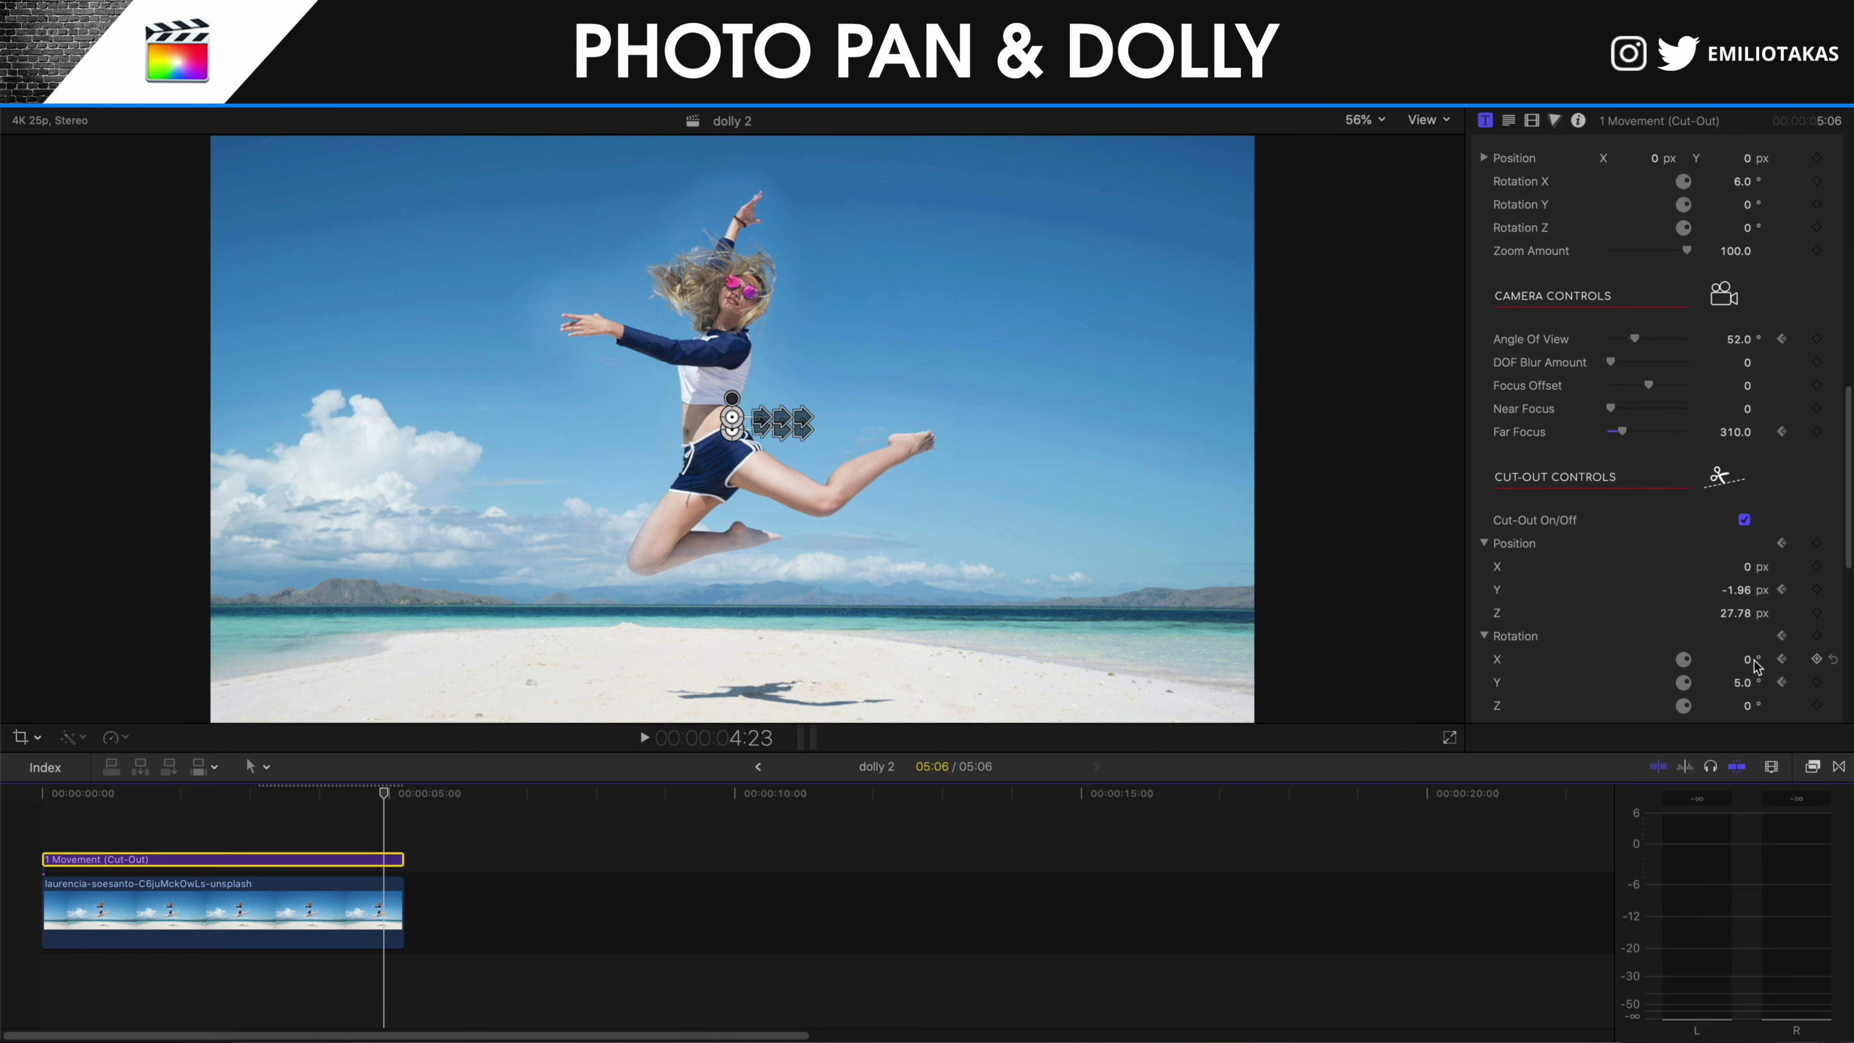
pyautogui.moveTo(1749, 665); pyautogui.dragTo(1748, 687)
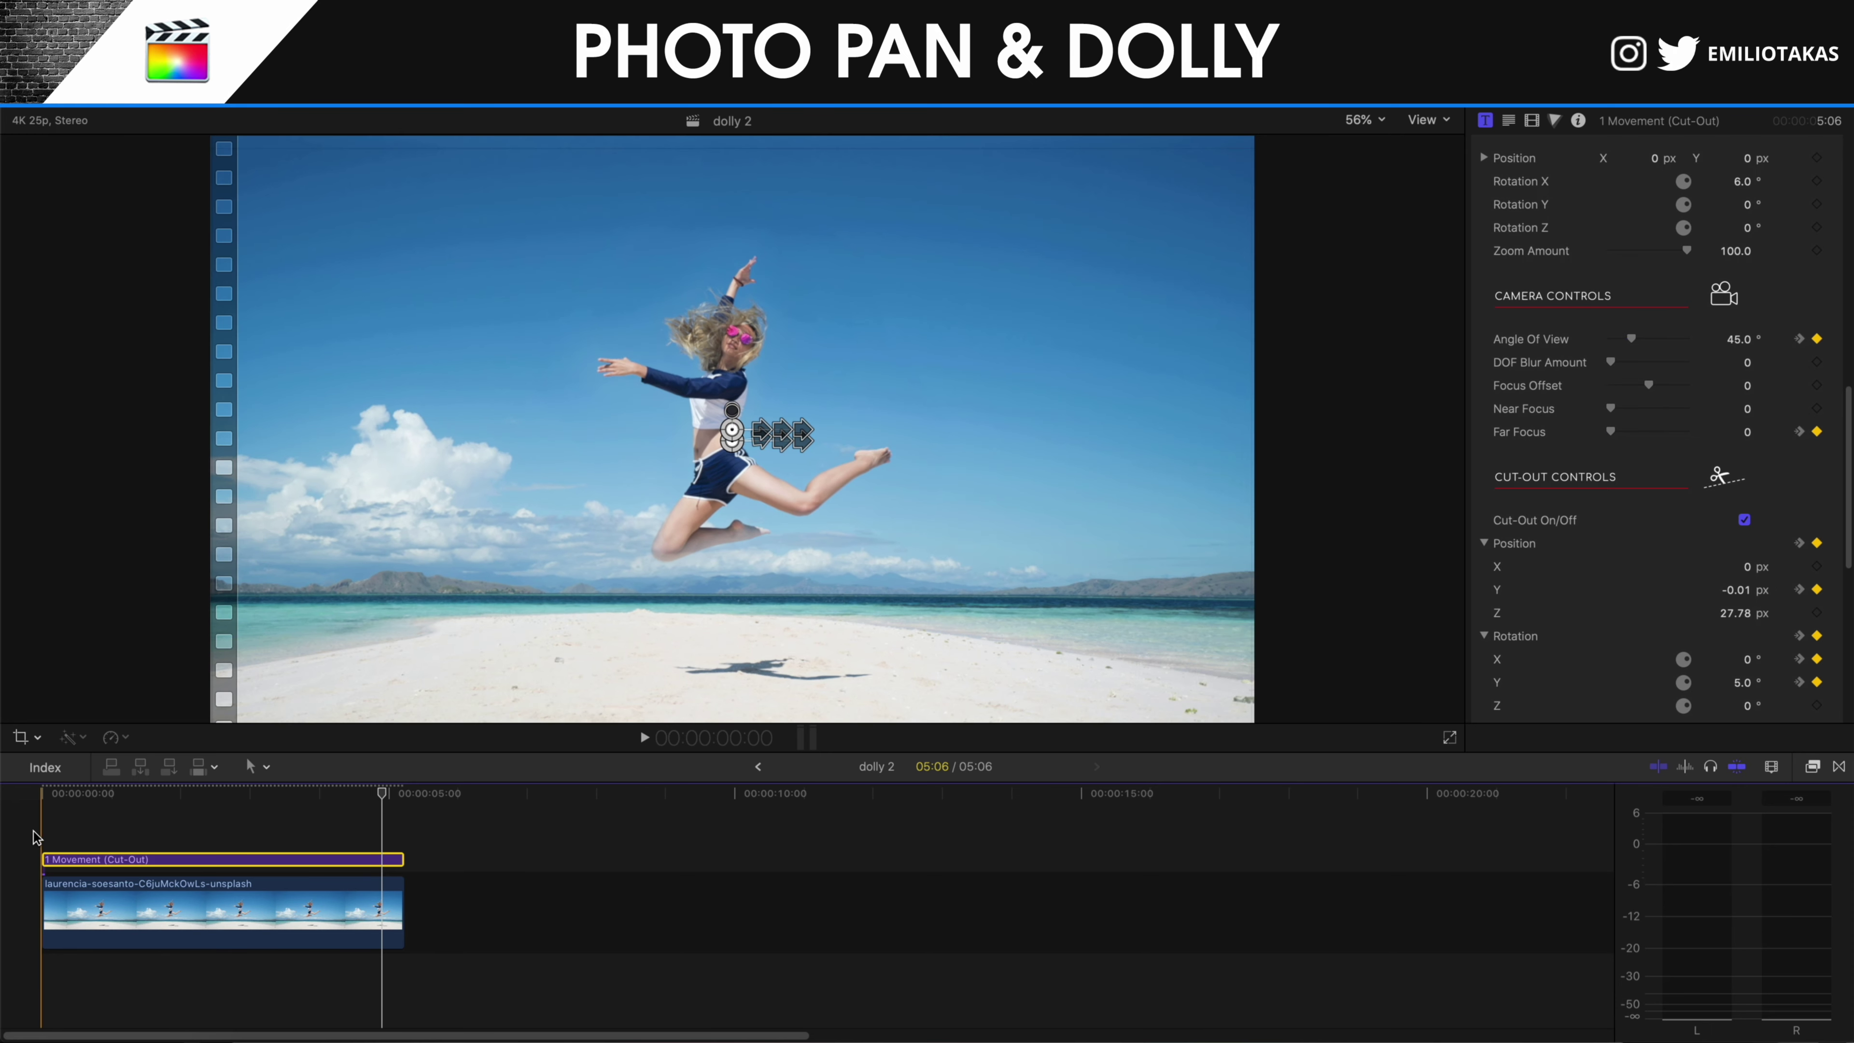
# Play the finished animation from the start, stop it, and open the Effects browser with Cmd-5.
pyautogui.click(37, 836)
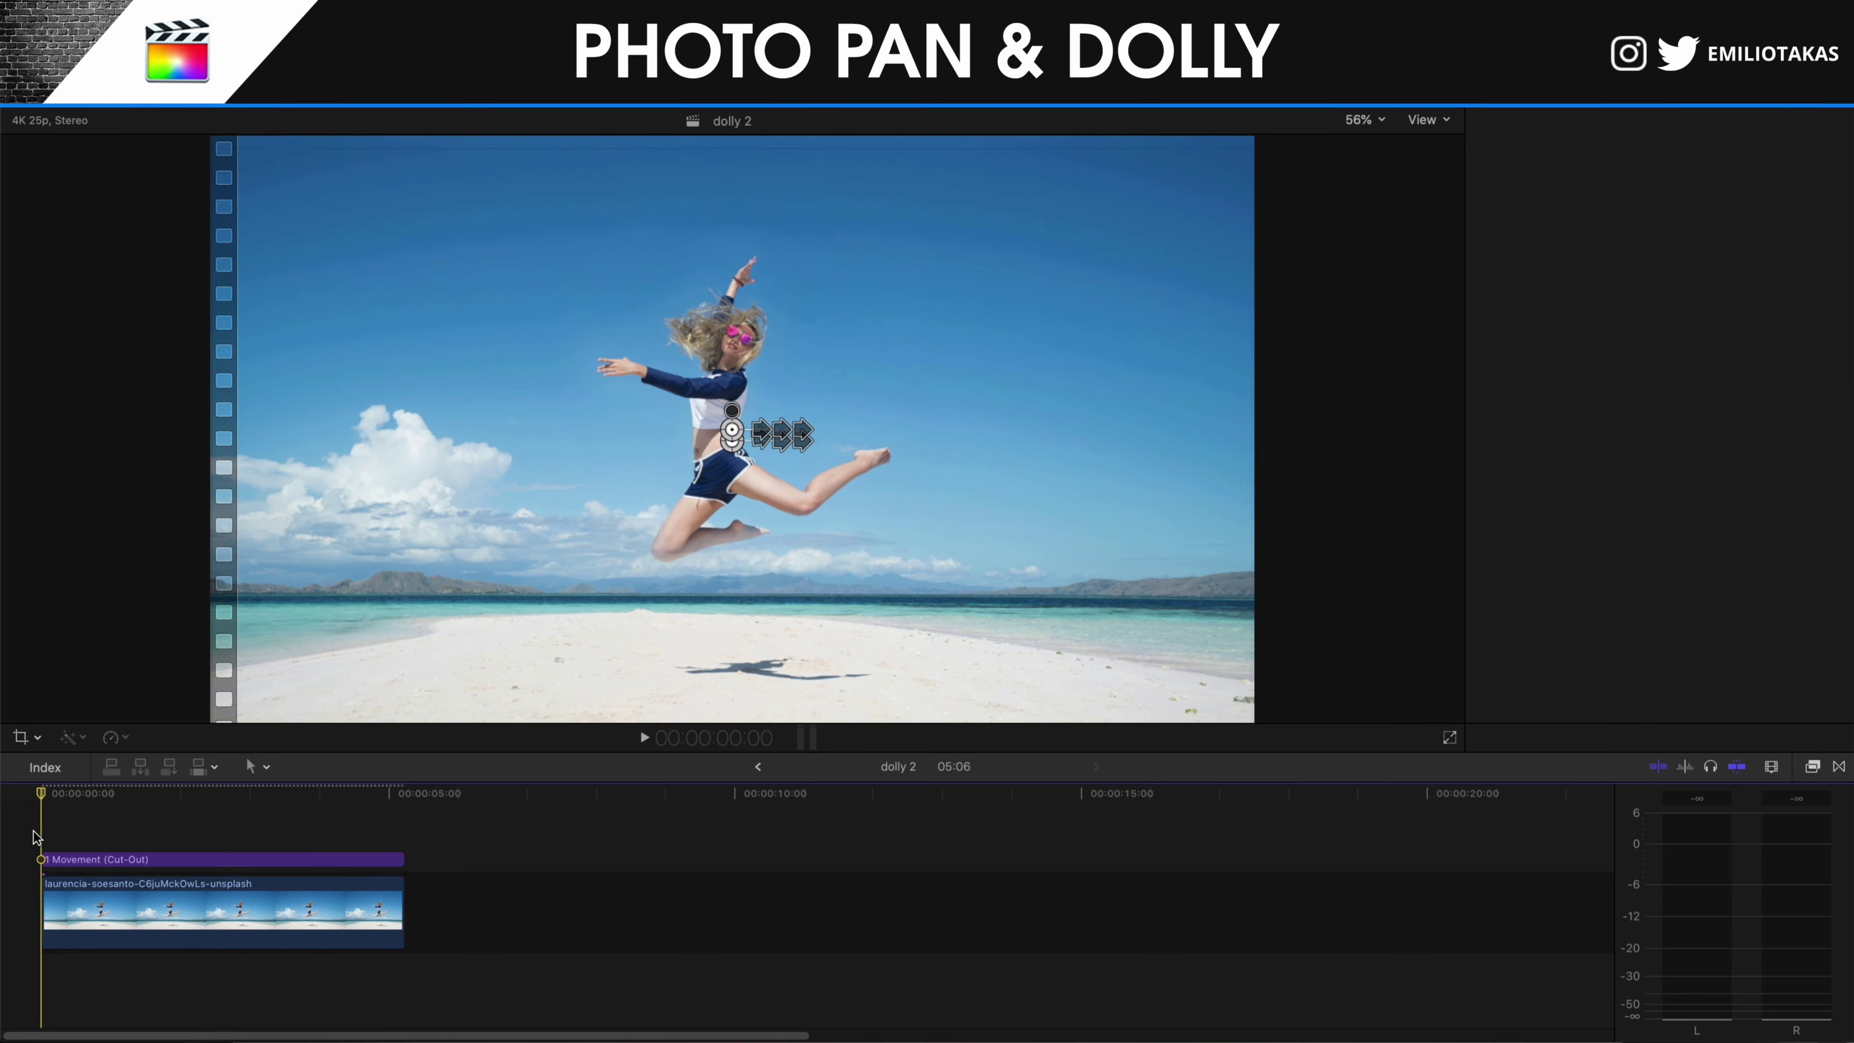
pyautogui.press('space')
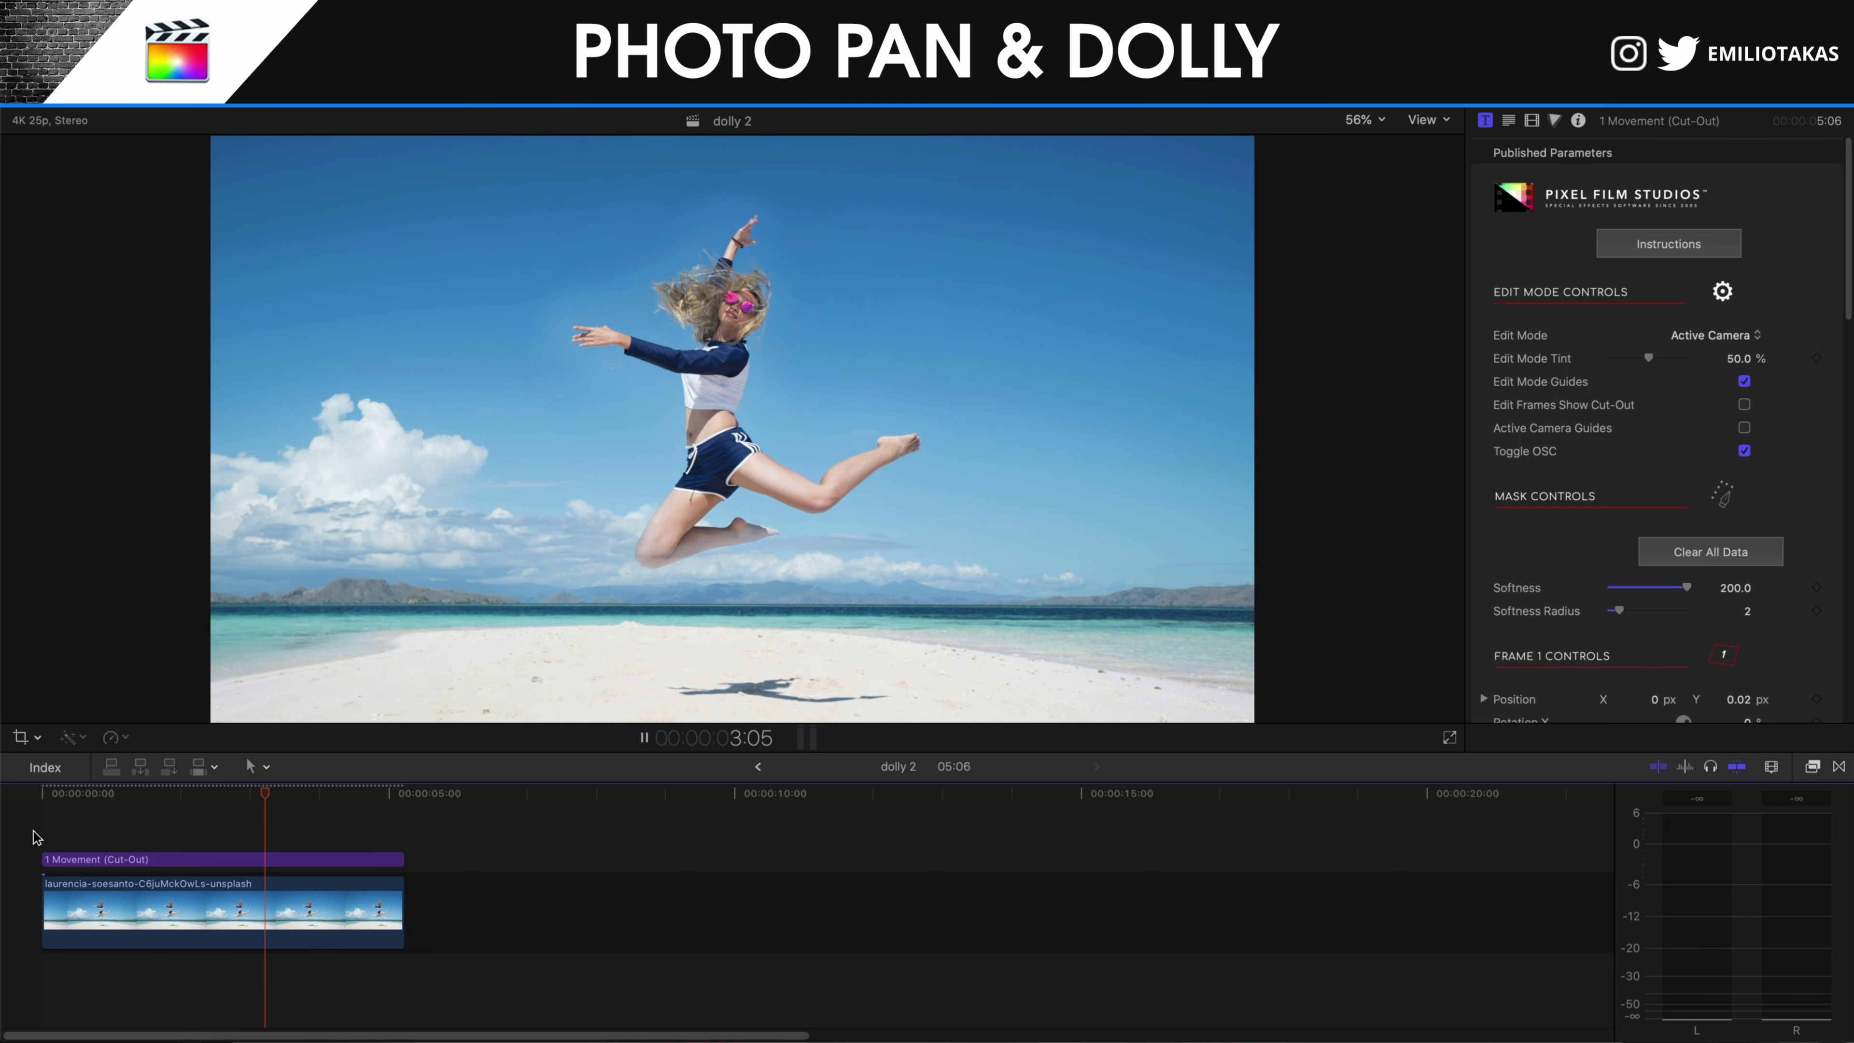
pyautogui.press('space')
pyautogui.press('super+5')
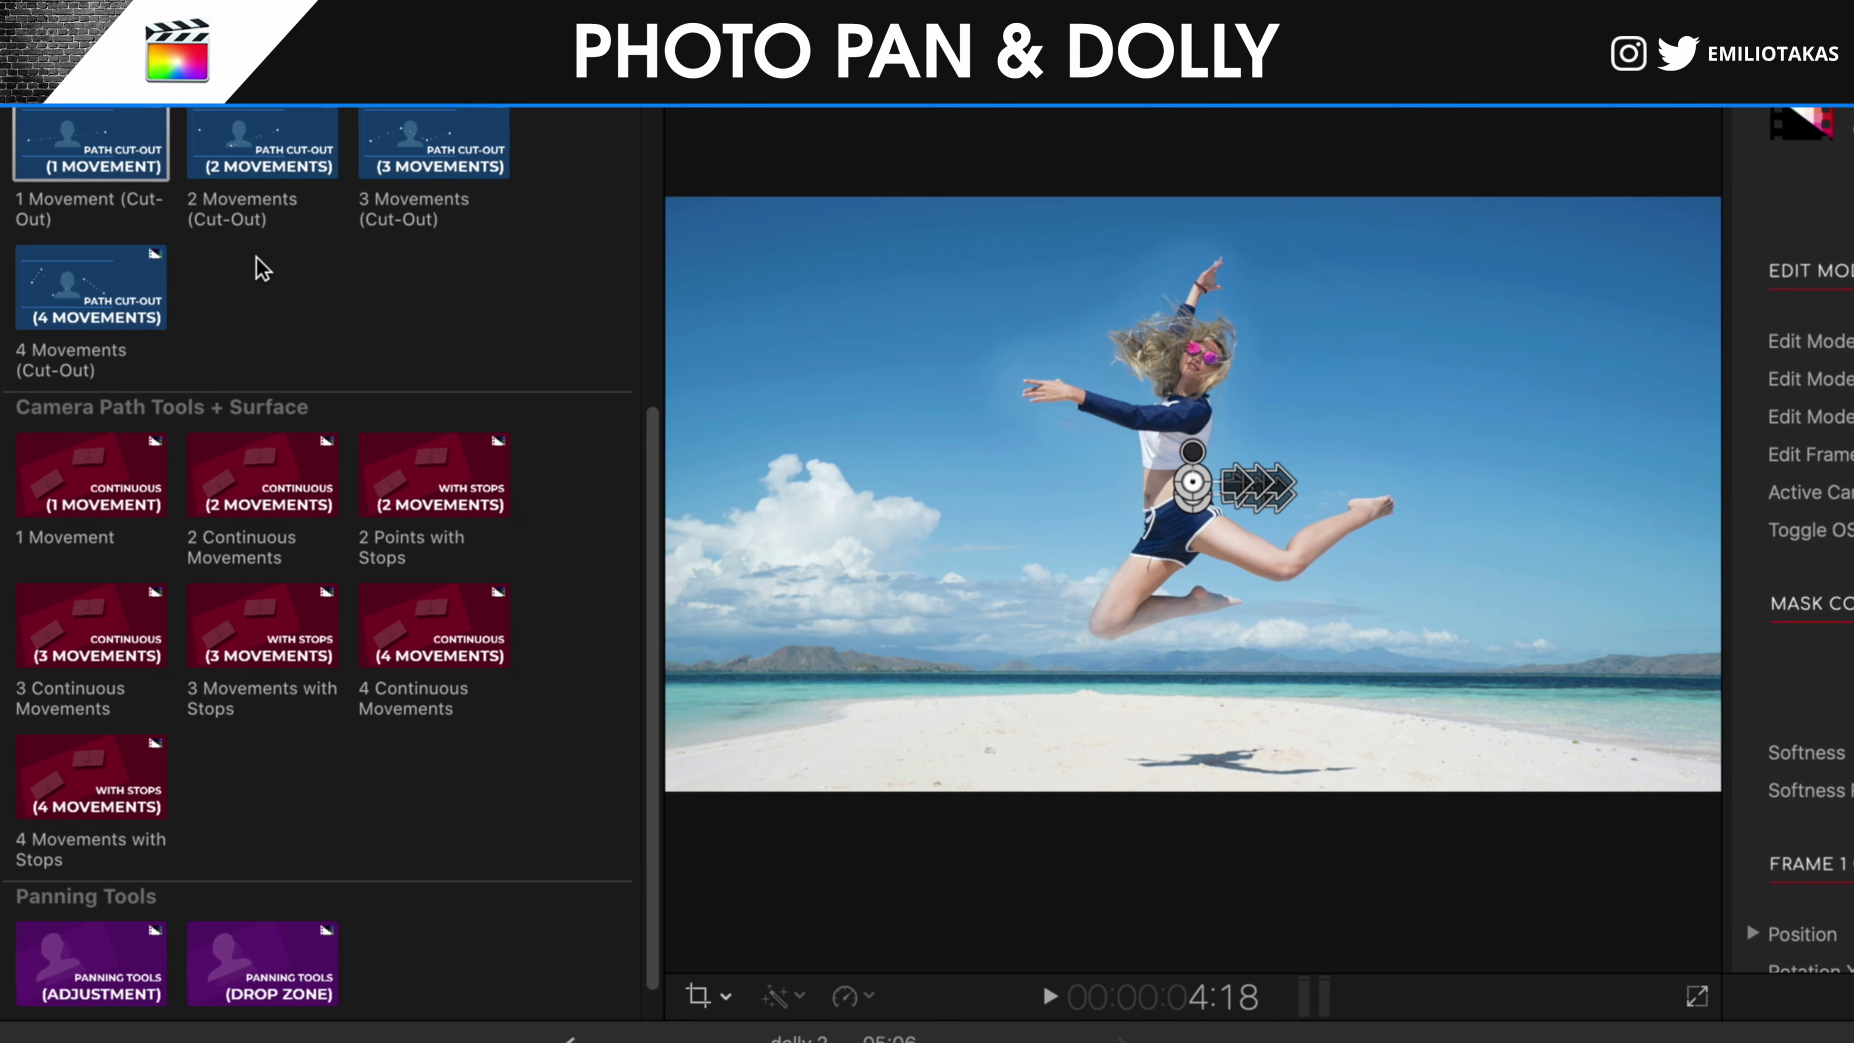
pyautogui.scroll(2, 263, 269)
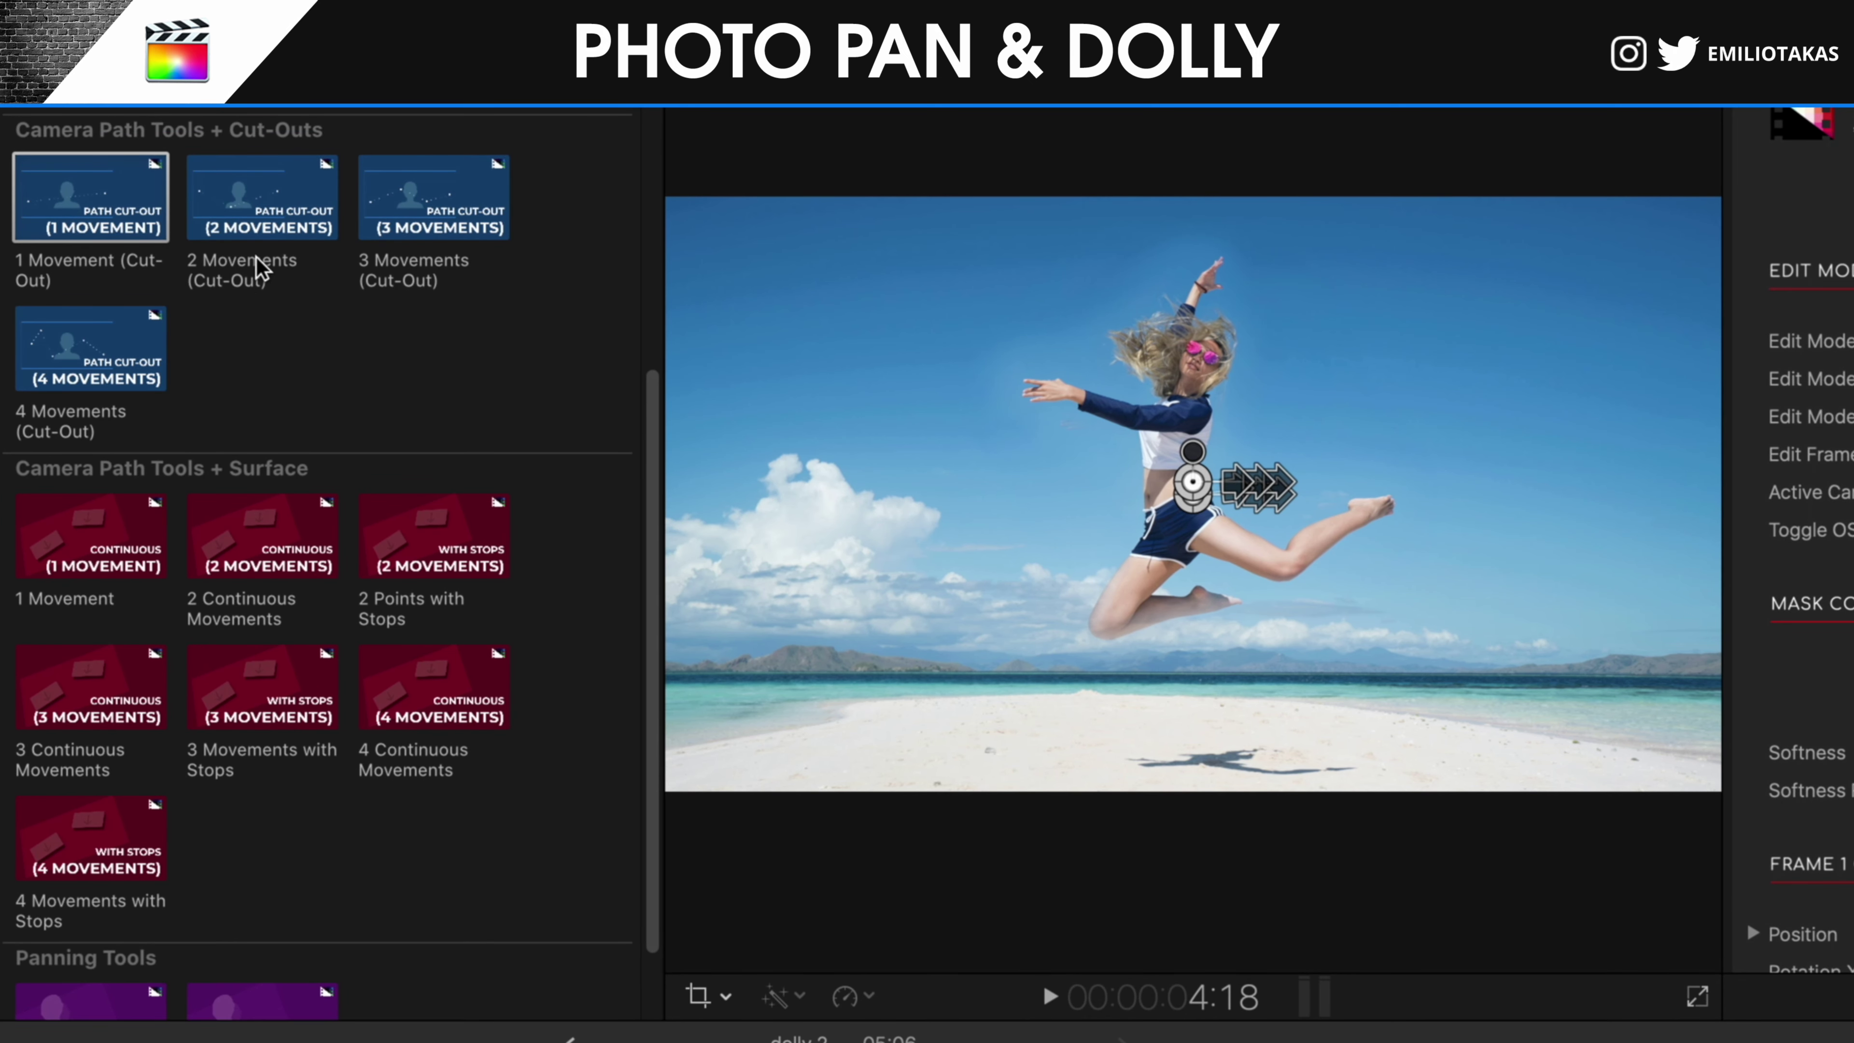
pyautogui.scroll(-1, 358, 368)
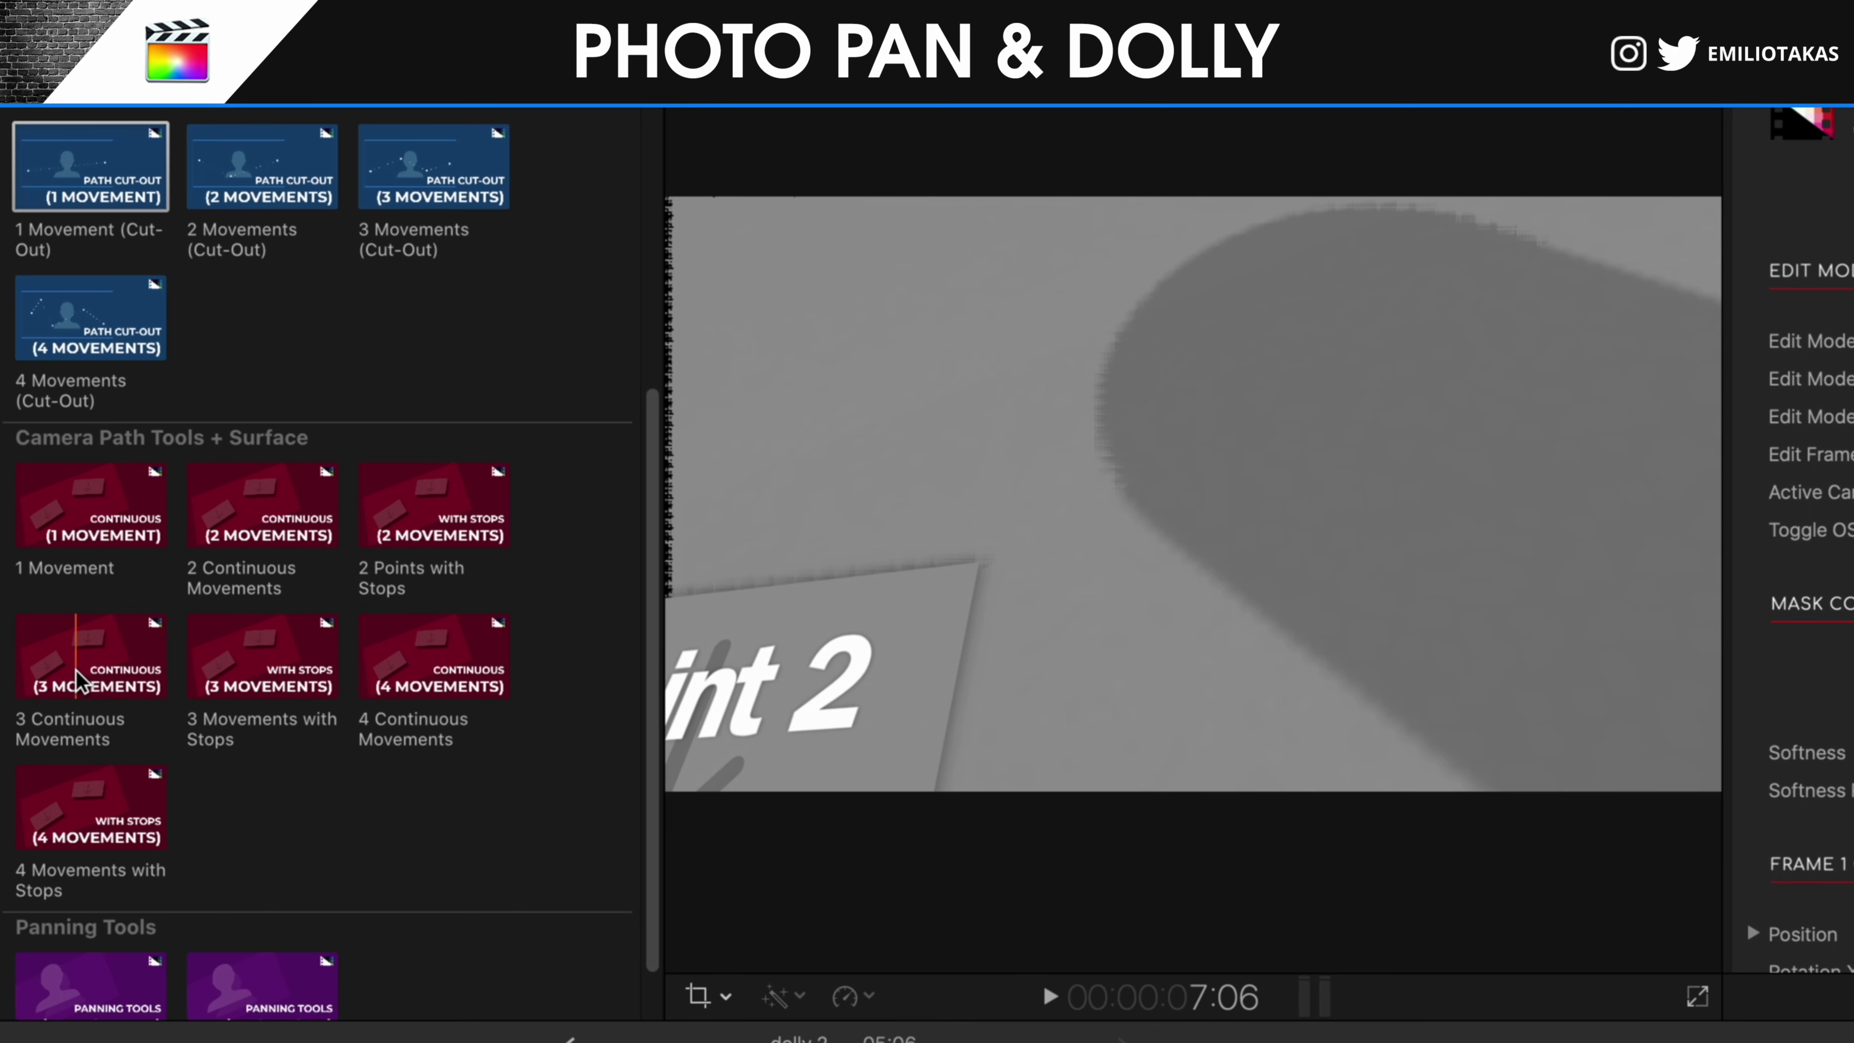
pyautogui.scroll(-2, 205, 695)
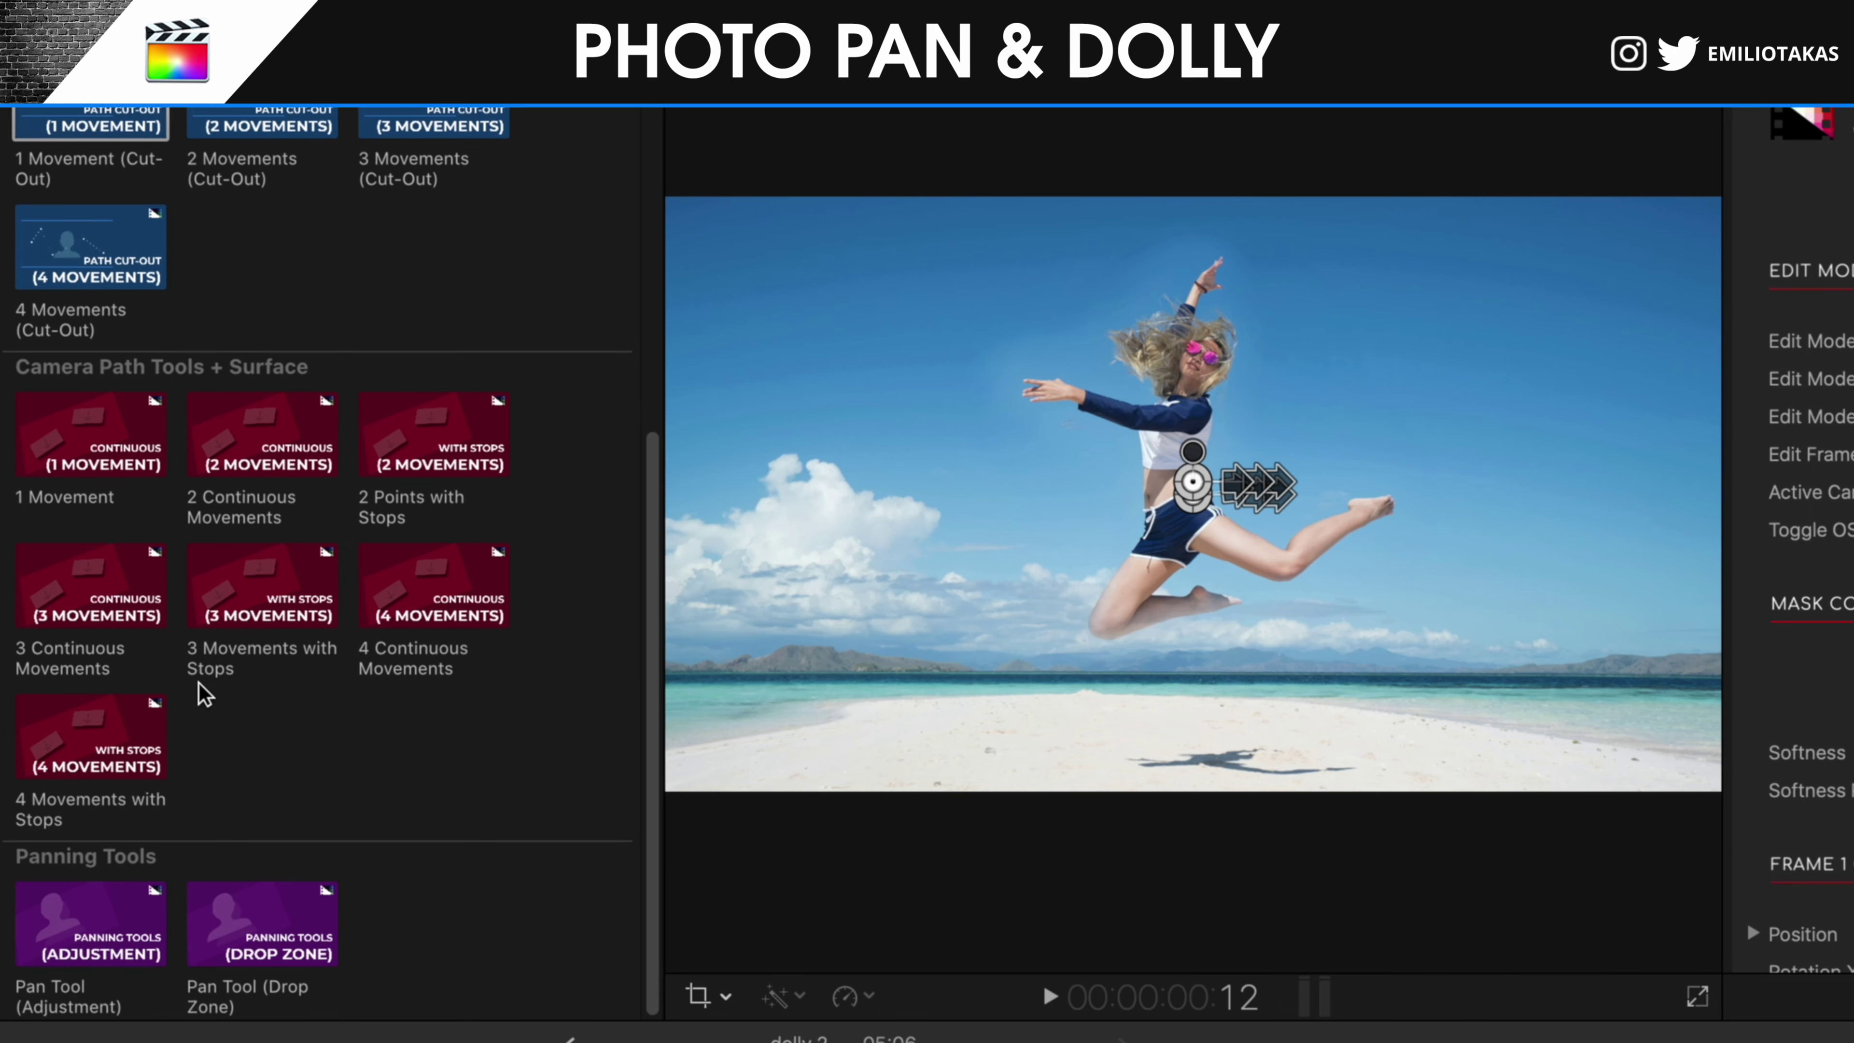